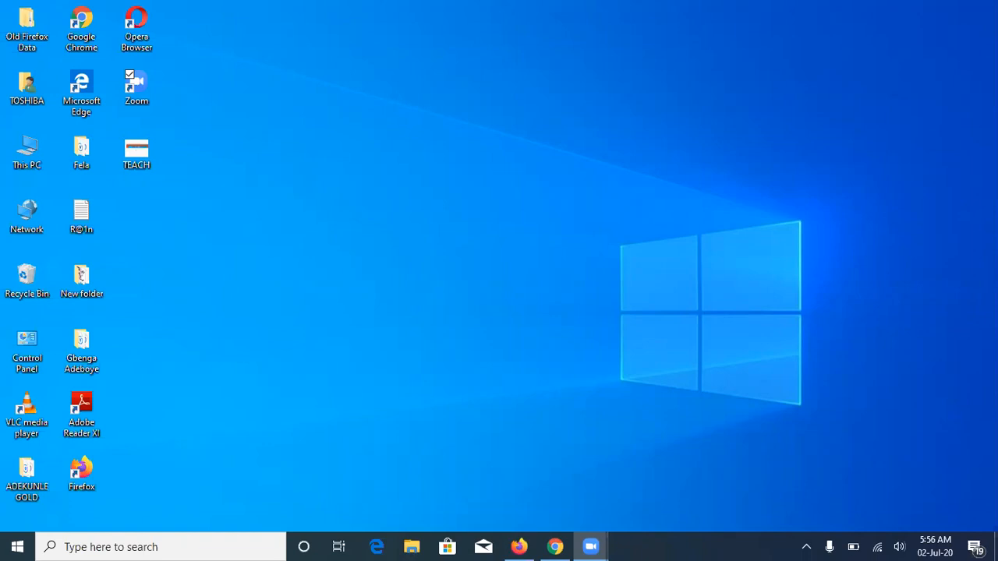
Step: Open the TEACH presentation from the desktop and dismiss the notification covering the slide
{"action": "double_click", "coordinate": [132, 155]}
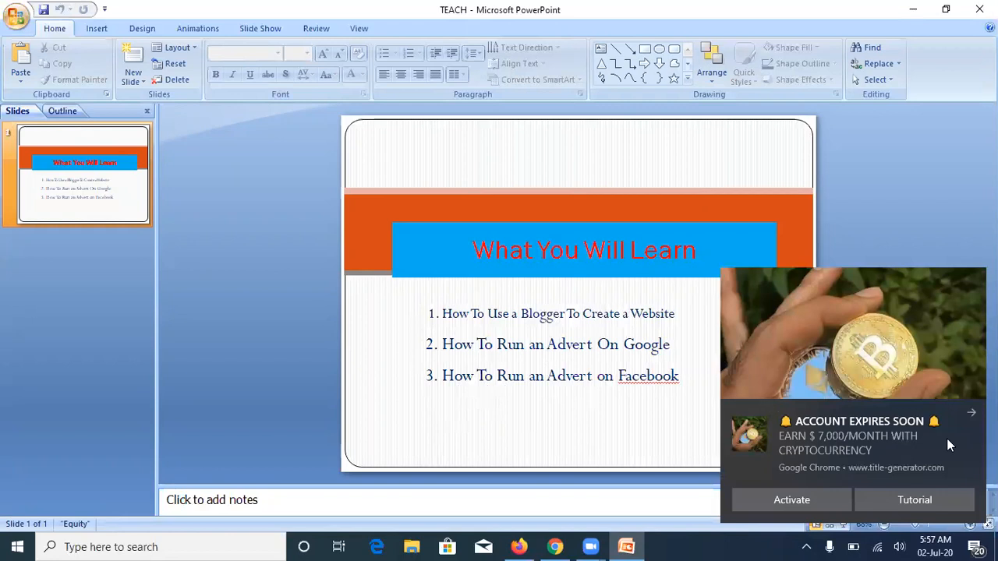
{"action": "left_click", "coordinate": [971, 416]}
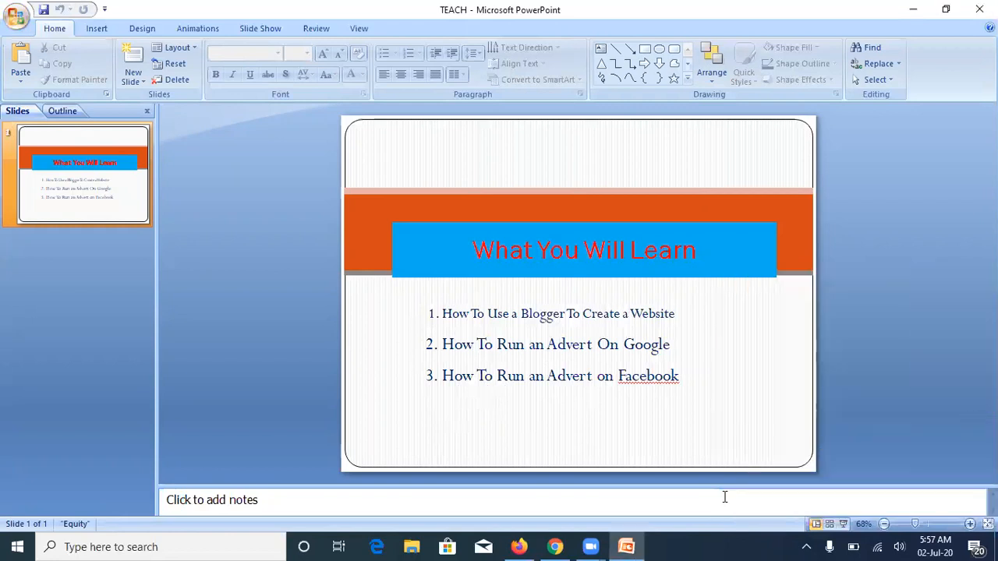
Step: Switch to Google Chrome, reload the Gmail inbox and open blogger.com in a new tab
{"action": "left_click", "coordinate": [556, 545]}
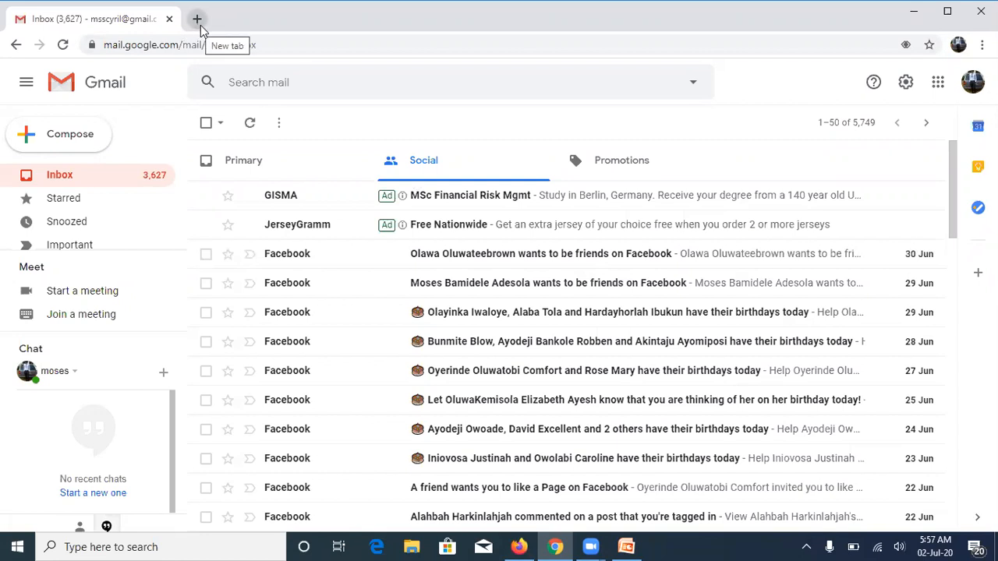
{"action": "left_click", "coordinate": [65, 45]}
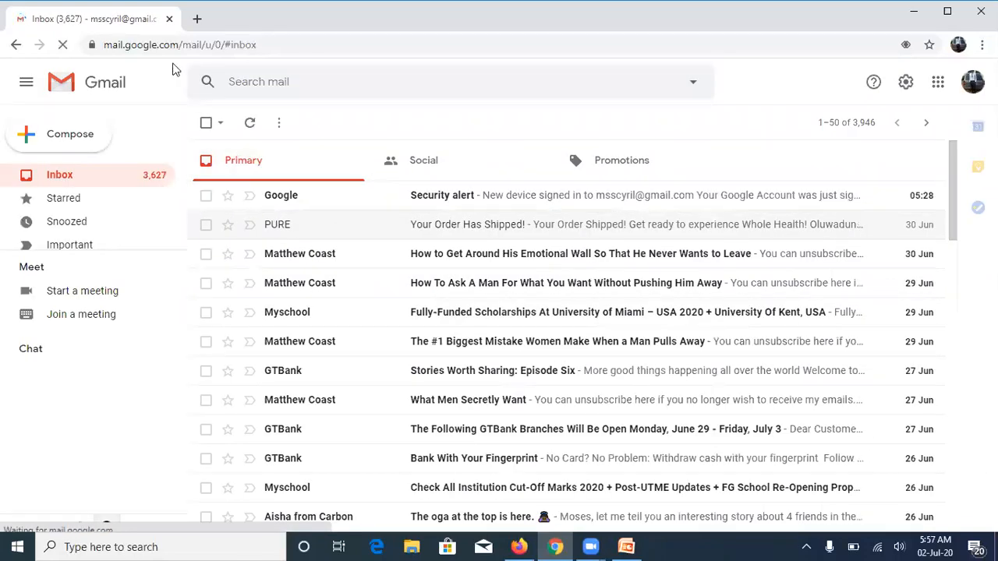
{"action": "left_click", "coordinate": [196, 20]}
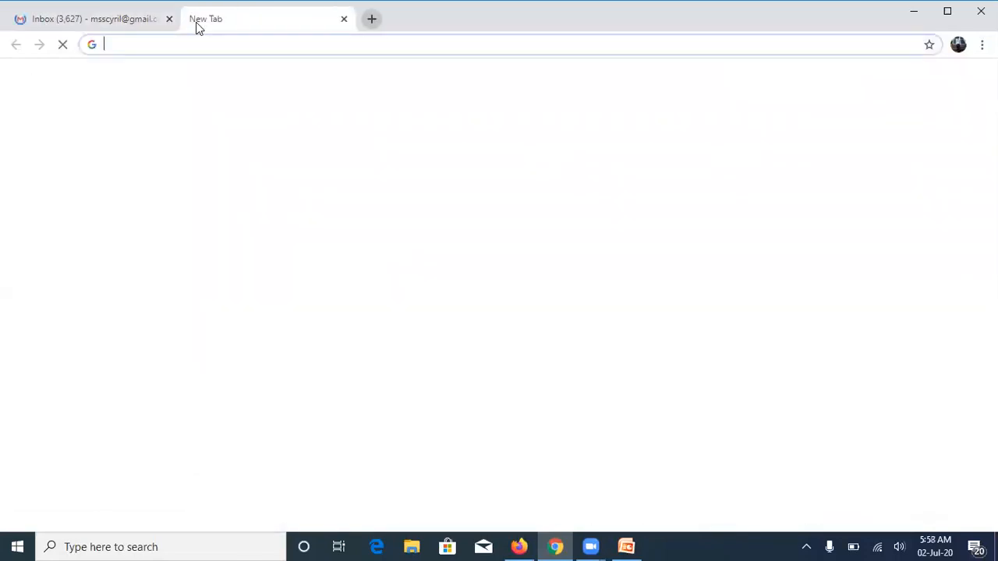
{"action": "type", "text": "blo"}
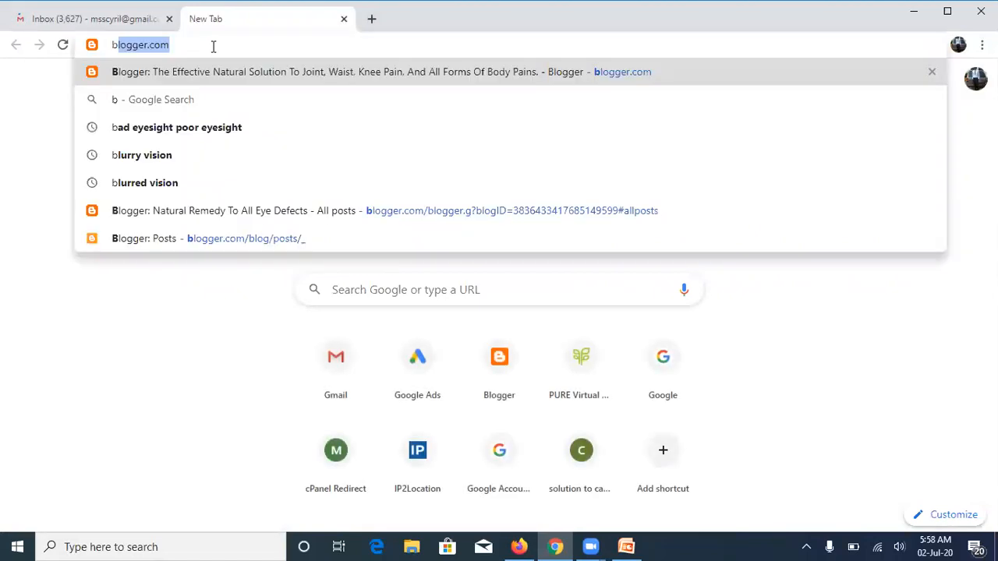
{"action": "type", "text": "gger.c"}
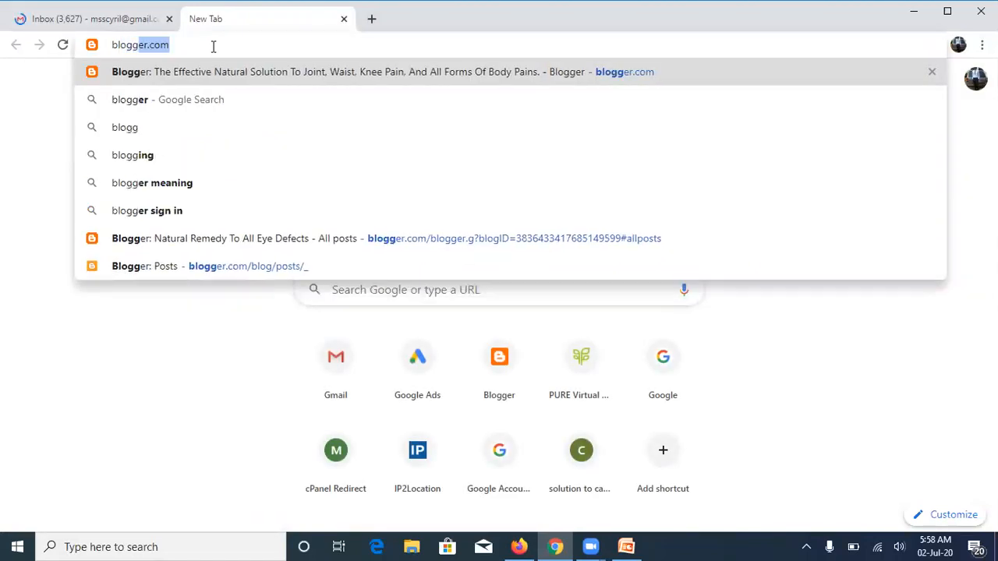
{"action": "type", "text": "om"}
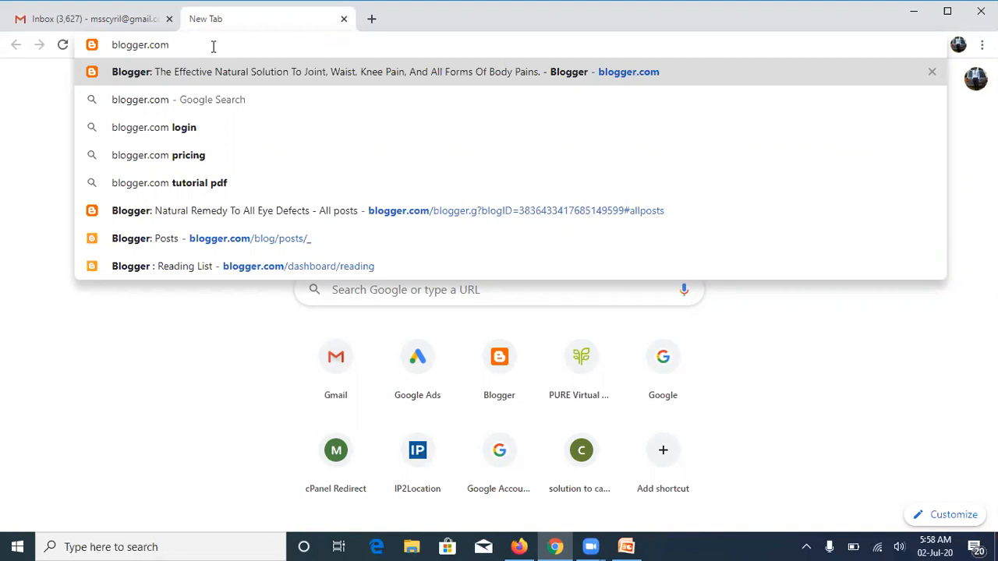
{"action": "key", "text": "Return"}
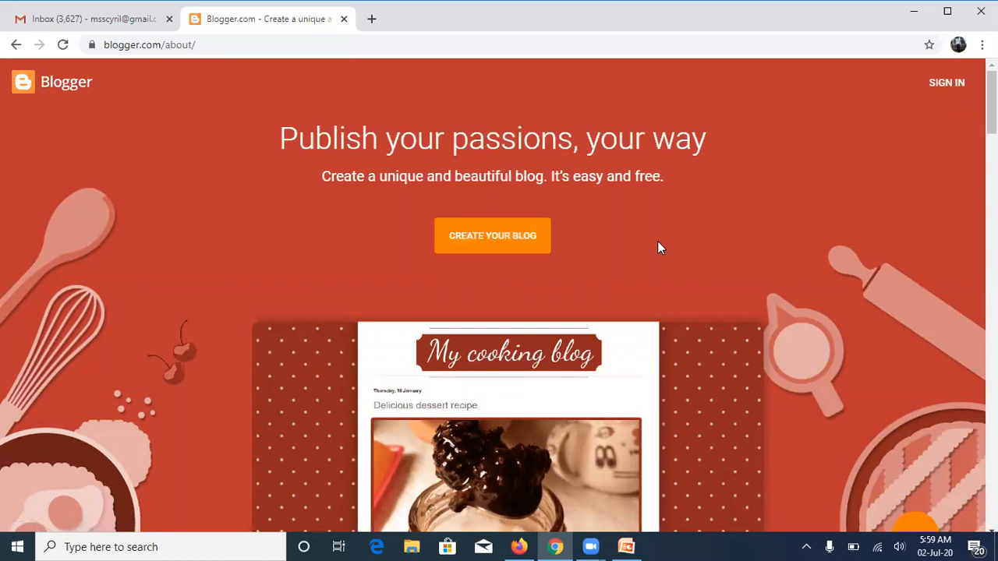
Step: Start creating a blog with the signed-in Google account and skip the blog title to reach the Blogger profile
{"action": "left_click", "coordinate": [478, 238]}
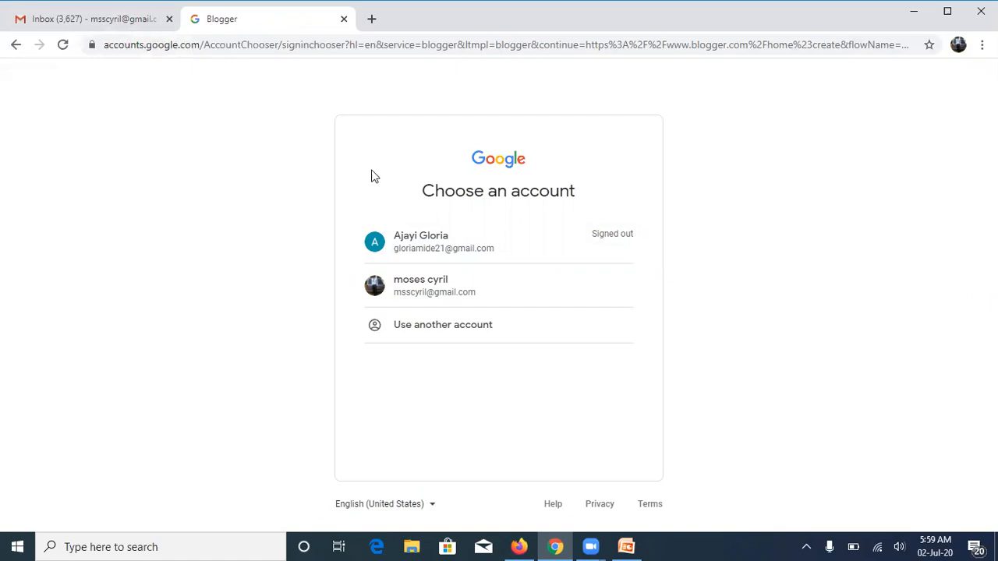
{"action": "left_click", "coordinate": [438, 292]}
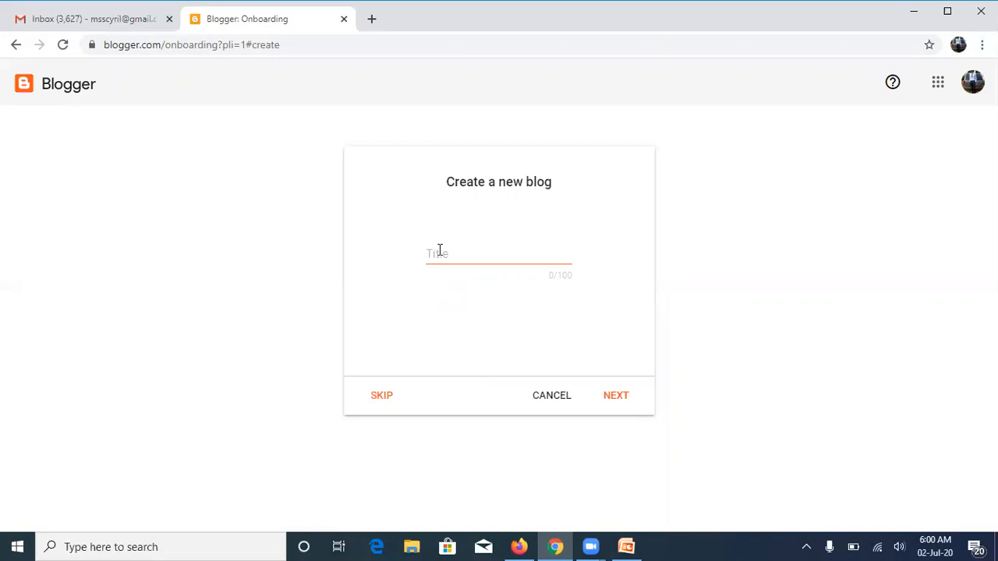
{"action": "left_click", "coordinate": [438, 254]}
{"action": "left_click", "coordinate": [386, 341]}
{"action": "left_click", "coordinate": [383, 399]}
{"action": "left_click", "coordinate": [383, 399]}
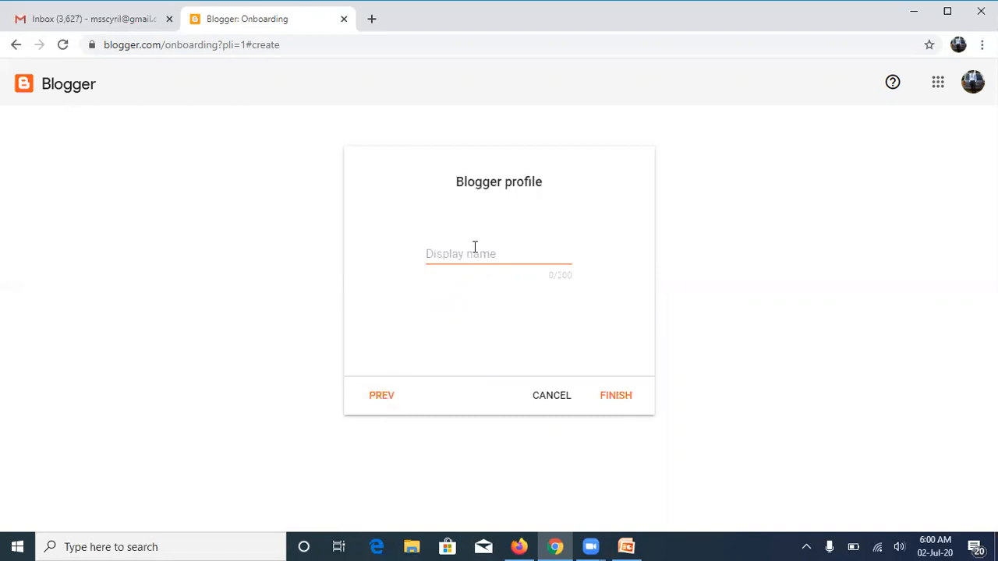
Step: Enter "Natural Wayout Of " as the beginning of the Blogger profile's display name
{"action": "left_click", "coordinate": [476, 256]}
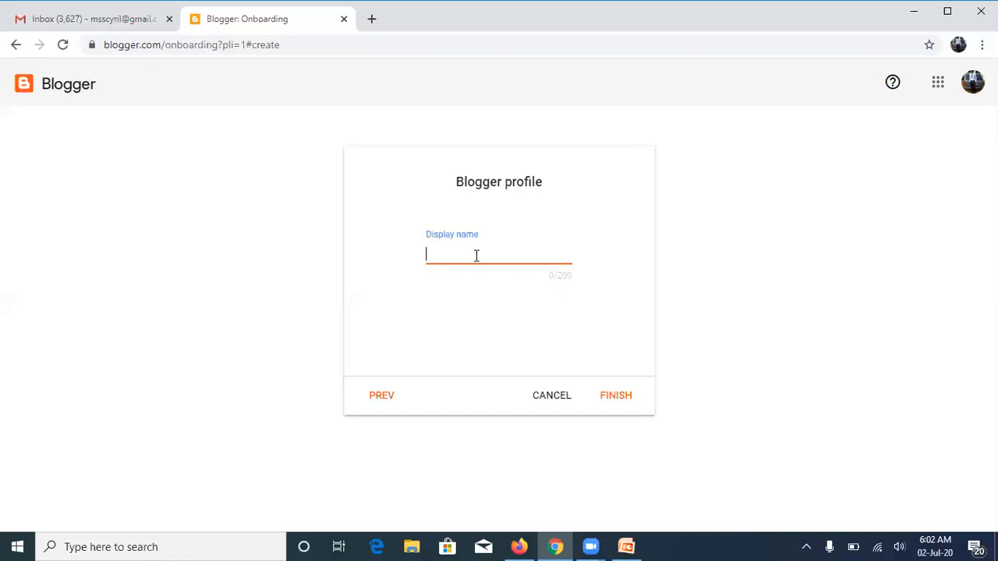
{"action": "type", "text": "Natural Wayout"}
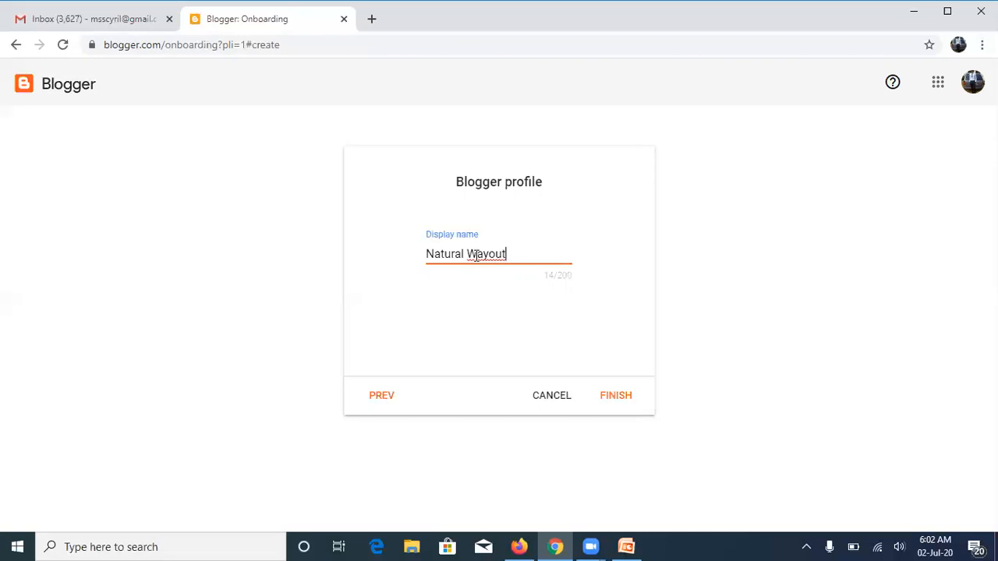
{"action": "type", "text": "Of Vision"}
{"action": "key", "text": "BackSpace"}
{"action": "key", "text": "BackSpace"}
{"action": "key", "text": "BackSpace"}
{"action": "key", "text": "BackSpace"}
{"action": "key", "text": "BackSpace"}
{"action": "key", "text": "BackSpace"}
Step: Enter the naturaljointonline.blogspot.com post "natural-way-to-get-rid-of-pains-natural.html" as the address in a new tab without loading it, and return to the Blogger profile
{"action": "left_click", "coordinate": [380, 27]}
{"action": "type", "text": "https://naturaljointonline.blogspot.com/2020/06/natural-way-to-get-rid-of-pains-natural.html"}
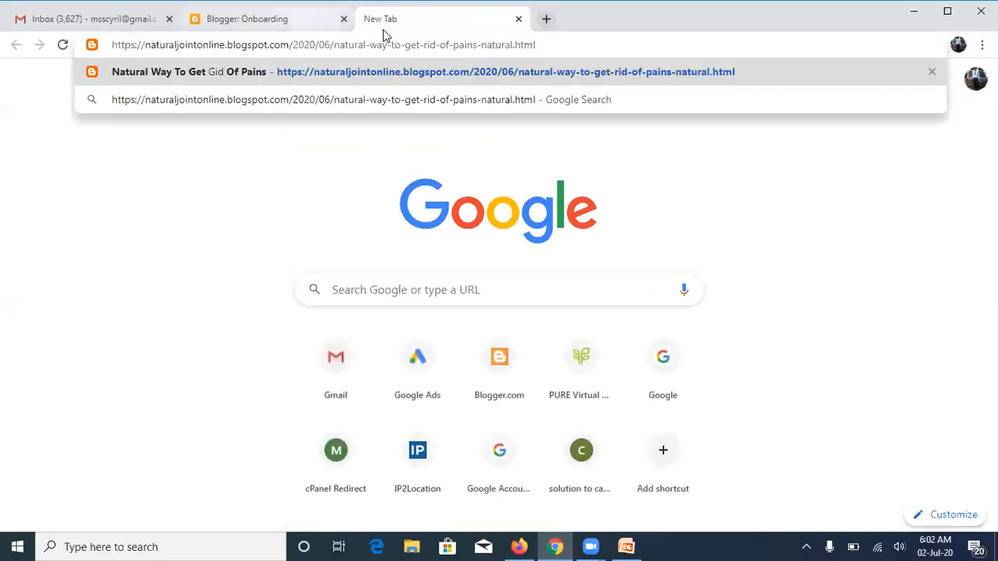
{"action": "key", "text": "ctrl+shift+Tab"}
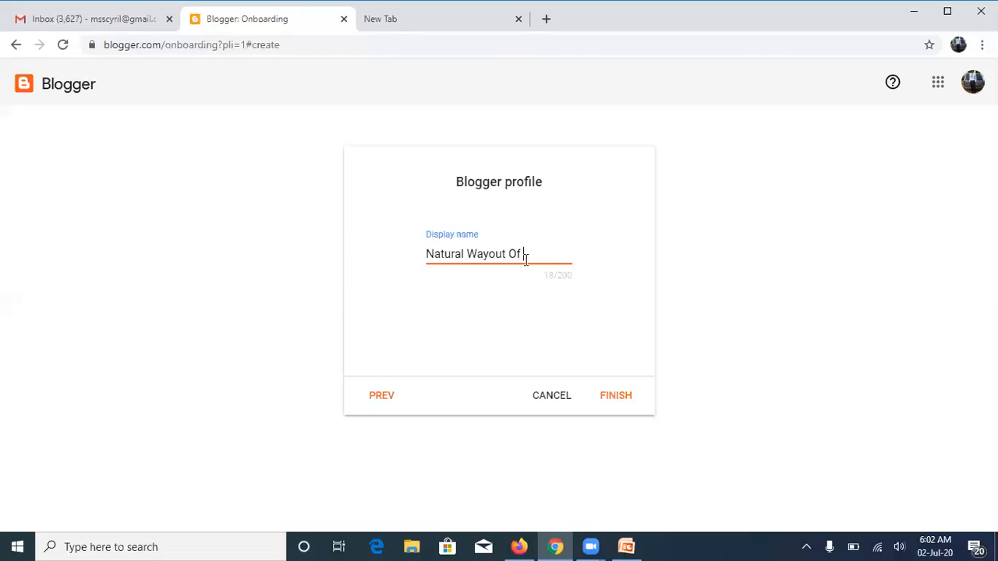
Step: Complete the display name by adding "All Forms Of Body Pain" after "Natural Wayout Of"
{"action": "type", "text": "All Forms Of Bo"}
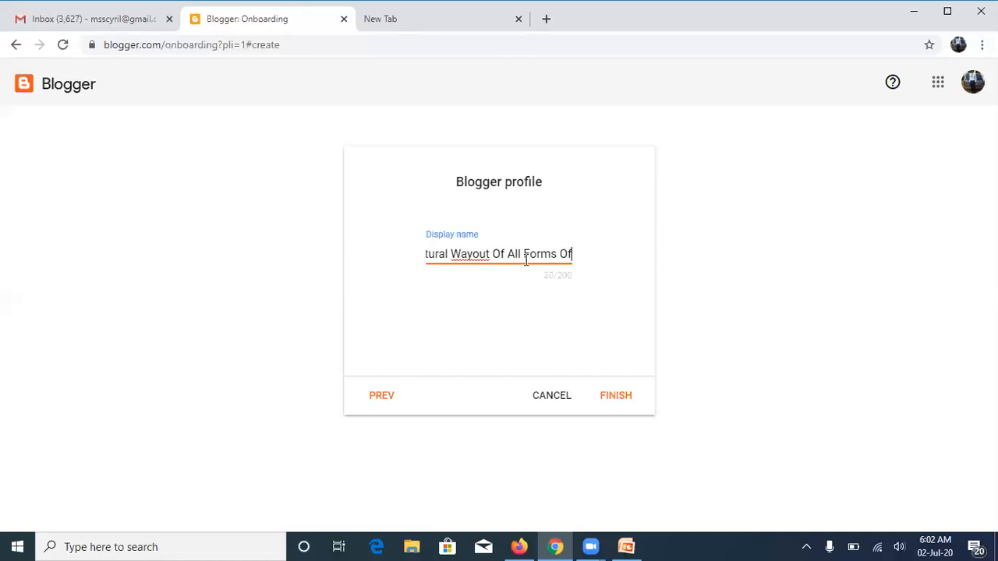
{"action": "type", "text": "dy "}
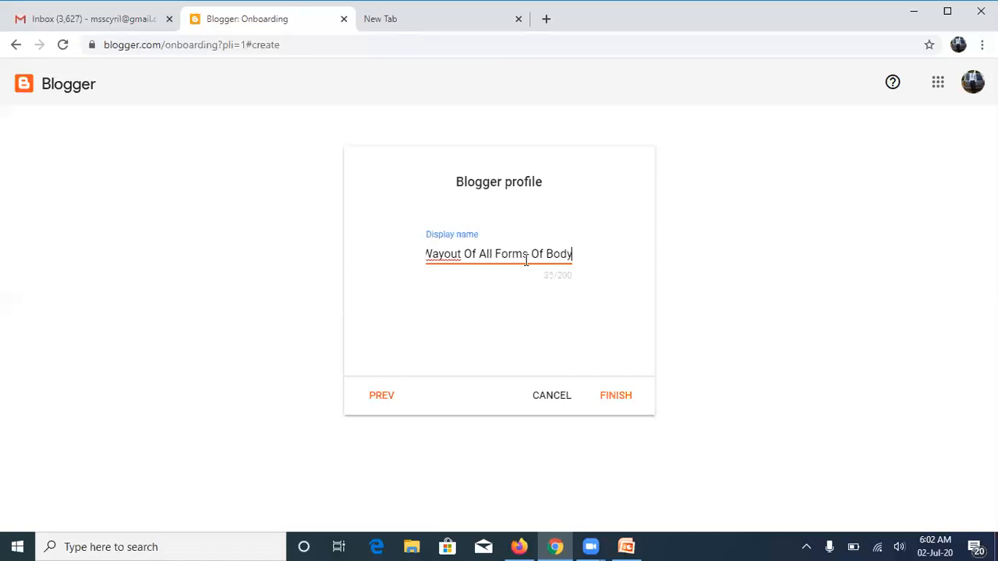
{"action": "type", "text": "Pain"}
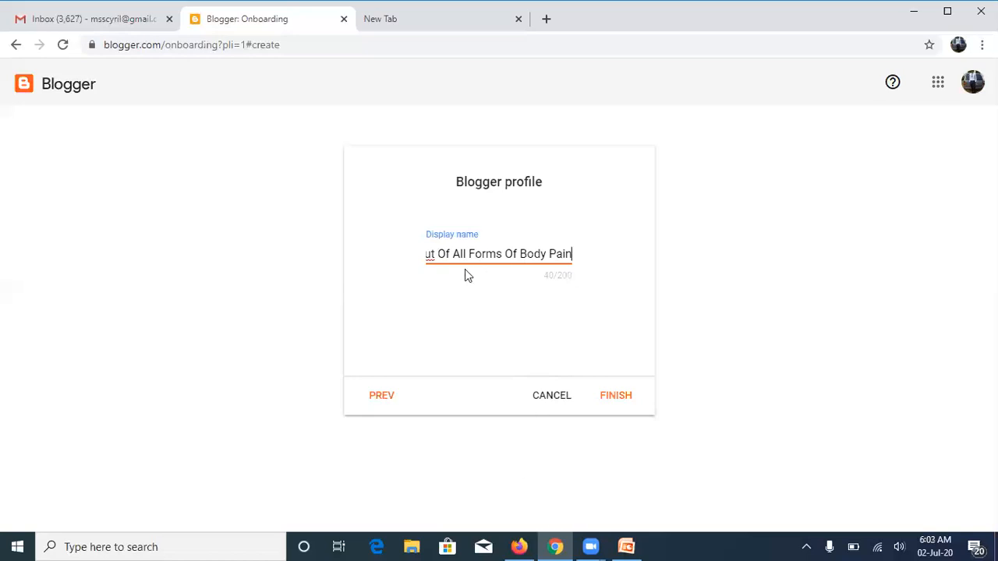
Step: Replace the lowercase o in "Wayout" with a capital O in the display name and finish the Blogger profile
{"action": "key", "text": "Left"}
{"action": "key", "text": "Left"}
{"action": "key", "text": "Left"}
{"action": "key", "text": "Left"}
{"action": "key", "text": "Left"}
{"action": "key", "text": "Left"}
{"action": "key", "text": "Left"}
{"action": "key", "text": "Left"}
{"action": "key", "text": "Left"}
{"action": "key", "text": "Left"}
{"action": "key", "text": "Left"}
{"action": "key", "text": "Left"}
{"action": "key", "text": "Left"}
{"action": "key", "text": "Left"}
{"action": "key", "text": "Left"}
{"action": "key", "text": "Left"}
{"action": "key", "text": "Left"}
{"action": "key", "text": "Left"}
{"action": "key", "text": "Left"}
{"action": "key", "text": "Left"}
{"action": "key", "text": "Left"}
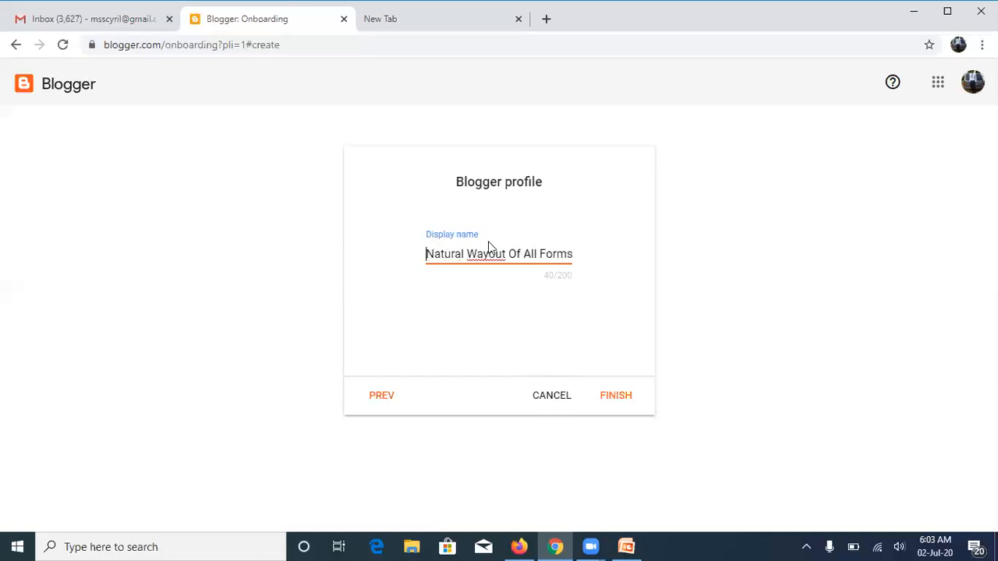
{"action": "left_click", "coordinate": [490, 253]}
{"action": "key", "text": "Delete"}
{"action": "type", "text": "O"}
{"action": "left_click", "coordinate": [616, 398]}
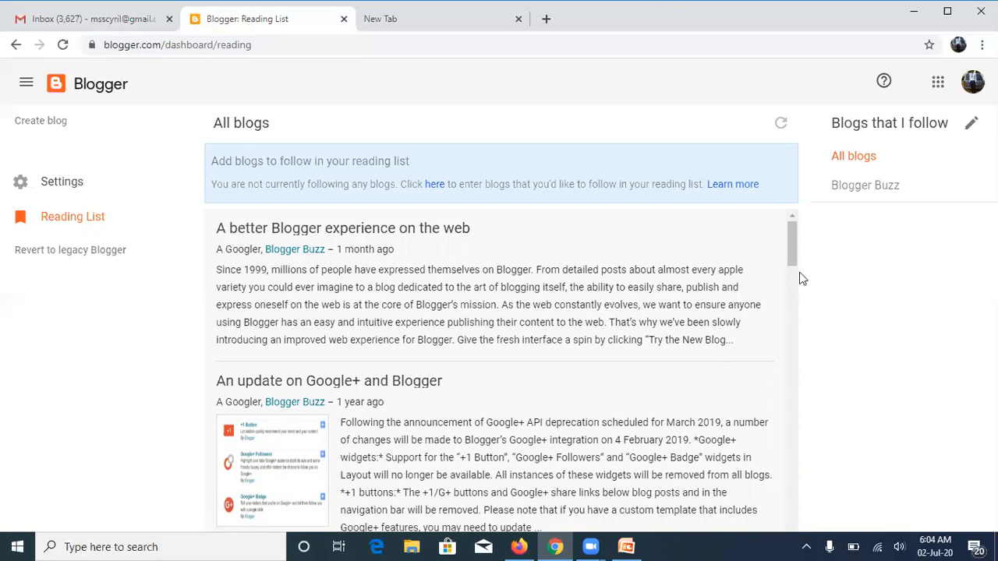
Step: Revert to legacy Blogger and open the form for creating a new blog
{"action": "mouse_move", "coordinate": [791, 249]}
{"action": "left_mouse_down"}
{"action": "mouse_move", "coordinate": [792, 392]}
{"action": "mouse_move", "coordinate": [792, 237]}
{"action": "left_mouse_up"}
{"action": "left_click", "coordinate": [67, 258]}
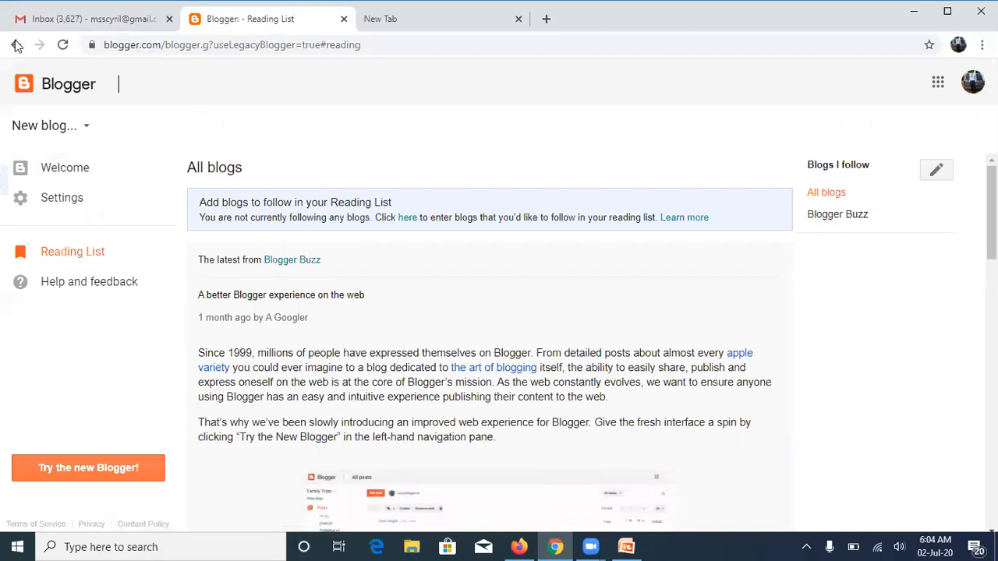
{"action": "left_click", "coordinate": [86, 131]}
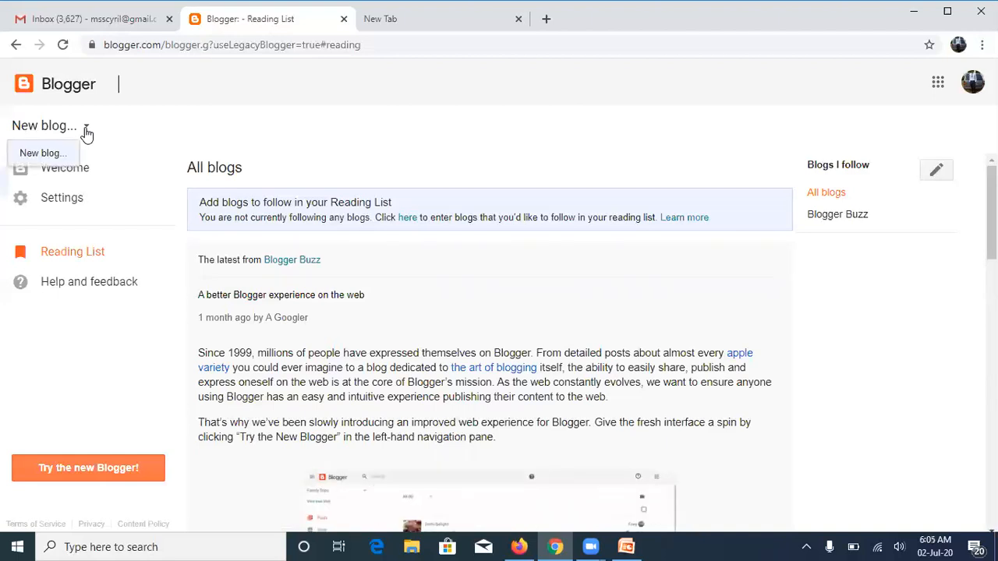
{"action": "left_click", "coordinate": [55, 160]}
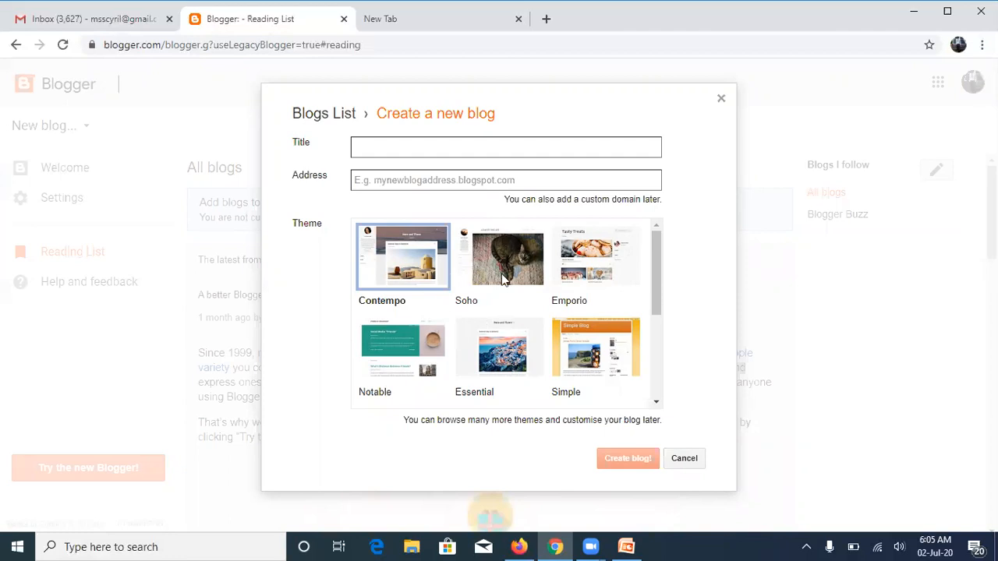
{"action": "left_click", "coordinate": [423, 152]}
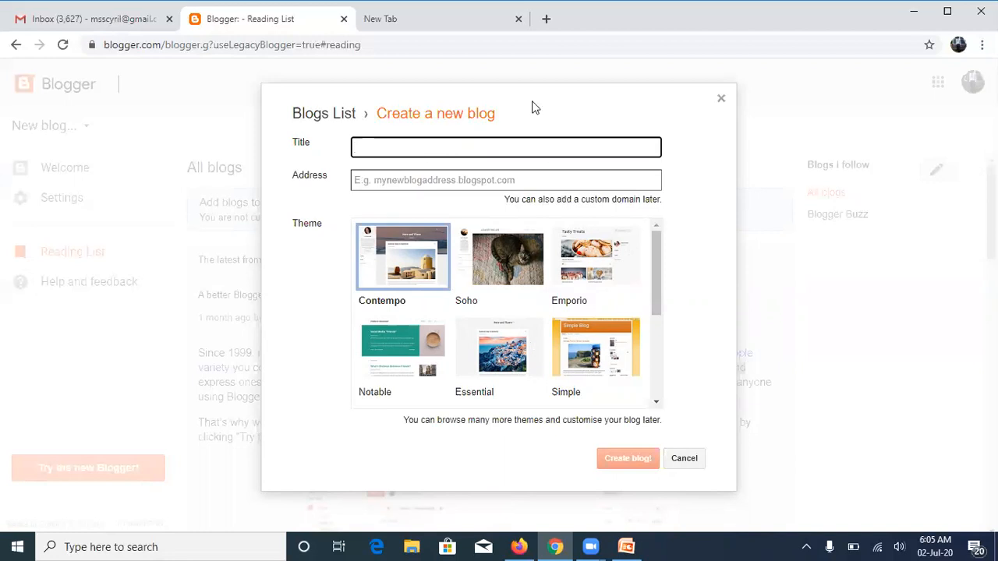
Step: Load the naturaljointonline.blogspot.com post on getting rid of pains in the other tab as an example, and return to the new blog form
{"action": "key", "text": "ctrl+Tab"}
{"action": "type", "text": "https://naturaljointonline.blogspot.com/2020/06/natural-way-to-get-rid-of-pains-natural.html"}
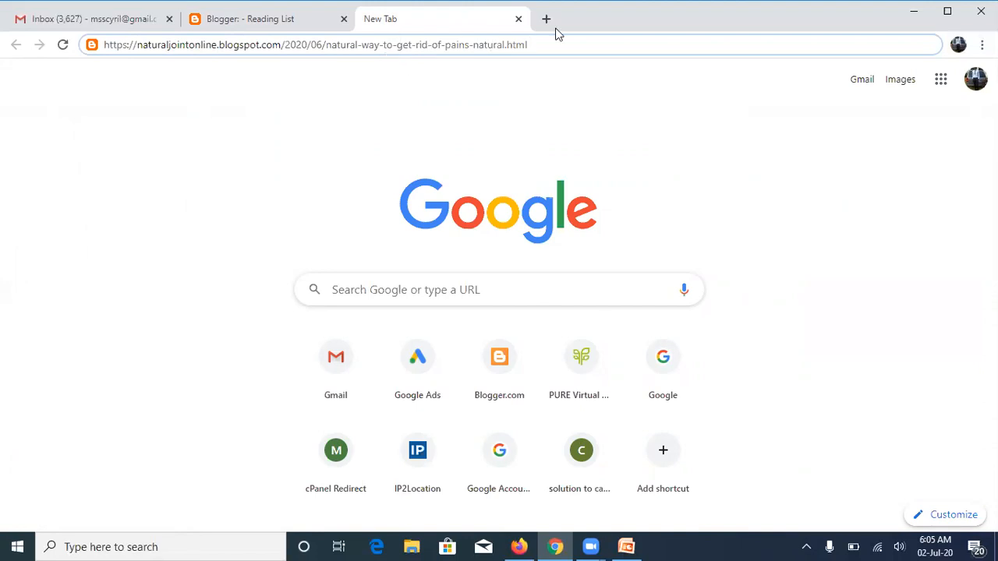
{"action": "key", "text": "Return"}
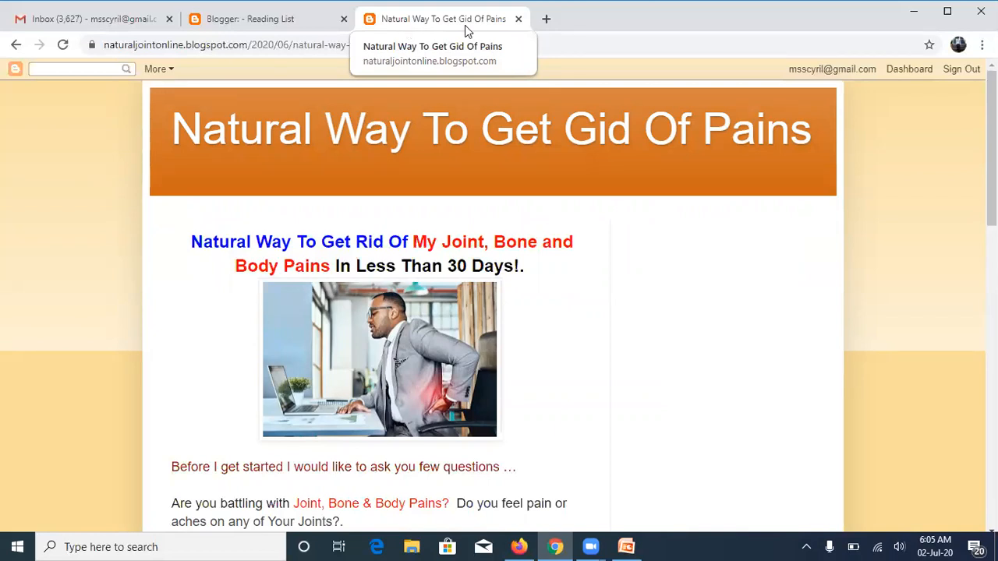
{"action": "left_click", "coordinate": [323, 22]}
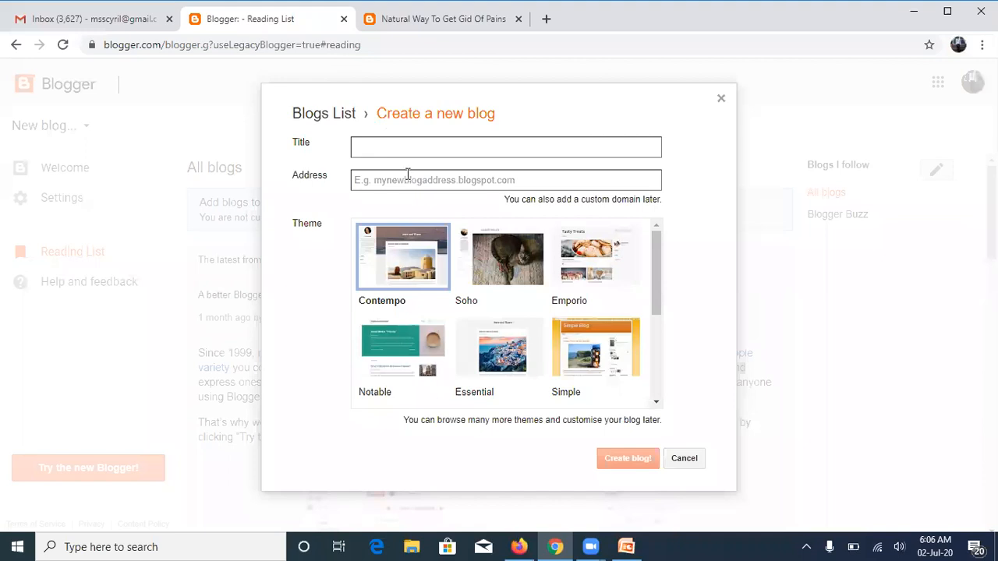
Step: Title the new blog "Solution To Joint Pain"
{"action": "left_click", "coordinate": [400, 149]}
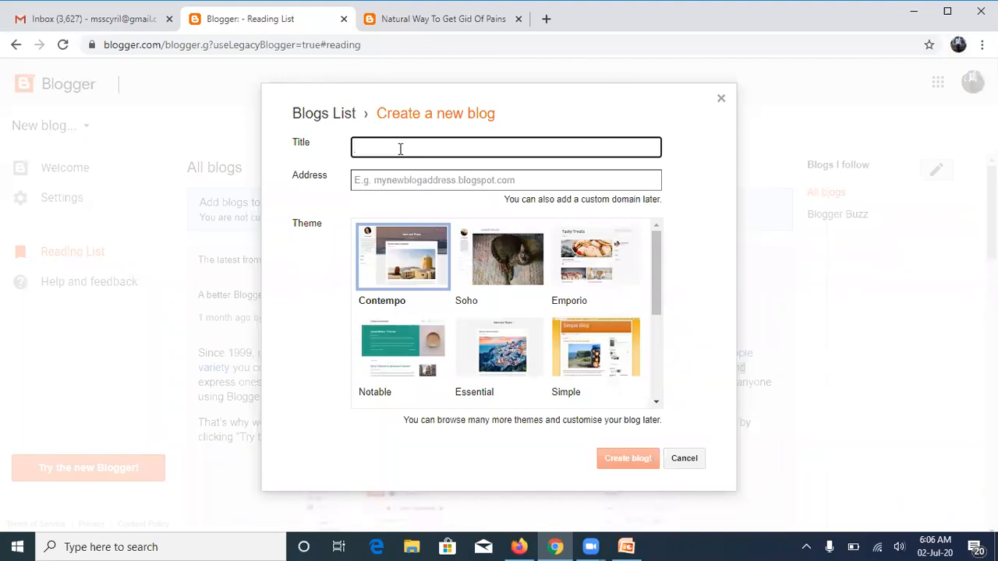
{"action": "type", "text": "Solution To"}
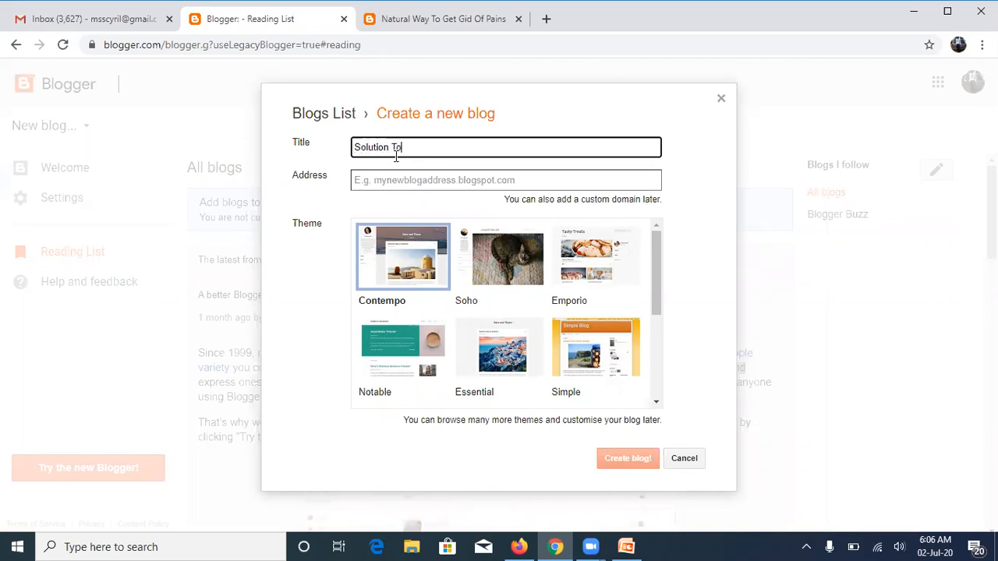
{"action": "type", "text": " Joint Pain"}
Step: Try healthcare.blogspot.com as the new blog's address, accepting the suggested full address
{"action": "left_click", "coordinate": [398, 179]}
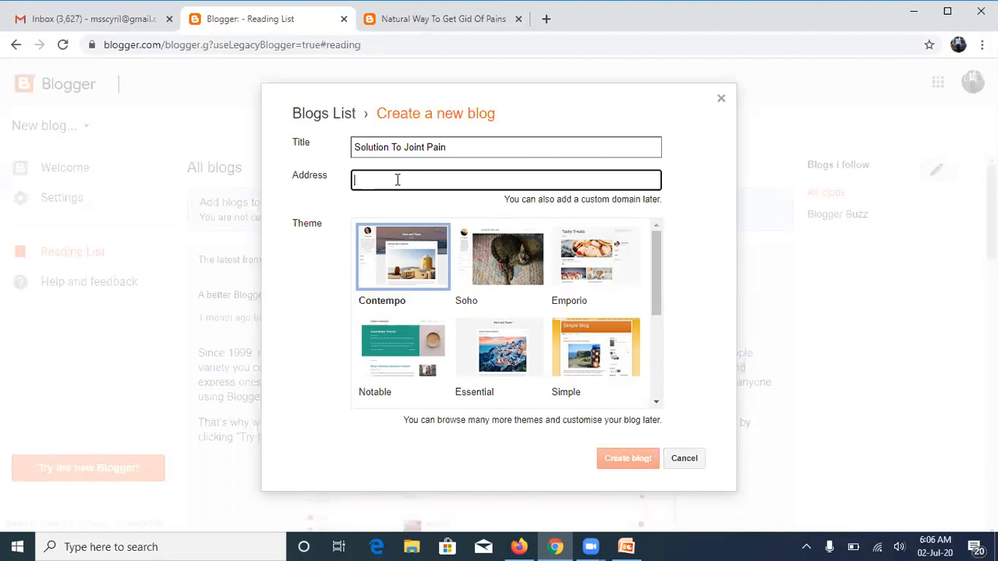
{"action": "type", "text": "he"}
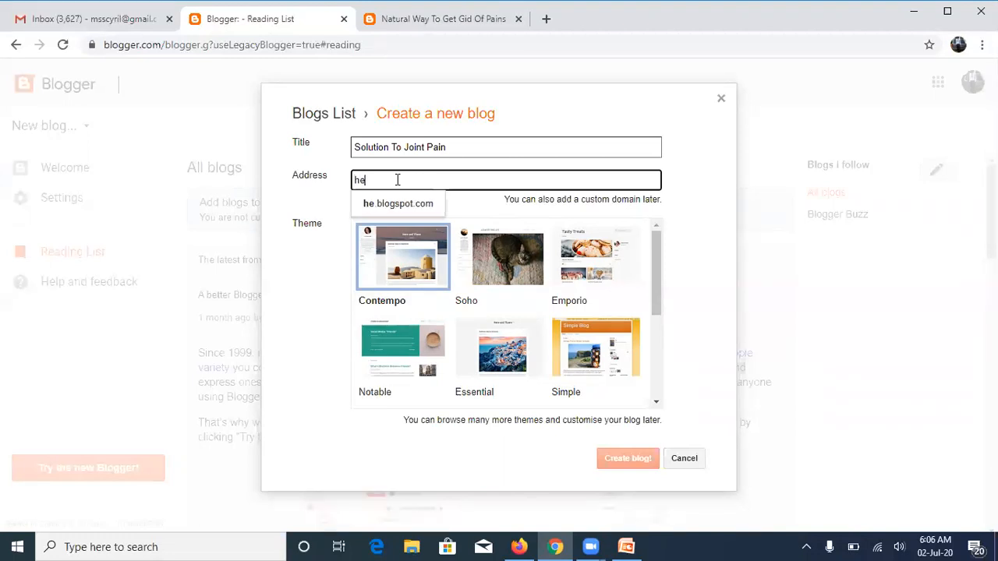
{"action": "type", "text": "alth"}
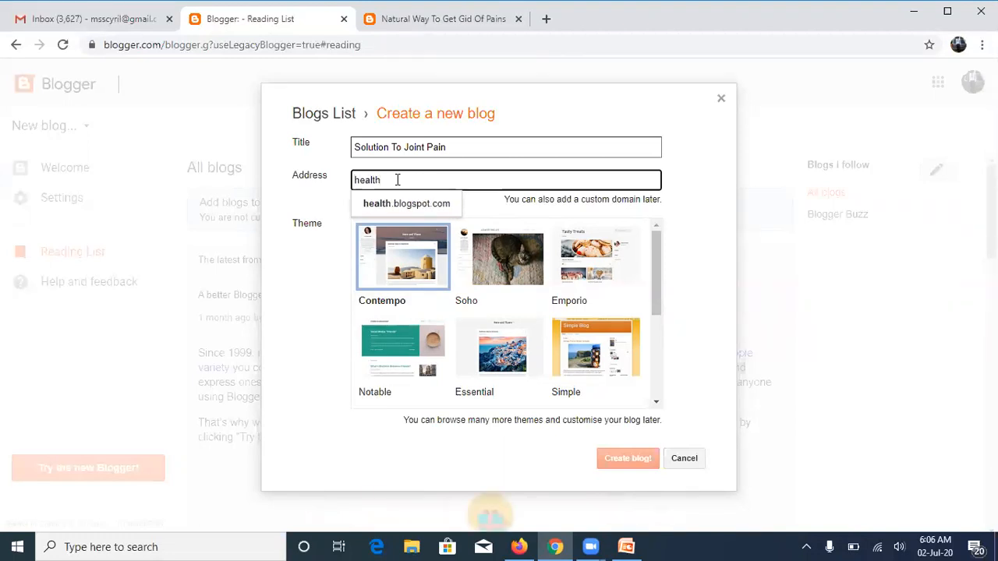
{"action": "type", "text": "care"}
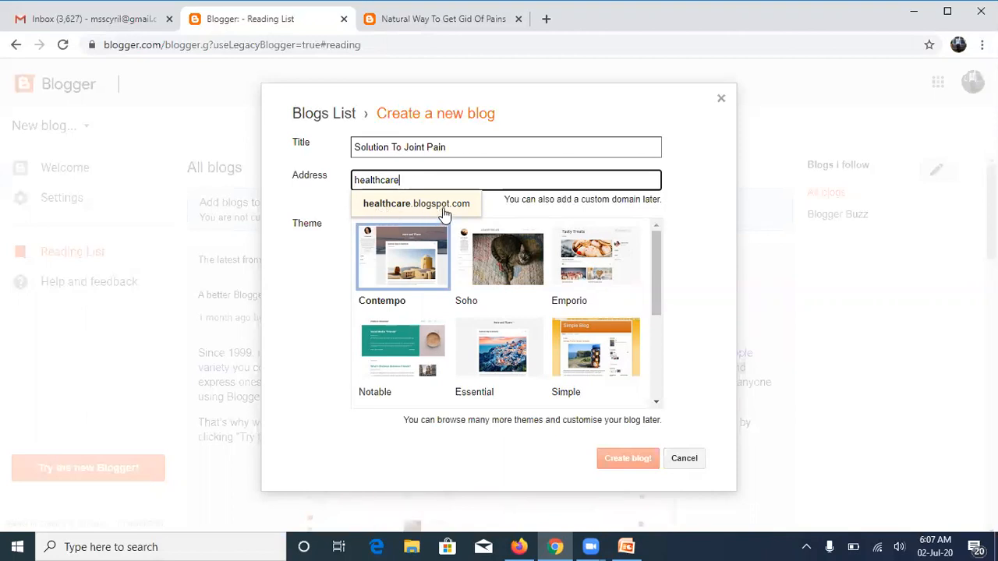
{"action": "left_click", "coordinate": [388, 206]}
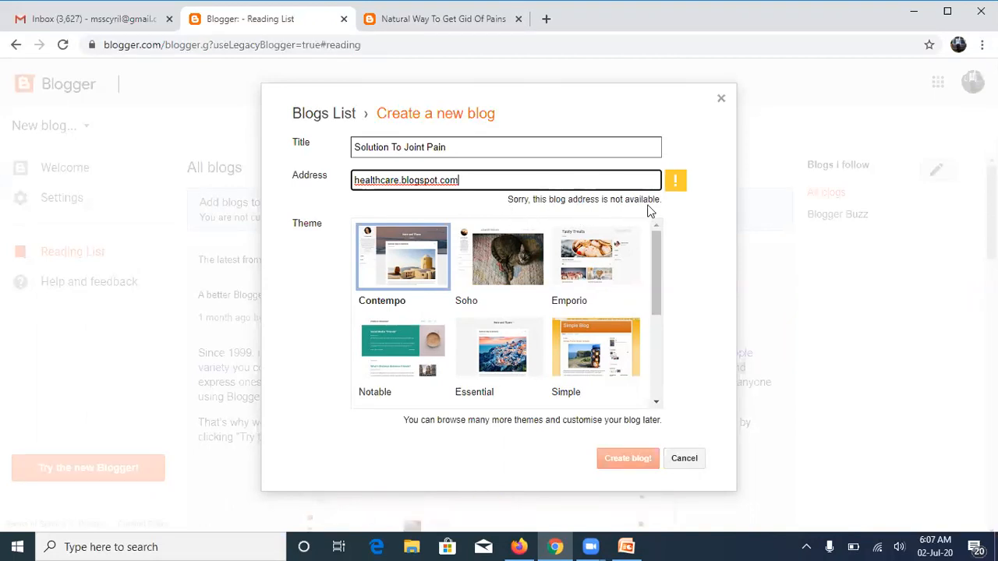
Step: Replace the new blog's address with jointbackcare.blogspot.com, accepting the suggested full address
{"action": "triple_click", "coordinate": [494, 182]}
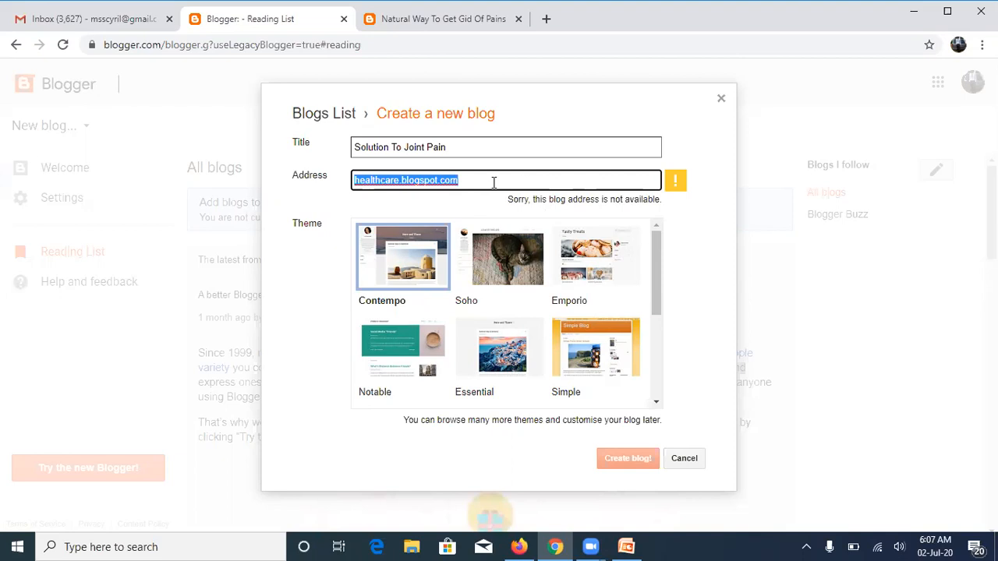
{"action": "key", "text": "BackSpace"}
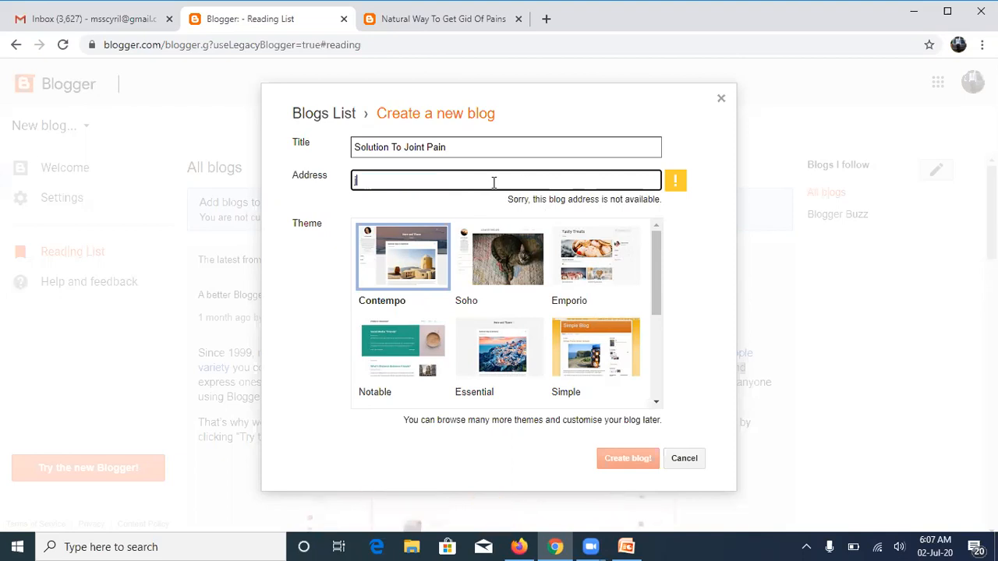
{"action": "type", "text": "joint"}
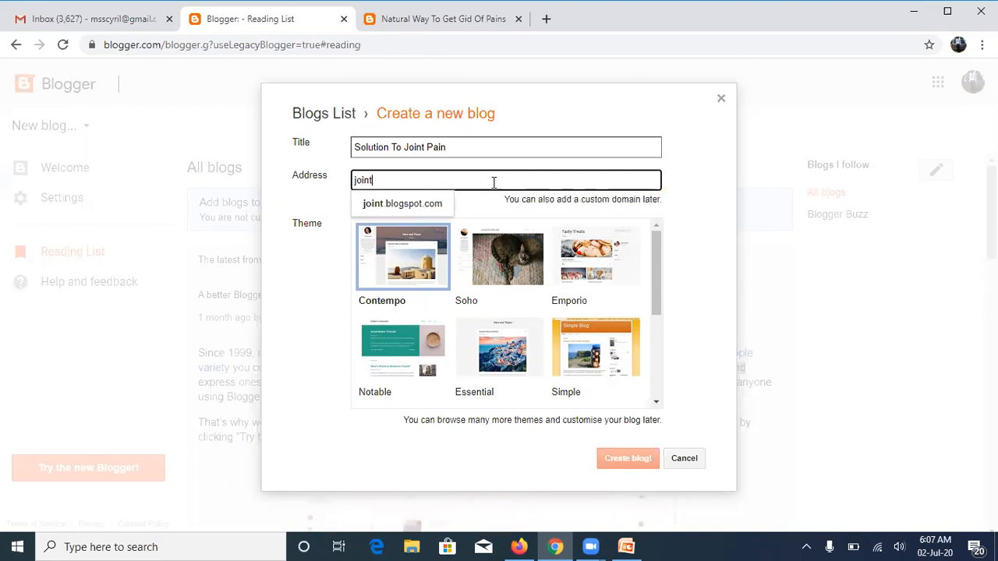
{"action": "type", "text": "b"}
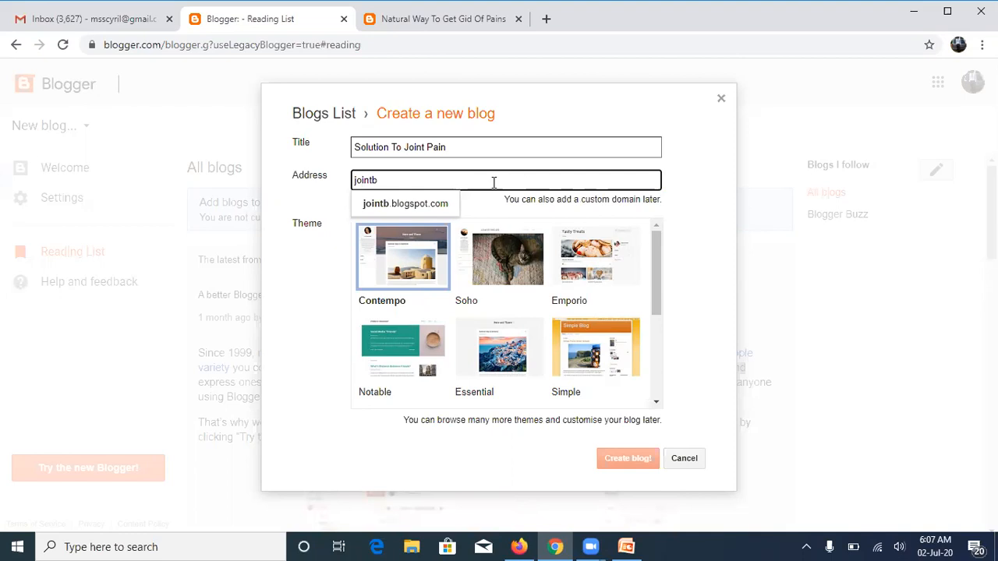
{"action": "type", "text": "a"}
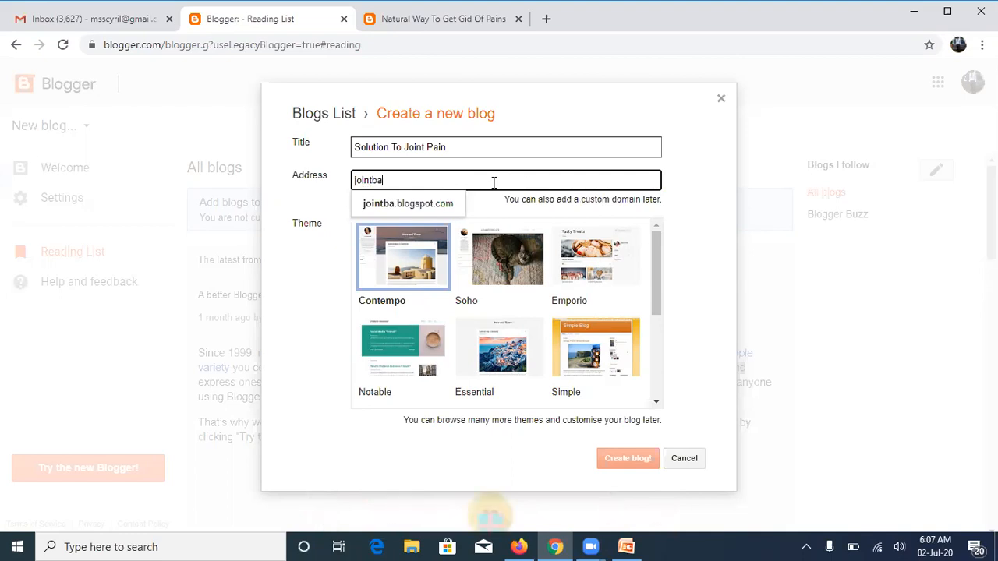
{"action": "type", "text": "ckck"}
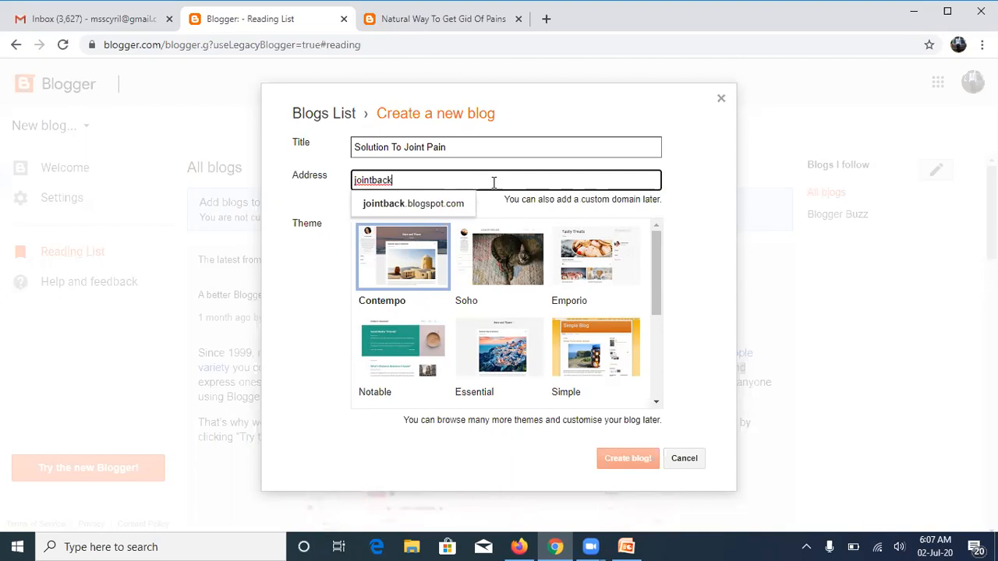
{"action": "type", "text": "are"}
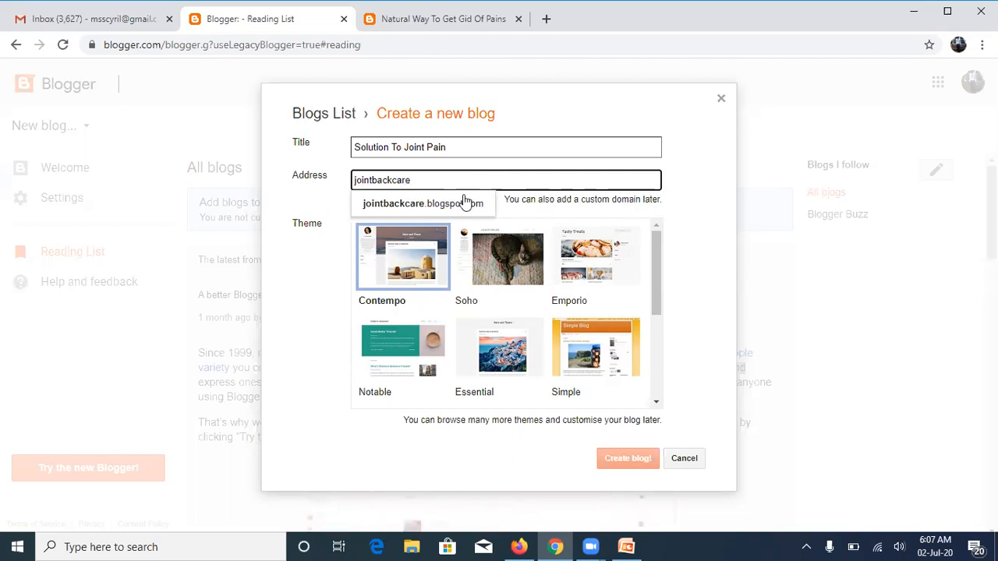
{"action": "left_click", "coordinate": [448, 203]}
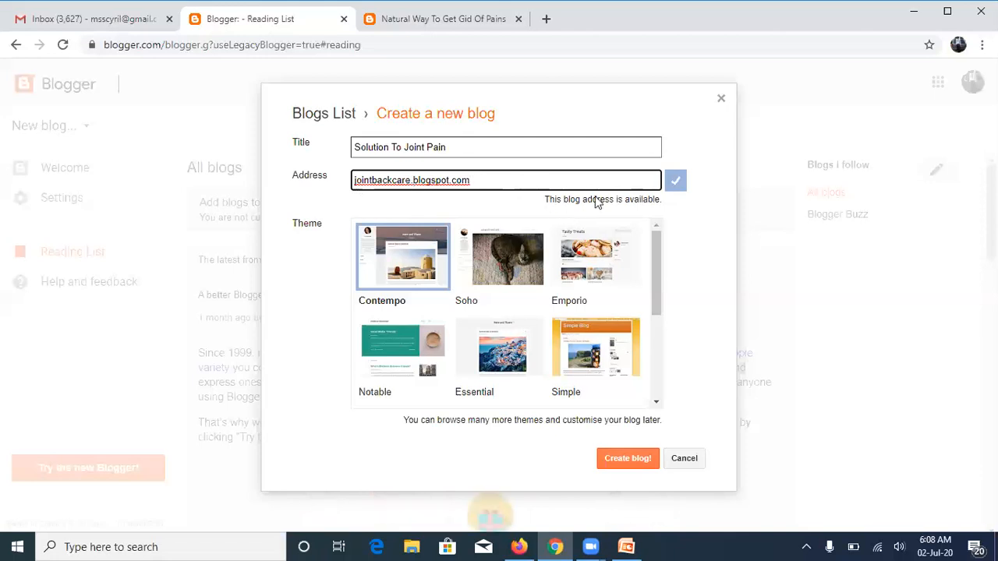
Step: Choose the Simple theme for the new blog and create the blog
{"action": "left_click_drag", "start_coordinate": [655, 264], "coordinate": [654, 286]}
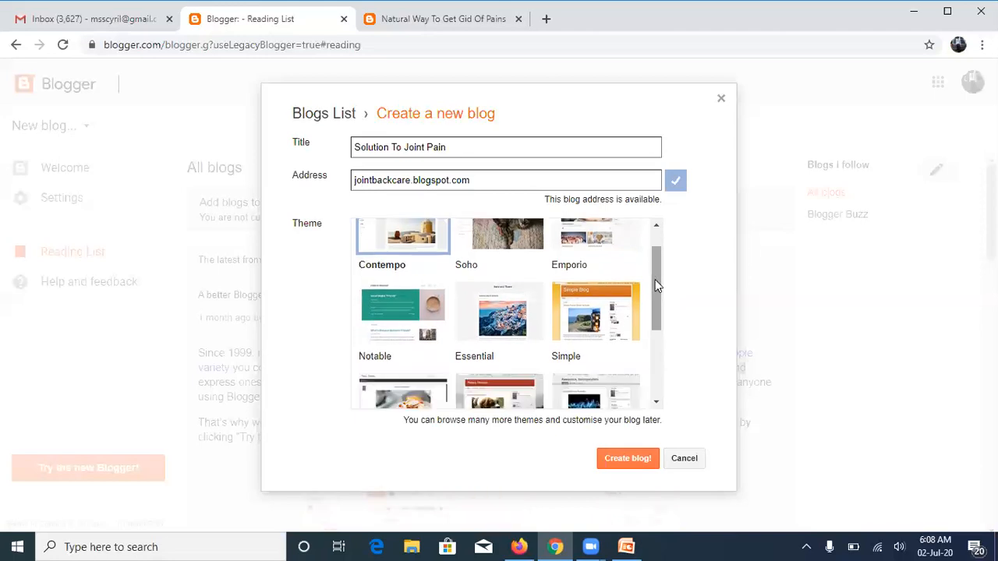
{"action": "left_click_drag", "start_coordinate": [655, 286], "coordinate": [655, 258]}
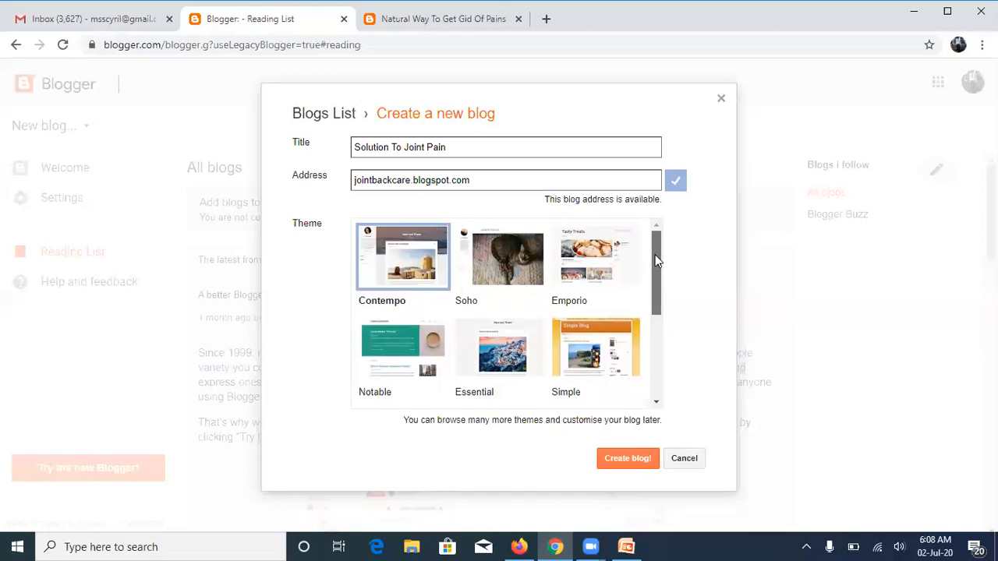
{"action": "left_click_drag", "start_coordinate": [655, 260], "coordinate": [653, 294]}
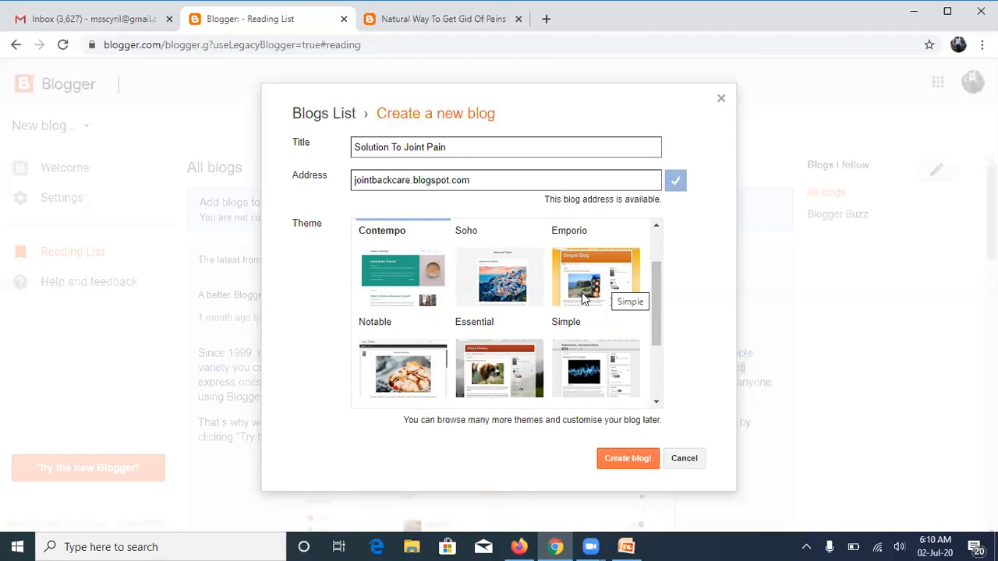
{"action": "left_click", "coordinate": [581, 289]}
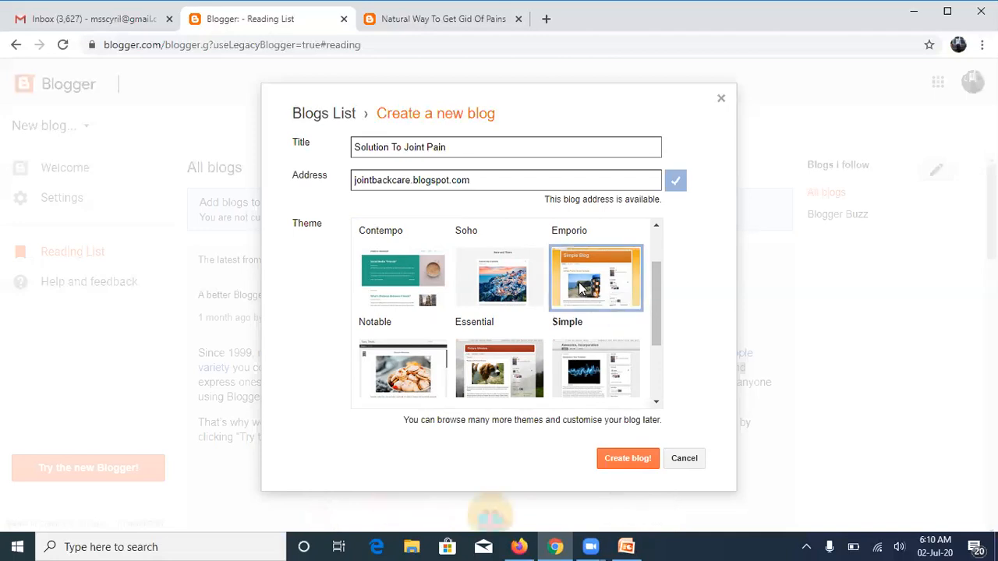
{"action": "left_click", "coordinate": [618, 460]}
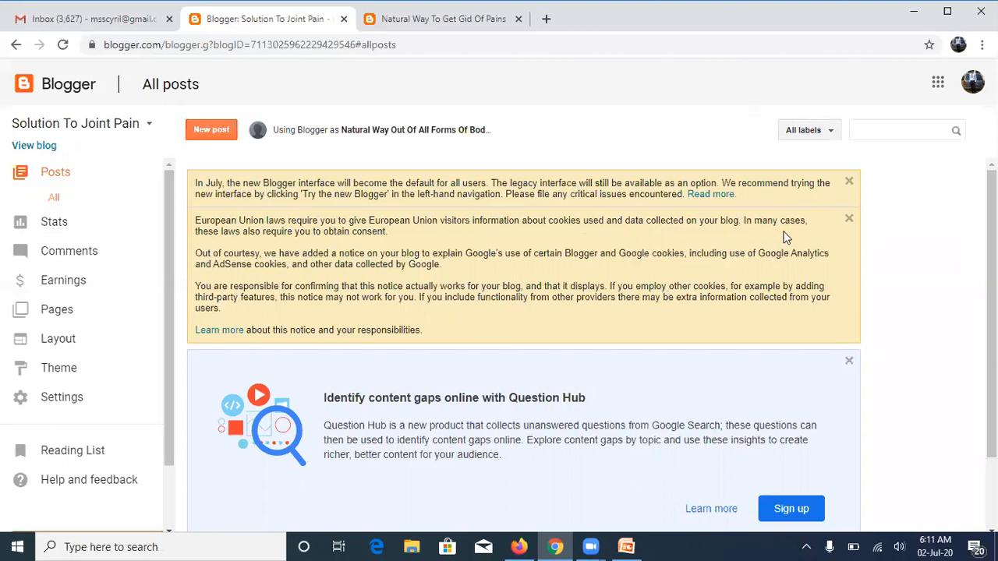
Step: Dismiss the notices and the Question Hub offer above the post list, and start a new post with the cursor in its body
{"action": "left_click", "coordinate": [849, 184]}
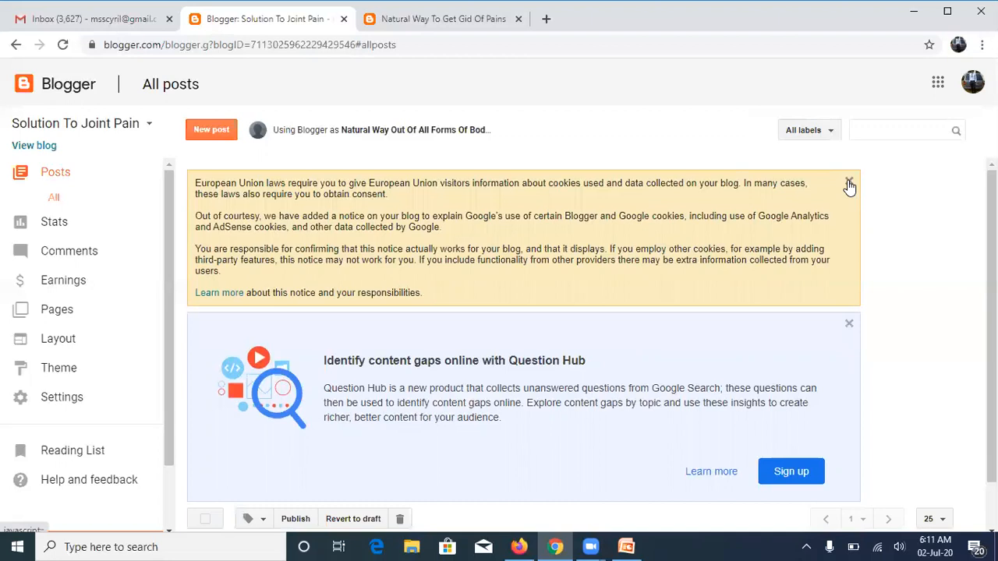
{"action": "left_click", "coordinate": [849, 184]}
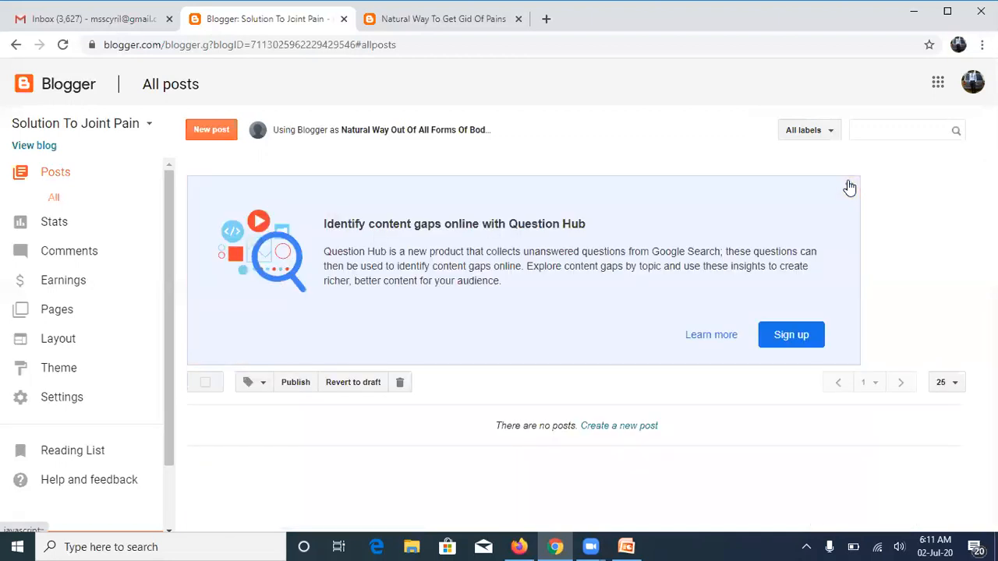
{"action": "left_click", "coordinate": [849, 188]}
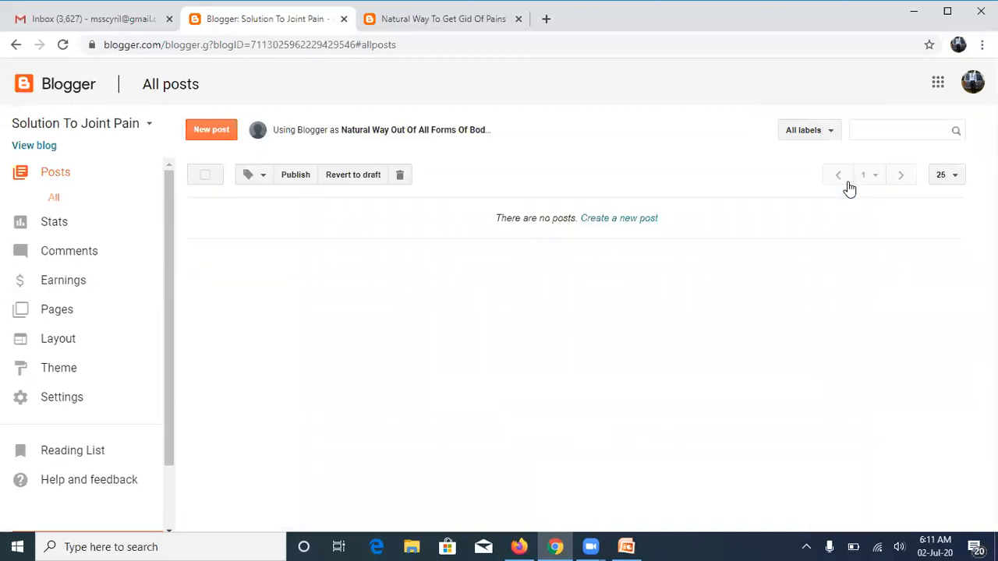
{"action": "left_click", "coordinate": [615, 222]}
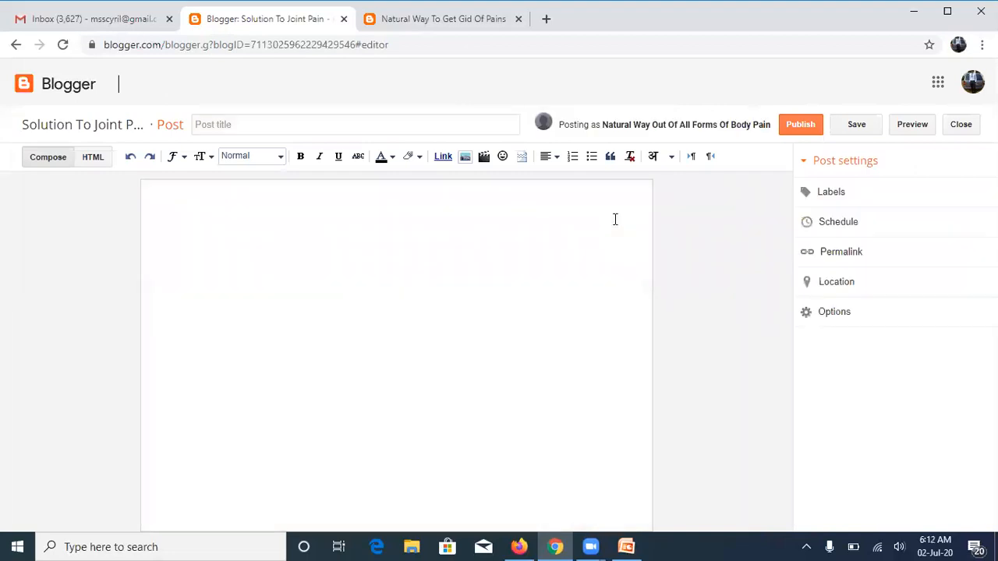
{"action": "left_click", "coordinate": [478, 276]}
Step: Switch to the Windows desktop, create a new folder there and place it directly below the TEACH file
{"action": "left_click", "coordinate": [909, 11]}
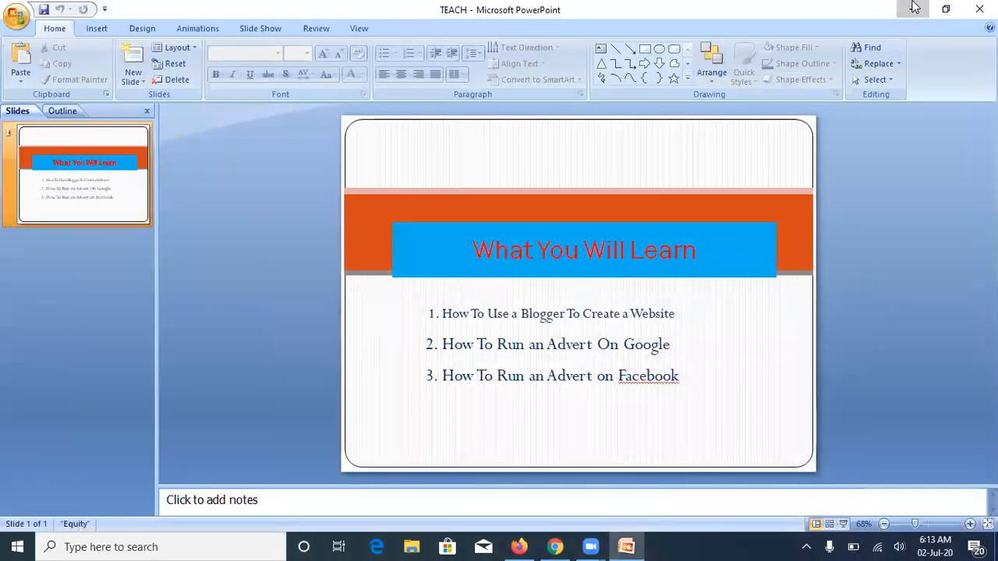
{"action": "left_click", "coordinate": [914, 8]}
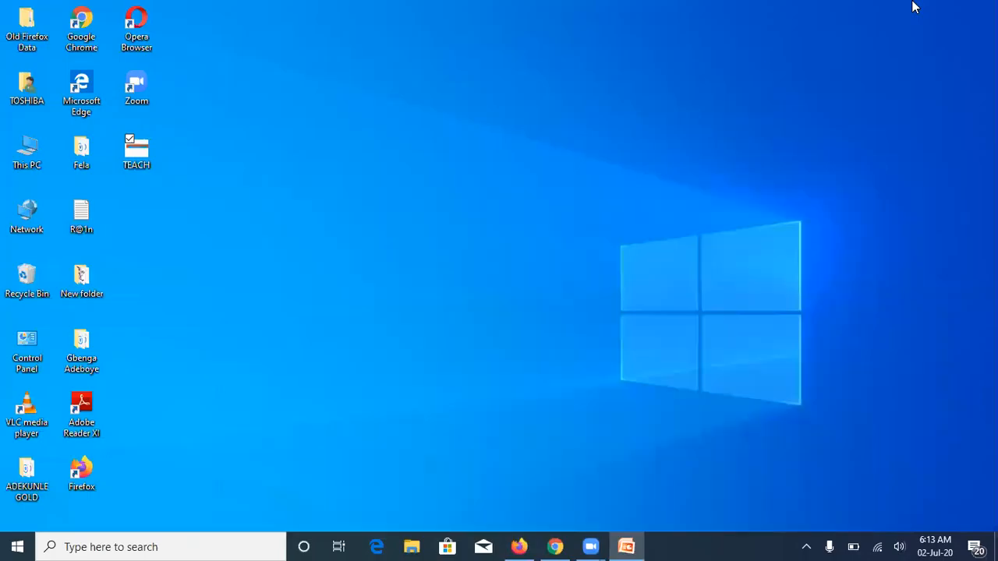
{"action": "right_click", "coordinate": [310, 130]}
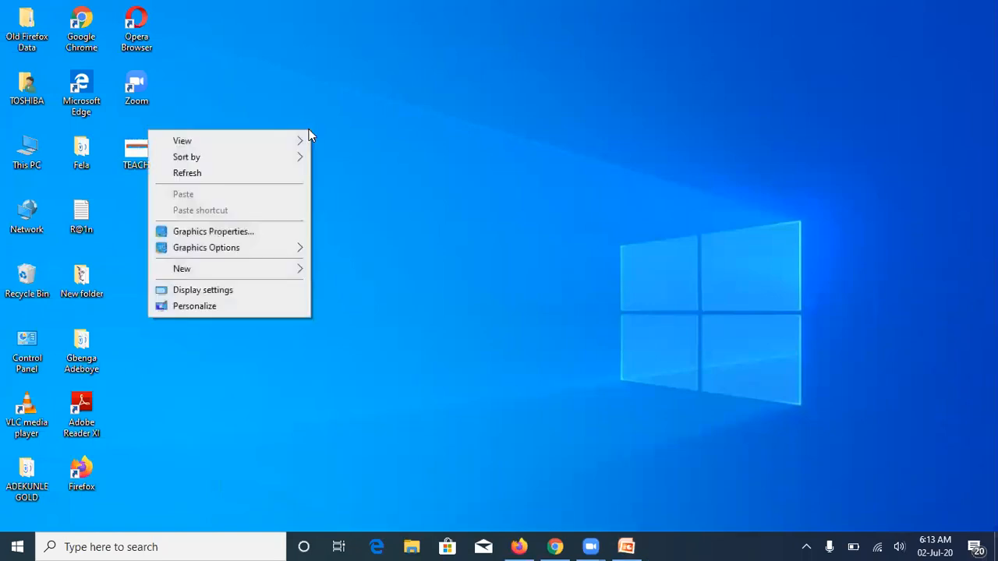
{"action": "mouse_move", "coordinate": [262, 268]}
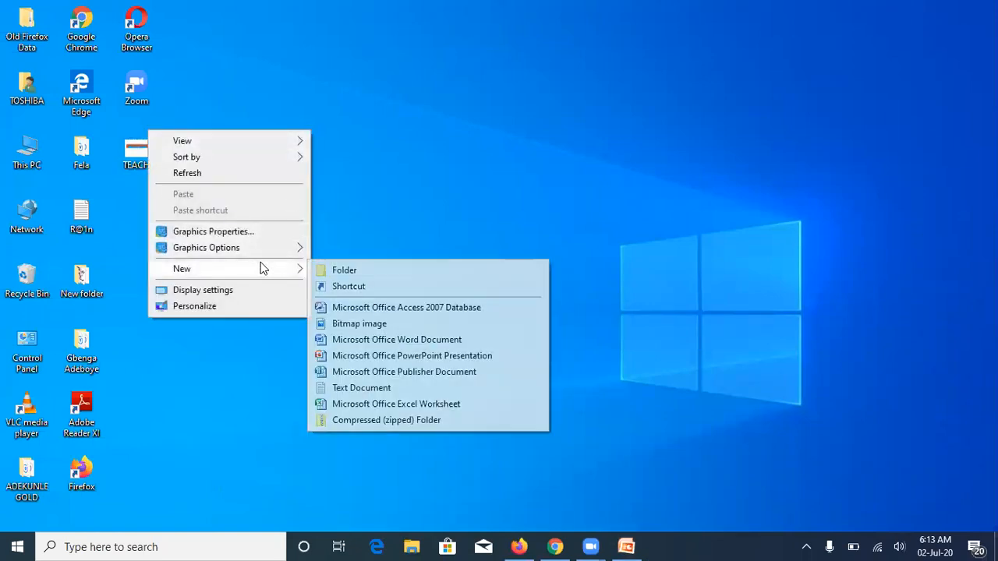
{"action": "left_click", "coordinate": [339, 273]}
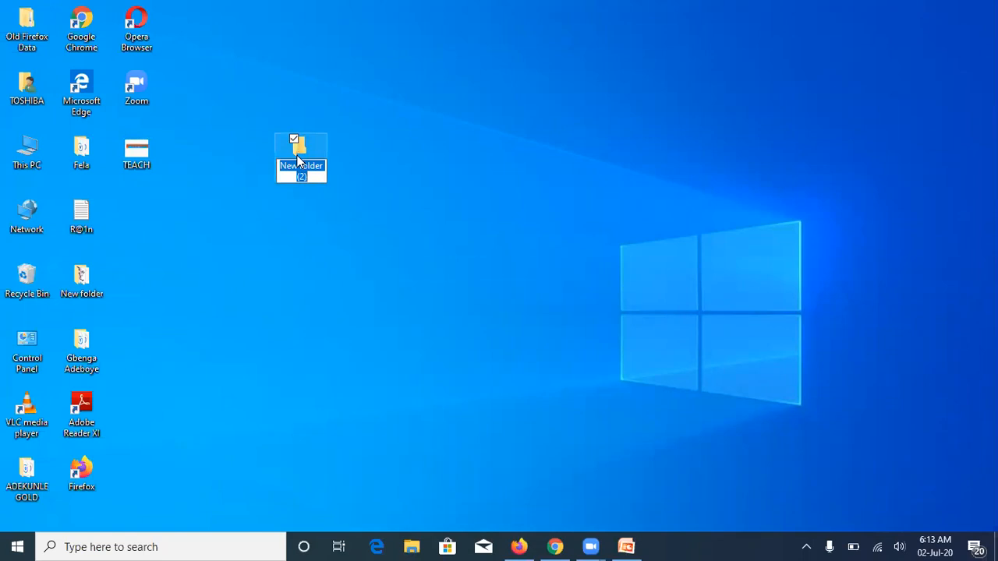
{"action": "left_click_drag", "start_coordinate": [298, 156], "coordinate": [135, 218]}
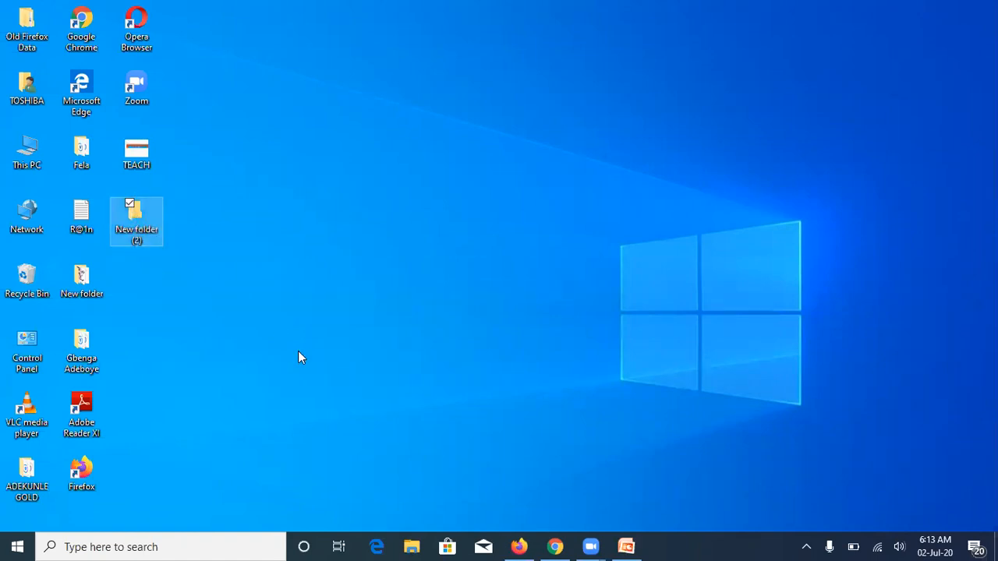
Step: Return to Chrome and examine the naturaljointonline.blogspot.com example post's headline, images, body text, call to action and disclaimer
{"action": "left_click", "coordinate": [554, 546]}
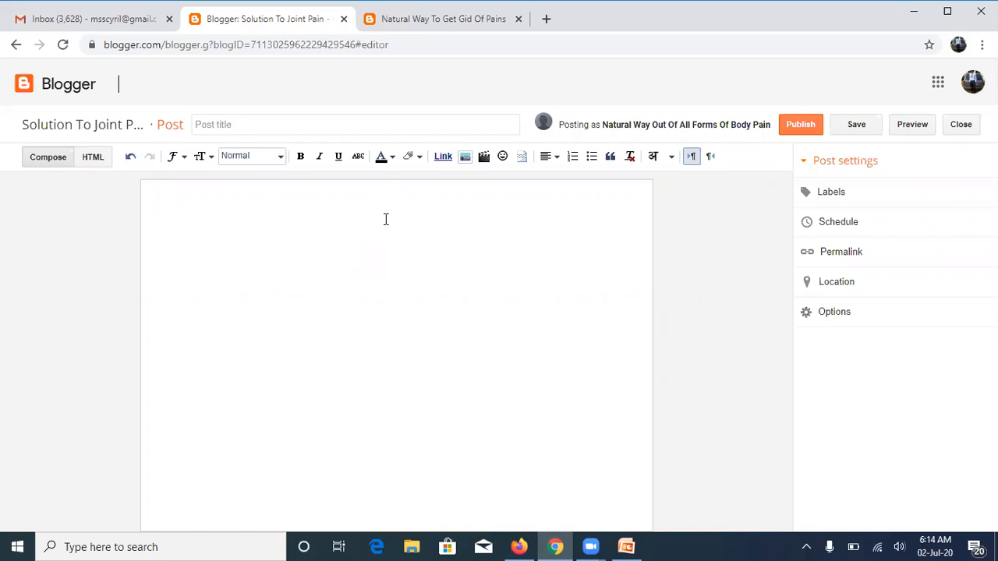
{"action": "left_click", "coordinate": [445, 24]}
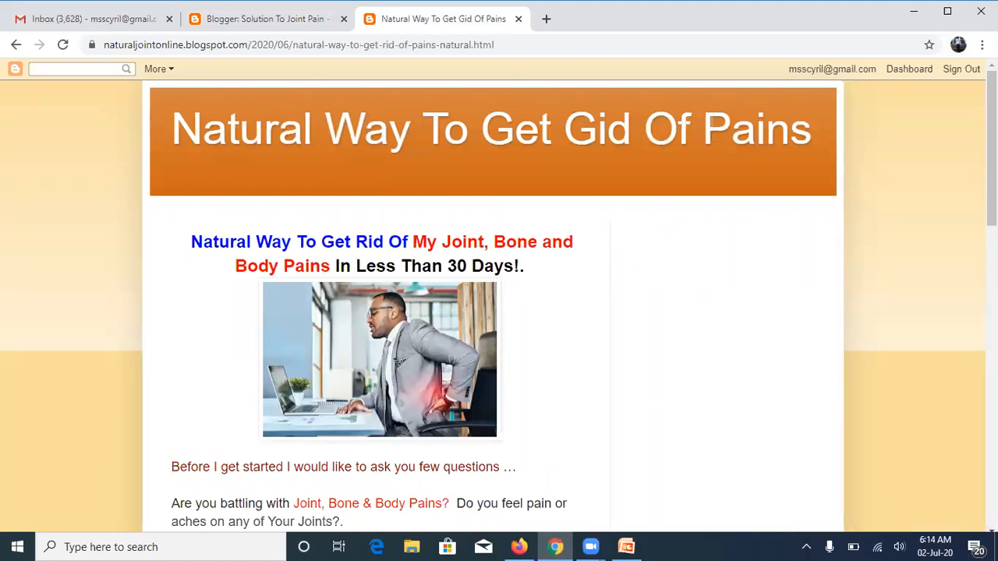
{"action": "scroll", "coordinate": [499, 296], "scroll_direction": "down", "scroll_amount": 6}
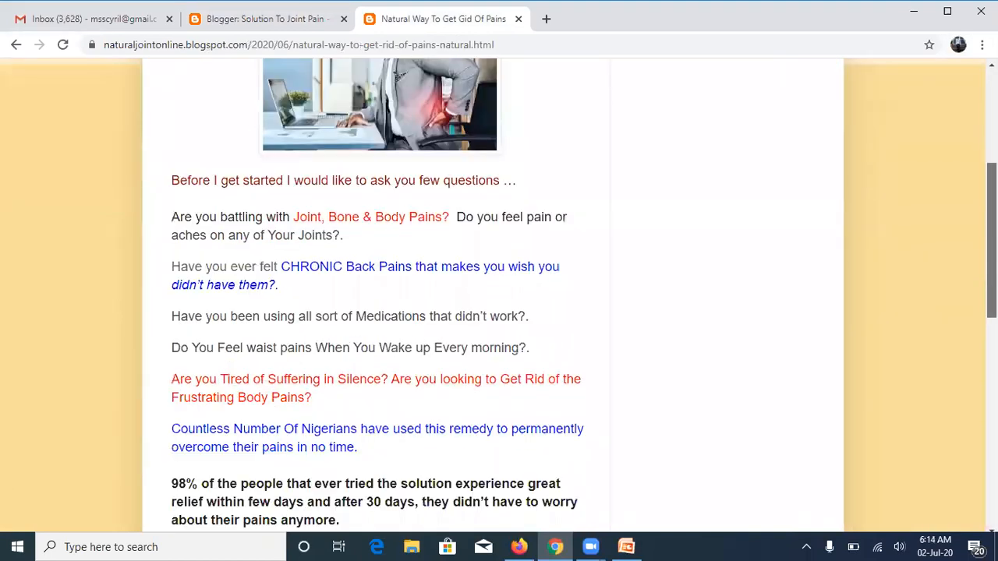
{"action": "scroll", "coordinate": [499, 296], "scroll_direction": "down", "scroll_amount": 4}
{"action": "scroll", "coordinate": [499, 296], "scroll_direction": "up", "scroll_amount": 2}
{"action": "scroll", "coordinate": [499, 296], "scroll_direction": "up", "scroll_amount": 9}
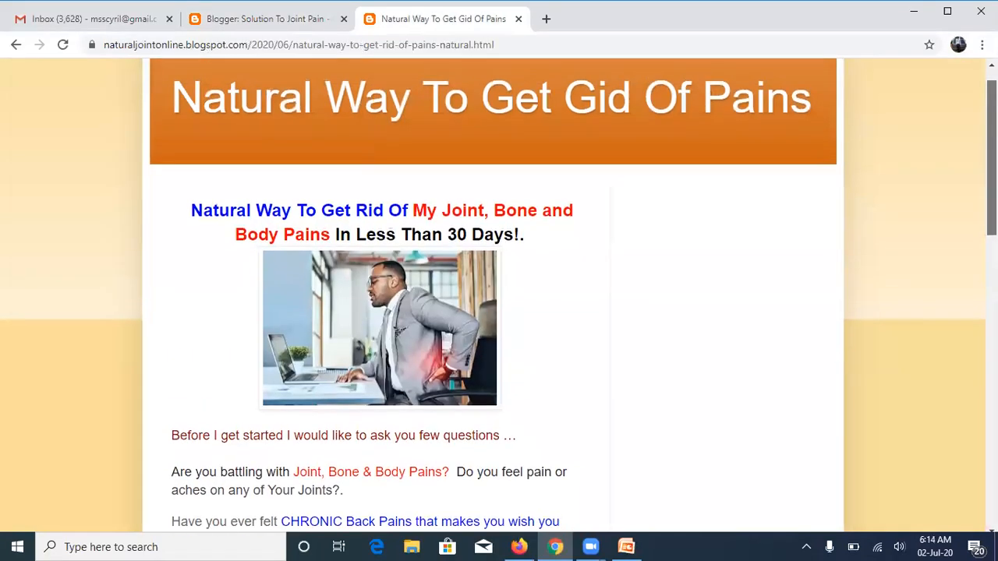
{"action": "scroll", "coordinate": [499, 296], "scroll_direction": "up", "scroll_amount": 1}
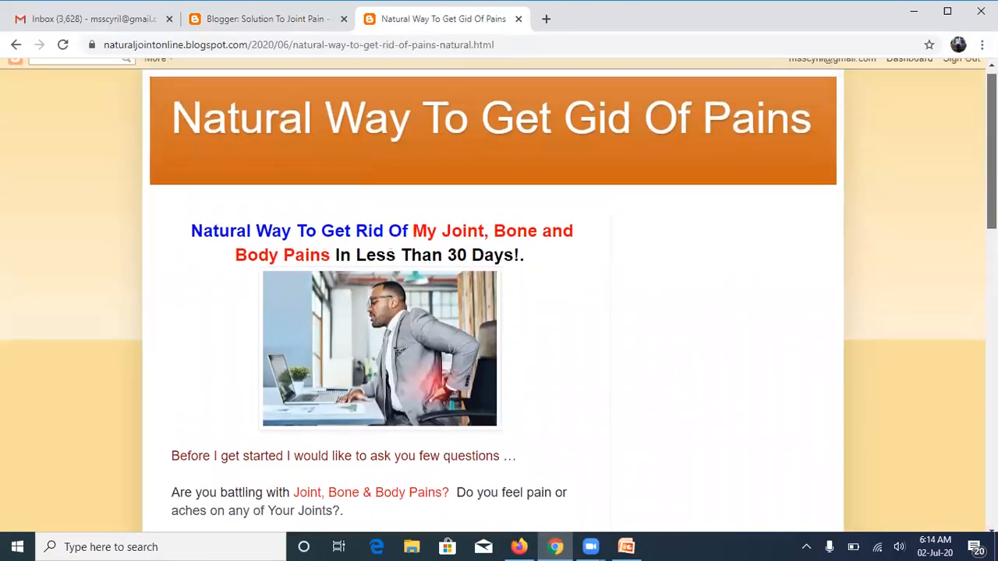
{"action": "scroll", "coordinate": [499, 296], "scroll_direction": "down", "scroll_amount": 5}
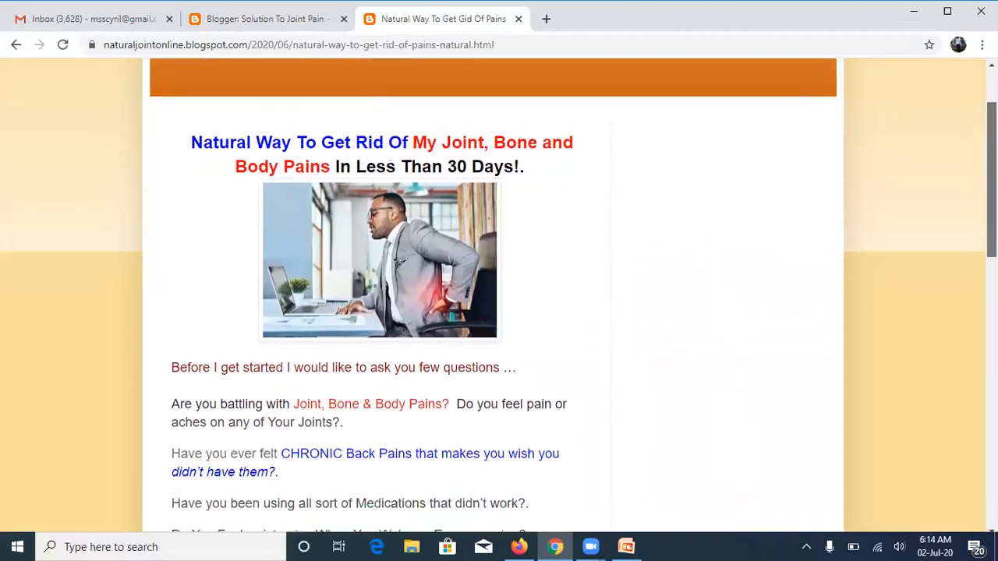
{"action": "scroll", "coordinate": [499, 296], "scroll_direction": "down", "scroll_amount": 6}
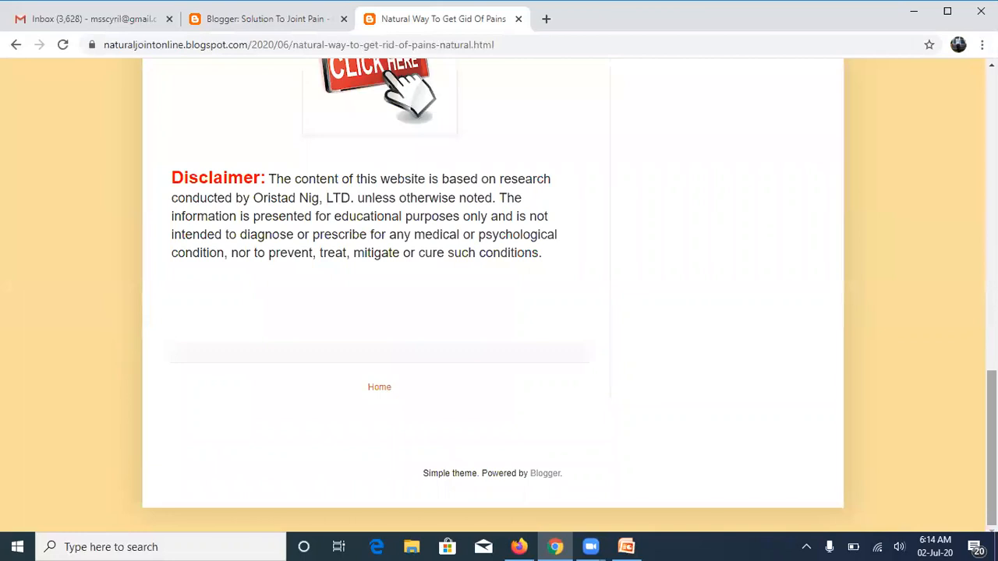
{"action": "scroll", "coordinate": [499, 296], "scroll_direction": "up", "scroll_amount": 7}
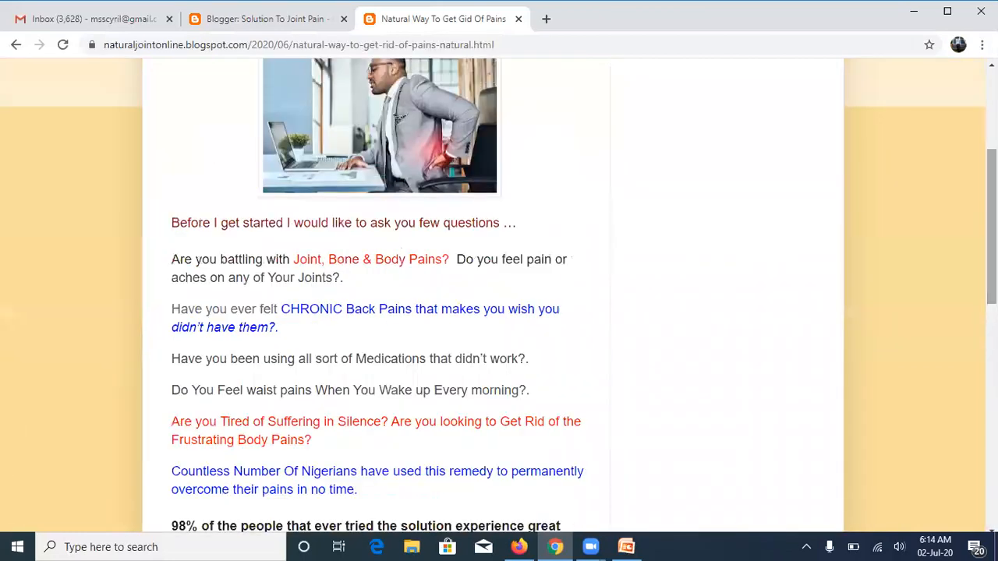
{"action": "scroll", "coordinate": [499, 296], "scroll_direction": "up", "scroll_amount": 3}
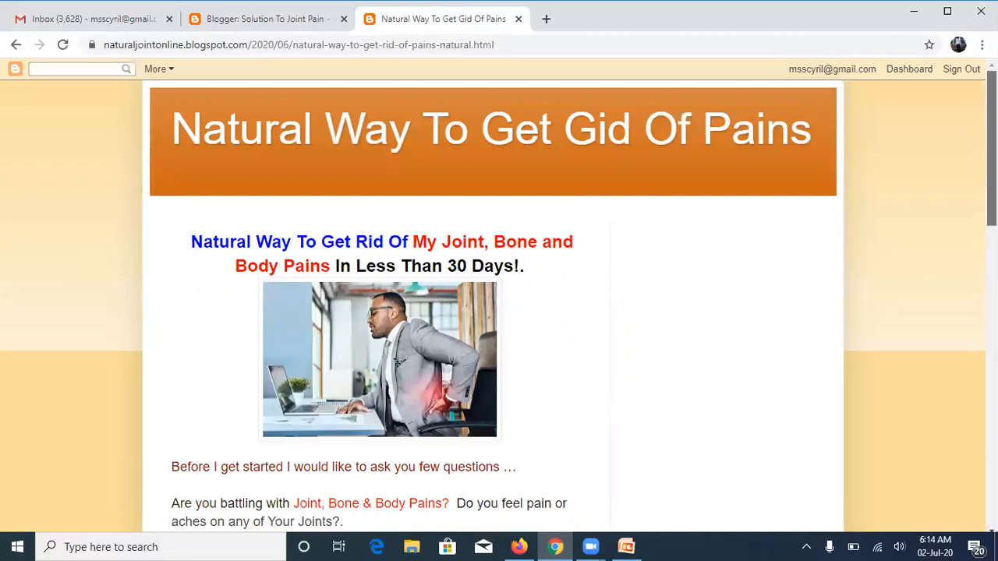
{"action": "scroll", "coordinate": [499, 296], "scroll_direction": "down", "scroll_amount": 6}
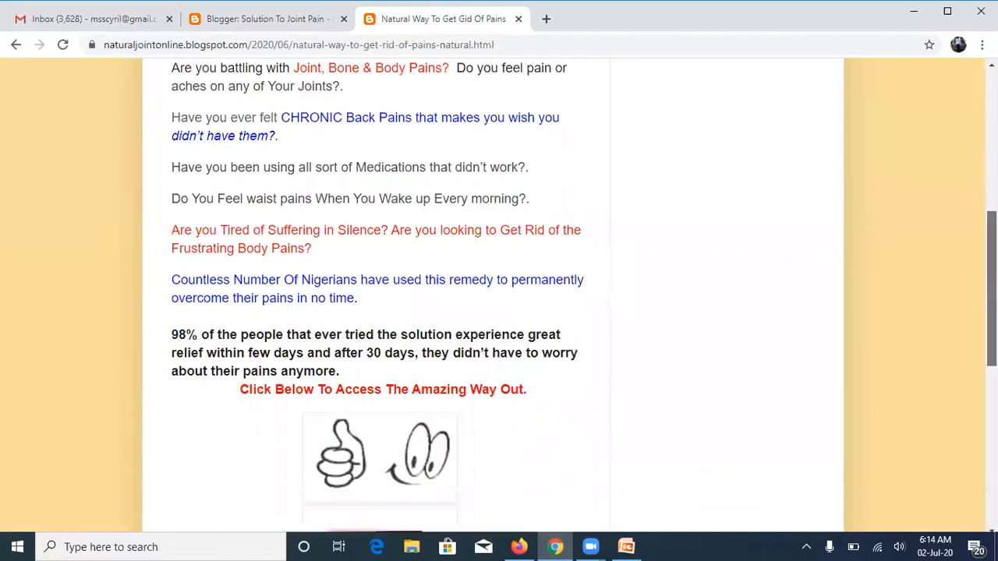
{"action": "scroll", "coordinate": [499, 296], "scroll_direction": "down", "scroll_amount": 4}
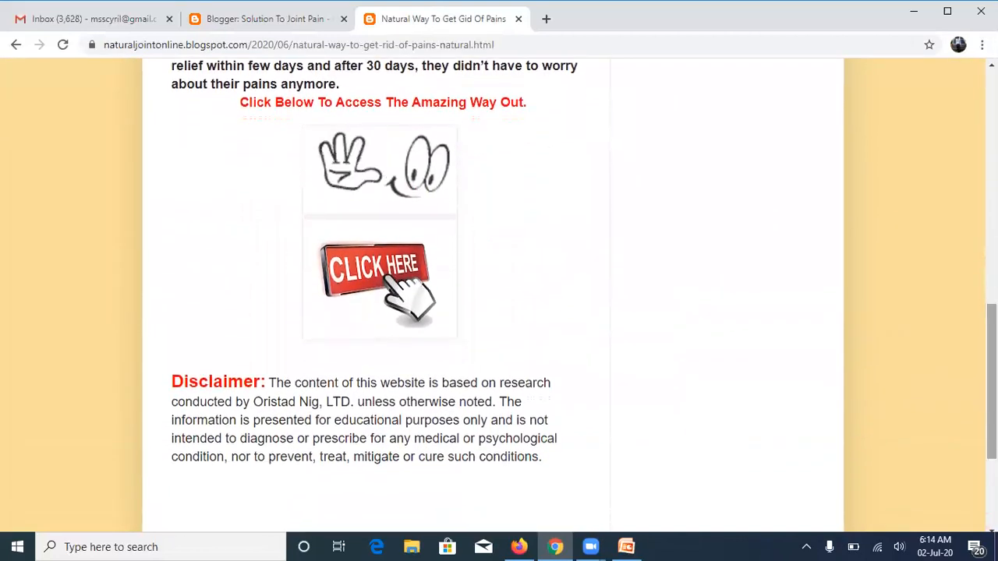
{"action": "scroll", "coordinate": [499, 296], "scroll_direction": "down", "scroll_amount": 2}
{"action": "scroll", "coordinate": [499, 296], "scroll_direction": "up", "scroll_amount": 7}
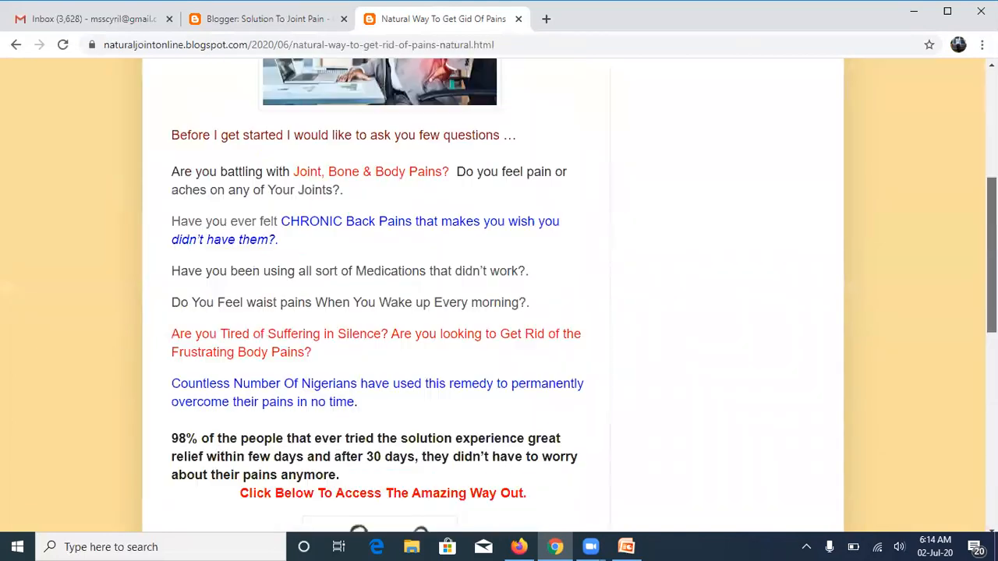
Step: Review the example post's heading, coloured headline, opening picture and question paragraphs once more
{"action": "scroll", "coordinate": [499, 296], "scroll_direction": "up", "scroll_amount": 5}
{"action": "scroll", "coordinate": [499, 297], "scroll_direction": "down", "scroll_amount": 2}
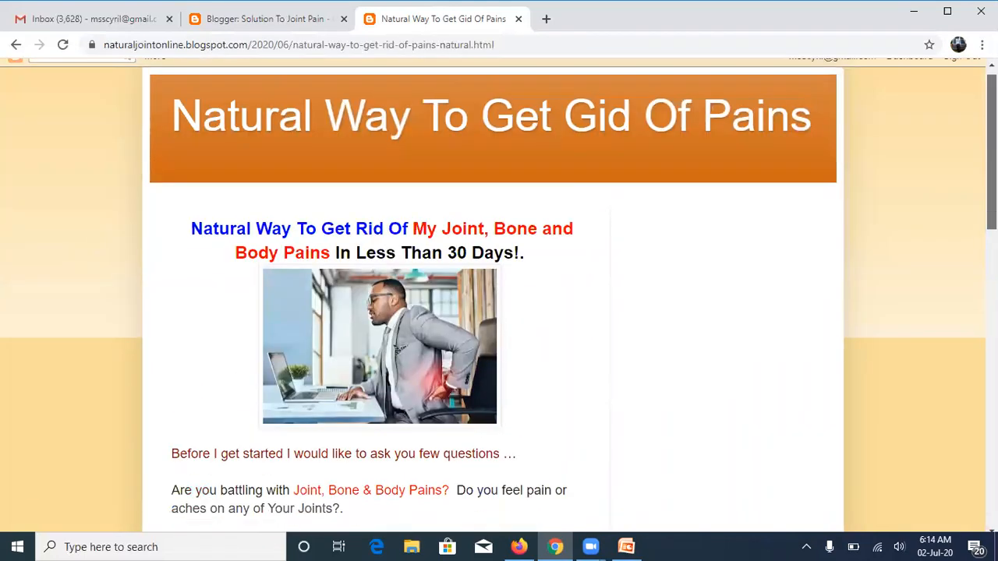
{"action": "scroll", "coordinate": [499, 296], "scroll_direction": "up", "scroll_amount": 2}
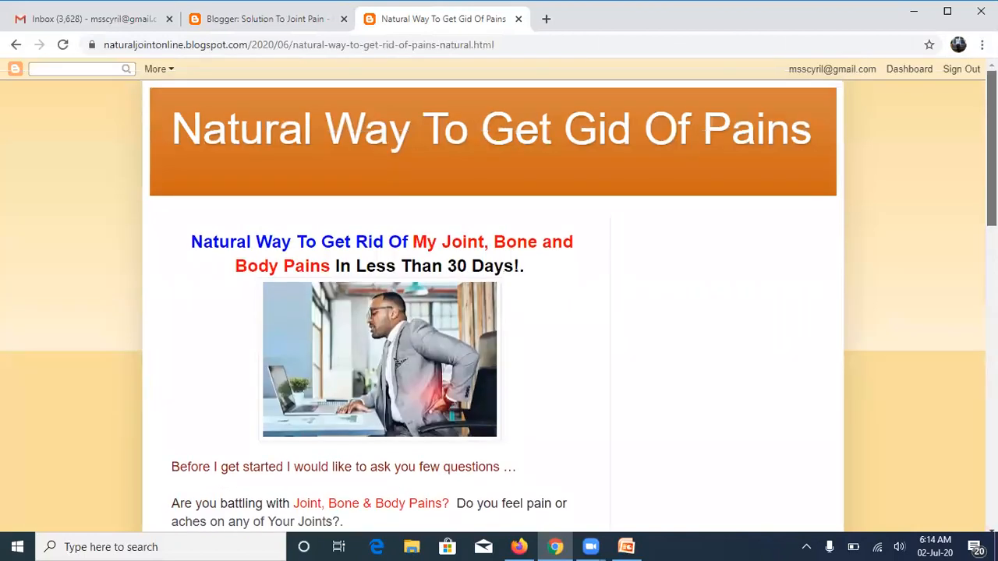
{"action": "scroll", "coordinate": [499, 296], "scroll_direction": "down", "scroll_amount": 2}
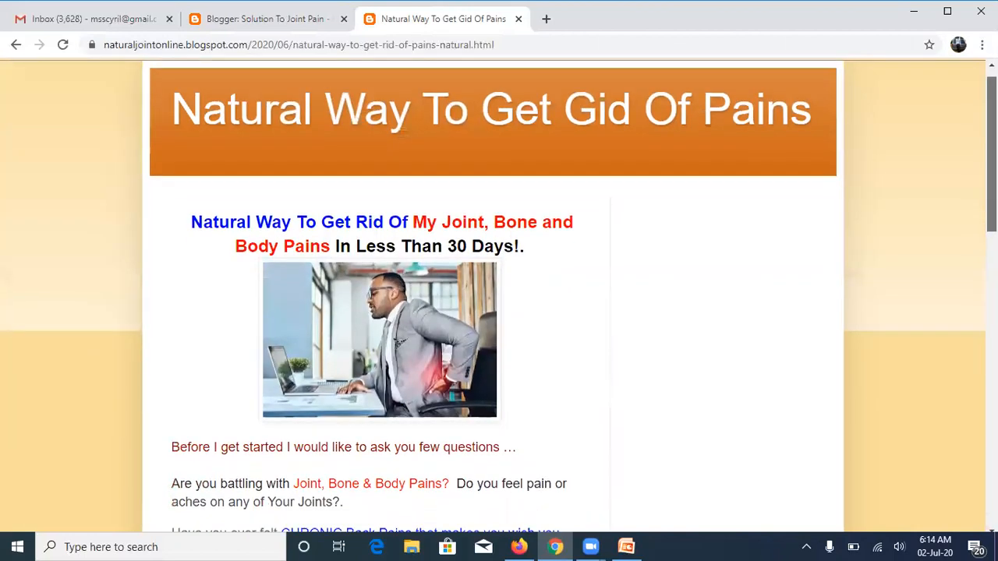
{"action": "scroll", "coordinate": [499, 296], "scroll_direction": "up", "scroll_amount": 2}
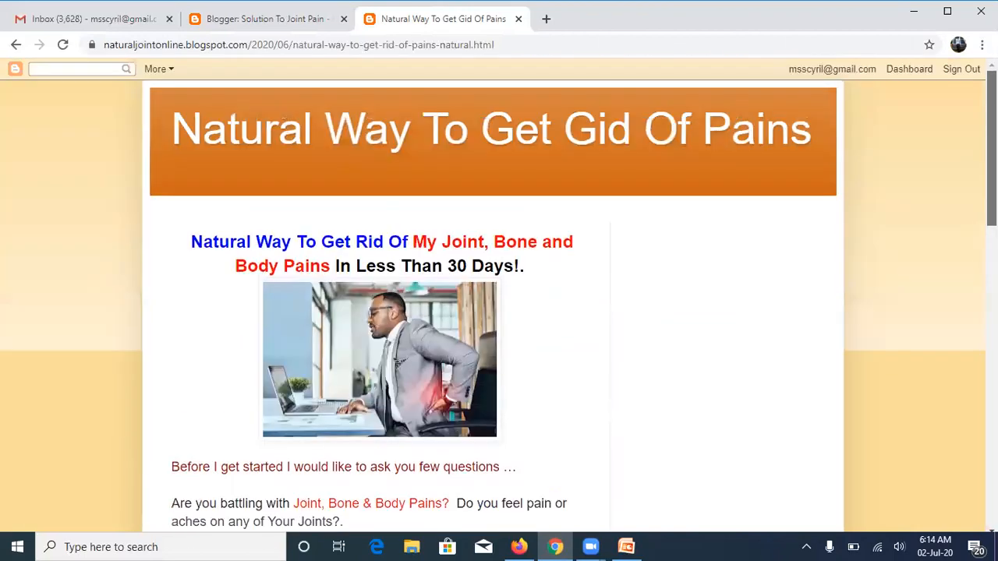
{"action": "scroll", "coordinate": [499, 296], "scroll_direction": "down", "scroll_amount": 4}
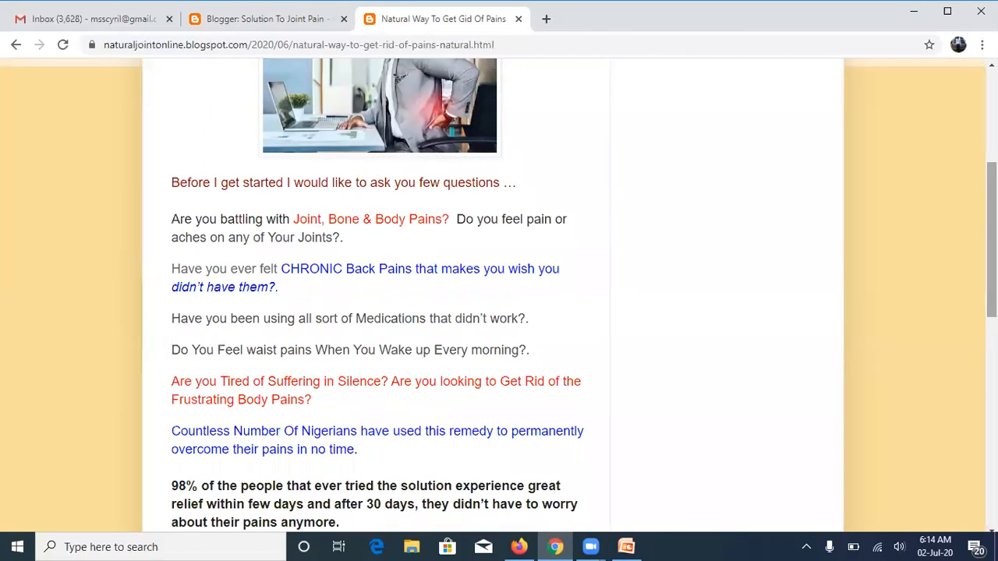
{"action": "scroll", "coordinate": [499, 296], "scroll_direction": "up", "scroll_amount": 4}
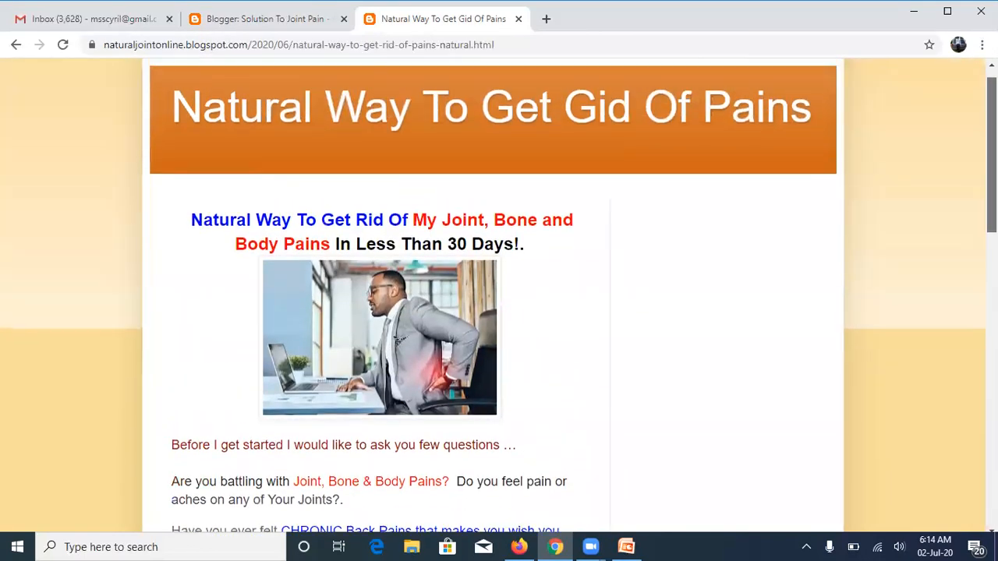
{"action": "left_click_drag", "start_coordinate": [992, 148], "coordinate": [992, 149]}
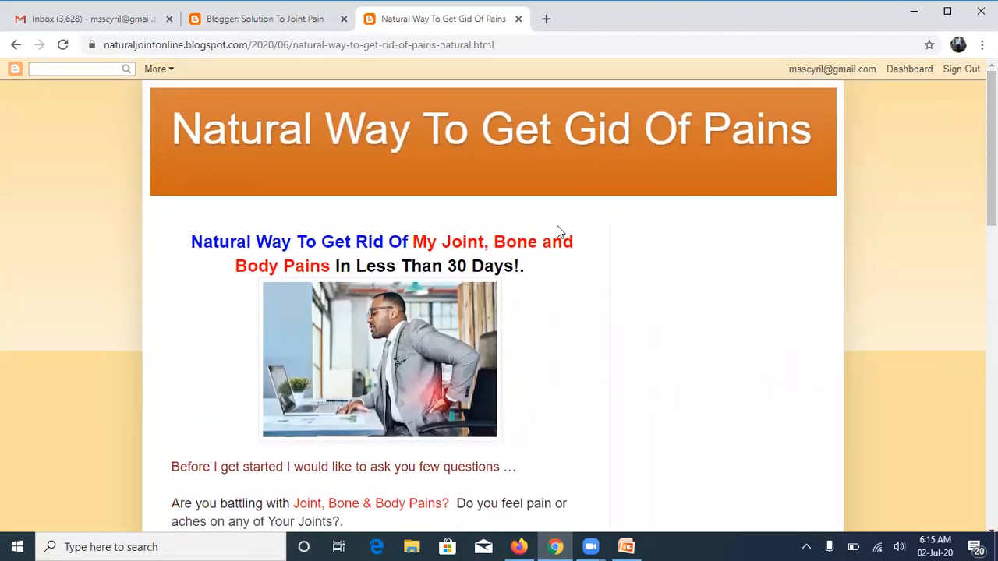
{"action": "mouse_move", "coordinate": [991, 148]}
{"action": "left_mouse_down"}
{"action": "mouse_move", "coordinate": [992, 261]}
{"action": "mouse_move", "coordinate": [991, 147]}
{"action": "left_mouse_up"}
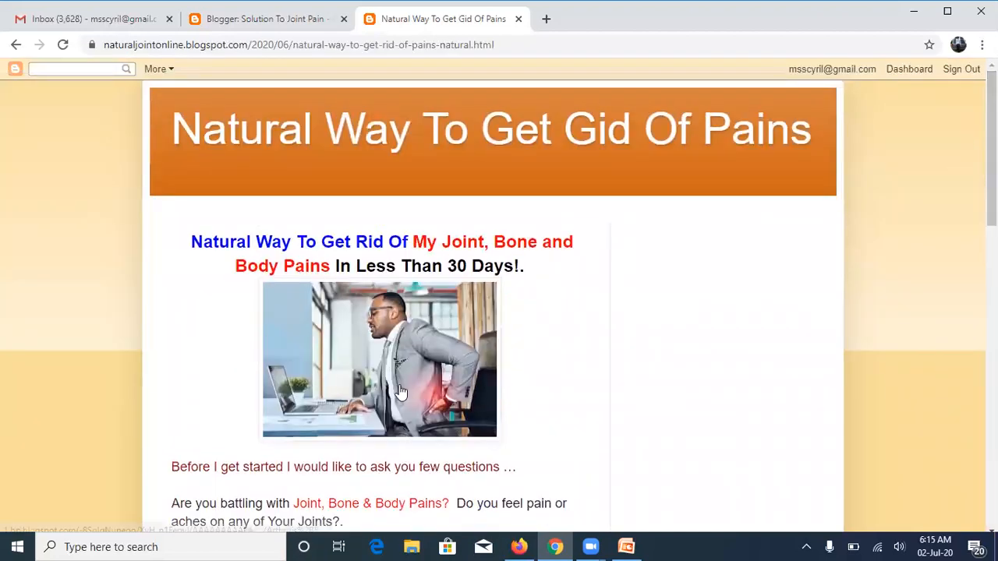
Step: Open a blank document in WordPad
{"action": "left_click", "coordinate": [187, 545]}
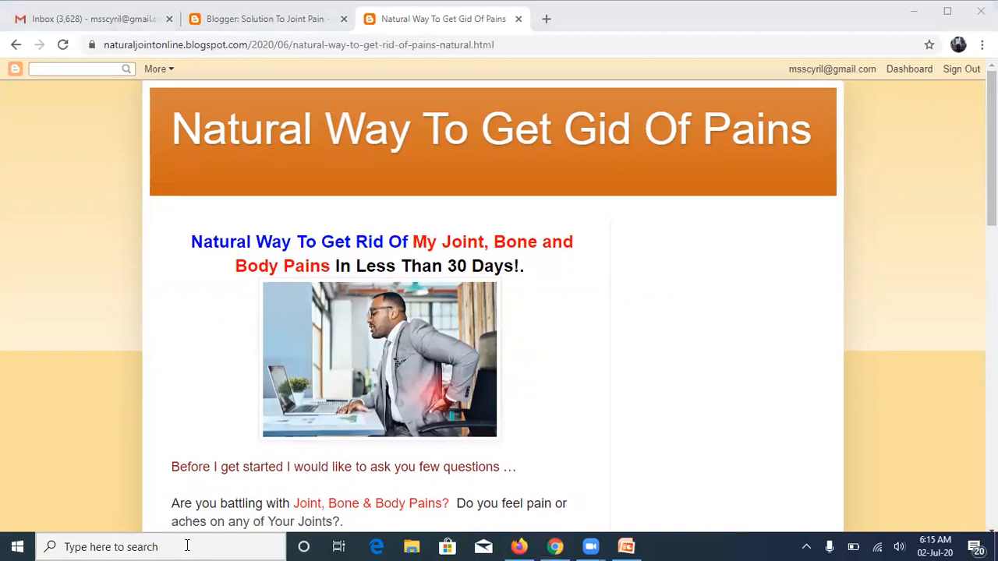
{"action": "type", "text": "word"}
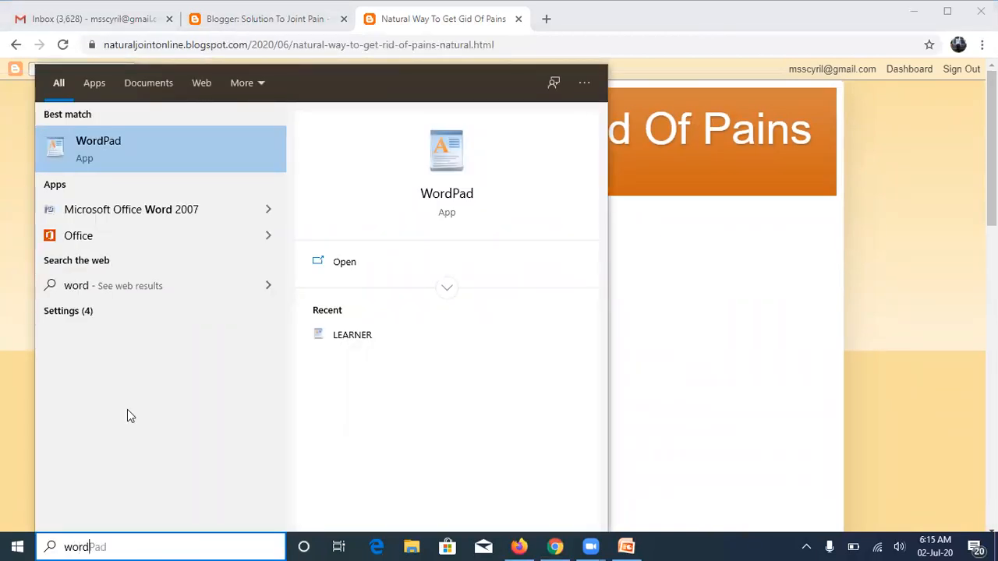
{"action": "left_click", "coordinate": [169, 151]}
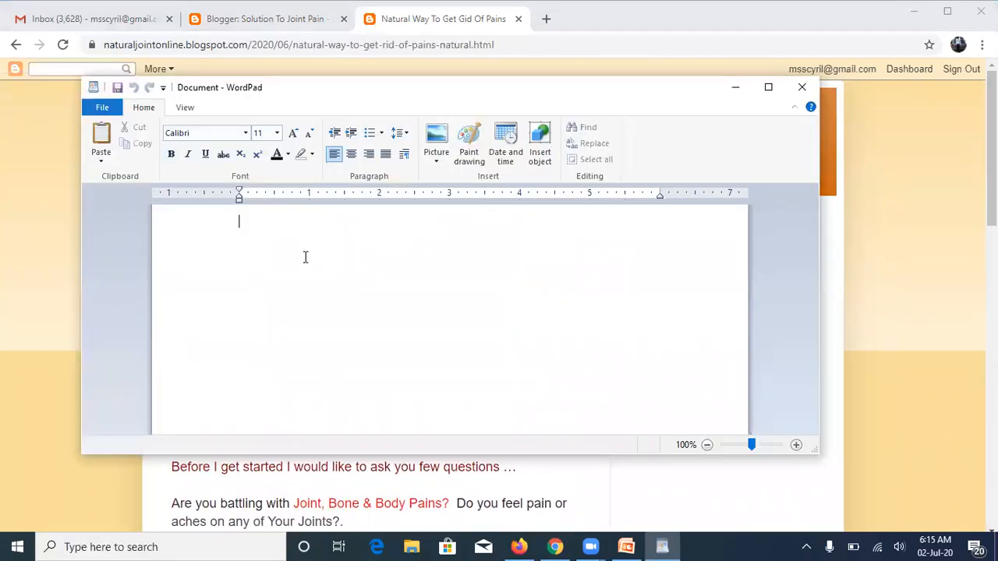
Step: Copy the heading "Natural Way To Get Gid Of Pains" from the example blog in Chrome into the blank WordPad document
{"action": "left_click", "coordinate": [874, 261]}
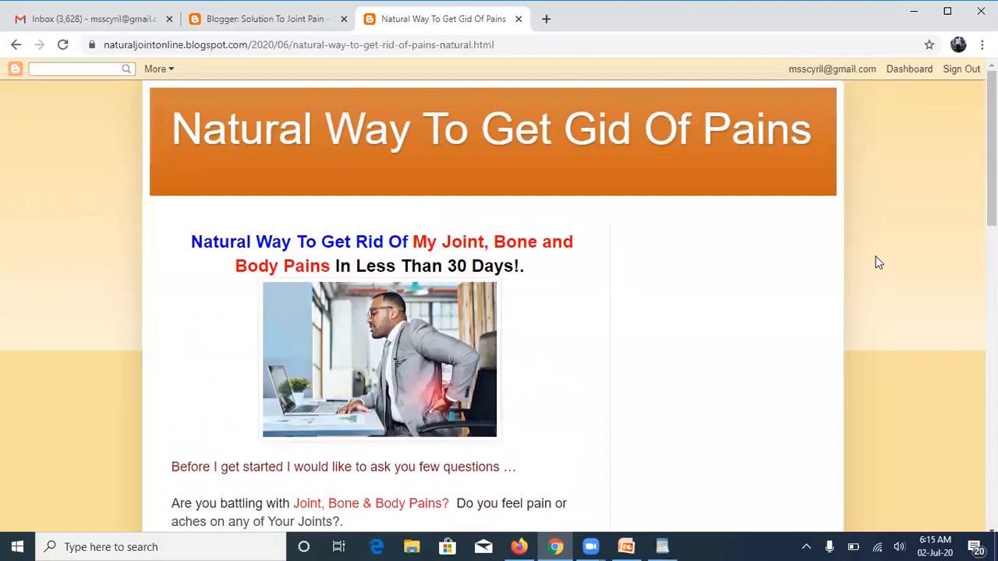
{"action": "left_click", "coordinate": [477, 142]}
{"action": "triple_click", "coordinate": [161, 131]}
{"action": "key", "text": "ctrl+c"}
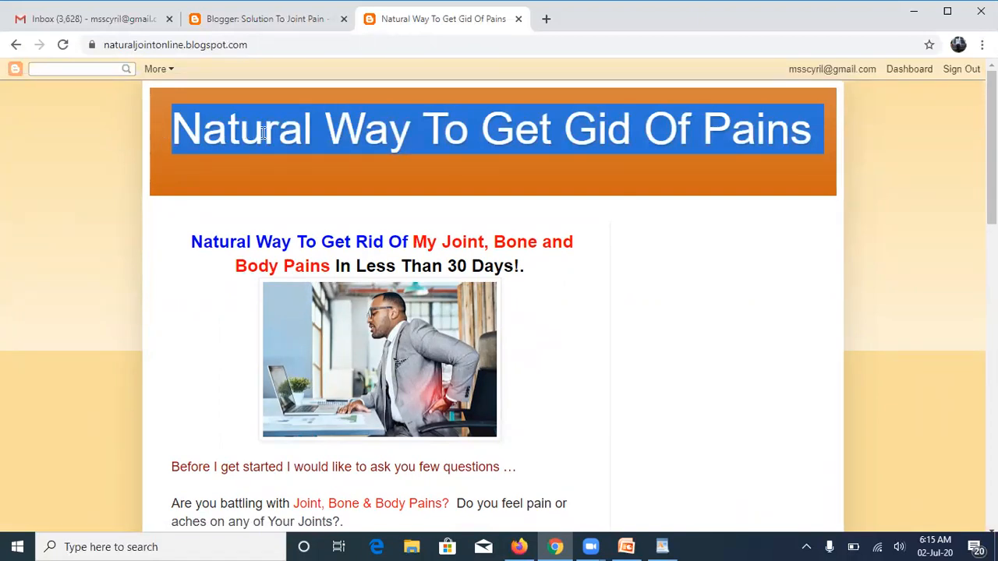
{"action": "left_click", "coordinate": [301, 27]}
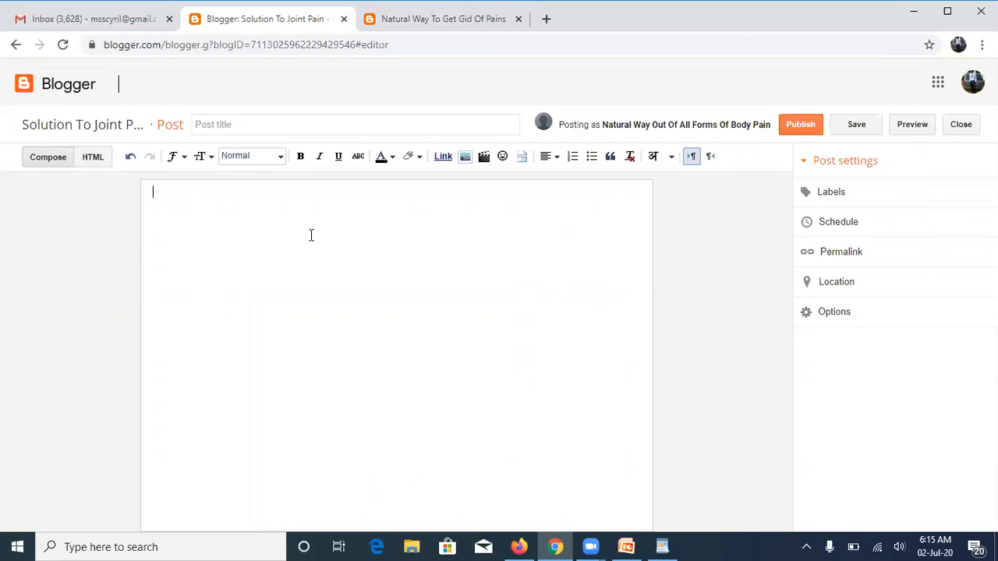
{"action": "left_click", "coordinate": [465, 28]}
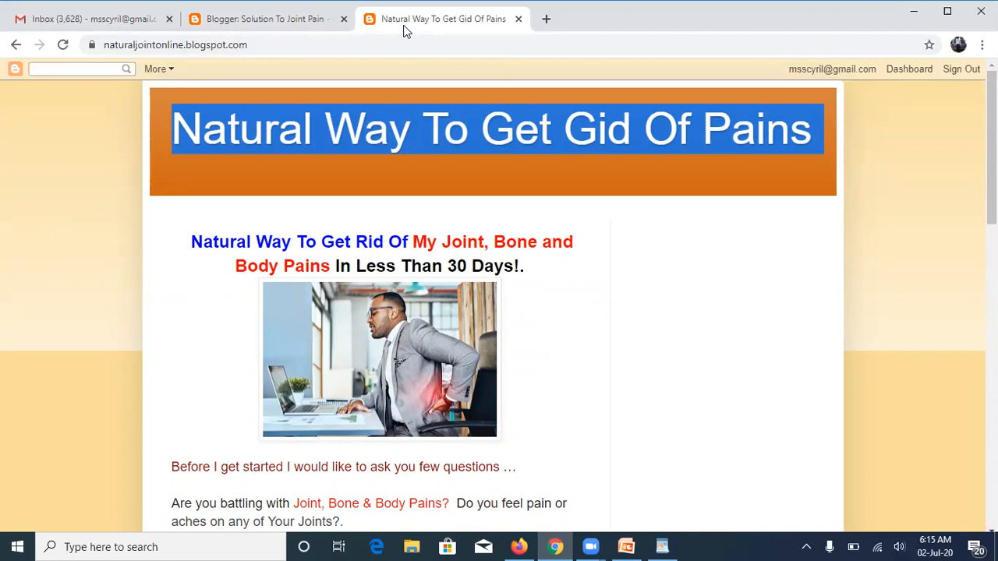
{"action": "left_click", "coordinate": [662, 546]}
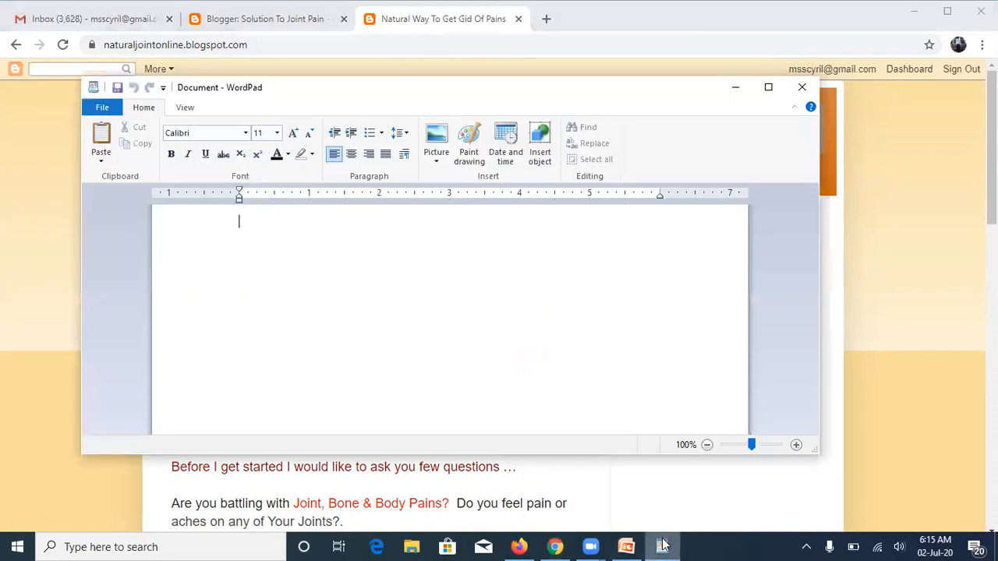
{"action": "key", "text": "ctrl+v"}
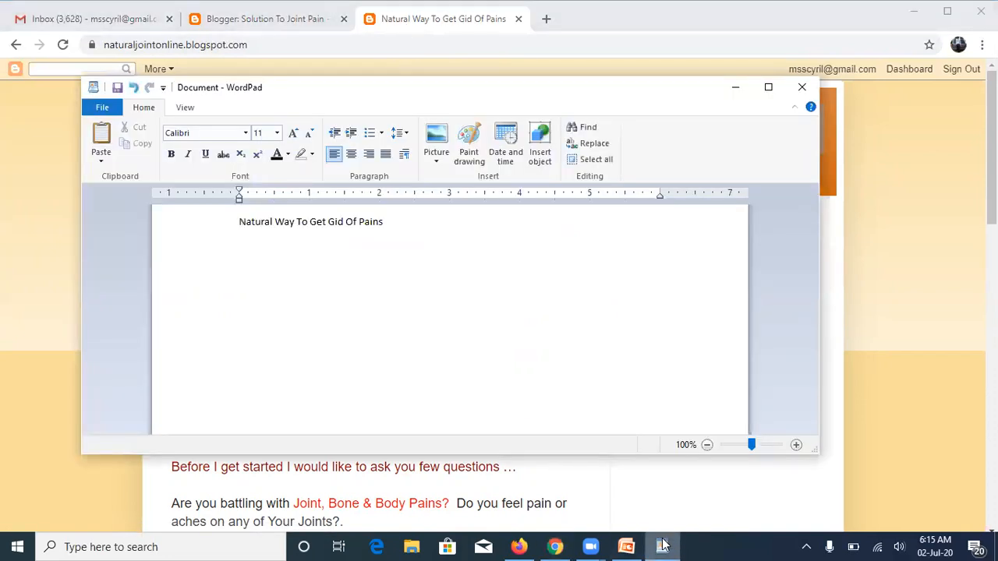
{"action": "key", "text": "BackSpace"}
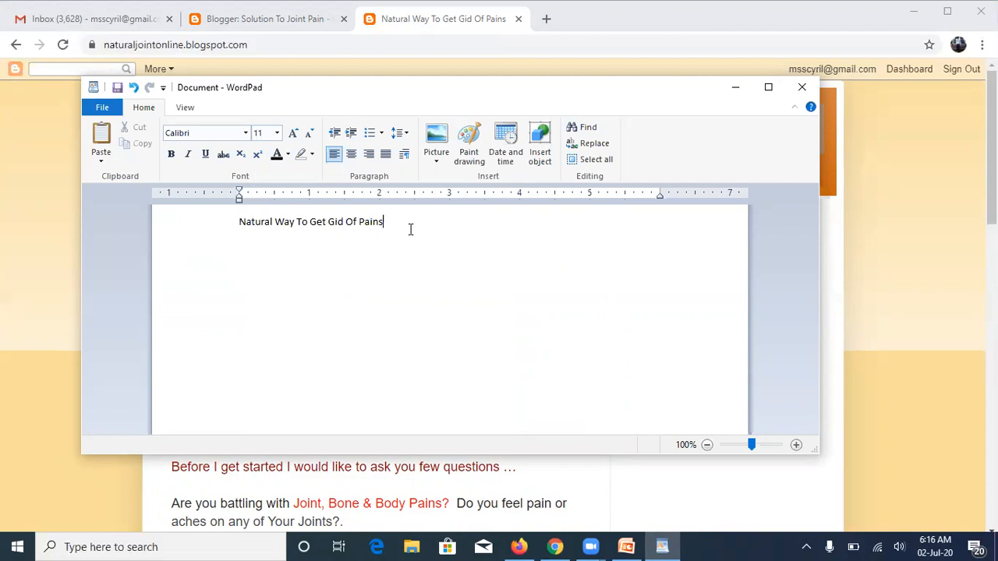
Step: Copy the heading from WordPad into the body of the new Blogger post in Chrome
{"action": "triple_click", "coordinate": [348, 222]}
{"action": "key", "text": "ctrl+c"}
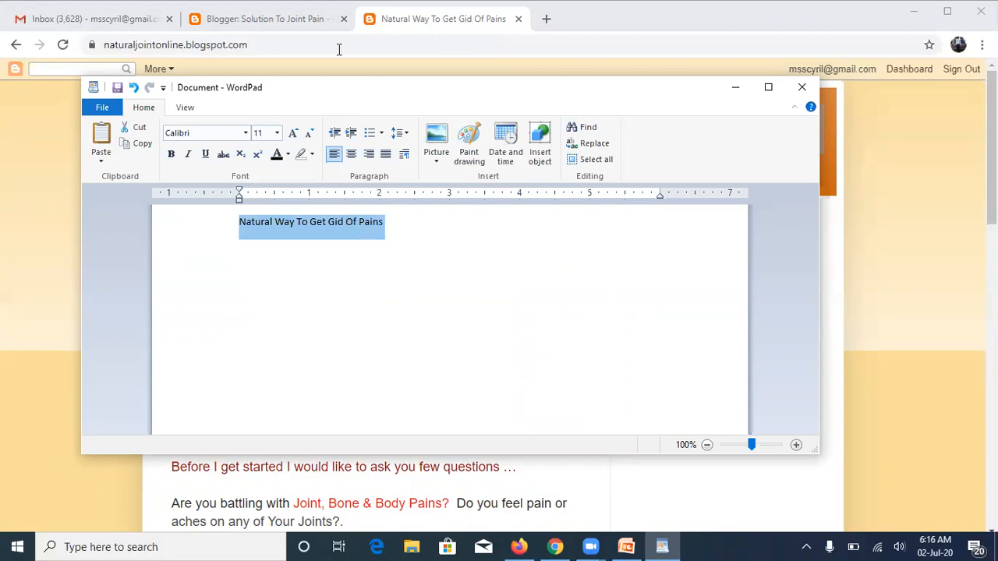
{"action": "left_click", "coordinate": [328, 20]}
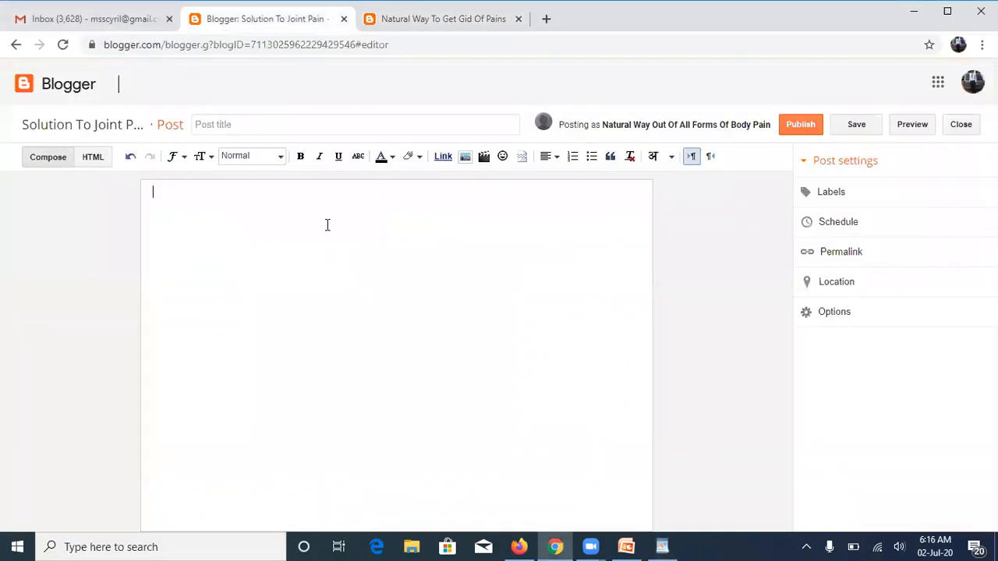
{"action": "key", "text": "ctrl+v"}
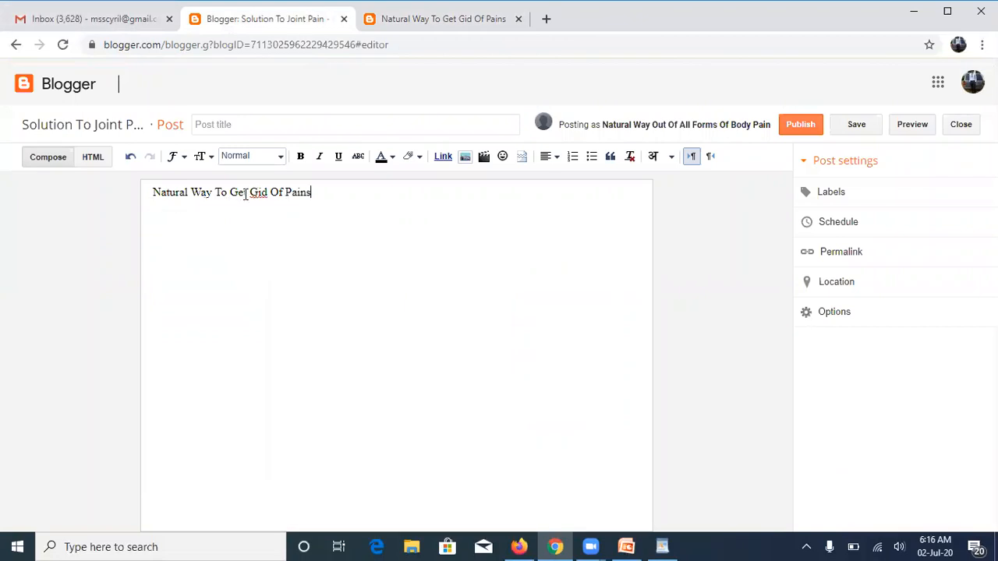
Step: Replace the word "Natural" at the start of the post's line with "The Effective Natural Solution"
{"action": "triple_click", "coordinate": [164, 195]}
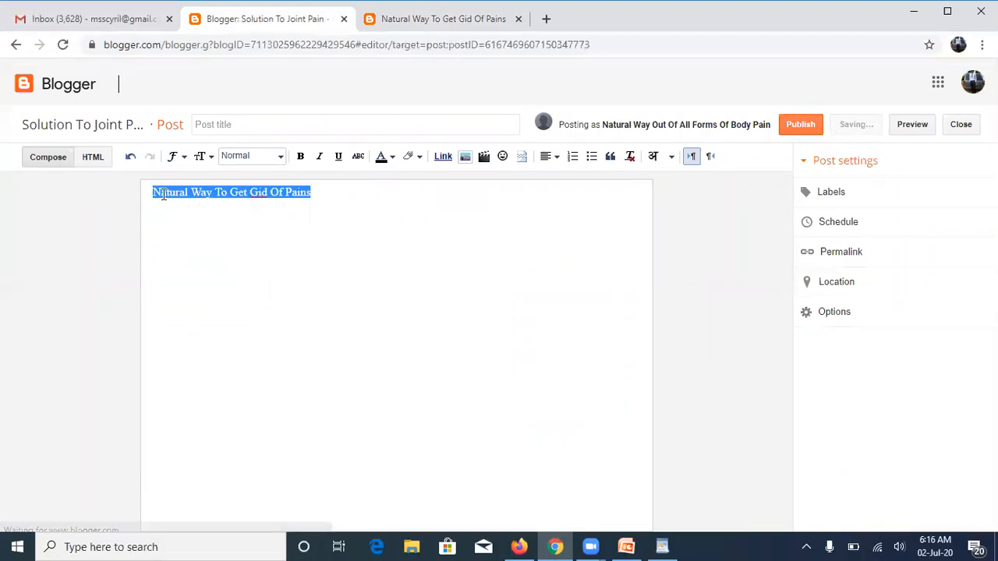
{"action": "left_click", "coordinate": [164, 194]}
{"action": "double_click", "coordinate": [164, 194]}
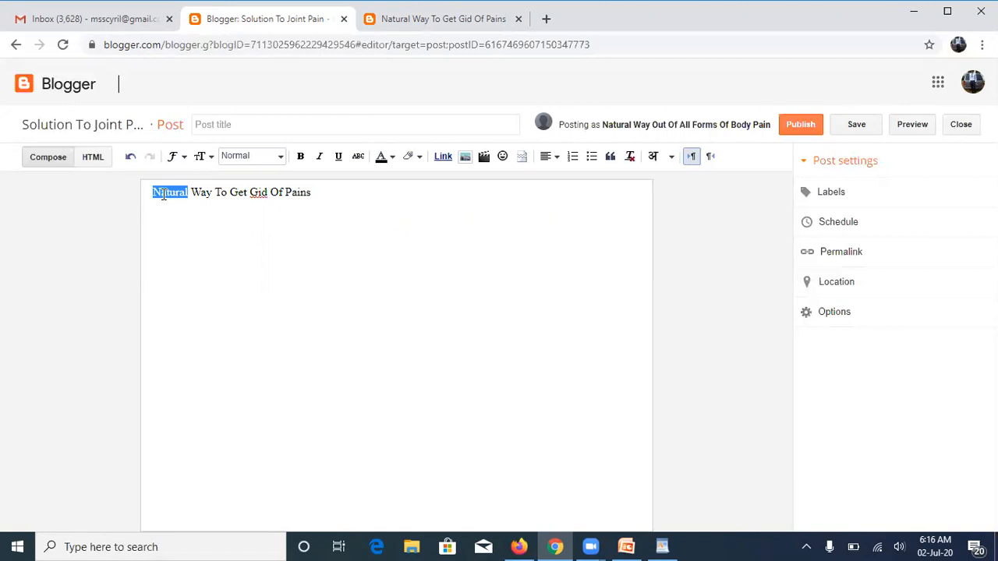
{"action": "type", "text": "HE"}
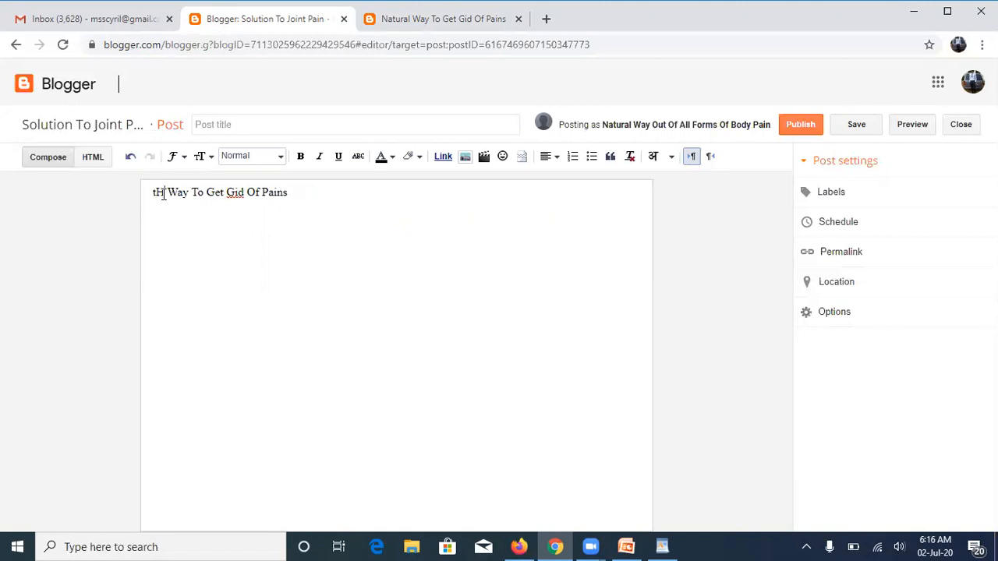
{"action": "key", "text": "BackSpace"}
{"action": "key", "text": "BackSpace"}
{"action": "key", "text": "BackSpace"}
{"action": "key", "text": "BackSpace"}
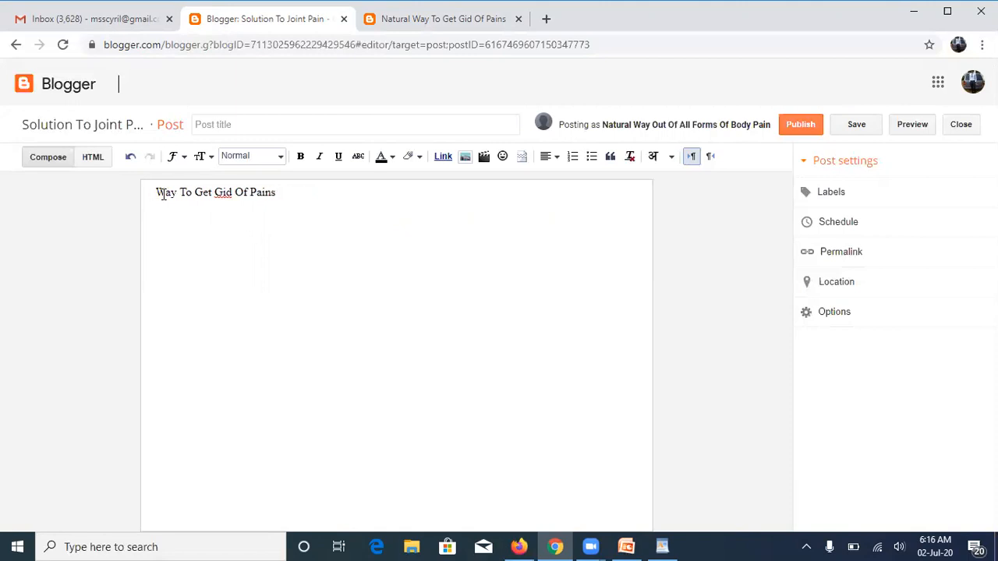
{"action": "type", "text": "The Effec"}
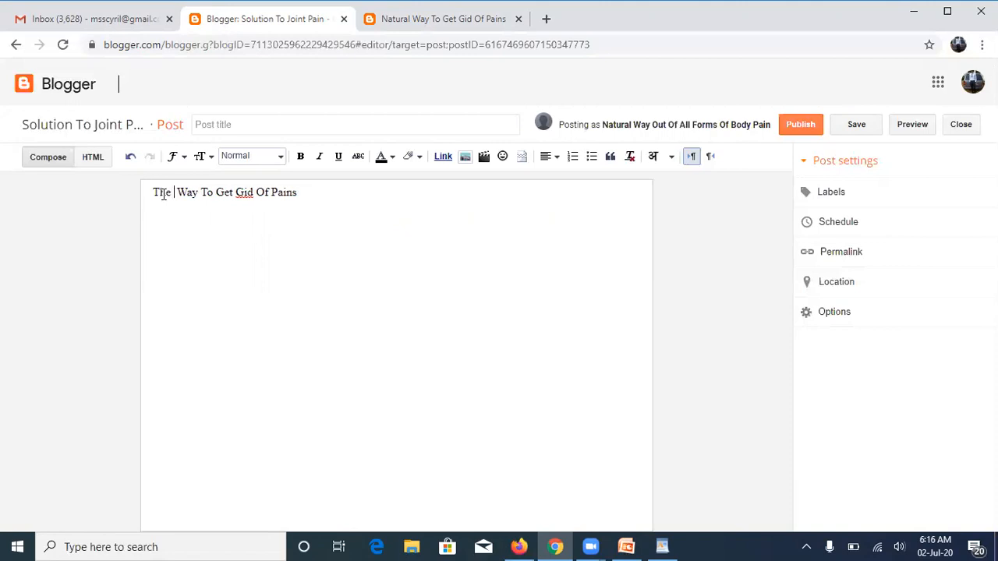
{"action": "type", "text": "tive "}
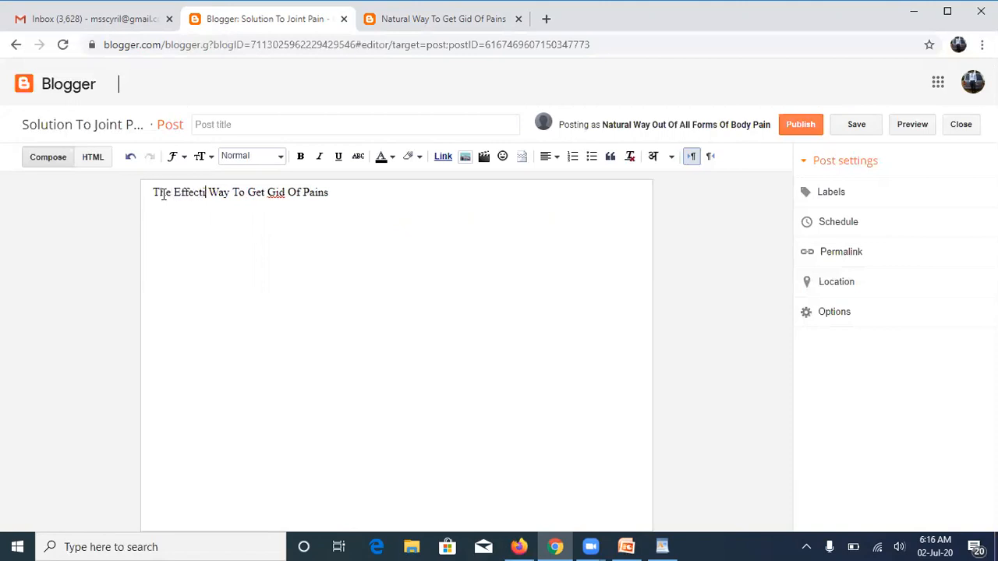
{"action": "type", "text": "Natur"}
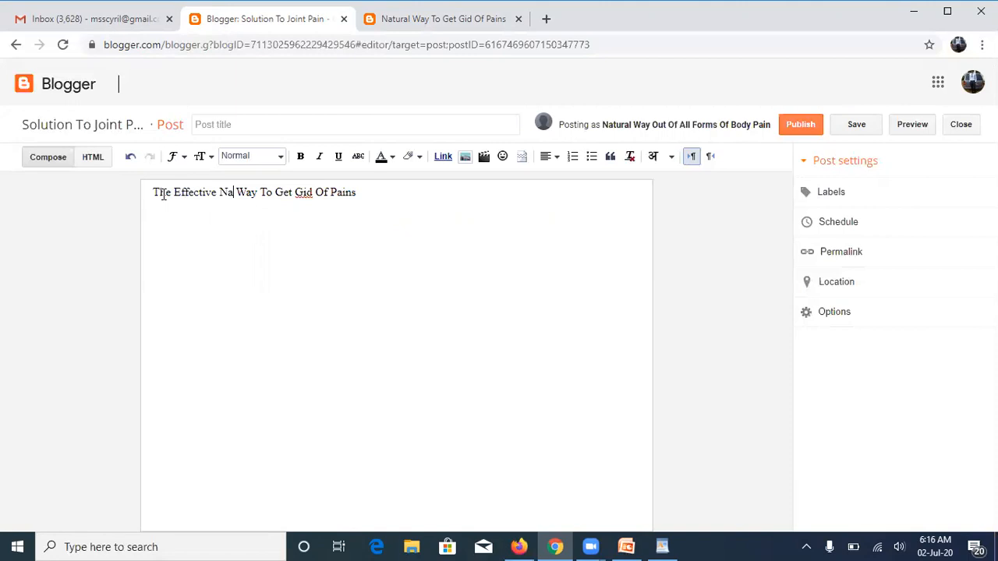
{"action": "type", "text": "al S"}
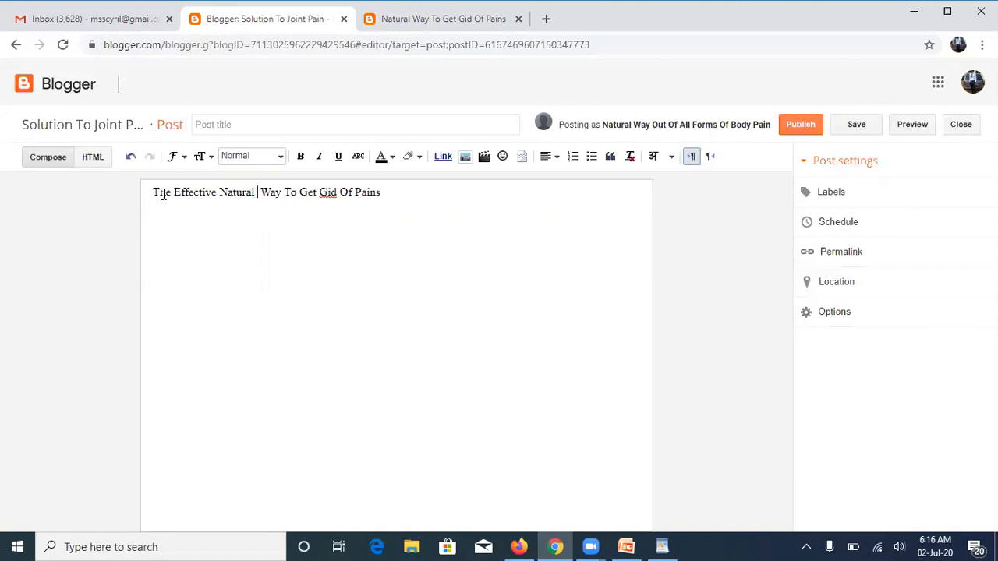
{"action": "type", "text": "olution"}
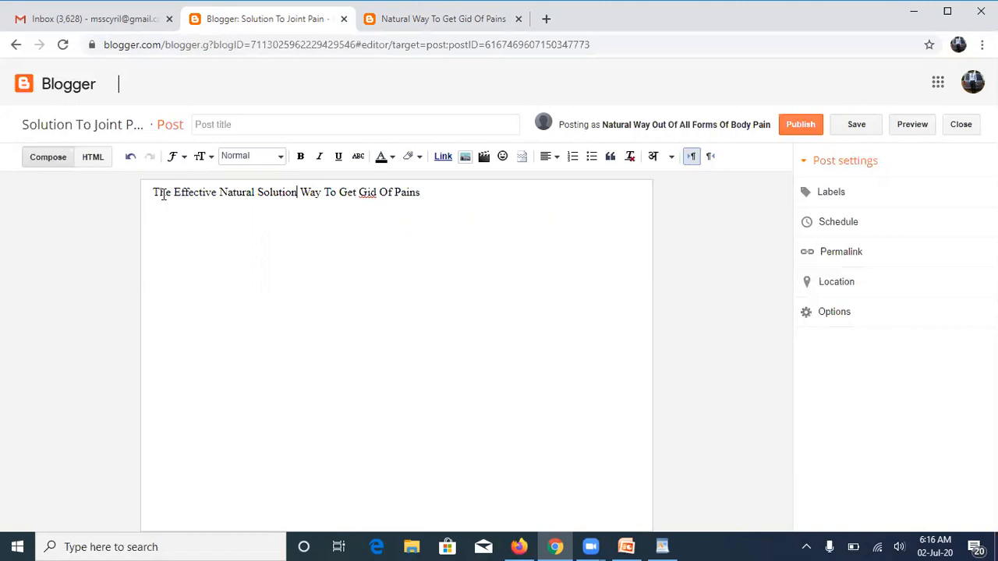
Step: Remove "Way" and replace "Get Gid" with "All Forms" so the line reads "The Effective Natural Solution To All Forms Of Pains"
{"action": "key", "text": "shift+Right"}
{"action": "key", "text": "shift+Right"}
{"action": "key", "text": "shift+Right"}
{"action": "key", "text": "shift+Right"}
{"action": "key", "text": "Delete"}
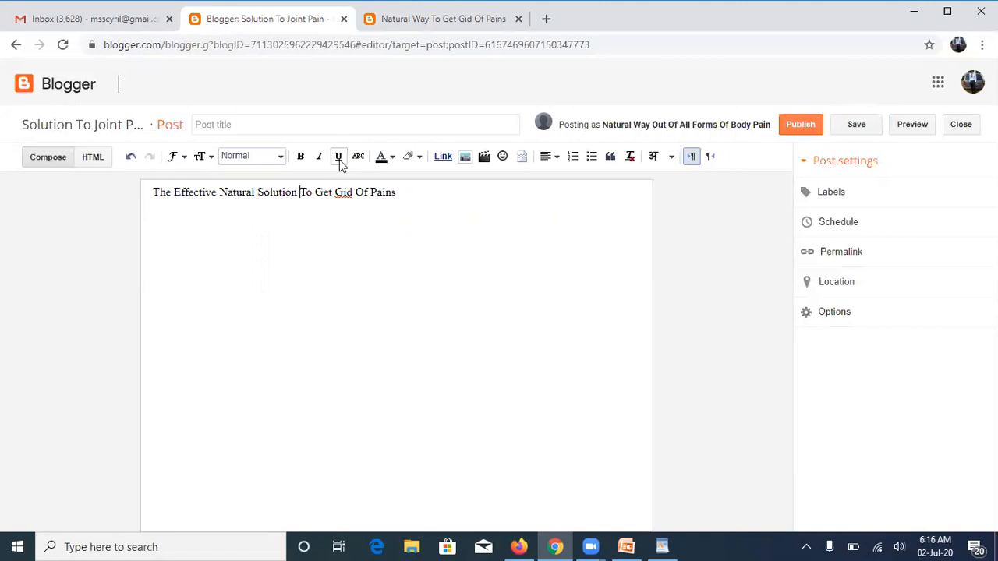
{"action": "left_click", "coordinate": [316, 195]}
{"action": "key", "text": "shift+Right"}
{"action": "key", "text": "shift+Right"}
{"action": "key", "text": "shift+Right"}
{"action": "key", "text": "shift+Right"}
{"action": "key", "text": "shift+Right"}
{"action": "key", "text": "shift+Right"}
{"action": "key", "text": "shift+Right"}
{"action": "key", "text": "shift+Left"}
{"action": "type", "text": "All Fo"}
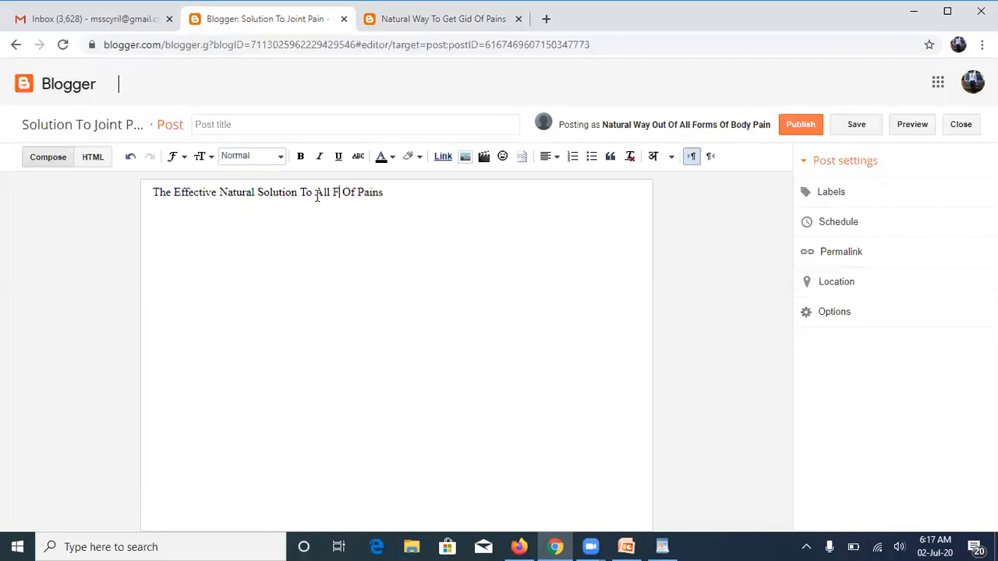
{"action": "type", "text": "rms"}
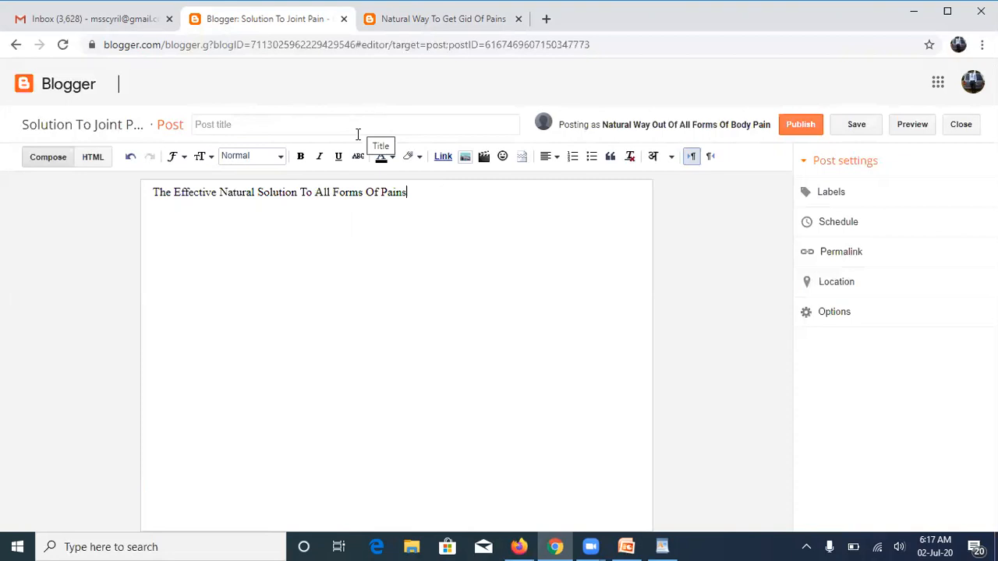
Step: Examine the example blog's coloured heading, images and body text as a model for the new post
{"action": "left_click", "coordinate": [429, 18]}
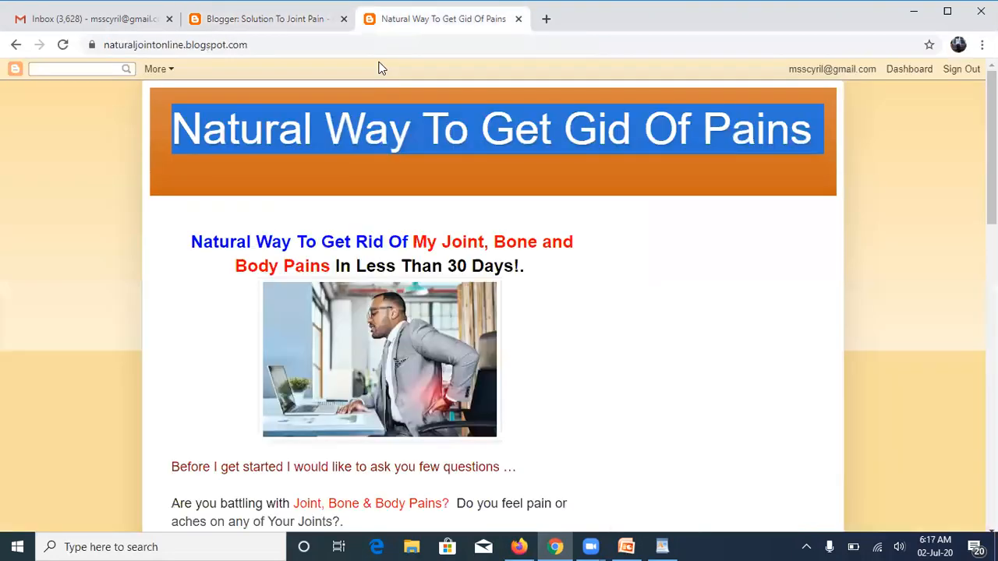
{"action": "left_click", "coordinate": [857, 242]}
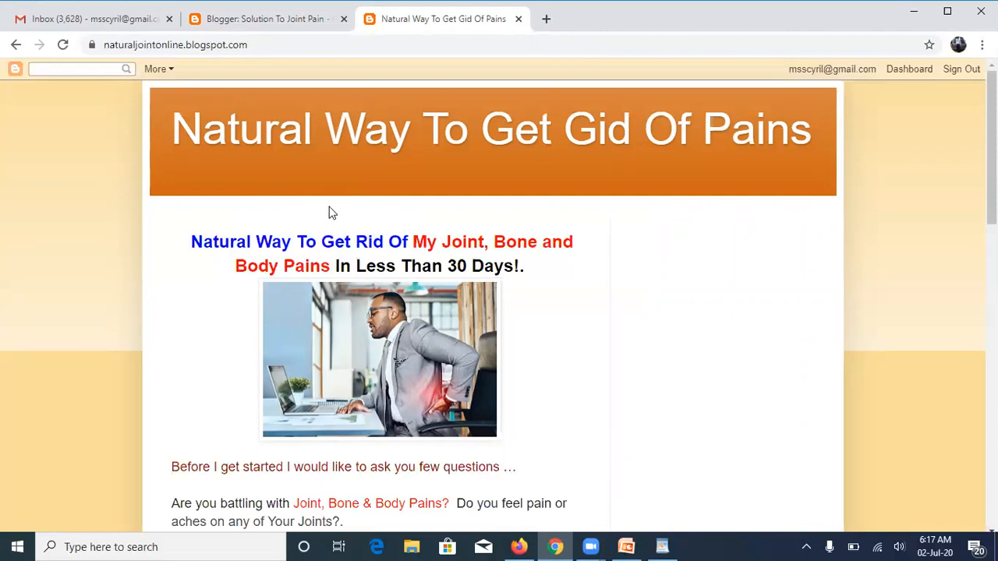
{"action": "left_click", "coordinate": [272, 20]}
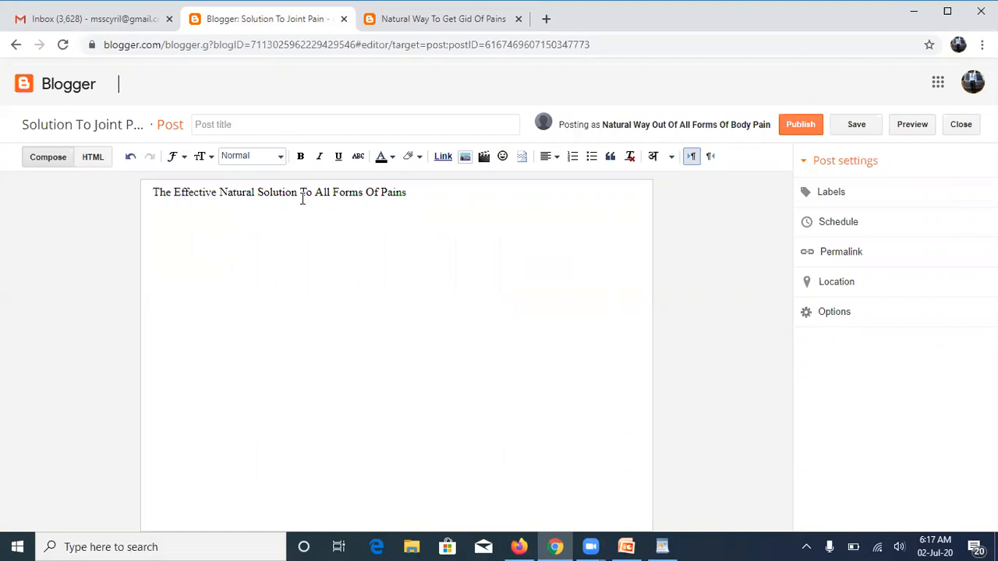
{"action": "left_click", "coordinate": [418, 23]}
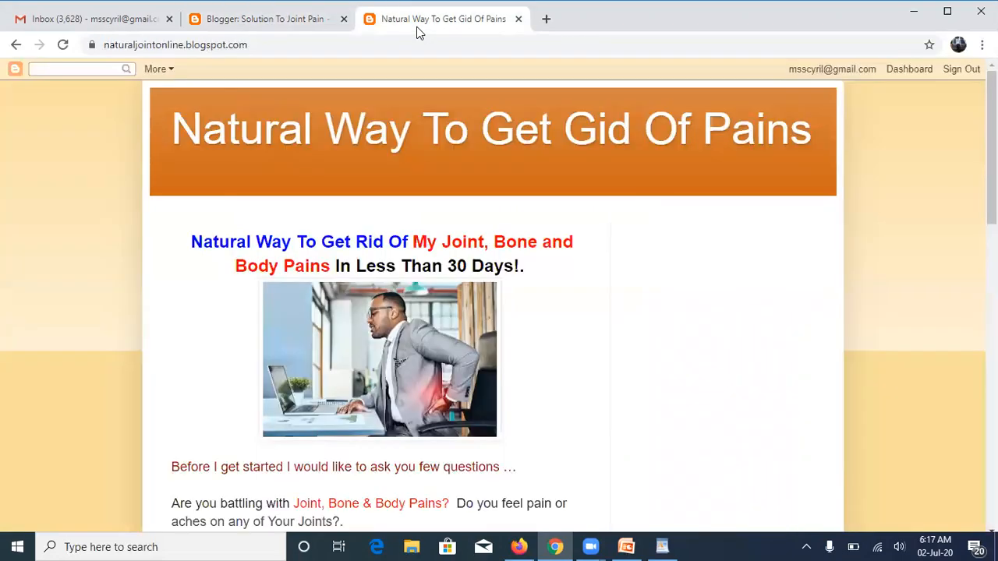
{"action": "scroll", "coordinate": [992, 234], "scroll_direction": "down", "scroll_amount": 8}
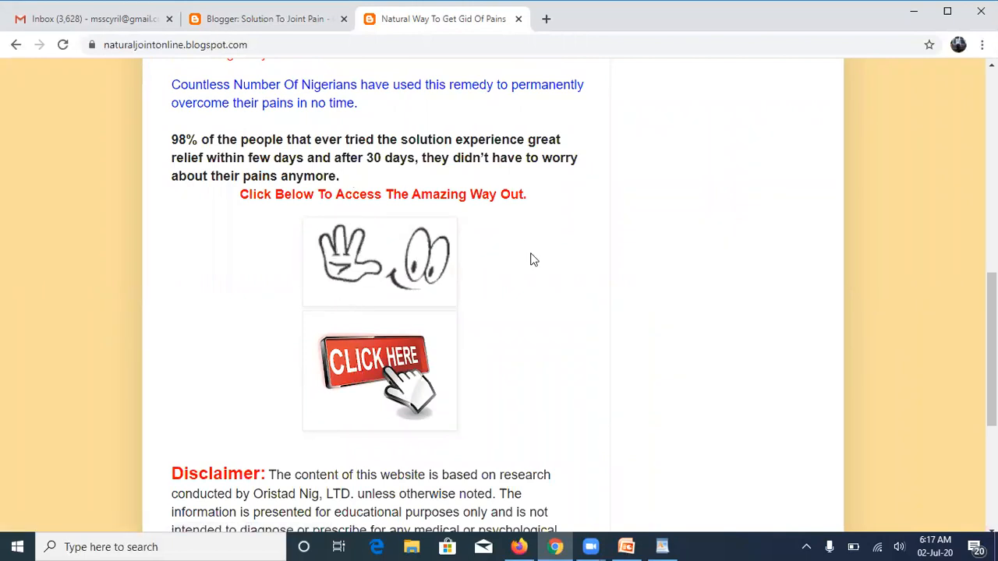
{"action": "left_click_drag", "start_coordinate": [991, 390], "coordinate": [992, 179]}
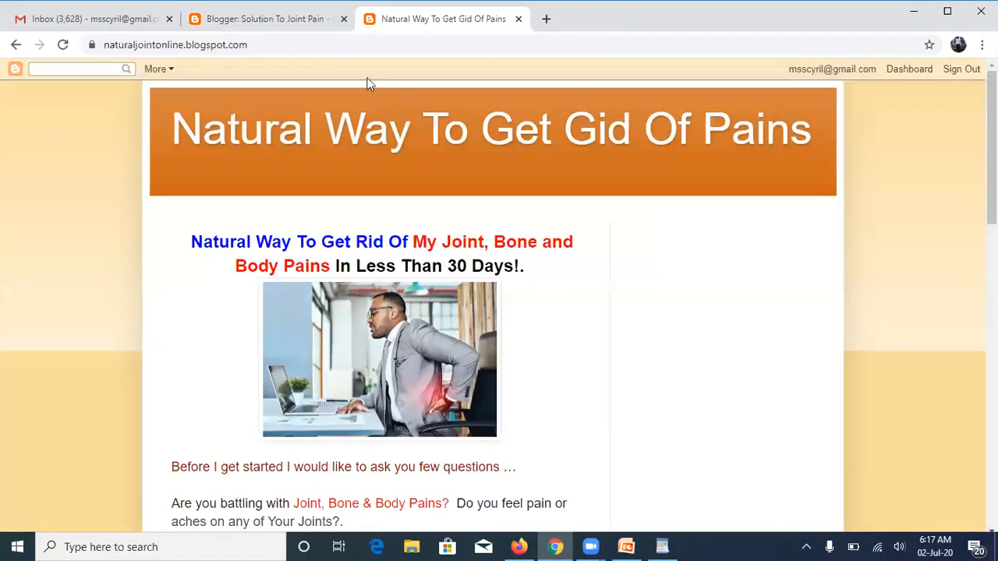
{"action": "left_click", "coordinate": [265, 19]}
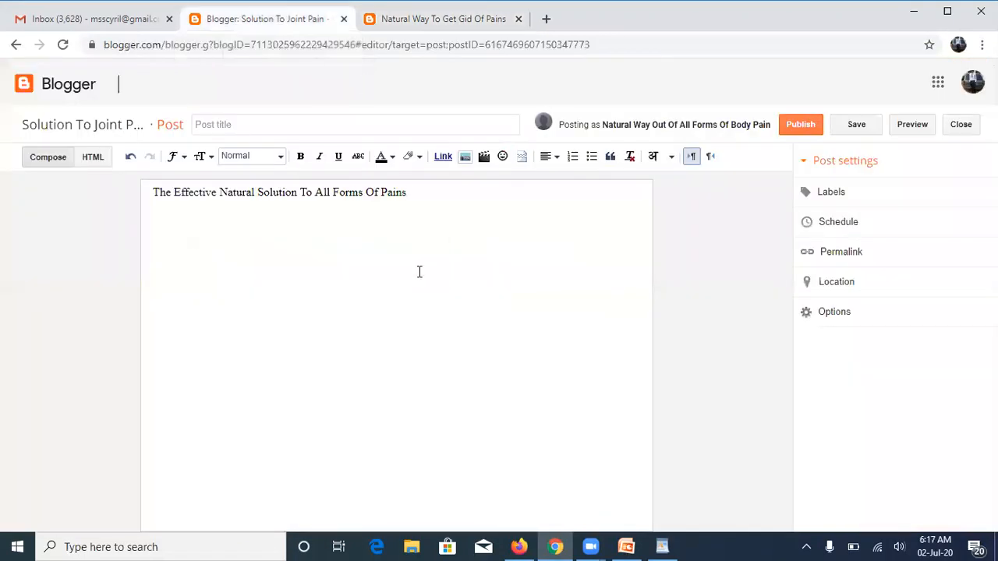
{"action": "triple_click", "coordinate": [413, 198]}
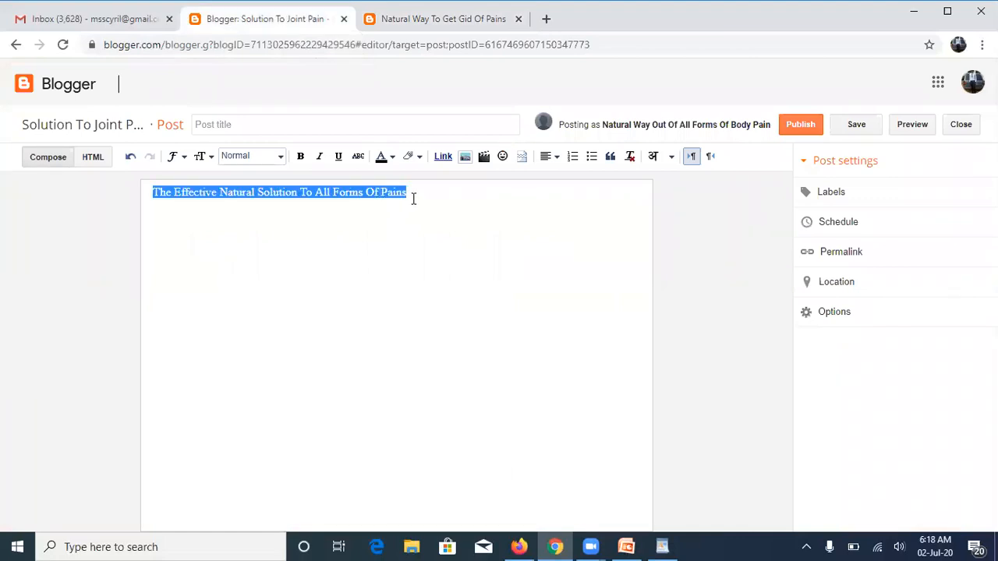
{"action": "left_click", "coordinate": [414, 198]}
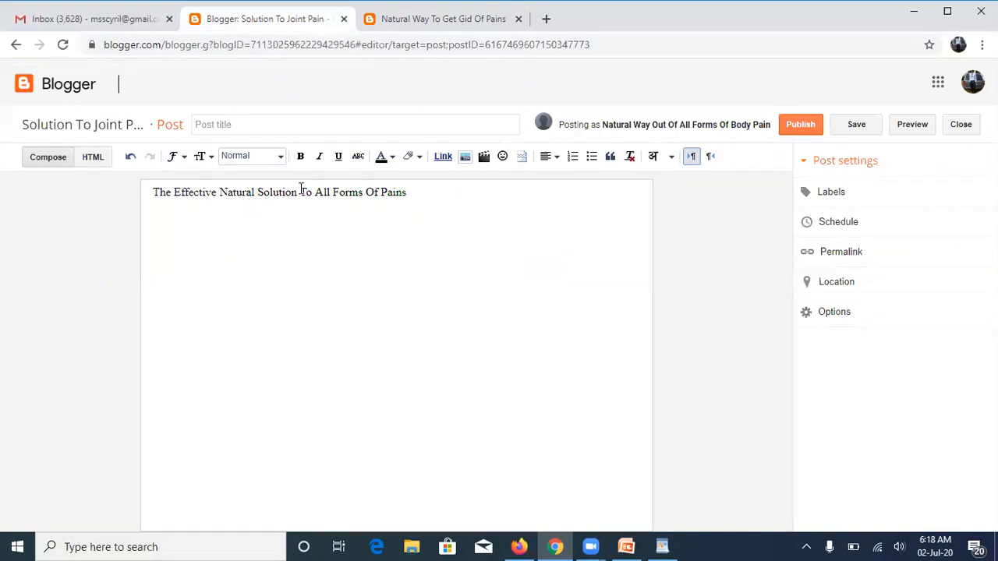
{"action": "triple_click", "coordinate": [329, 192]}
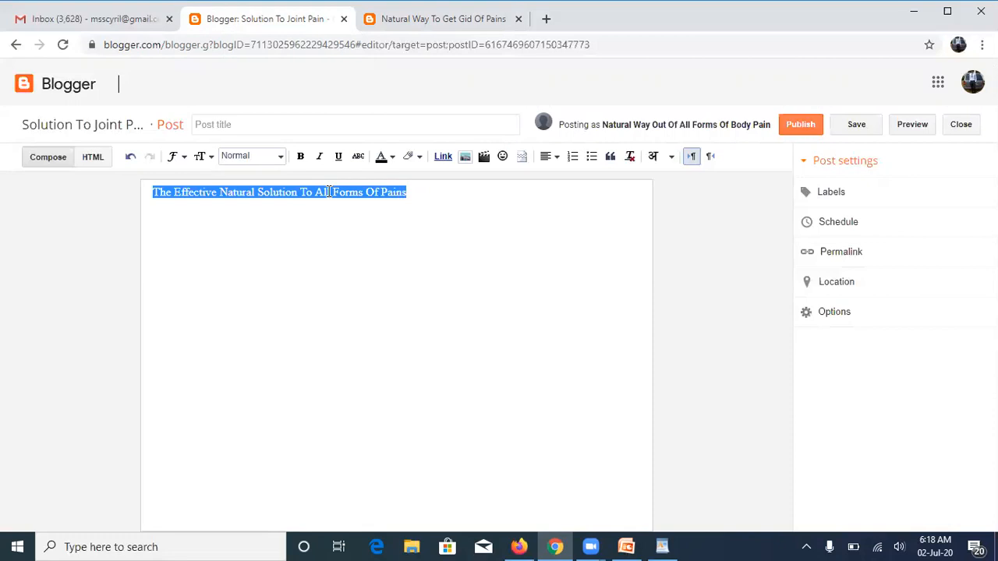
{"action": "left_click", "coordinate": [408, 191]}
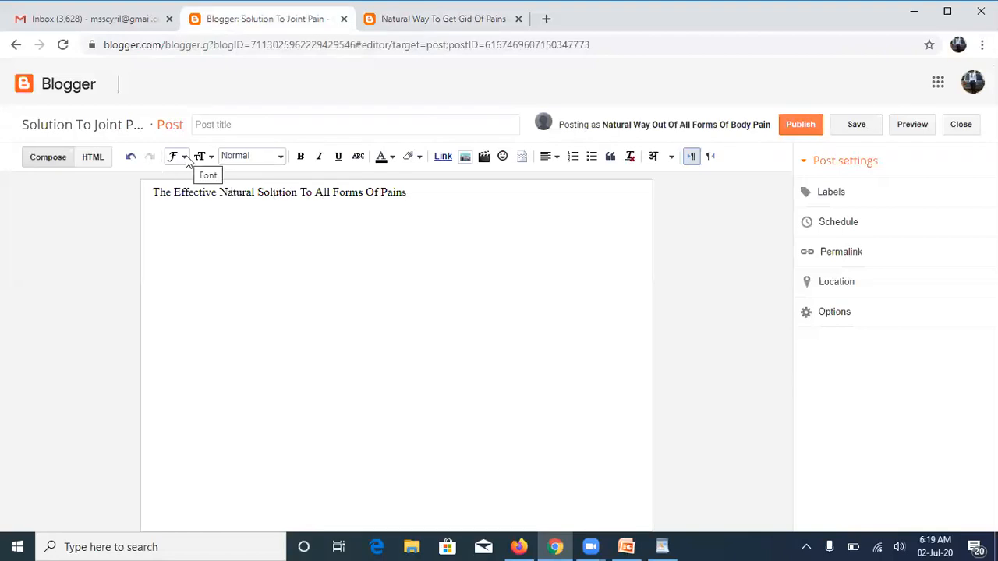
{"action": "left_click", "coordinate": [210, 157]}
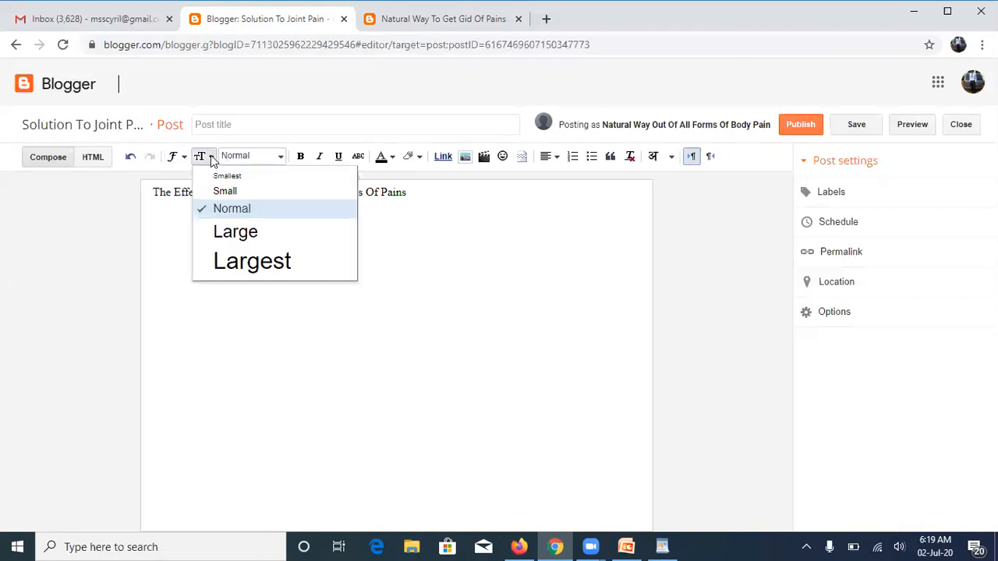
{"action": "left_click", "coordinate": [236, 155]}
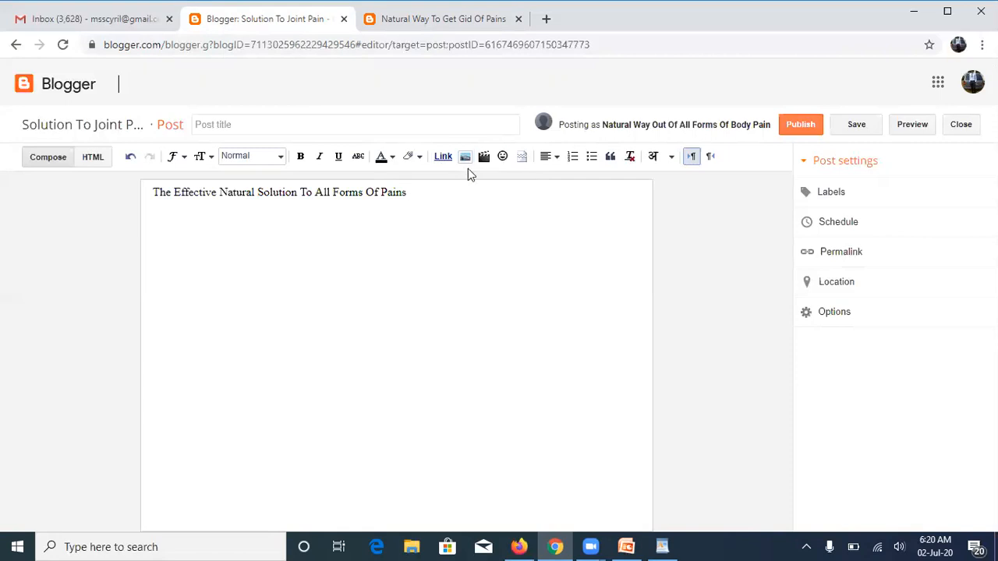
Step: Centre the post's heading line, set its font size to Largest and make it bold
{"action": "triple_click", "coordinate": [411, 200]}
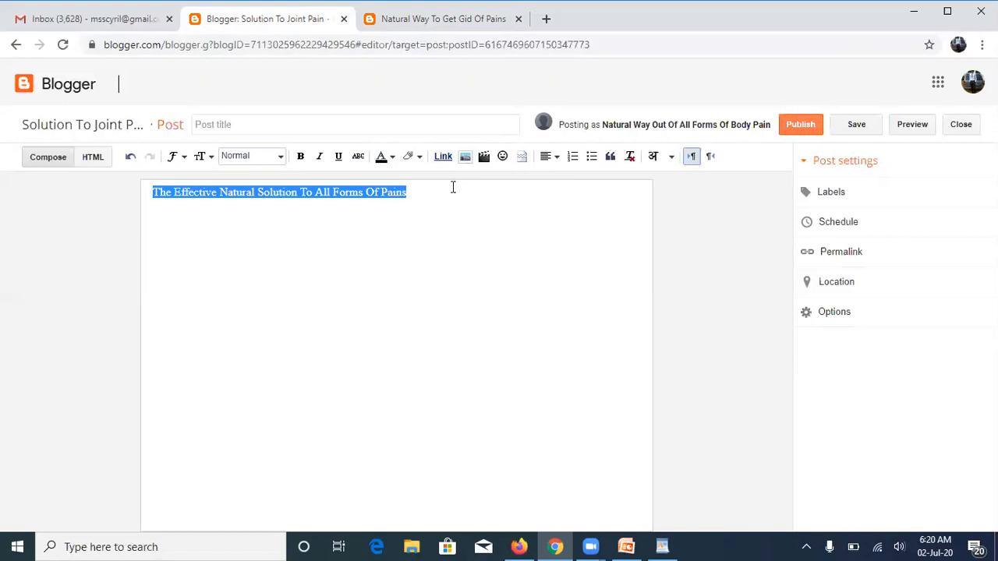
{"action": "left_click", "coordinate": [549, 157]}
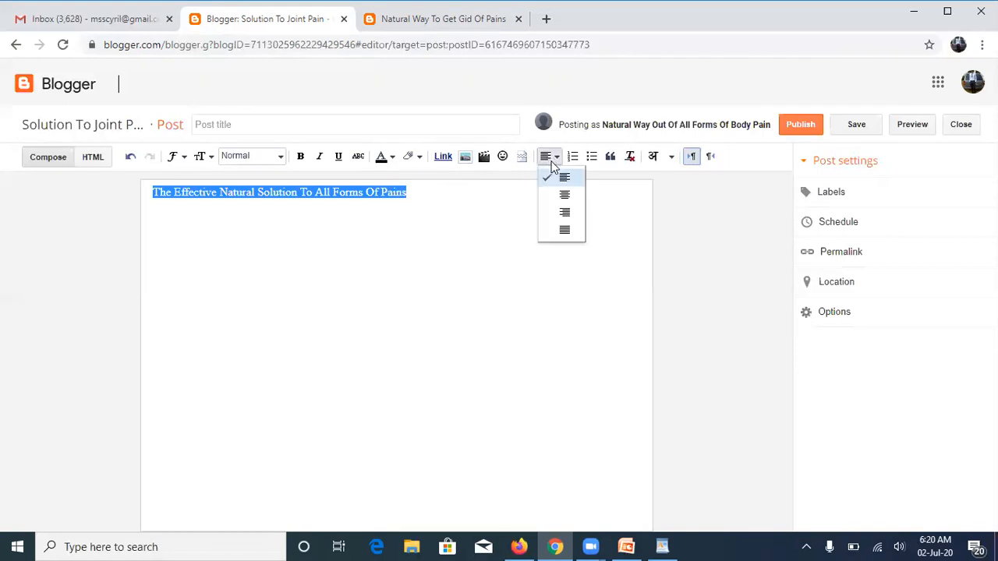
{"action": "left_click", "coordinate": [564, 195]}
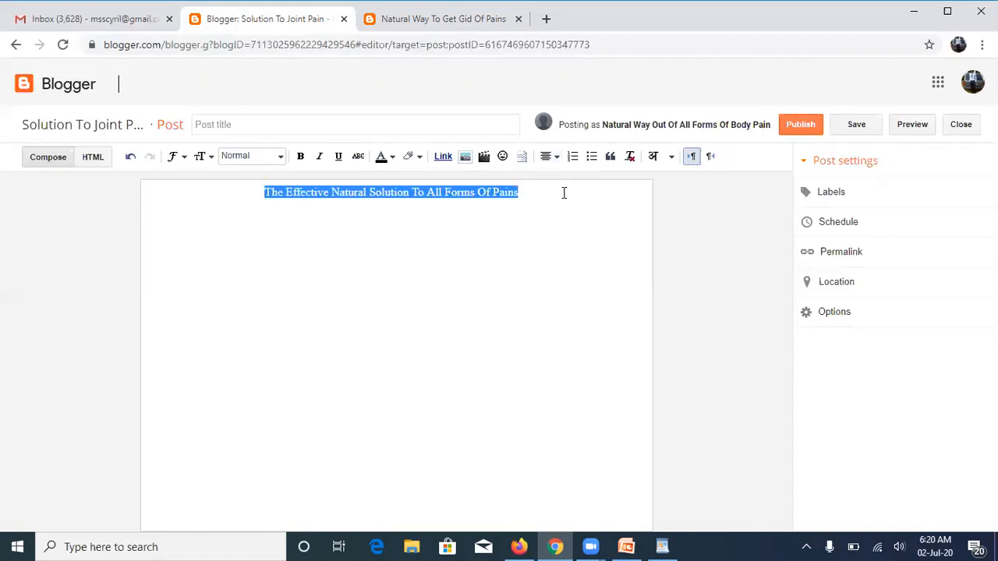
{"action": "left_click", "coordinate": [207, 159]}
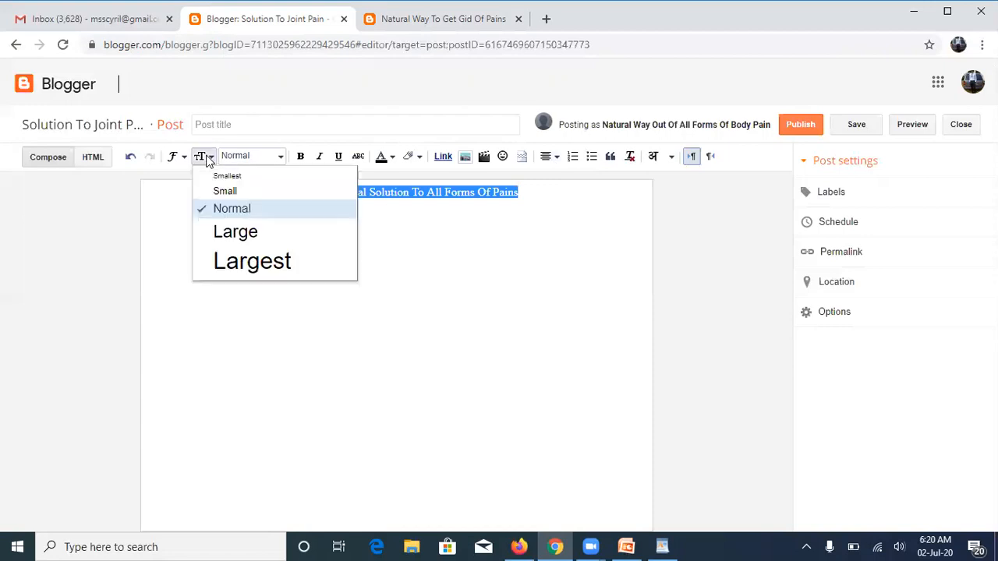
{"action": "left_click", "coordinate": [231, 263]}
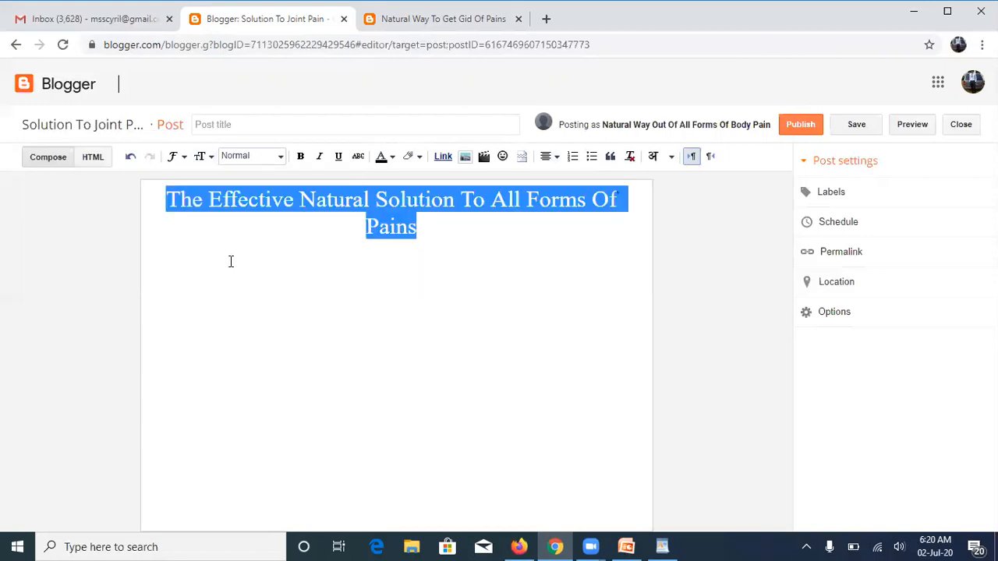
{"action": "left_click", "coordinate": [299, 159]}
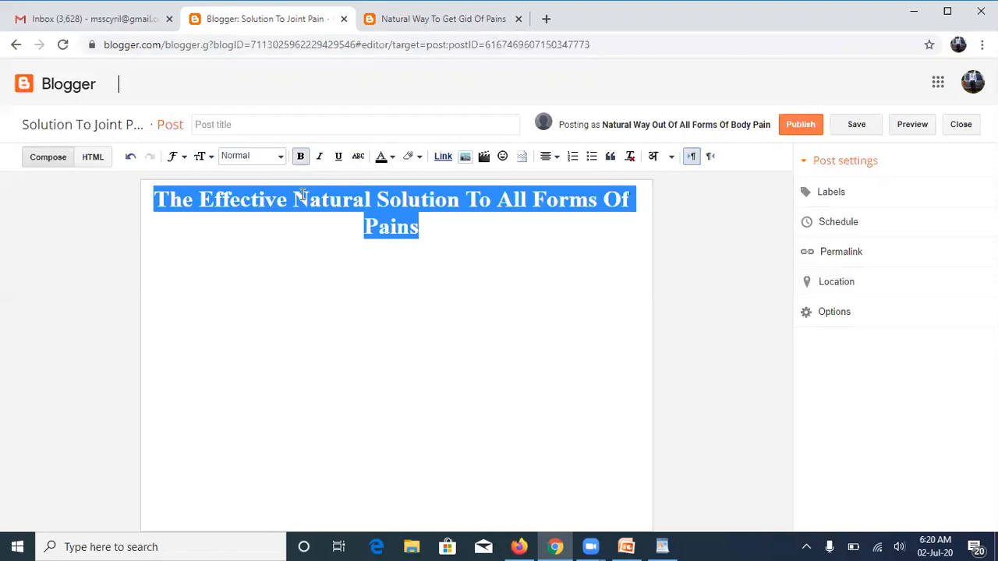
{"action": "left_click", "coordinate": [306, 199]}
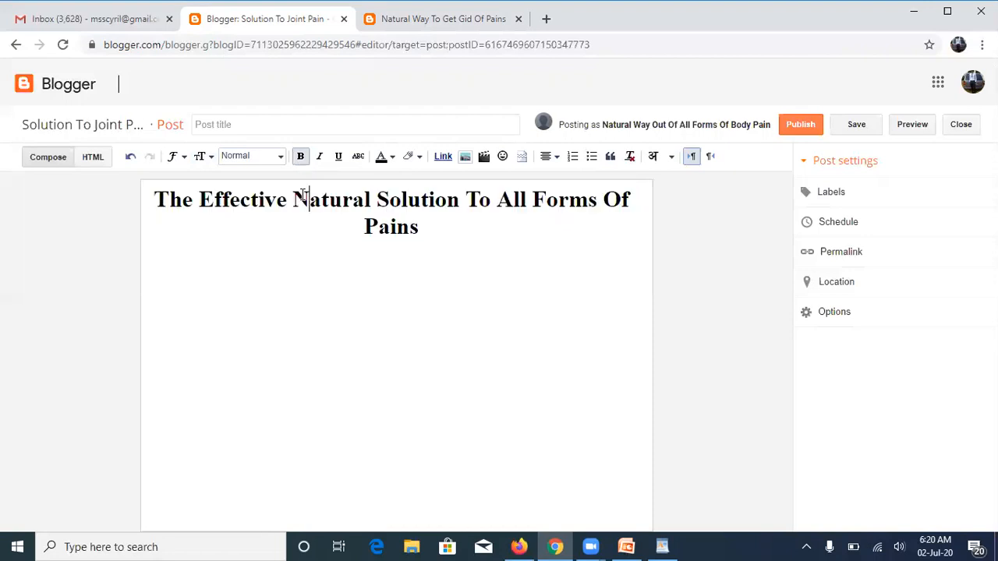
Step: Colour the words "The Effective" in the post's heading red
{"action": "left_click", "coordinate": [153, 199]}
{"action": "key", "text": "shift+Right"}
{"action": "key", "text": "shift+Right"}
{"action": "key", "text": "shift+Right"}
{"action": "key", "text": "shift+Right"}
{"action": "key", "text": "shift+Right"}
{"action": "key", "text": "shift+Right"}
{"action": "key", "text": "shift+Right"}
{"action": "key", "text": "shift+Right"}
{"action": "key", "text": "shift+Right"}
{"action": "key", "text": "shift+Right"}
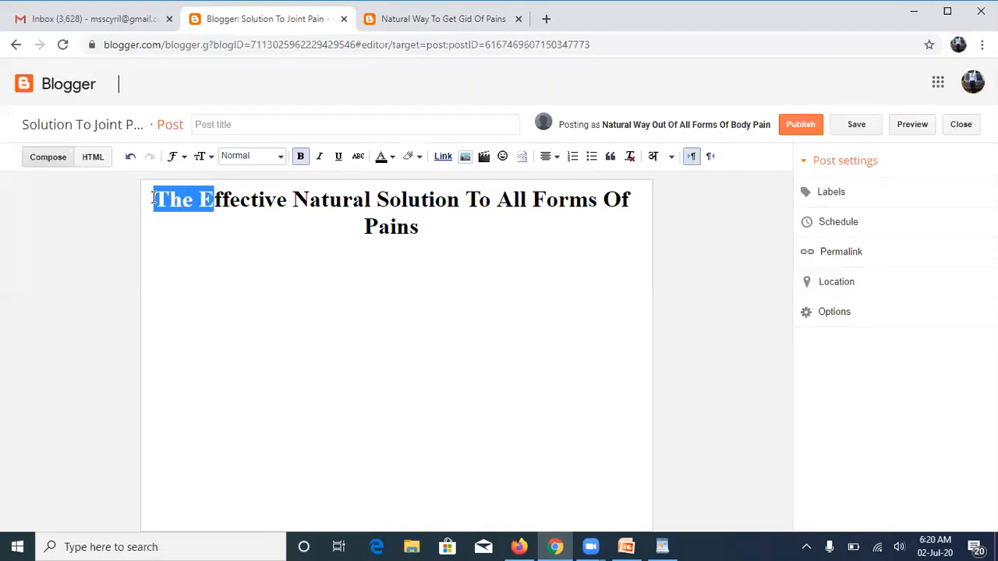
{"action": "key", "text": "shift+Right"}
{"action": "key", "text": "shift+Right"}
{"action": "key", "text": "shift+Right"}
{"action": "key", "text": "shift+Right"}
{"action": "key", "text": "shift+Right"}
{"action": "key", "text": "shift+Right"}
{"action": "key", "text": "shift+Right"}
{"action": "key", "text": "shift+Right"}
{"action": "key", "text": "shift+Right"}
{"action": "key", "text": "shift+Right"}
{"action": "key", "text": "shift+Right"}
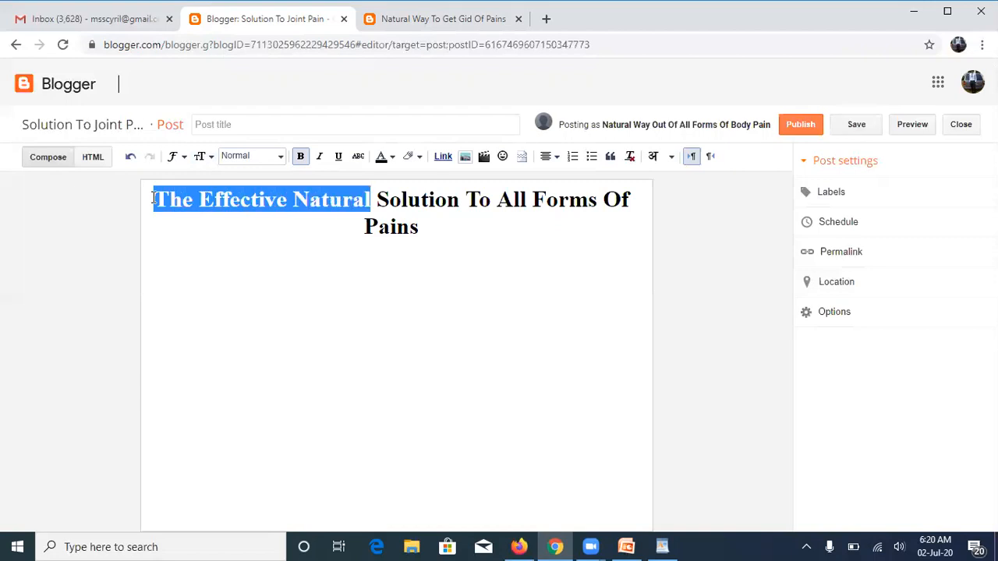
{"action": "key", "text": "shift+Left"}
{"action": "key", "text": "shift+Left"}
{"action": "key", "text": "shift+Left"}
{"action": "key", "text": "shift+Left"}
{"action": "key", "text": "shift+Left"}
{"action": "key", "text": "shift+Left"}
{"action": "key", "text": "shift+Left"}
{"action": "key", "text": "shift+Left"}
{"action": "key", "text": "shift+Left"}
{"action": "key", "text": "shift+Right"}
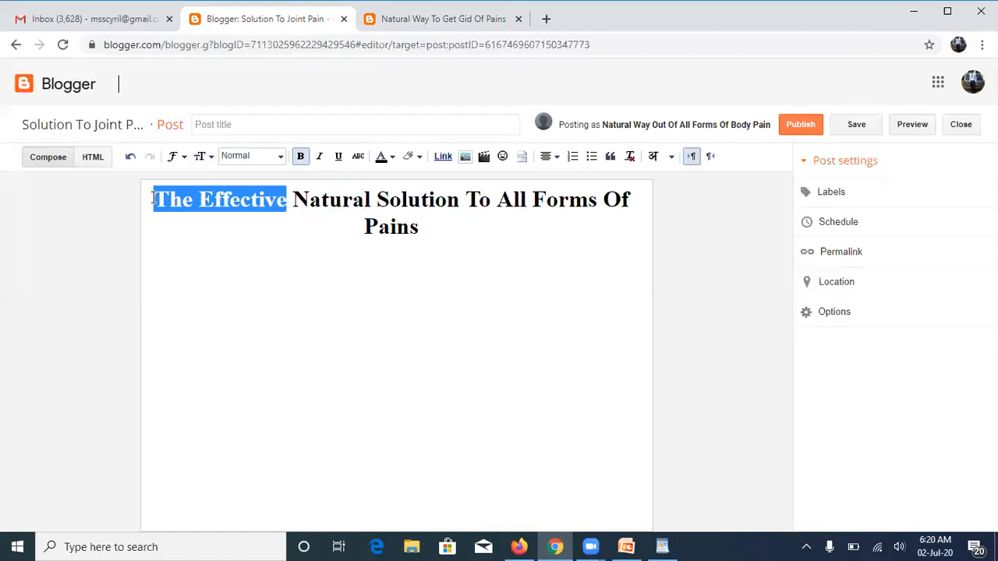
{"action": "left_click", "coordinate": [387, 158]}
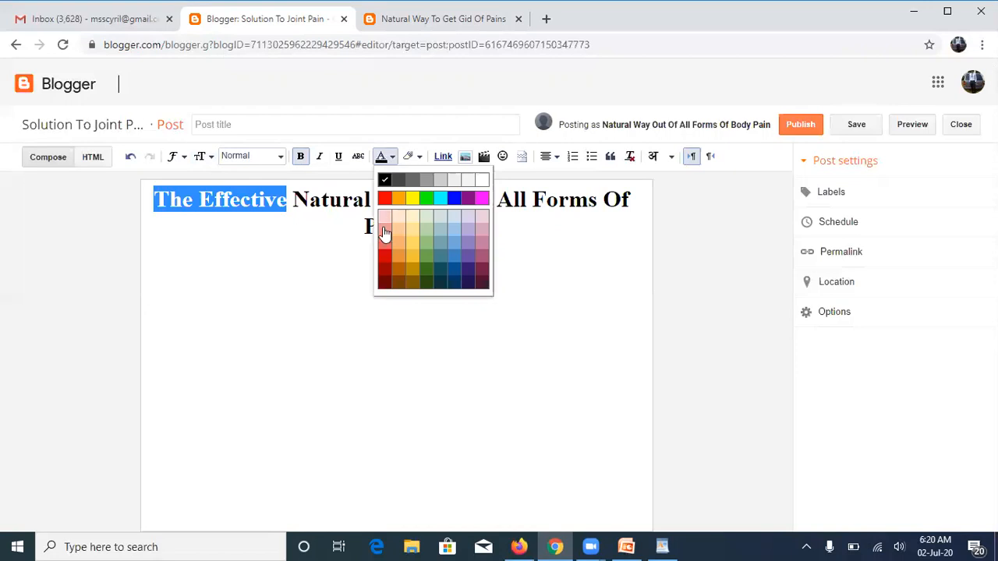
{"action": "left_click", "coordinate": [385, 258]}
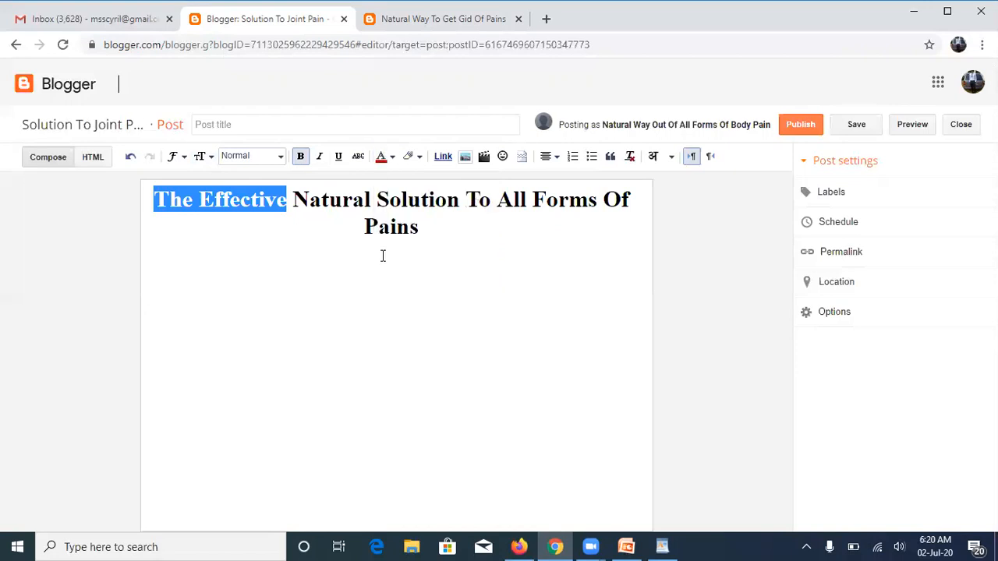
Step: Colour the words "Natural Solution" in the post's heading blue
{"action": "left_click", "coordinate": [300, 207]}
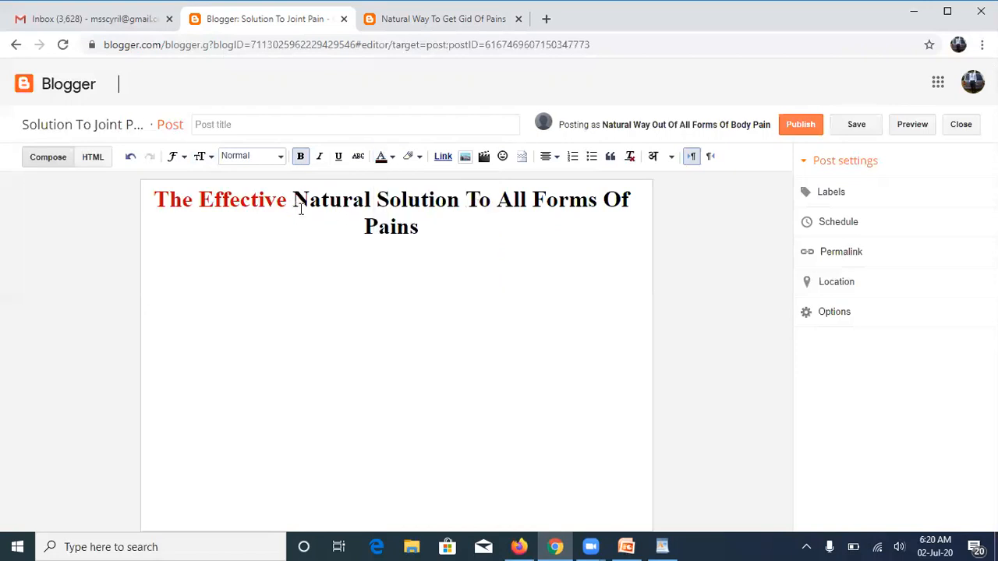
{"action": "key", "text": "shift+Right"}
{"action": "key", "text": "shift+Right"}
{"action": "key", "text": "shift+Right"}
{"action": "key", "text": "shift+Right"}
{"action": "key", "text": "shift+Right"}
{"action": "key", "text": "shift+Right"}
{"action": "key", "text": "shift+Right"}
{"action": "key", "text": "shift+Right"}
{"action": "key", "text": "shift+Right"}
{"action": "key", "text": "shift+Right"}
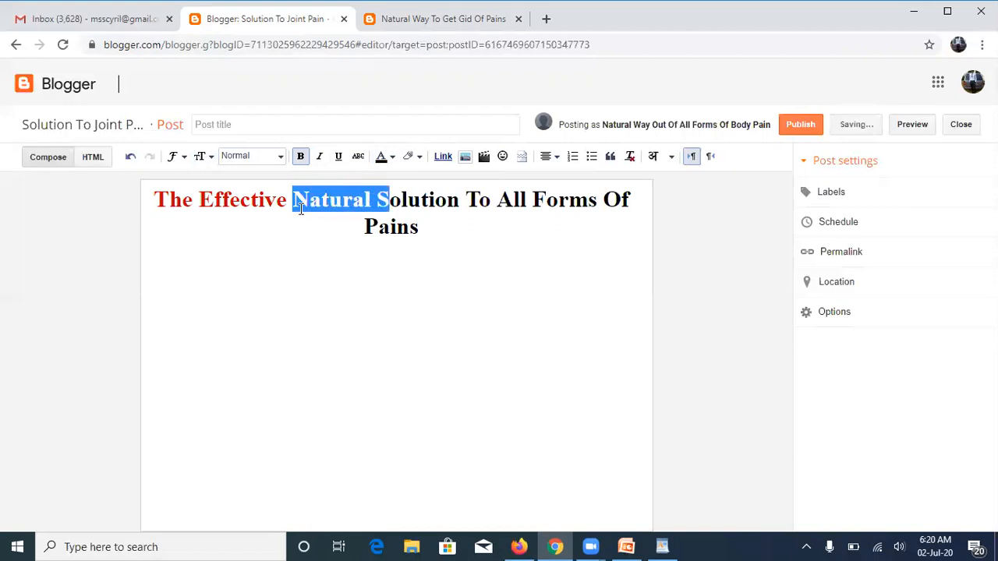
{"action": "key", "text": "shift+Right"}
{"action": "key", "text": "shift+Right"}
{"action": "key", "text": "shift+Right"}
{"action": "key", "text": "shift+Right"}
{"action": "key", "text": "shift+Right"}
{"action": "key", "text": "shift+Right"}
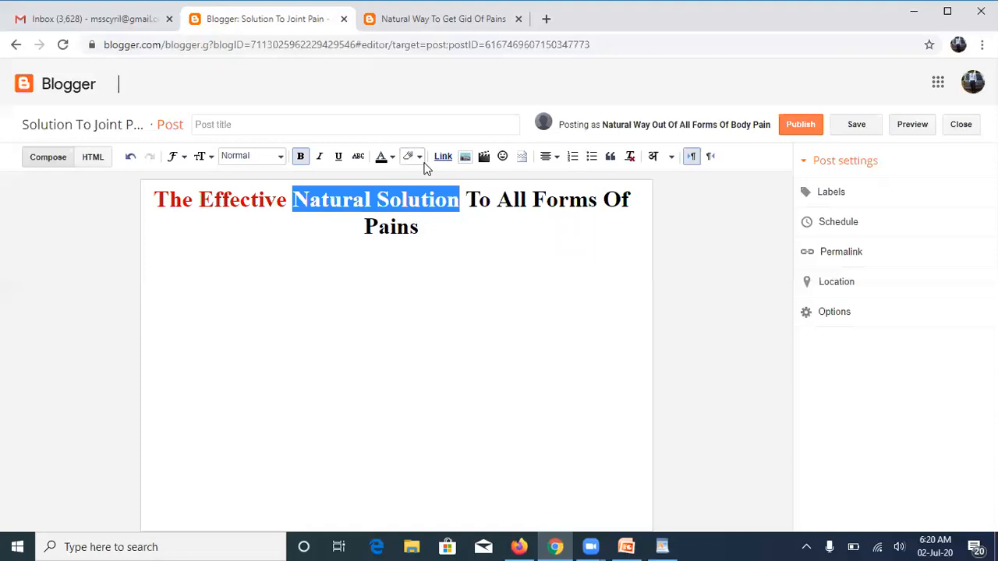
{"action": "left_click", "coordinate": [393, 158]}
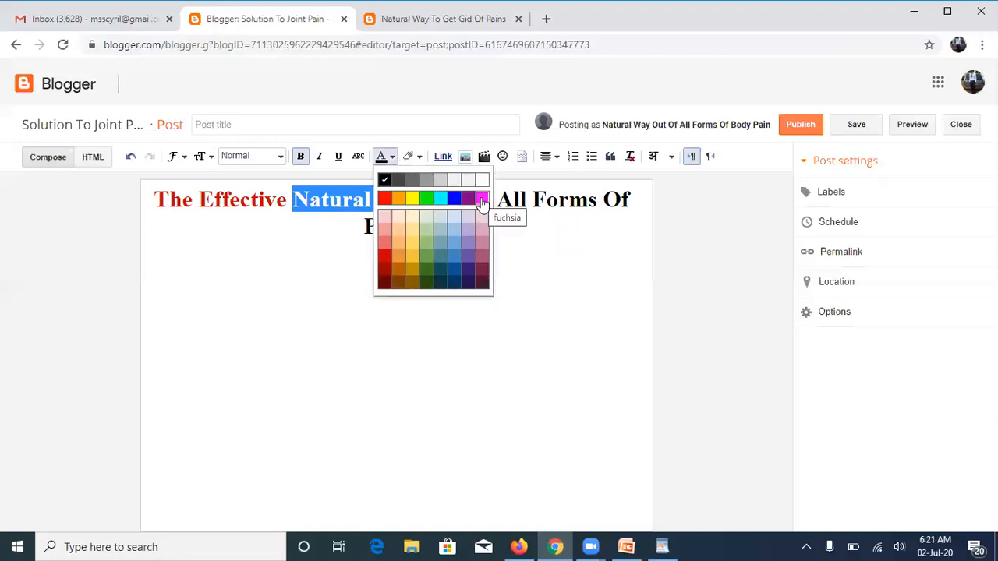
{"action": "left_click", "coordinate": [455, 200]}
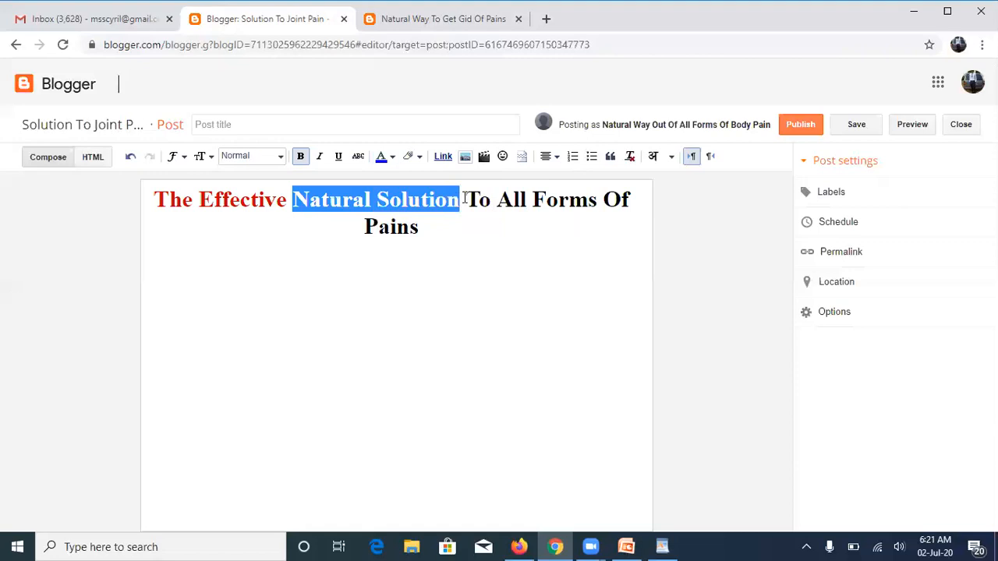
Step: Colour "To All Forms Of Pains" in the heading fuchsia and add a full stop at its end
{"action": "left_click", "coordinate": [464, 200]}
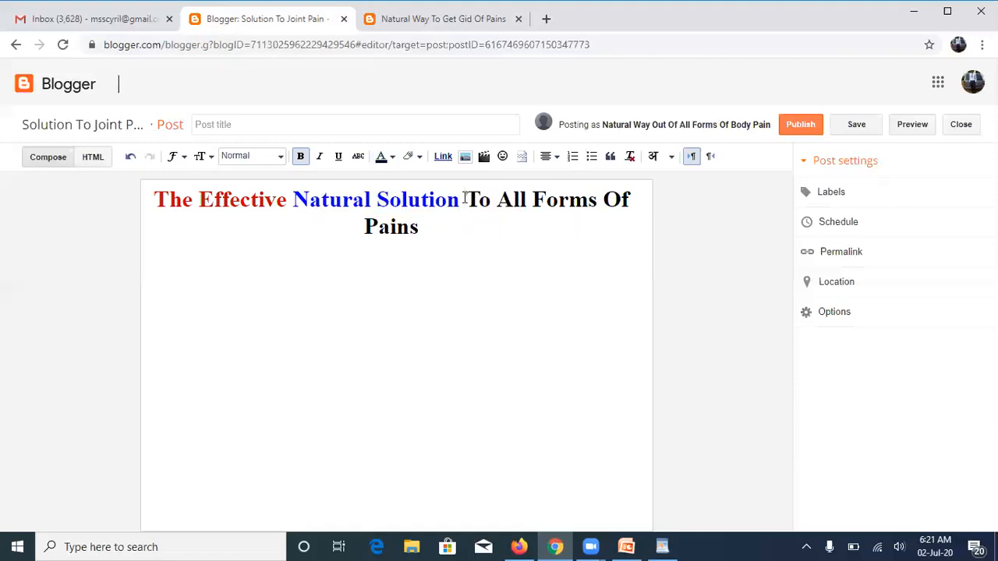
{"action": "key", "text": "ctrl+shift+End"}
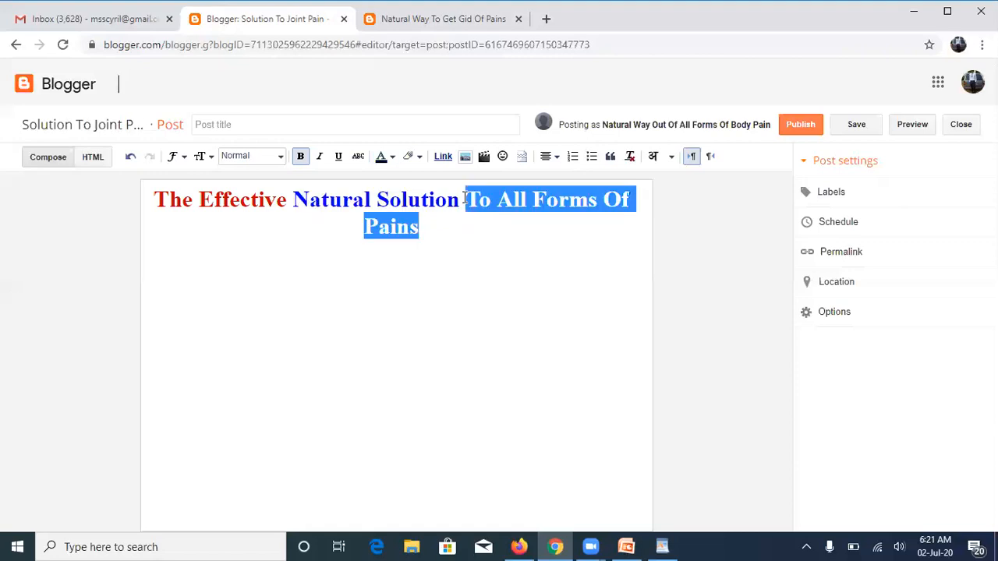
{"action": "left_click", "coordinate": [392, 157]}
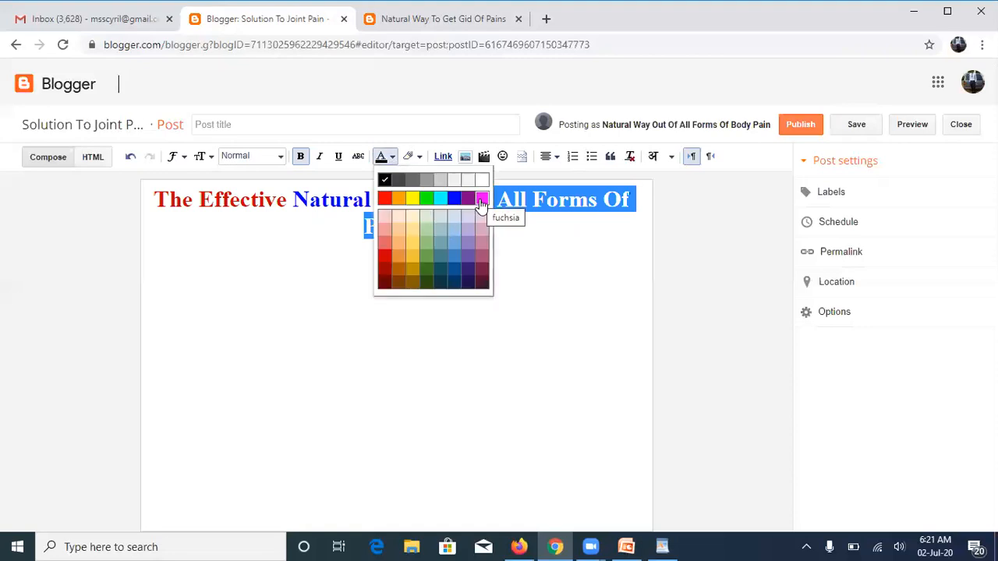
{"action": "left_click", "coordinate": [481, 200]}
{"action": "left_click", "coordinate": [475, 266]}
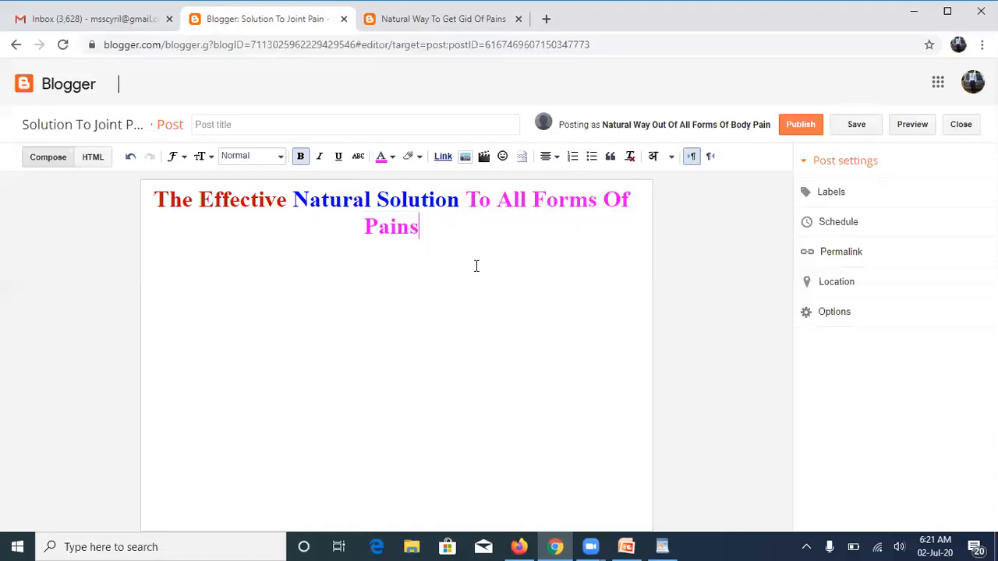
{"action": "type", "text": "."}
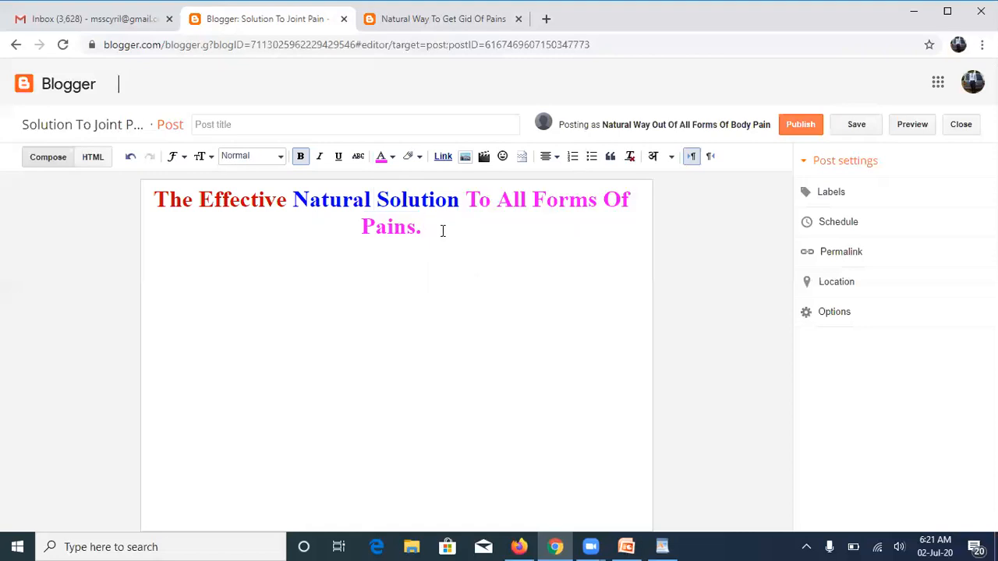
Step: Add a new line below the post's heading and replace the text in the WordPad document with the headline copied from the example page
{"action": "key", "text": "Return"}
{"action": "left_click", "coordinate": [437, 26]}
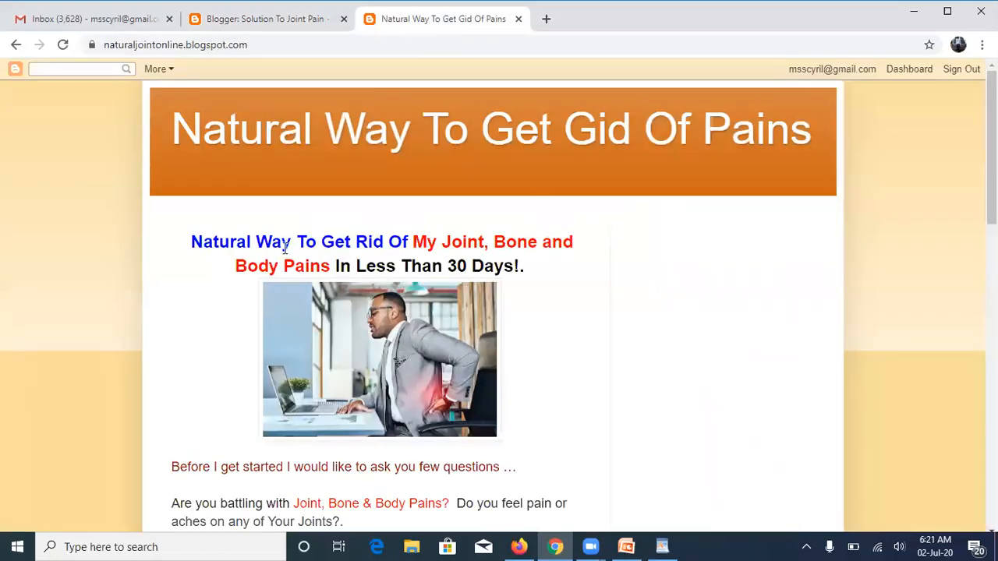
{"action": "triple_click", "coordinate": [389, 241]}
{"action": "key", "text": "ctrl+c"}
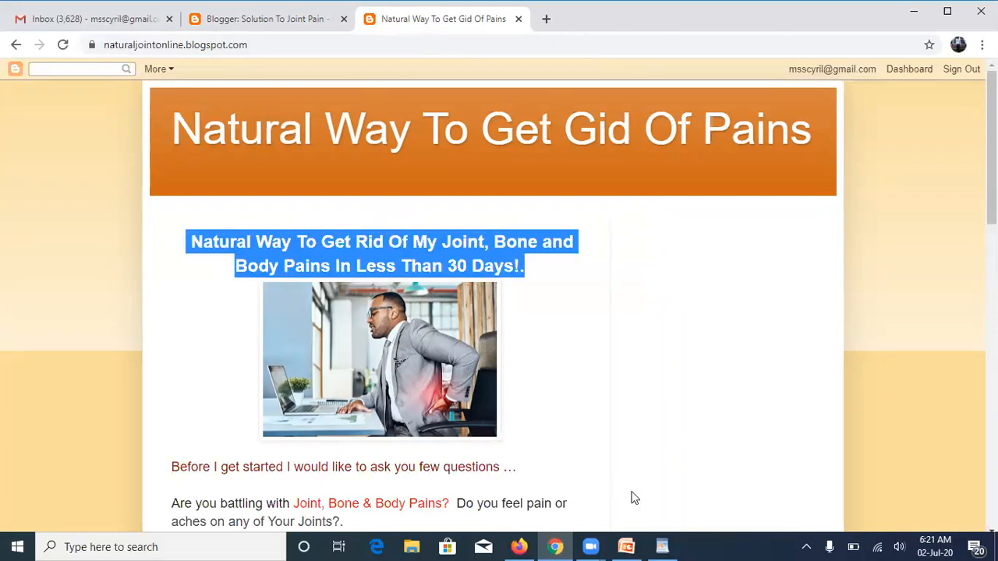
{"action": "left_click", "coordinate": [662, 546]}
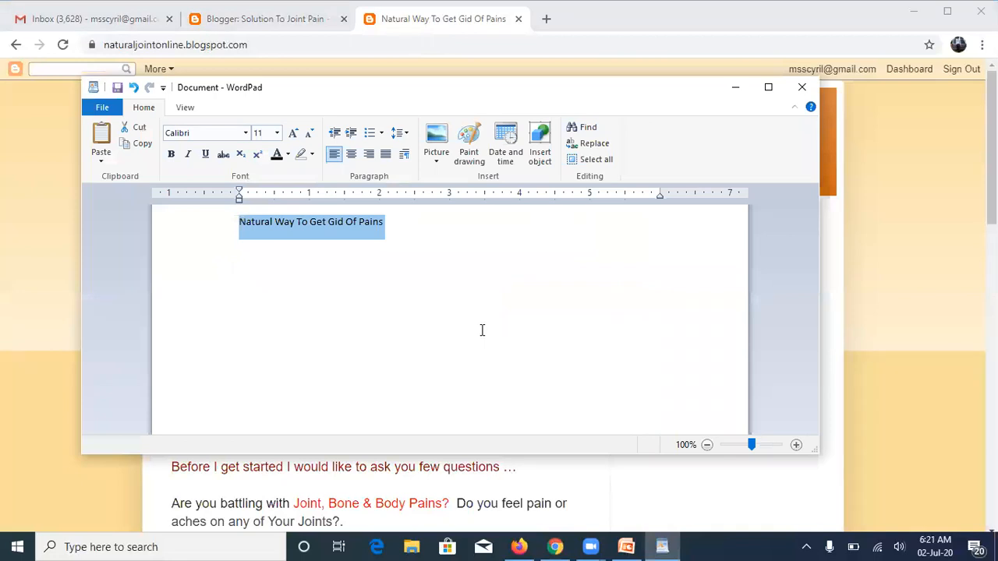
{"action": "key", "text": "ctrl+v"}
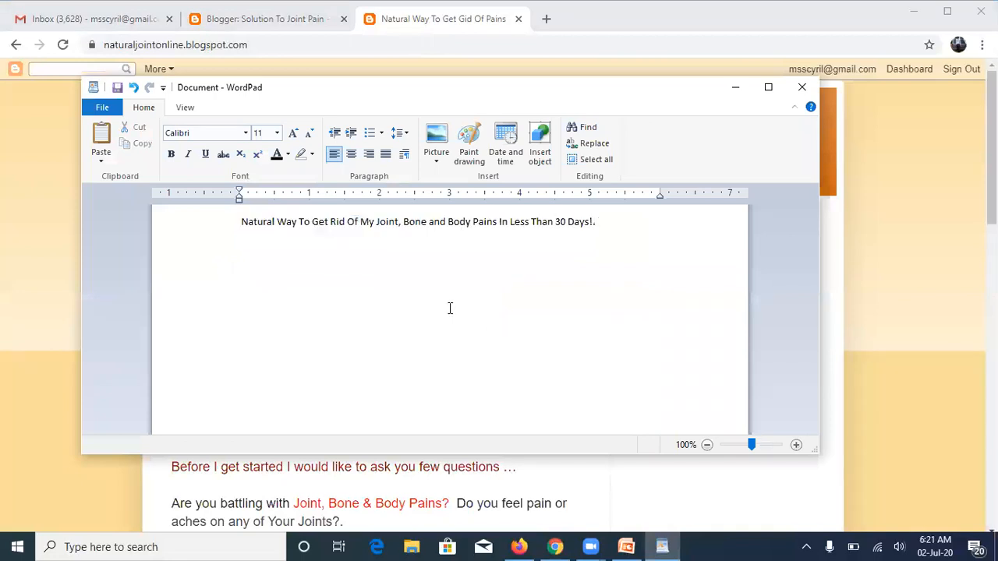
Step: Change the start of the pasted headline to "This Natural Solution", replacing the word "Way"
{"action": "double_click", "coordinate": [258, 224]}
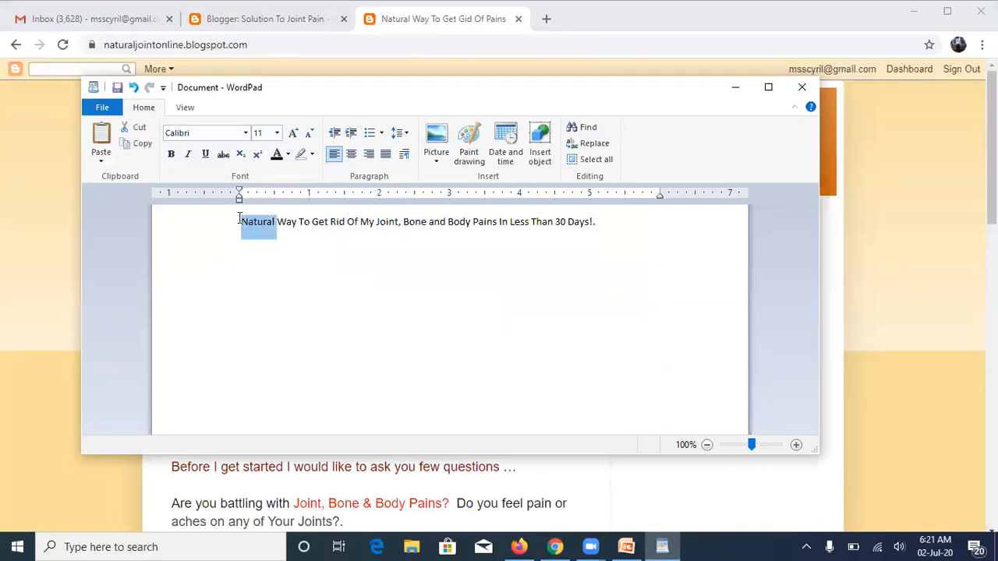
{"action": "left_click", "coordinate": [239, 221]}
{"action": "type", "text": "This"}
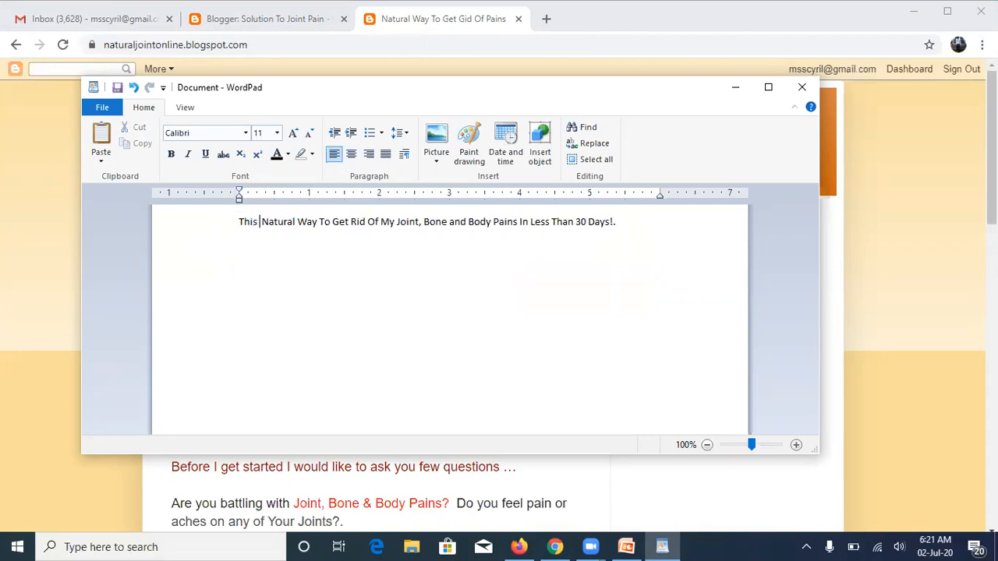
{"action": "double_click", "coordinate": [306, 225]}
{"action": "key", "text": "BackSpace"}
{"action": "type", "text": "Solution"}
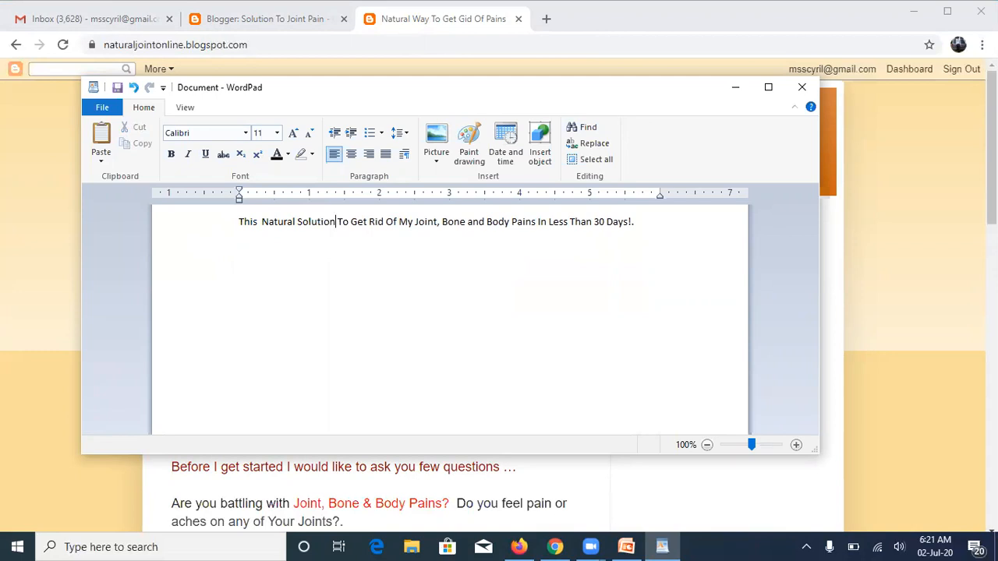
Step: Replace "To Get Rid Of My" in the sentence with "Will Safe You From"
{"action": "left_click_drag", "start_coordinate": [336, 228], "coordinate": [347, 227]}
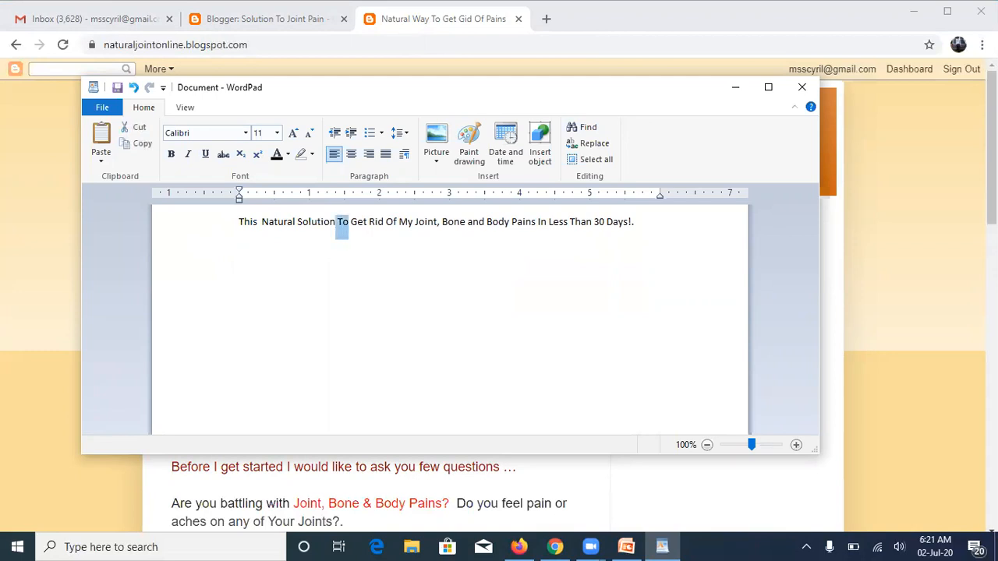
{"action": "key", "text": "BackSpace"}
{"action": "type", "text": "Wi"}
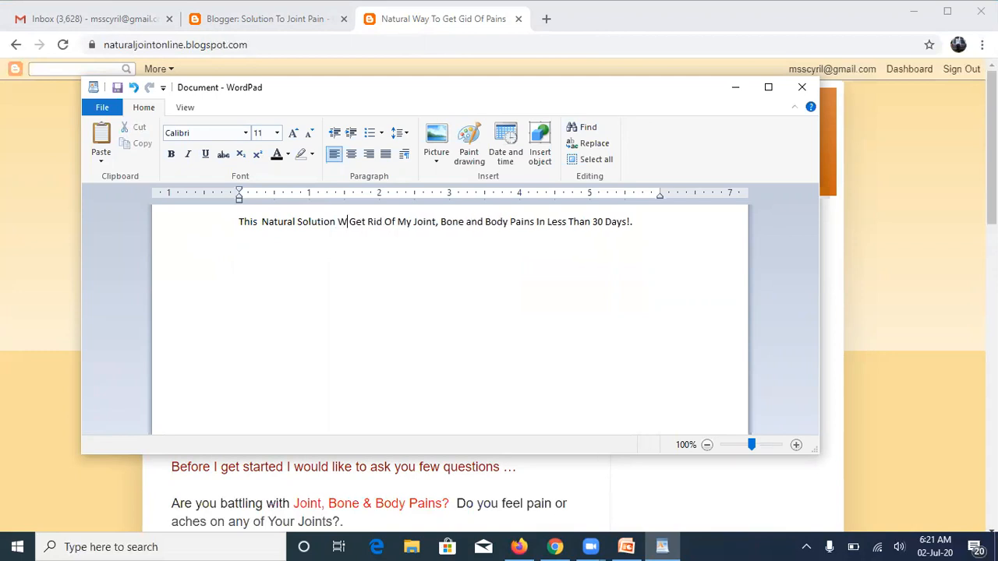
{"action": "type", "text": "ll"}
{"action": "key", "text": "Caps_Lock"}
{"action": "type", "text": "SA"}
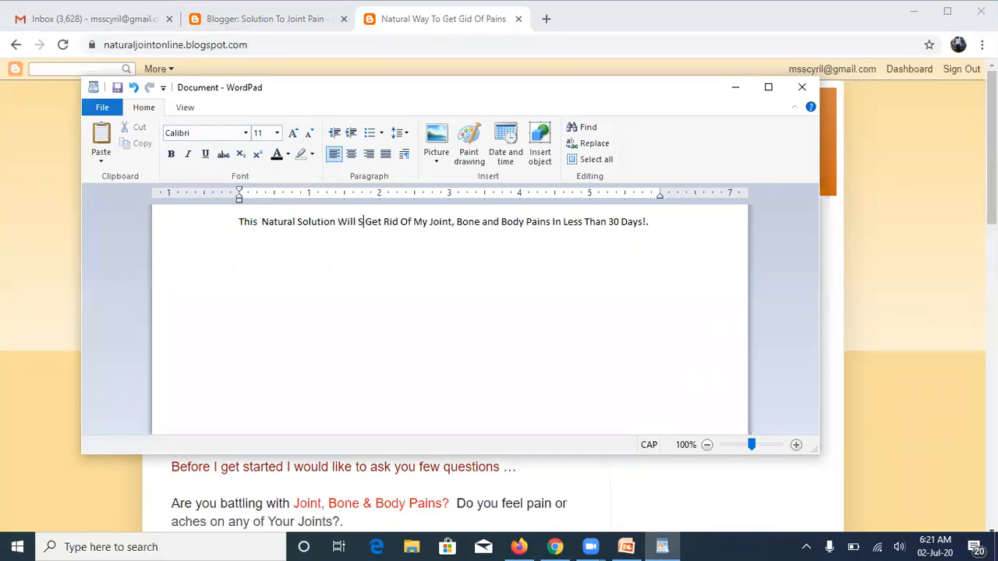
{"action": "key", "text": "Caps_Lock"}
{"action": "key", "text": "BackSpace"}
{"action": "type", "text": "afe"}
{"action": "key", "text": "Caps_Lock"}
{"action": "type", "text": "Y"}
{"action": "key", "text": "Caps_Lock"}
{"action": "type", "text": "ou"}
{"action": "key", "text": "Caps_Lock"}
{"action": "type", "text": "F"}
{"action": "key", "text": "Caps_Lock"}
{"action": "type", "text": "rom"}
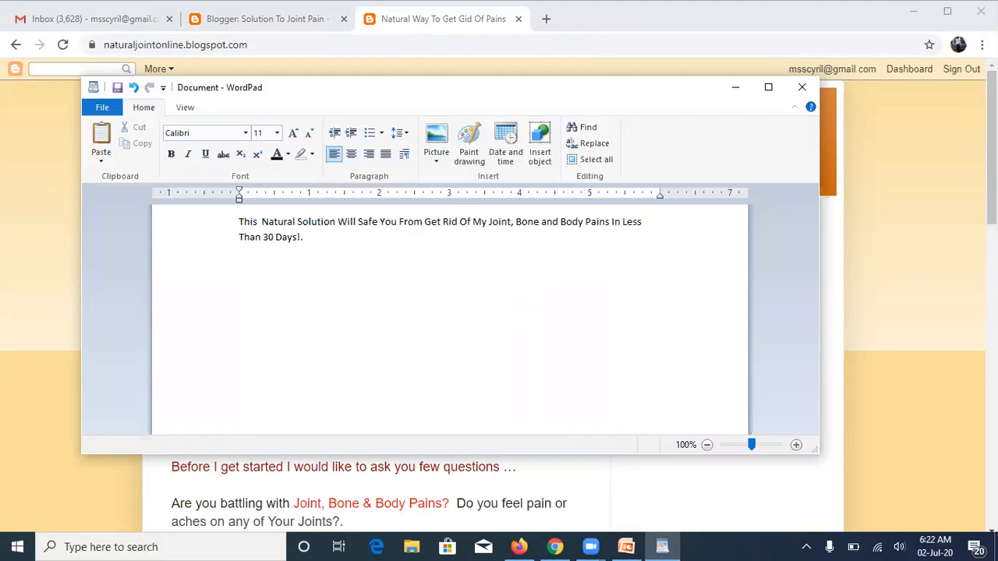
{"action": "key", "text": "shift+Right"}
{"action": "key", "text": "shift+Right"}
{"action": "key", "text": "shift+Right"}
{"action": "key", "text": "shift+Right"}
{"action": "key", "text": "shift+Right"}
{"action": "key", "text": "shift+Right"}
{"action": "key", "text": "shift+Right"}
{"action": "key", "text": "shift+Right"}
{"action": "key", "text": "shift+Right"}
{"action": "key", "text": "shift+Right"}
{"action": "key", "text": "shift+Right"}
{"action": "key", "text": "shift+Right"}
{"action": "key", "text": "shift+Right"}
{"action": "key", "text": "shift+Right"}
{"action": "key", "text": "shift+Right"}
{"action": "key", "text": "BackSpace"}
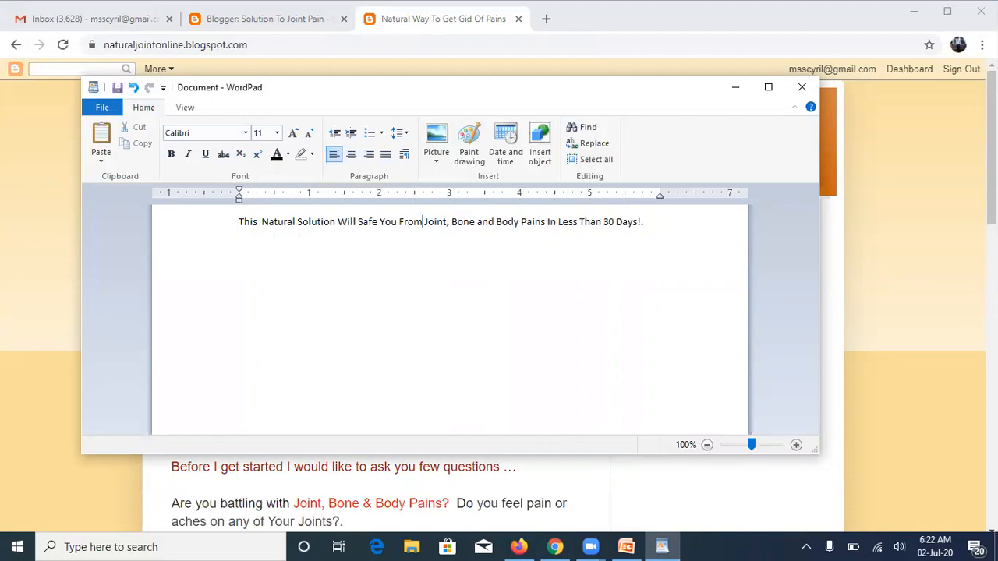
Step: Insert "Back" after "Bone" and "All Forms Of" before "Body Pains" in the sentence
{"action": "left_click", "coordinate": [477, 222]}
{"action": "type", "text": "Back"}
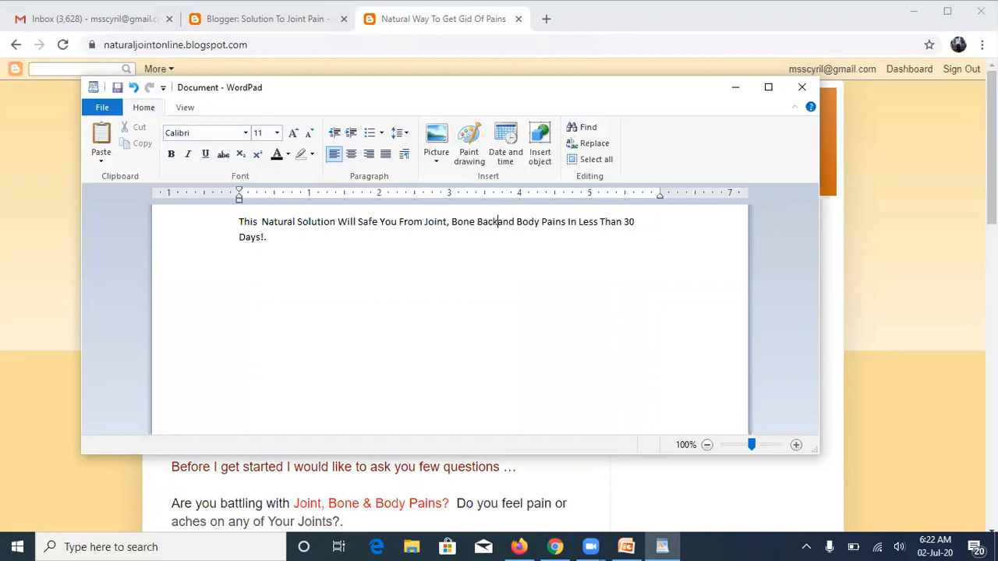
{"action": "left_click", "coordinate": [517, 223]}
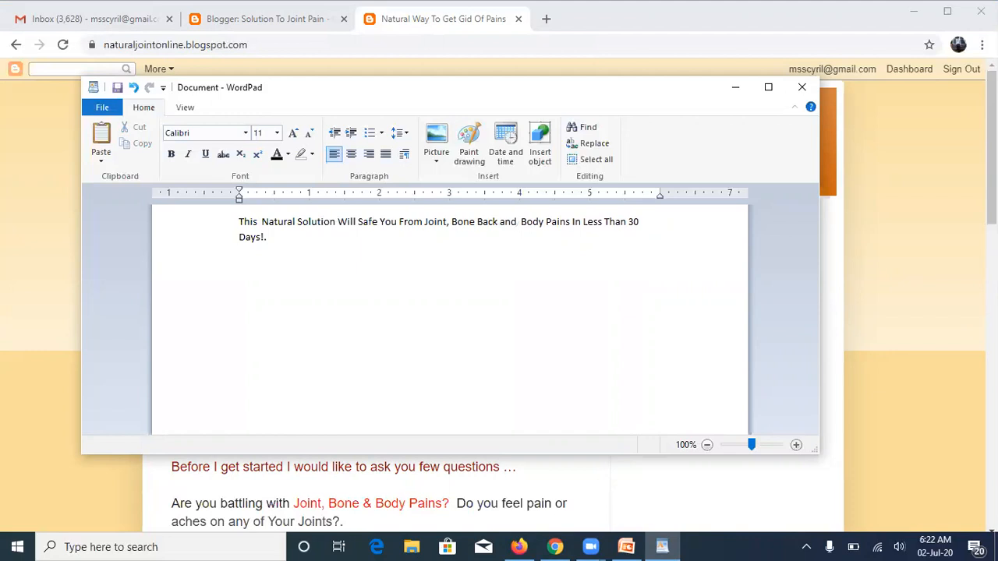
{"action": "key", "text": "Caps_Lock"}
{"action": "type", "text": "A"}
{"action": "key", "text": "Caps_Lock"}
{"action": "type", "text": "ll"}
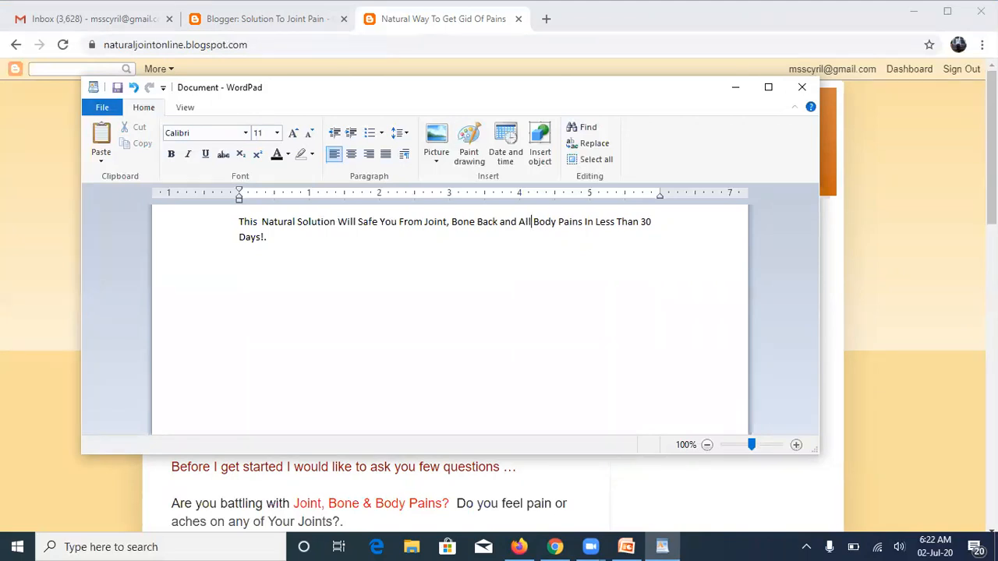
{"action": "key", "text": "BackSpace"}
{"action": "key", "text": "BackSpace"}
{"action": "key", "text": "BackSpace"}
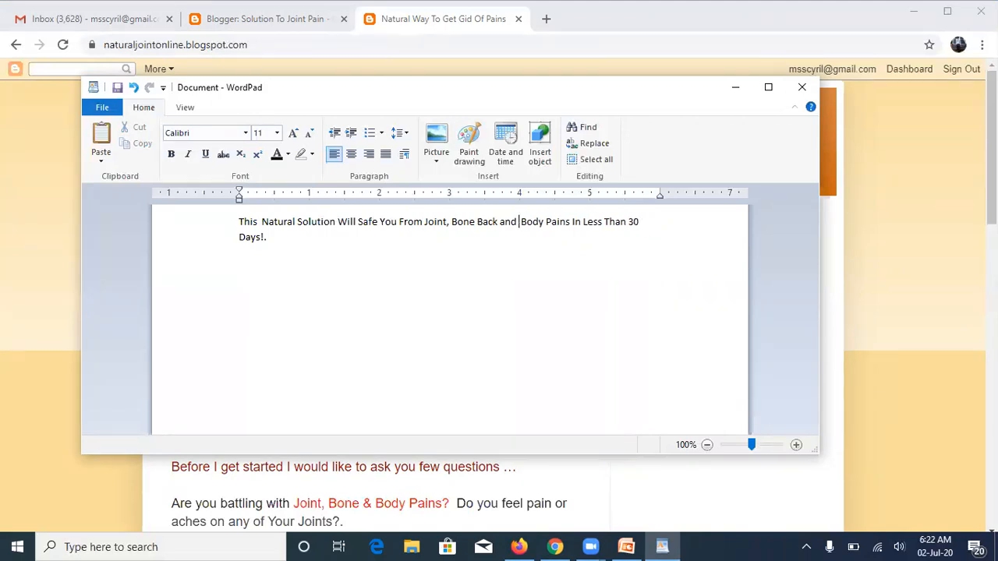
{"action": "key", "text": "Caps_Lock"}
{"action": "type", "text": "A"}
{"action": "key", "text": "Caps_Lock"}
{"action": "type", "text": "ll Forms"}
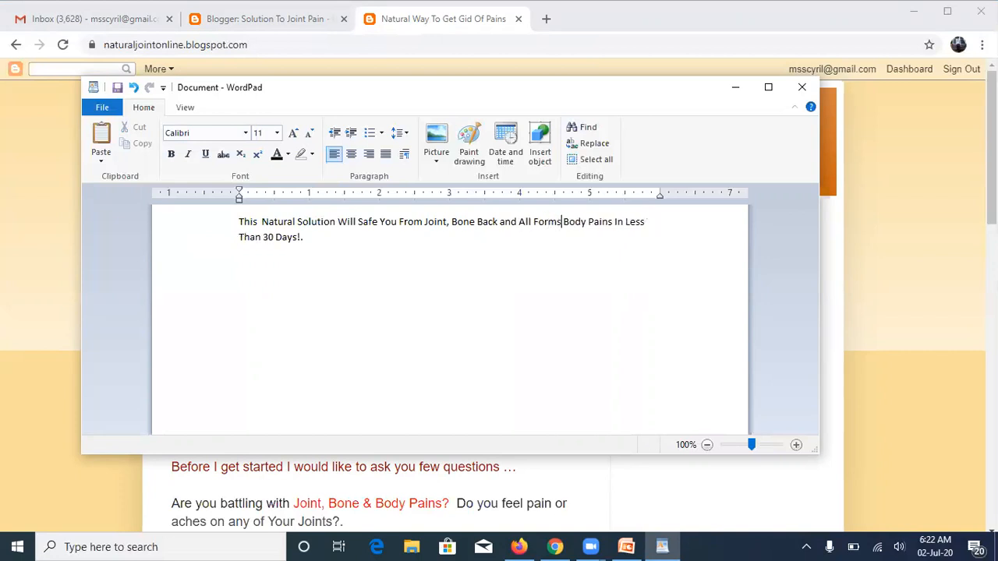
{"action": "type", "text": " Of"}
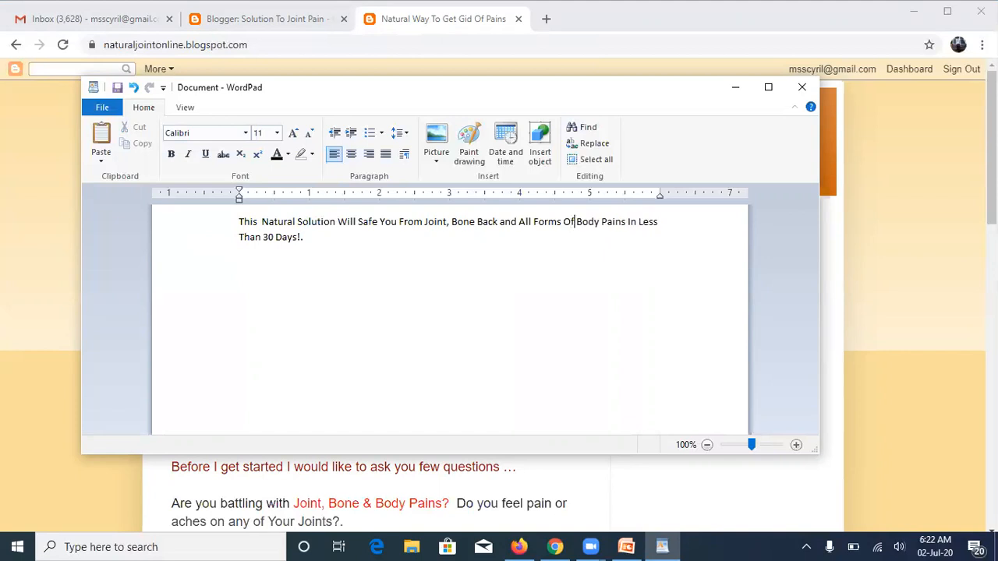
Step: Replace the sentence's ending after "Body Pains In" with "No Time." and copy the whole sentence
{"action": "left_click", "coordinate": [638, 222]}
{"action": "key", "text": "ctrl+shift+End"}
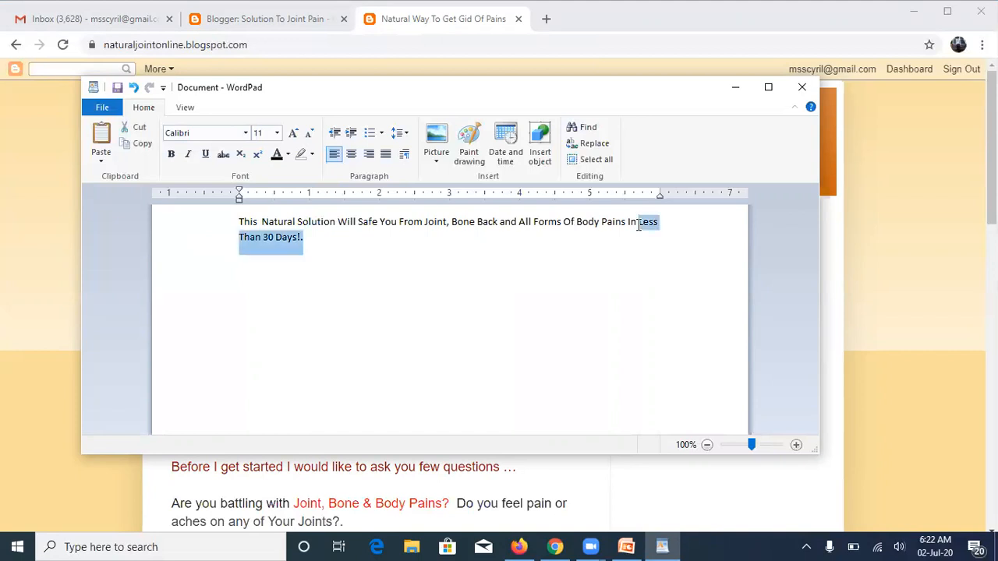
{"action": "type", "text": "No T"}
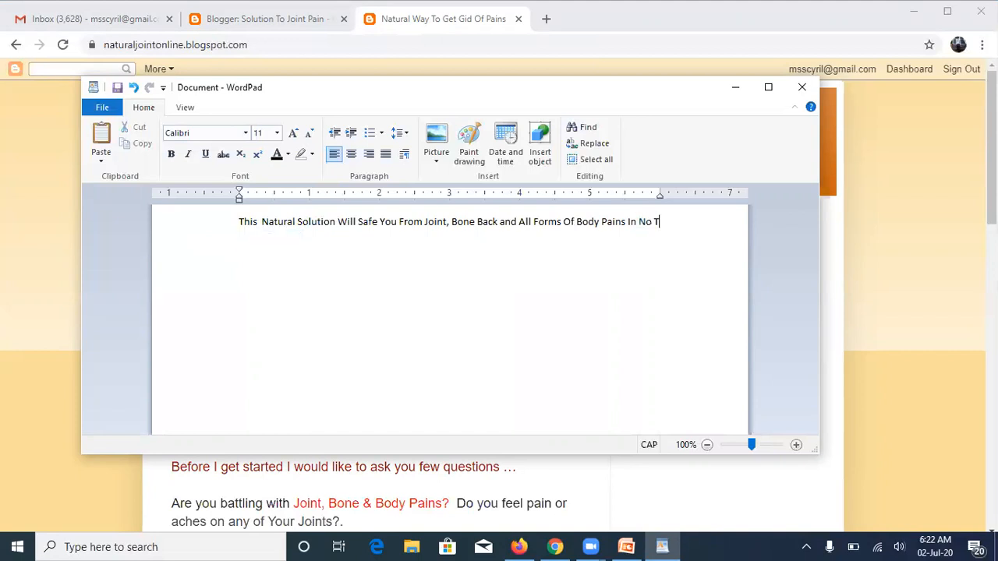
{"action": "type", "text": "ime."}
{"action": "double_click", "coordinate": [568, 222]}
{"action": "triple_click", "coordinate": [568, 222]}
{"action": "key", "text": "ctrl+c"}
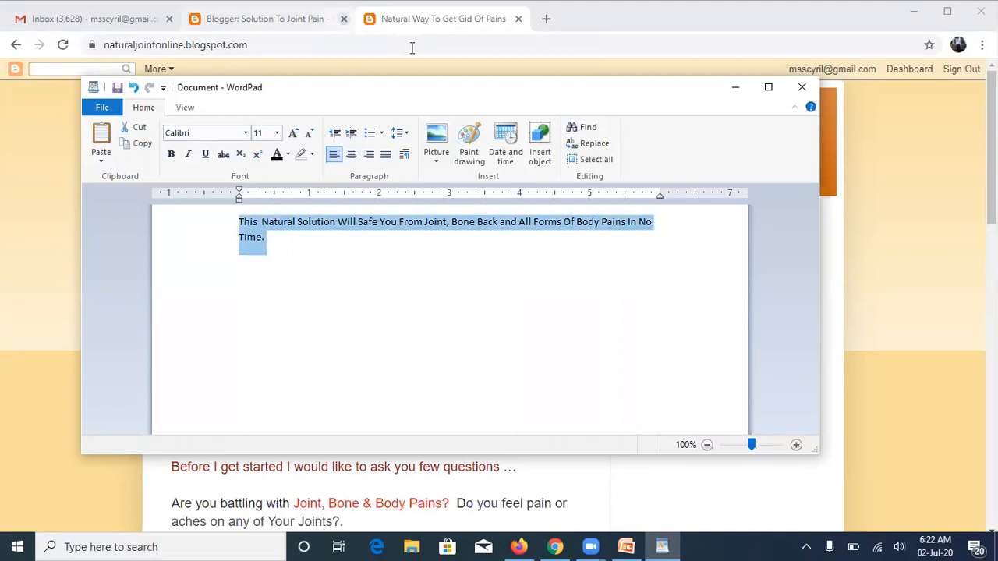
Step: Switch to the Blogger post and insert the image dgr8 from the Downloads folder on the line below the heading
{"action": "left_click", "coordinate": [294, 26]}
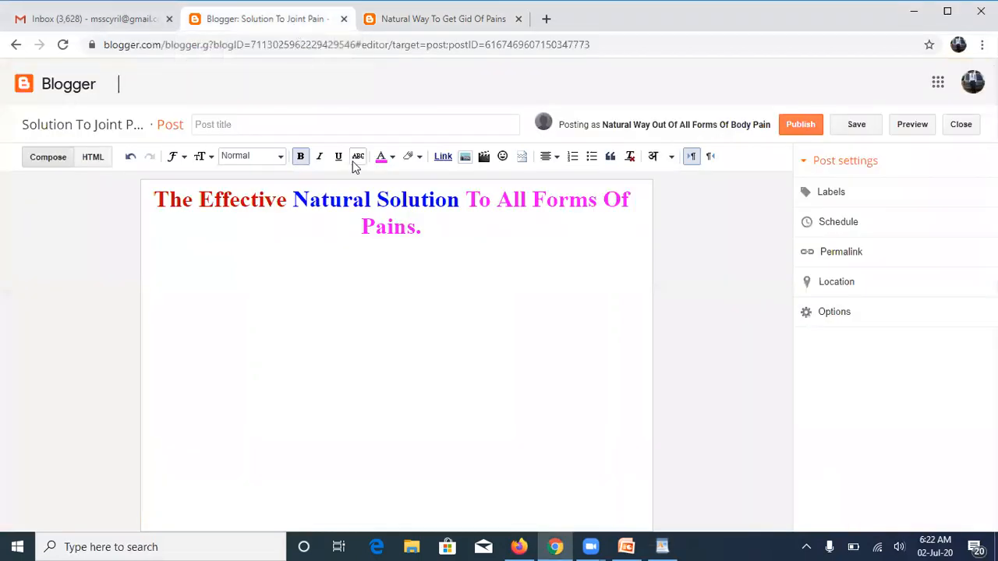
{"action": "left_click", "coordinate": [432, 241]}
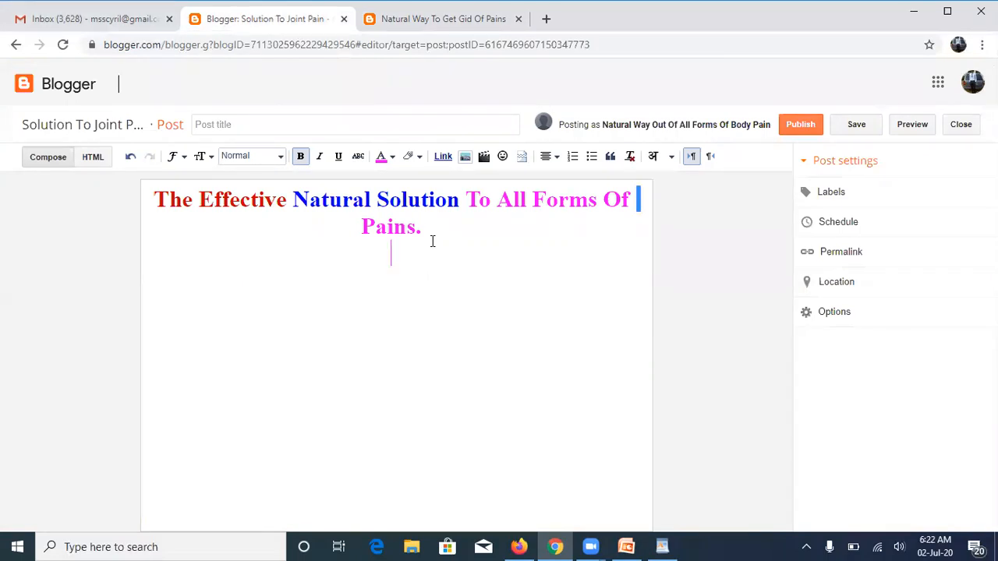
{"action": "left_click", "coordinate": [465, 158]}
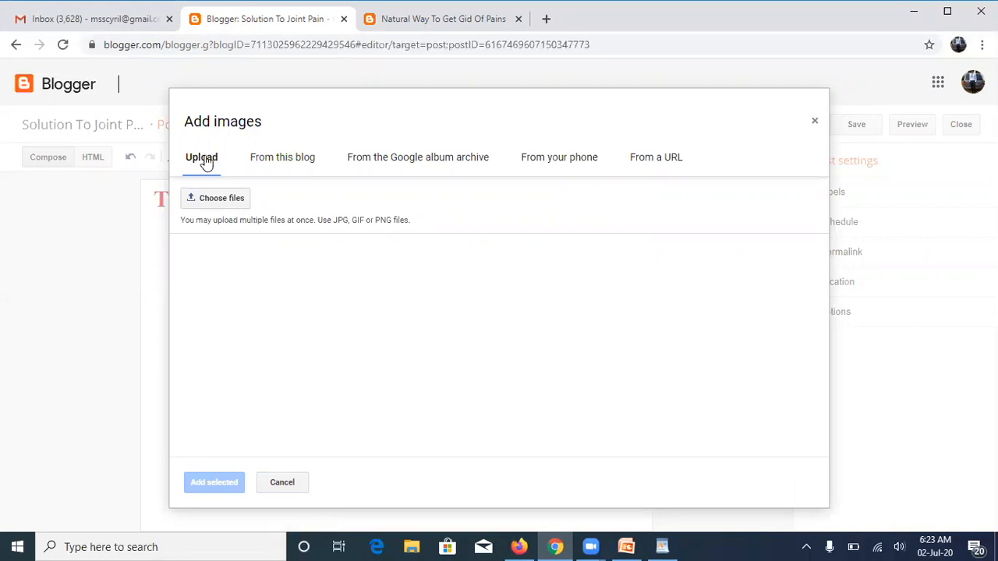
{"action": "left_click", "coordinate": [219, 202]}
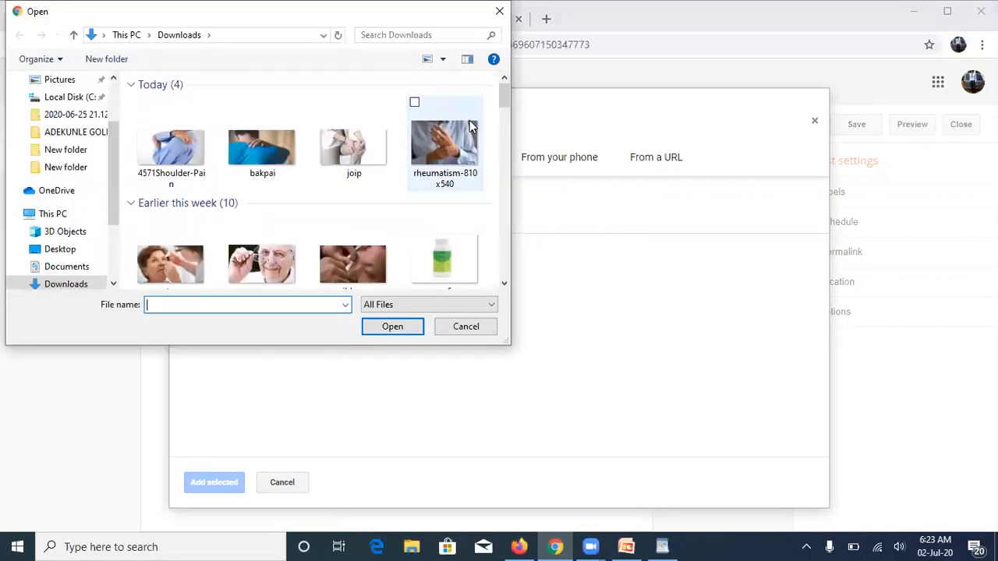
{"action": "left_click_drag", "start_coordinate": [502, 103], "coordinate": [507, 128]}
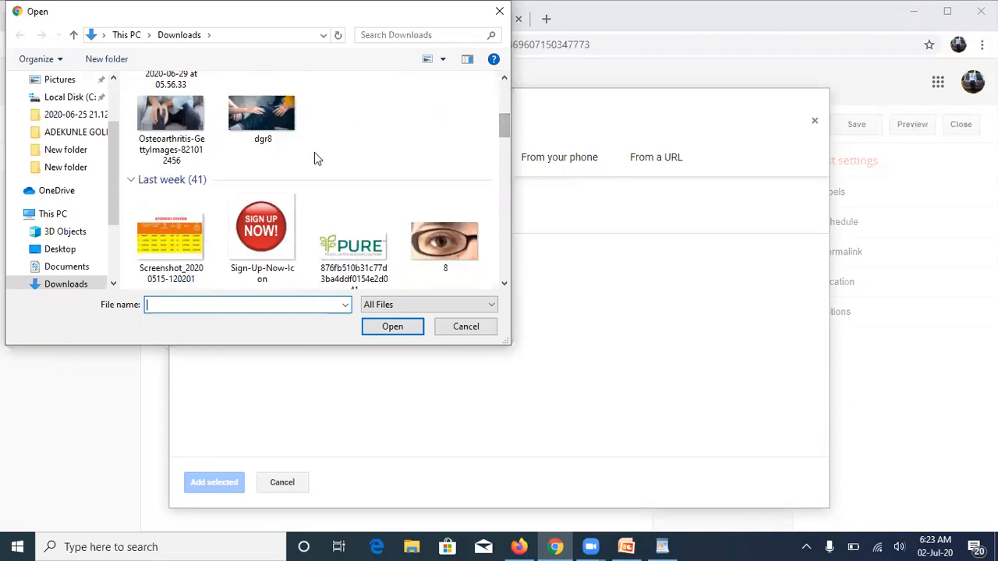
{"action": "double_click", "coordinate": [249, 121]}
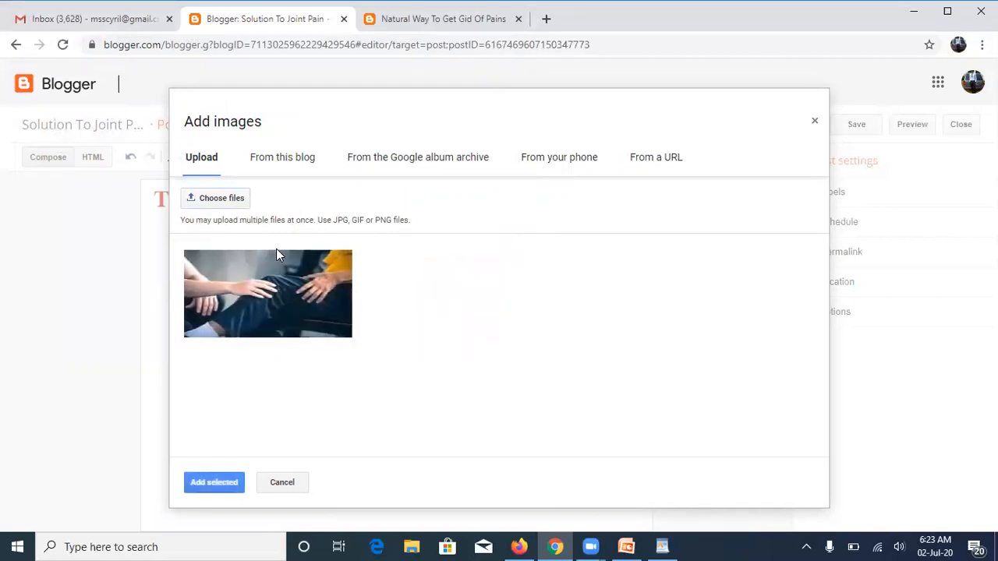
{"action": "left_click", "coordinate": [274, 290]}
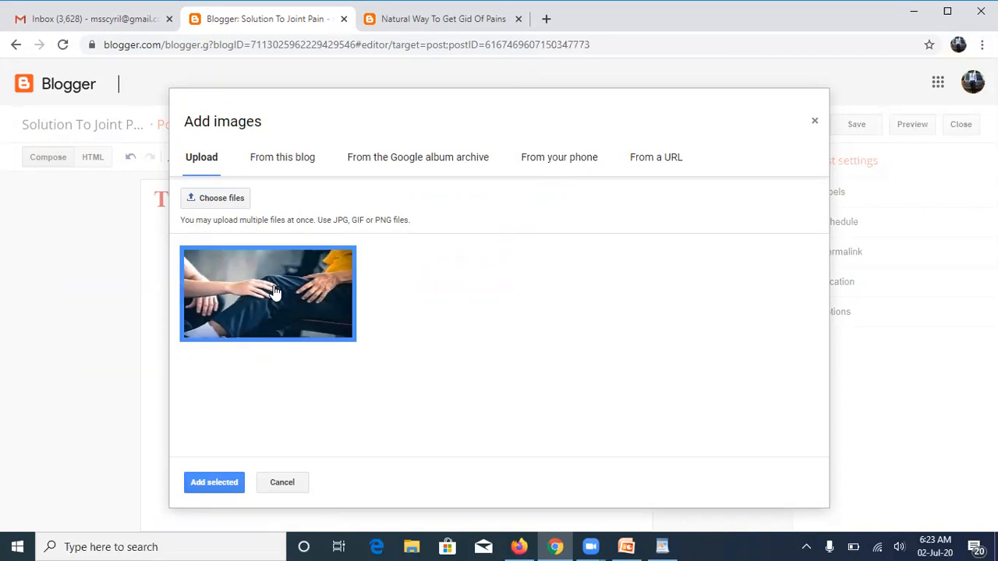
{"action": "left_click", "coordinate": [218, 484]}
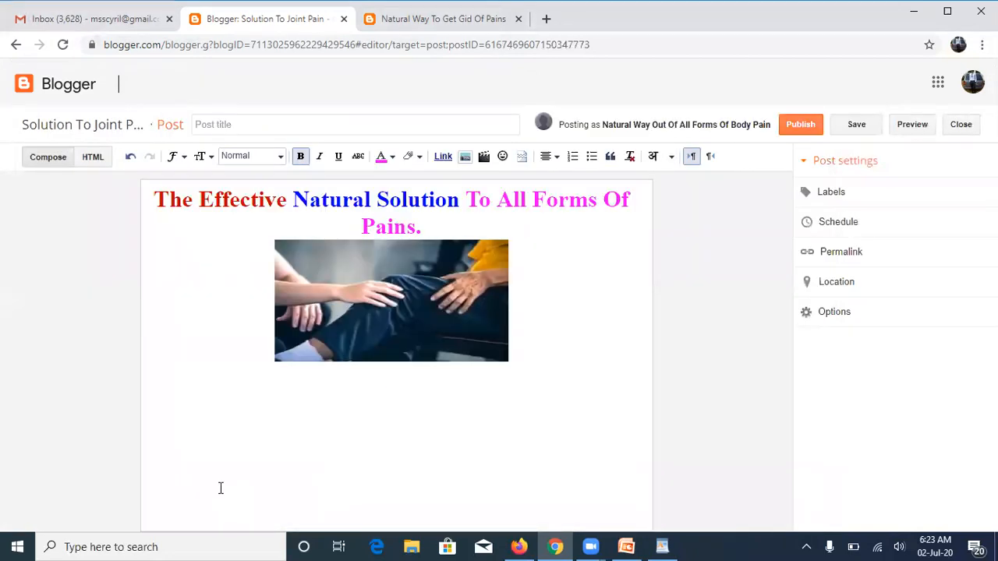
{"action": "left_click", "coordinate": [431, 228]}
{"action": "key", "text": "Return"}
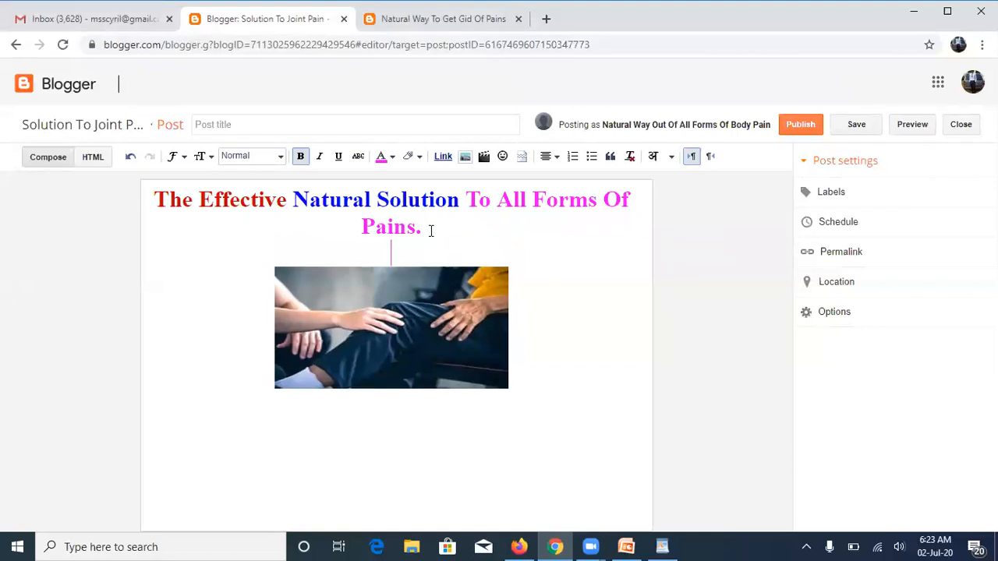
{"action": "key", "text": "BackSpace"}
Step: Left-align the line below the image and paste the copied sentence there
{"action": "left_click", "coordinate": [415, 398]}
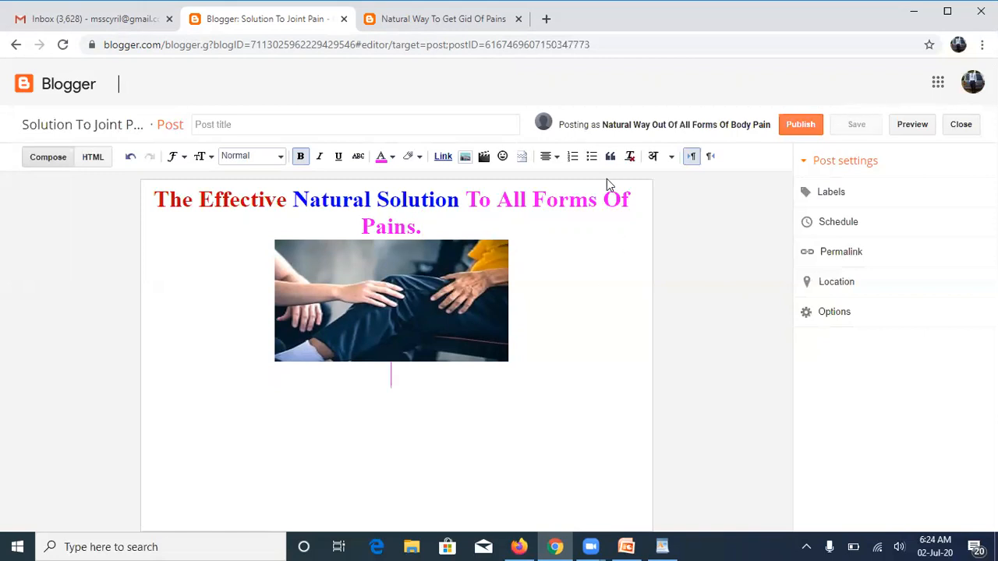
{"action": "left_click", "coordinate": [555, 158]}
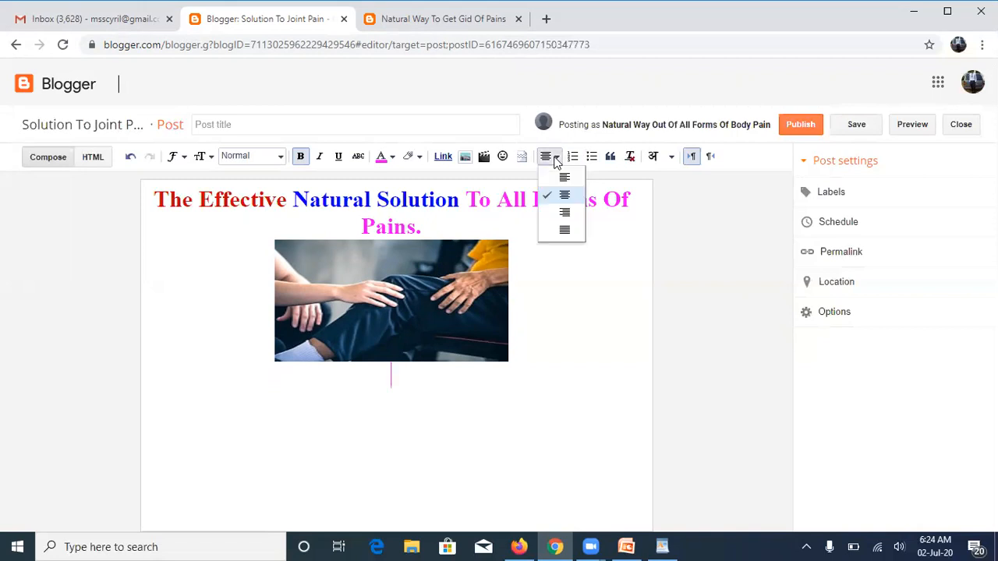
{"action": "left_click", "coordinate": [561, 177]}
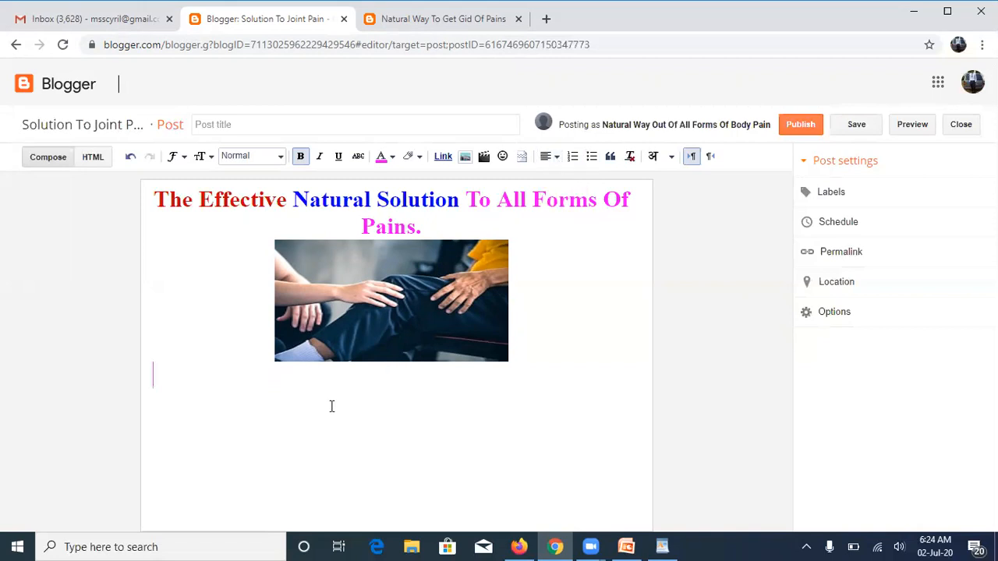
{"action": "key", "text": "ctrl+v"}
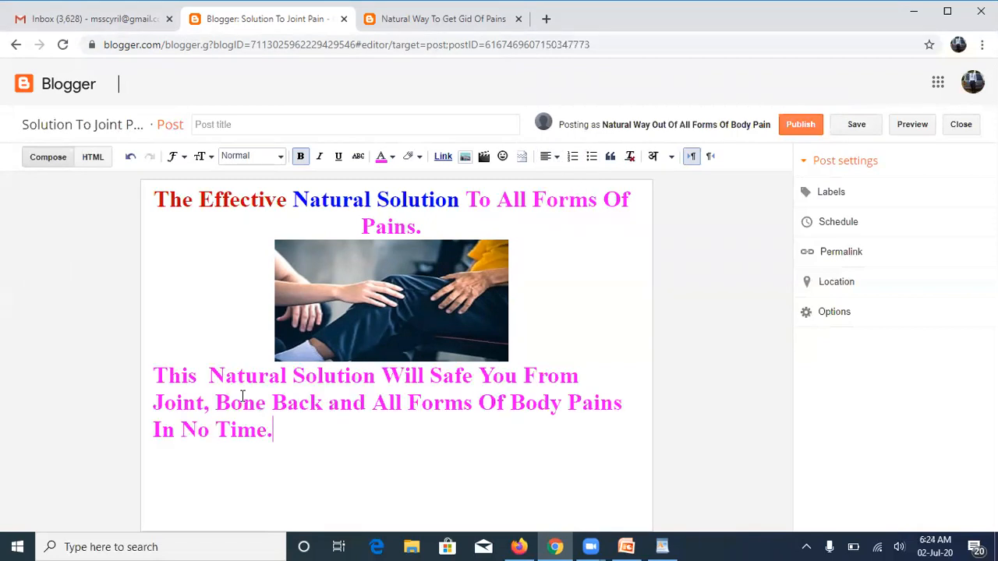
Step: Insert an empty line above the "This Natural Solution" sentence and remove the extra space after "This"
{"action": "left_click", "coordinate": [160, 377]}
{"action": "key", "text": "Return"}
{"action": "triple_click", "coordinate": [166, 403]}
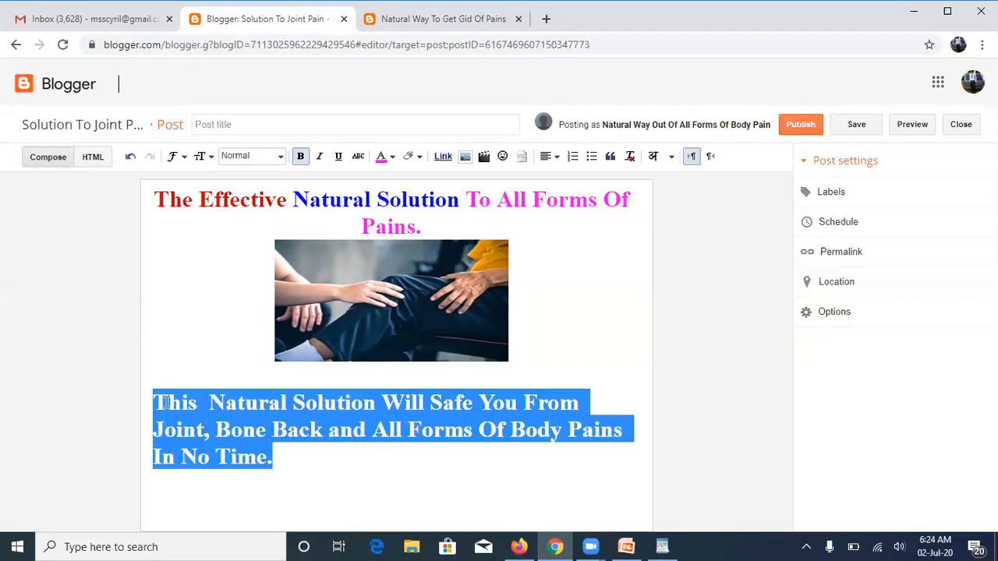
{"action": "left_click", "coordinate": [207, 403]}
{"action": "key", "text": "BackSpace"}
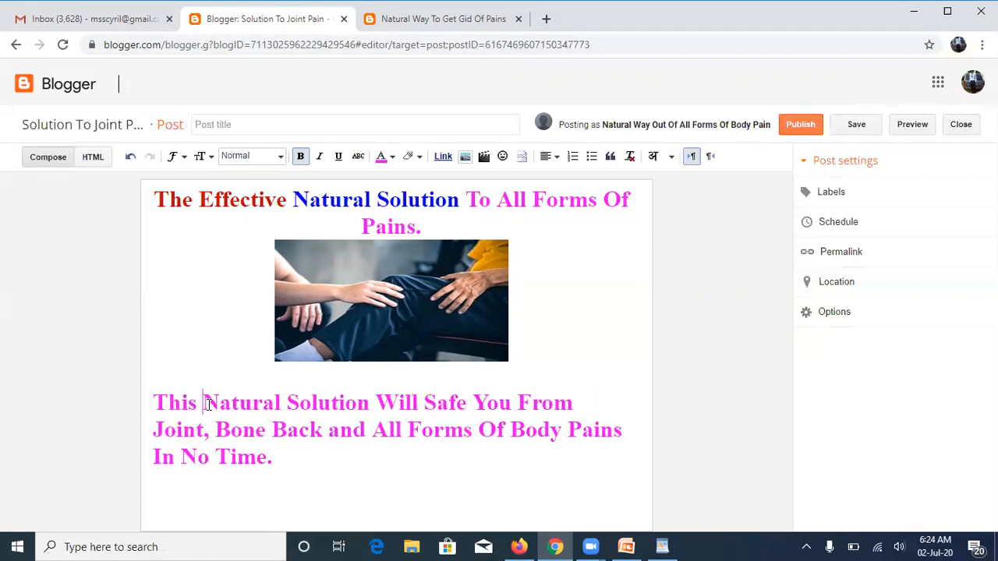
Step: Set the font size of the whole "This Natural Solution" sentence below the image to Large
{"action": "triple_click", "coordinate": [175, 402]}
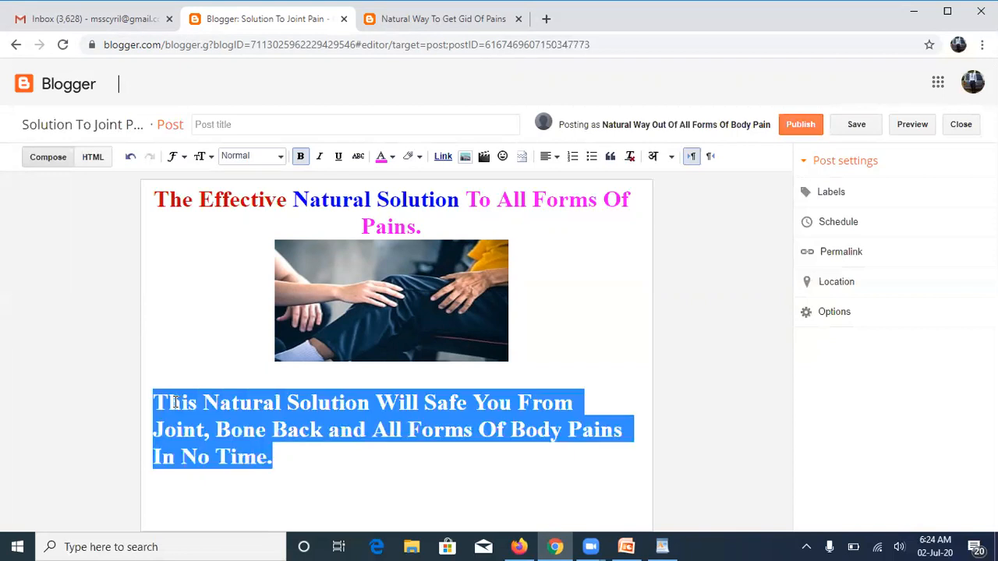
{"action": "left_click", "coordinate": [207, 158]}
{"action": "left_click", "coordinate": [208, 160]}
{"action": "left_click", "coordinate": [209, 160]}
{"action": "left_click", "coordinate": [223, 229]}
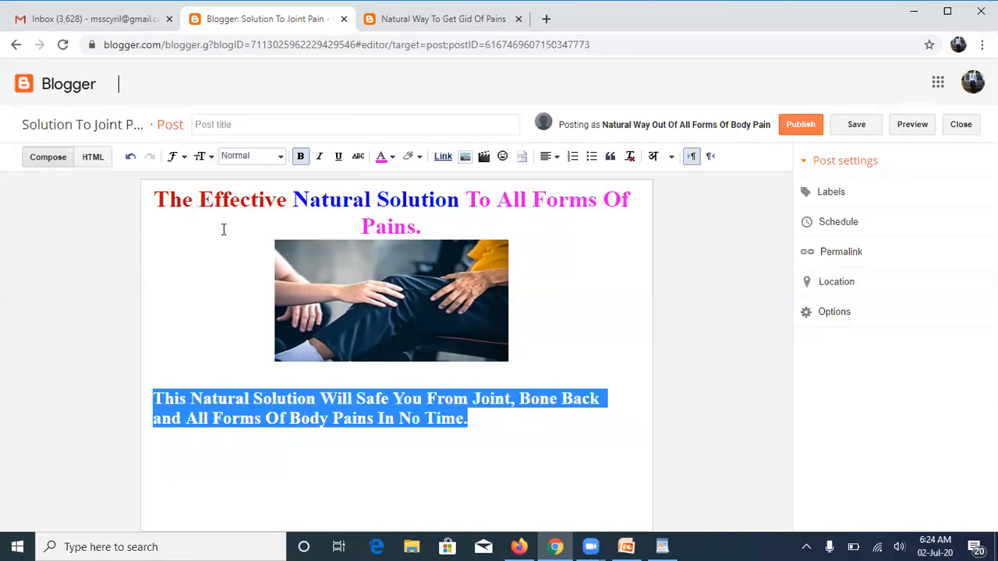
Step: Italicize the "This Natural Solution" sentence and colour it dark red
{"action": "left_click", "coordinate": [316, 158]}
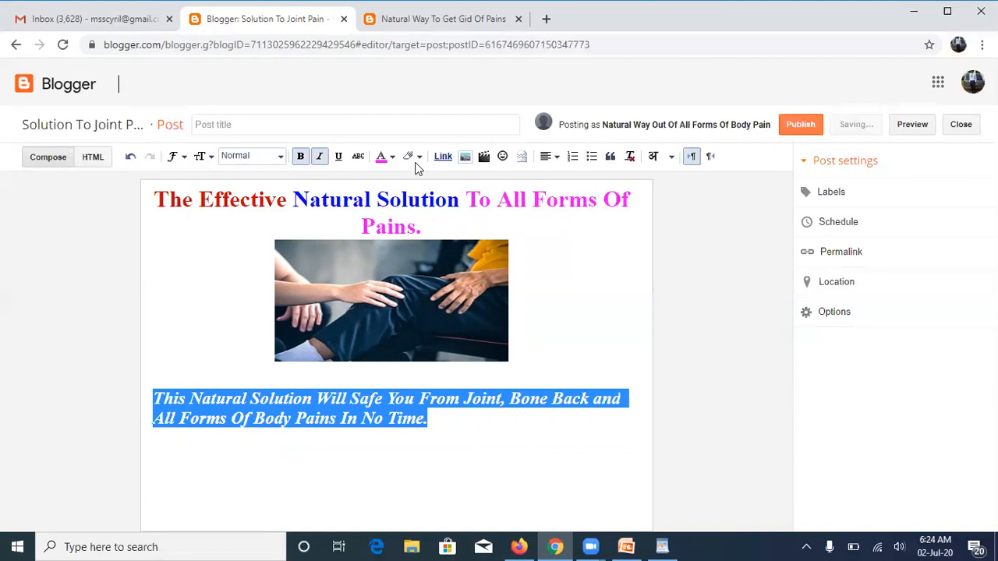
{"action": "left_click", "coordinate": [387, 160]}
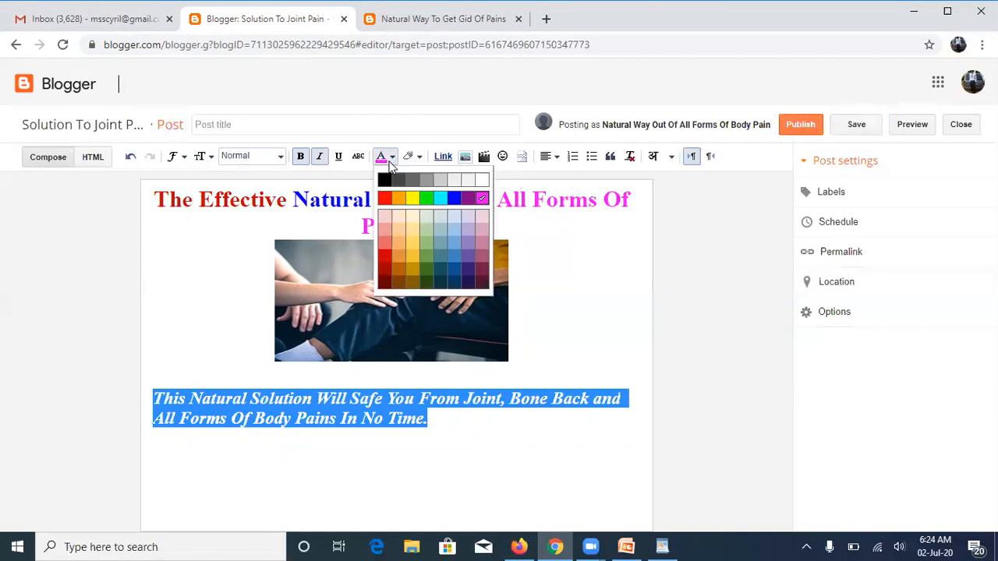
{"action": "left_click", "coordinate": [389, 275]}
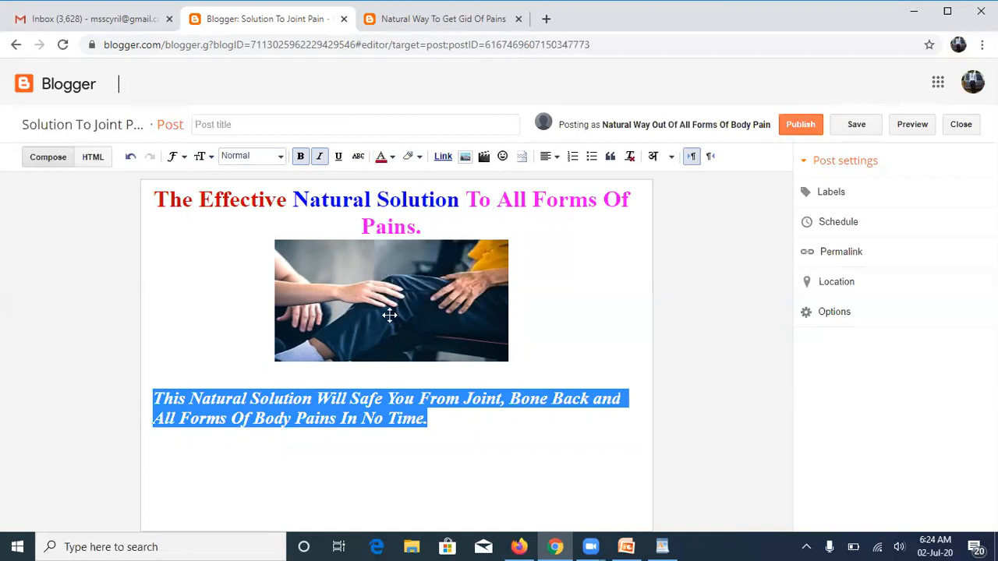
{"action": "left_click", "coordinate": [445, 424]}
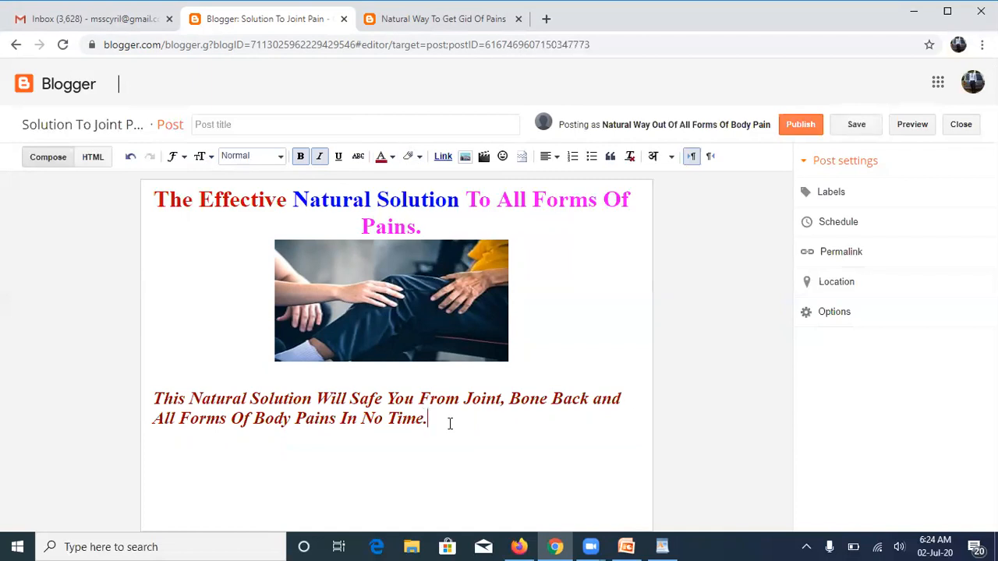
Step: Insert a comma after "Bone" in the dark red sentence
{"action": "left_click", "coordinate": [548, 405]}
{"action": "type", "text": ","}
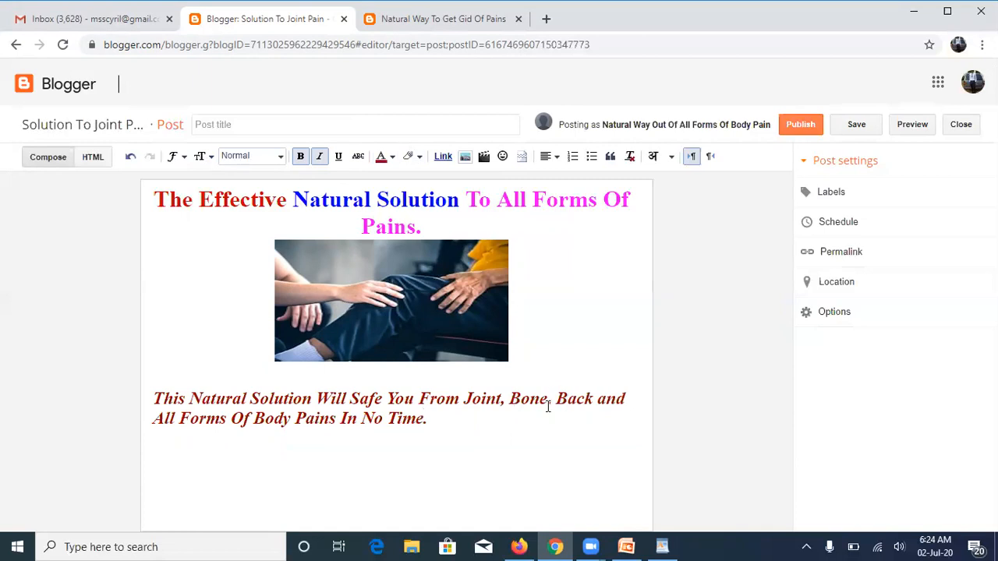
{"action": "left_click", "coordinate": [437, 423]}
{"action": "left_click", "coordinate": [425, 23]}
{"action": "key", "text": "ctrl+shift+Tab"}
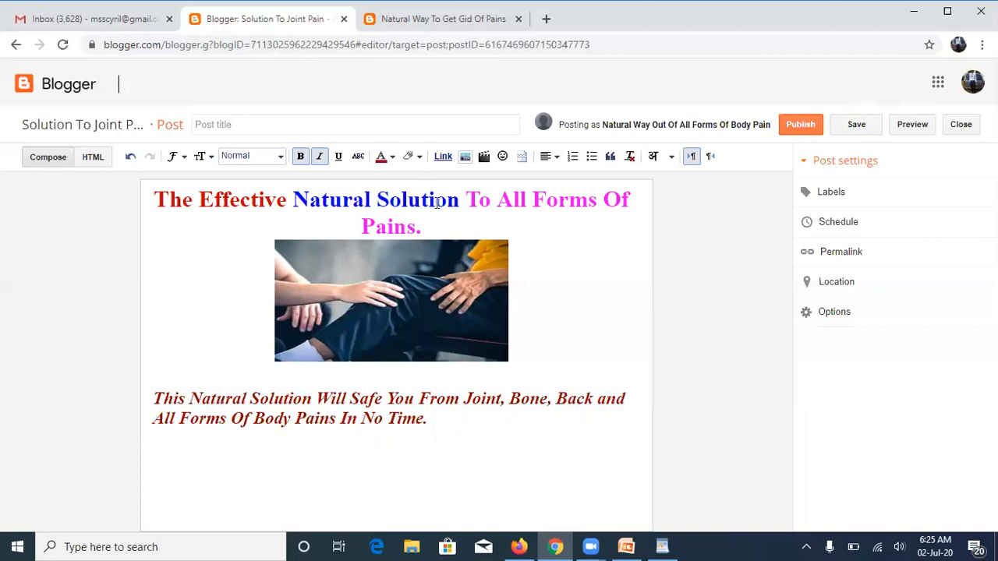
Step: Add an empty line between the heading and the image, and start a new line below the dark red sentence
{"action": "left_click", "coordinate": [425, 228]}
{"action": "key", "text": "Return"}
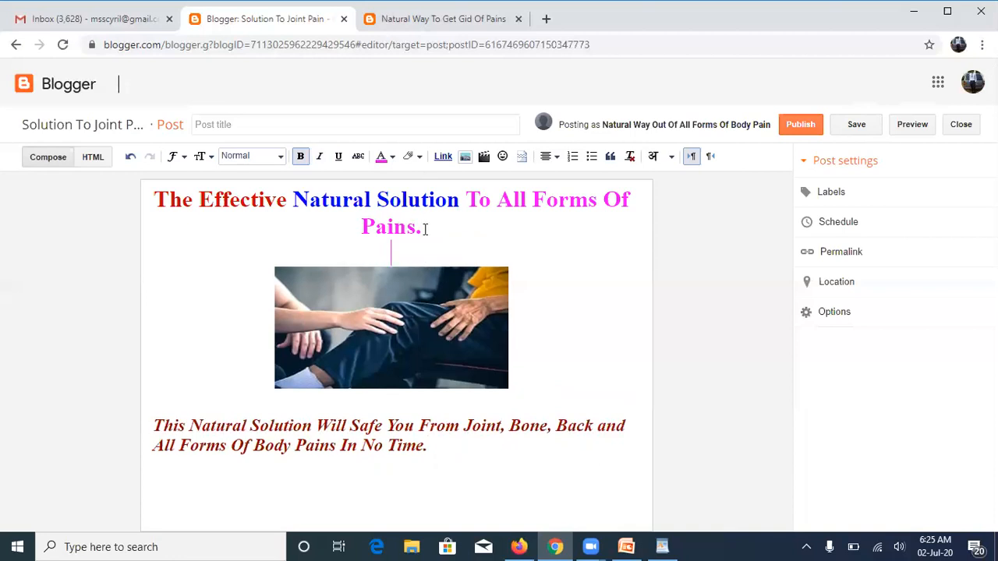
{"action": "left_click", "coordinate": [423, 466]}
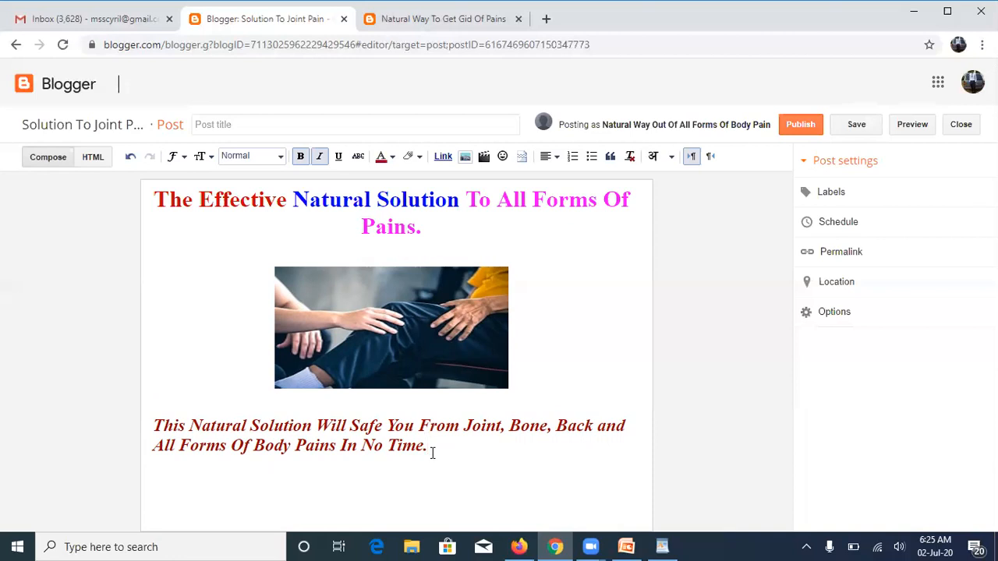
{"action": "key", "text": "Return"}
Step: On the example page, select and copy the text from "Before I get started" through "about their pains anymore."
{"action": "left_click", "coordinate": [407, 27]}
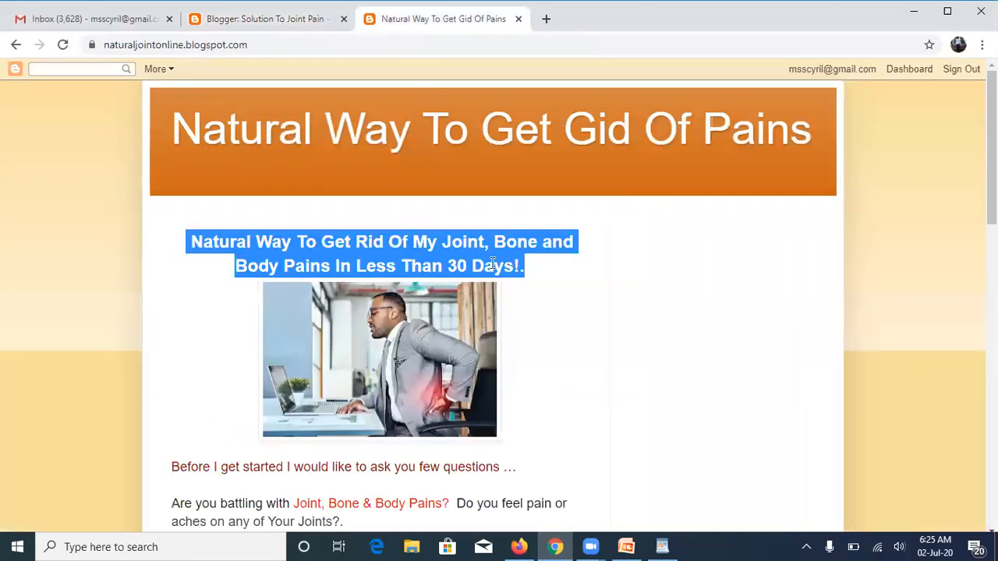
{"action": "scroll", "coordinate": [499, 297], "scroll_direction": "down", "scroll_amount": 4}
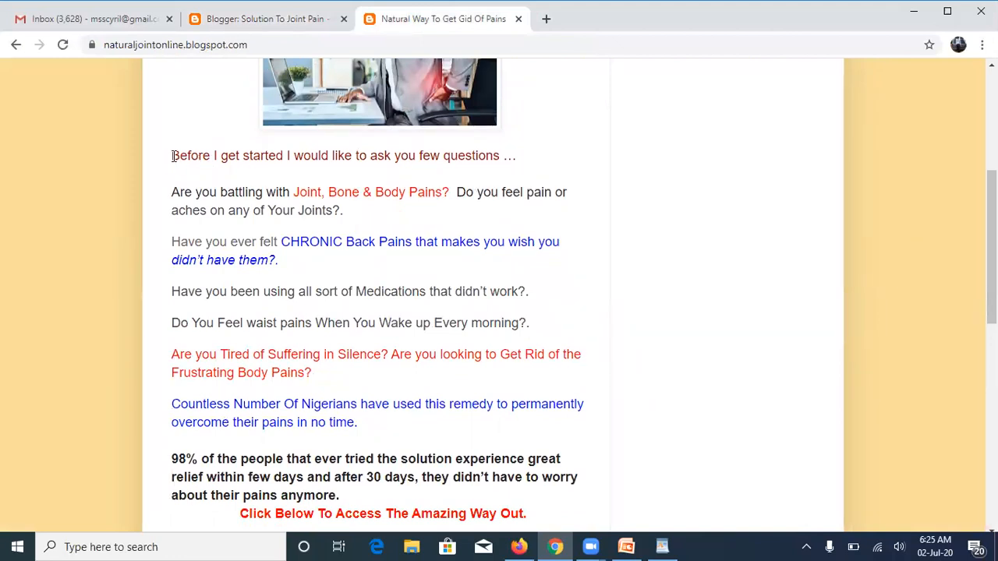
{"action": "triple_click", "coordinate": [173, 152]}
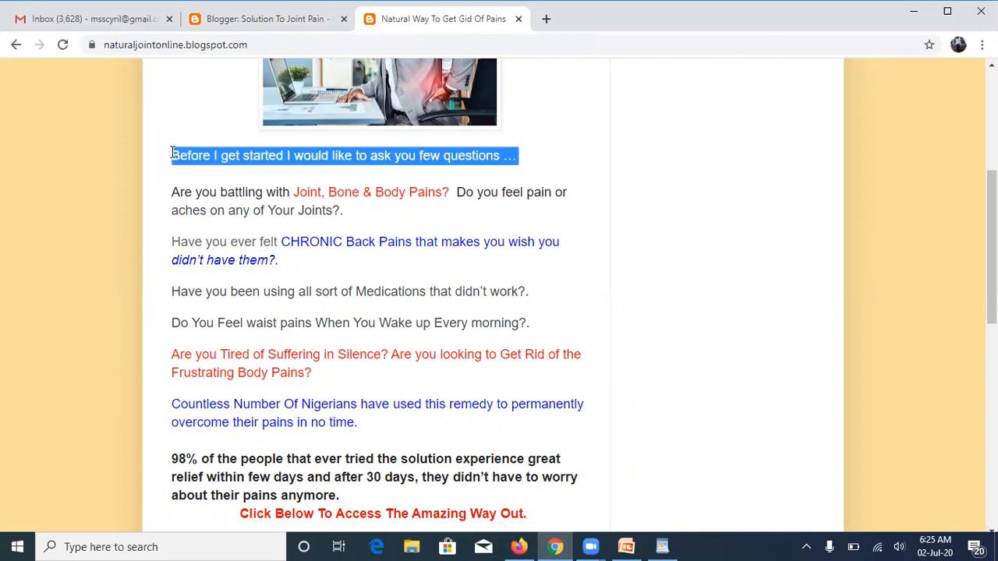
{"action": "key", "text": "shift+Down"}
{"action": "key", "text": "shift+Down"}
{"action": "key", "text": "shift+Down"}
{"action": "key", "text": "shift+Down"}
{"action": "key", "text": "shift+Down"}
{"action": "key", "text": "shift+Down"}
{"action": "key", "text": "shift+Down"}
{"action": "key", "text": "shift+Down"}
{"action": "key", "text": "shift+Down"}
{"action": "key", "text": "shift+Down"}
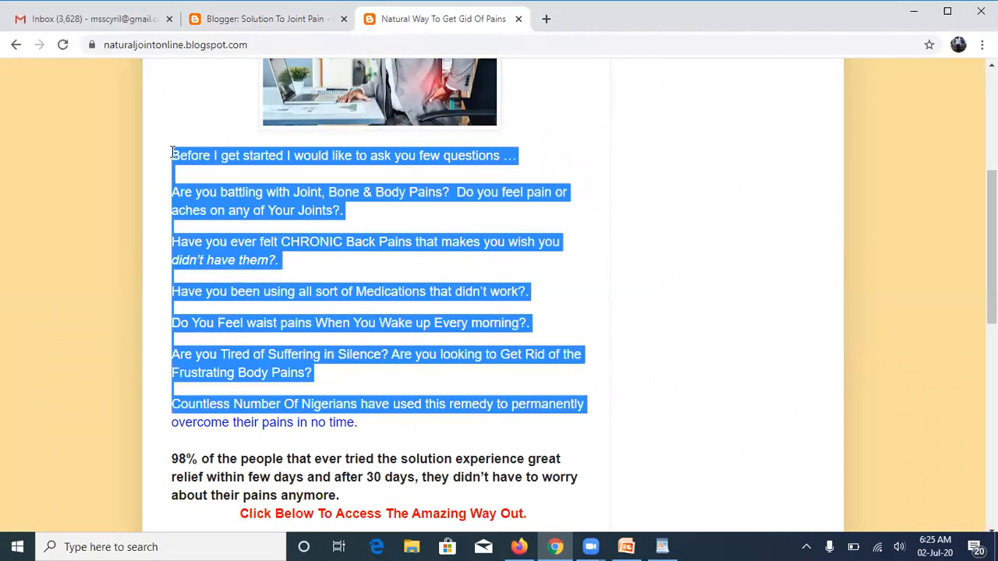
{"action": "key", "text": "shift+Down"}
{"action": "key", "text": "shift+Down"}
{"action": "key", "text": "shift+Down"}
{"action": "key", "text": "shift+Down"}
{"action": "key", "text": "shift+Down"}
{"action": "key", "text": "shift+Down"}
{"action": "key", "text": "shift+Down"}
{"action": "key", "text": "shift+Down"}
{"action": "key", "text": "shift+Down"}
{"action": "key", "text": "shift+Down"}
{"action": "key", "text": "shift+Up"}
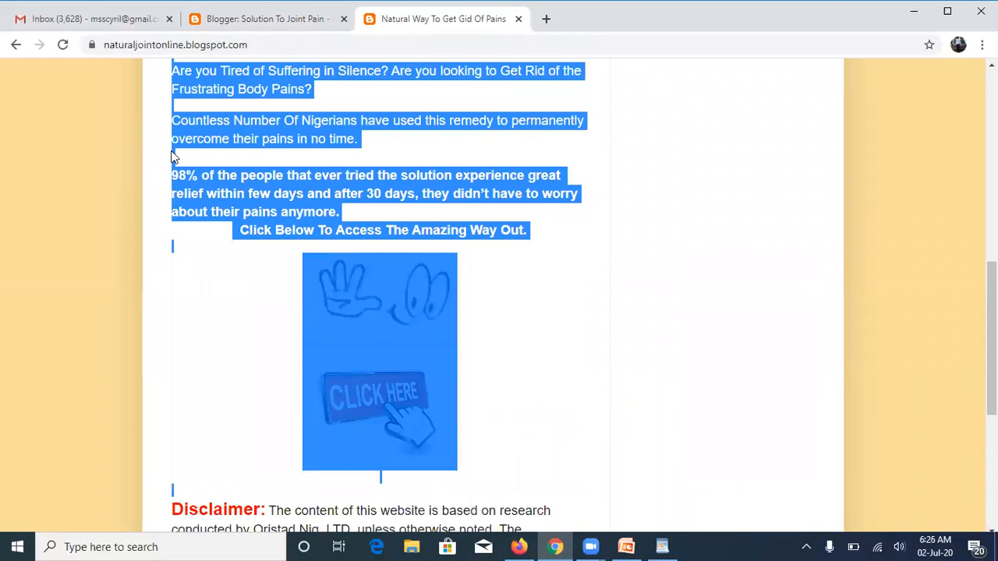
{"action": "key", "text": "shift+Up"}
{"action": "key", "text": "shift+Up"}
{"action": "key", "text": "shift+Up"}
{"action": "key", "text": "shift+Up"}
{"action": "key", "text": "shift+Up"}
{"action": "key", "text": "shift+Down"}
{"action": "key", "text": "shift+Down"}
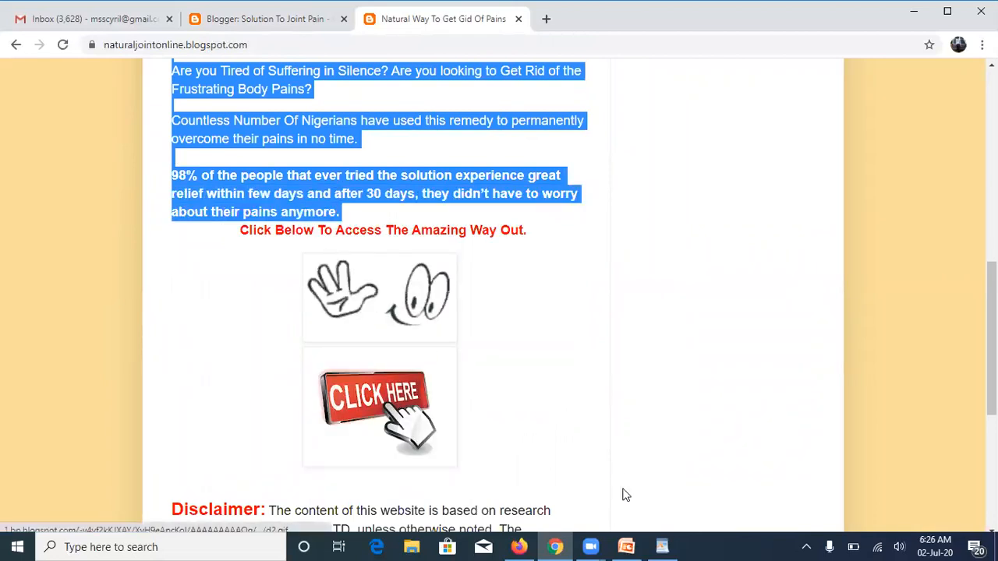
Step: Switch to WordPad, replace the selected sentence with the copied text, and copy its first line, "Before I get started I would like to ask you few questions …"
{"action": "left_click", "coordinate": [662, 547]}
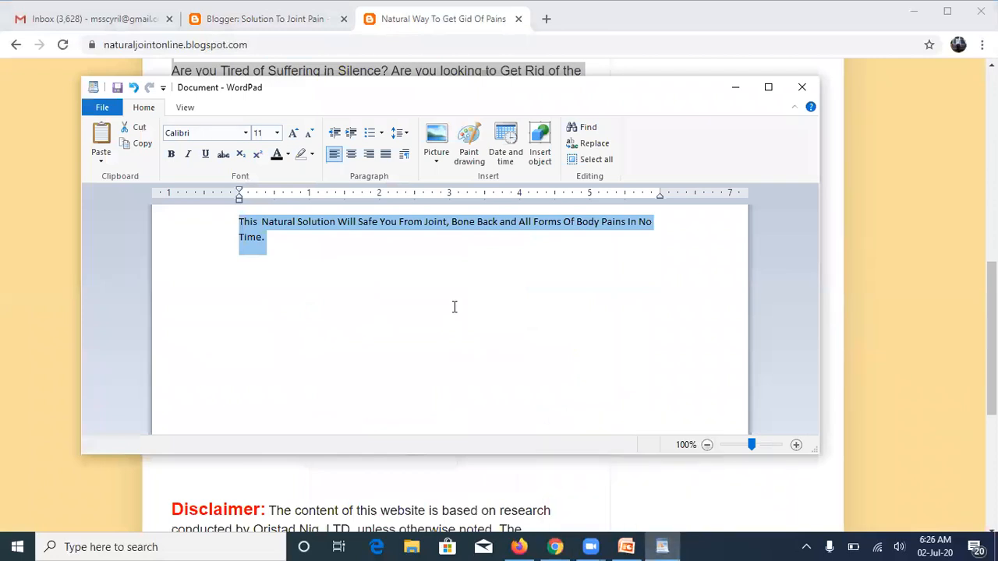
{"action": "key", "text": "ctrl+v"}
{"action": "left_click_drag", "start_coordinate": [806, 361], "coordinate": [826, 175]}
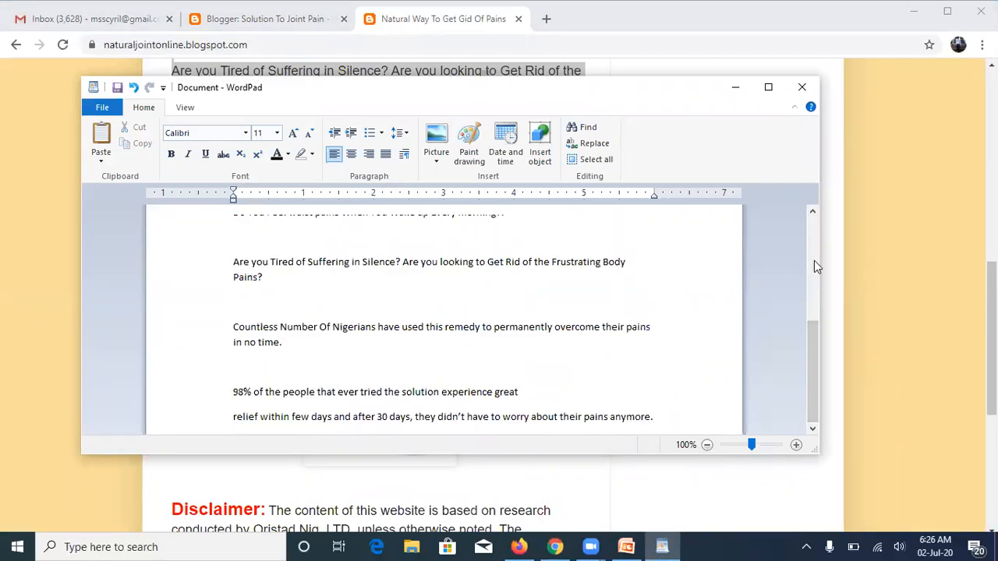
{"action": "left_click_drag", "start_coordinate": [812, 339], "coordinate": [808, 231]}
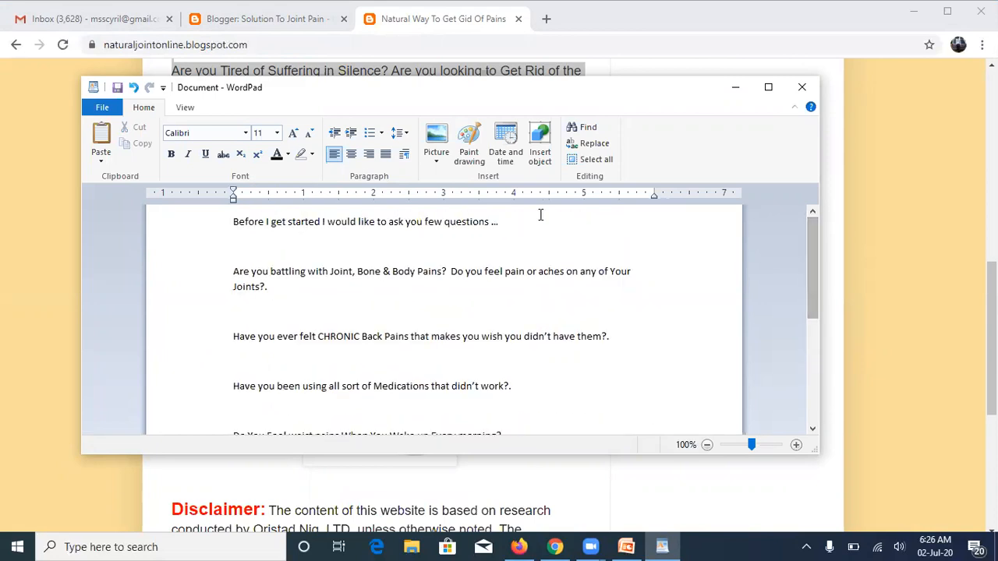
{"action": "triple_click", "coordinate": [431, 225]}
{"action": "key", "text": "ctrl+c"}
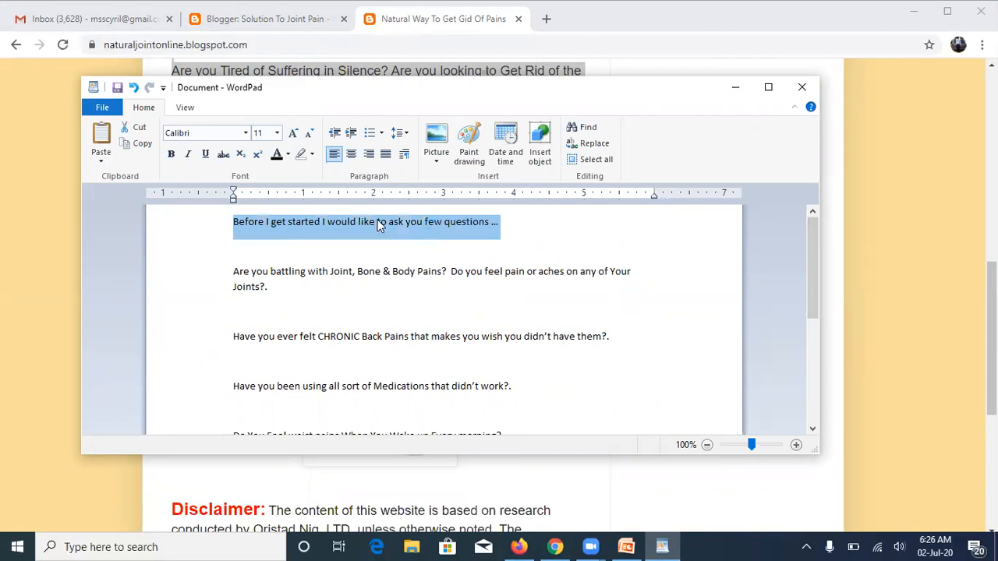
Step: Switch to the Blogger post and paste the copied line below the dark red sentence, separated by an empty line
{"action": "left_click", "coordinate": [300, 35]}
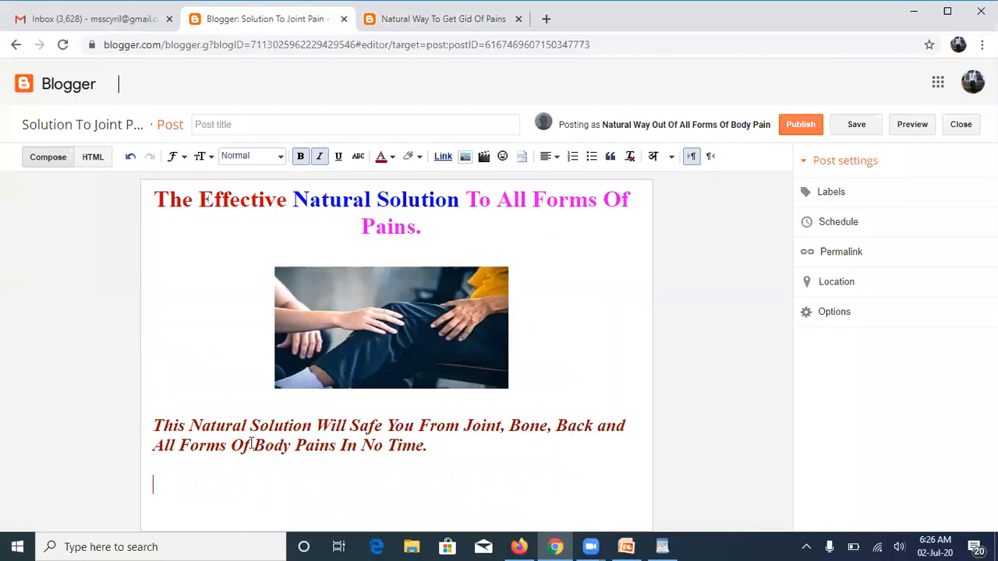
{"action": "key", "text": "Up"}
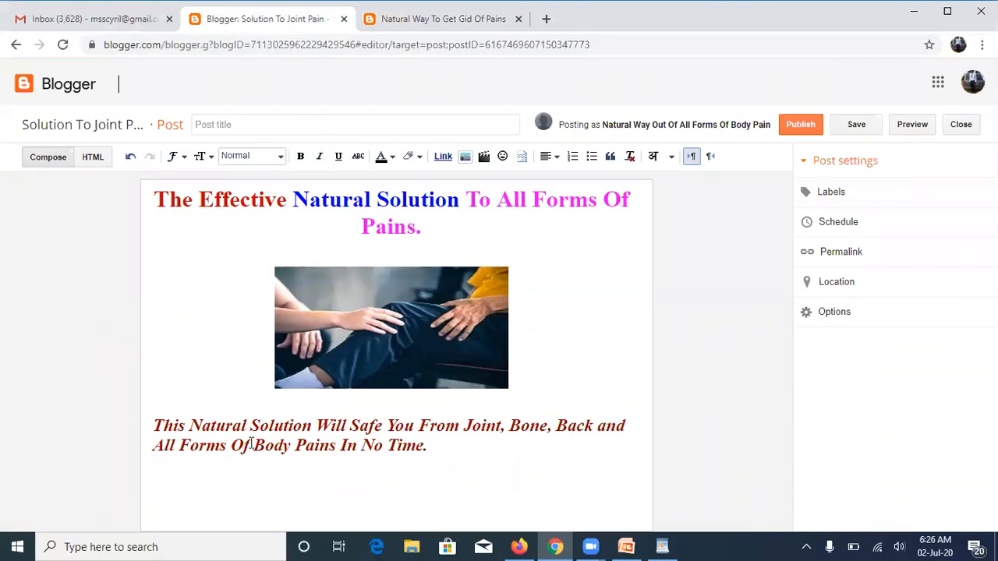
{"action": "key", "text": "ctrl+v"}
{"action": "left_click", "coordinate": [251, 443]}
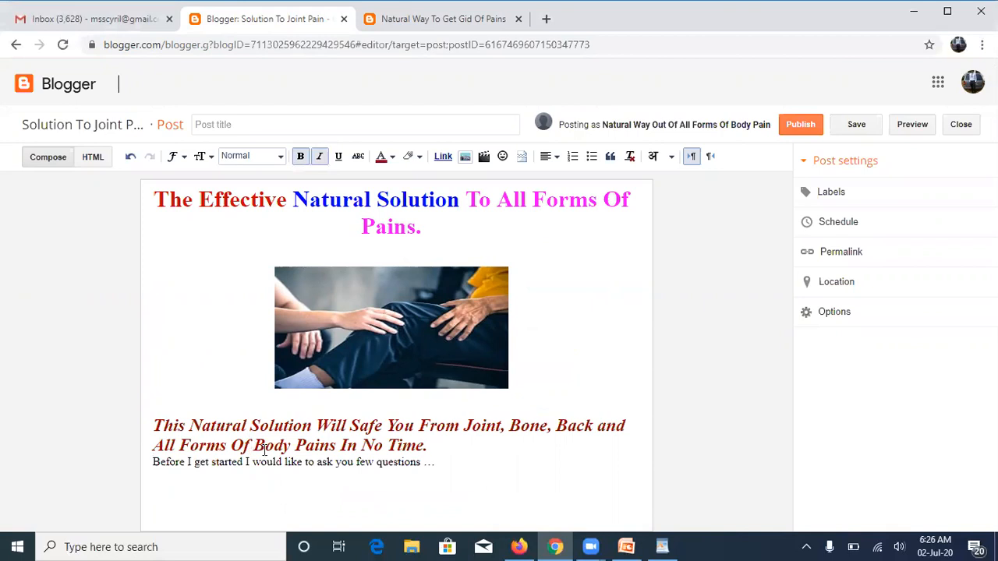
{"action": "key", "text": "Return"}
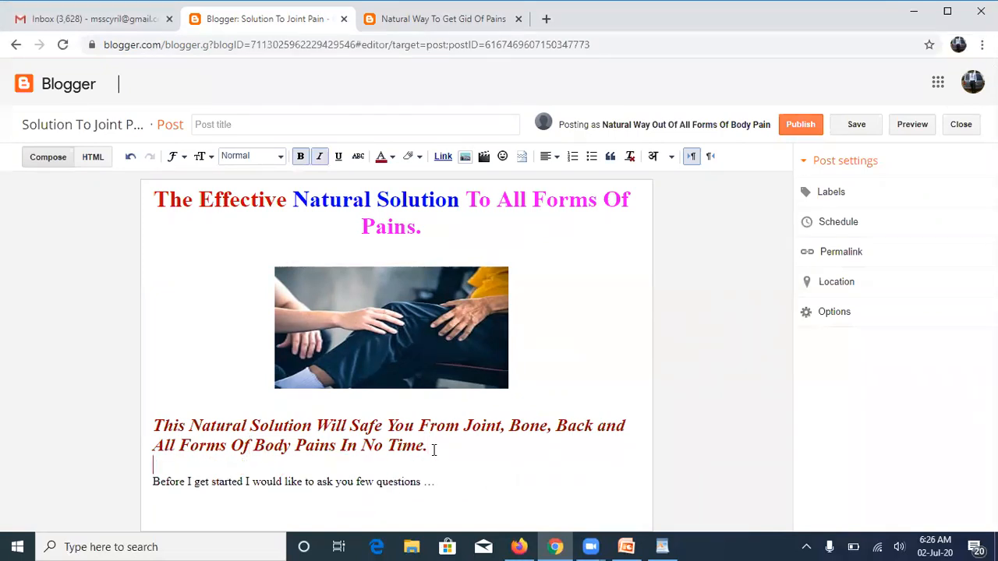
Step: Format the "Before I get started" line in Large font size and blue text
{"action": "left_click", "coordinate": [342, 485], "text": "shift"}
{"action": "triple_click", "coordinate": [341, 485]}
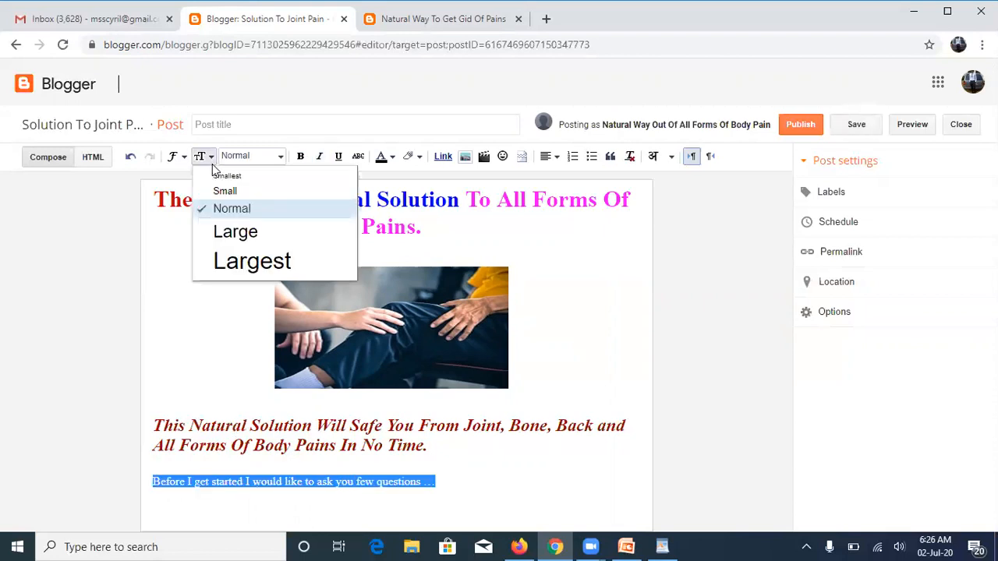
{"action": "left_click", "coordinate": [227, 231]}
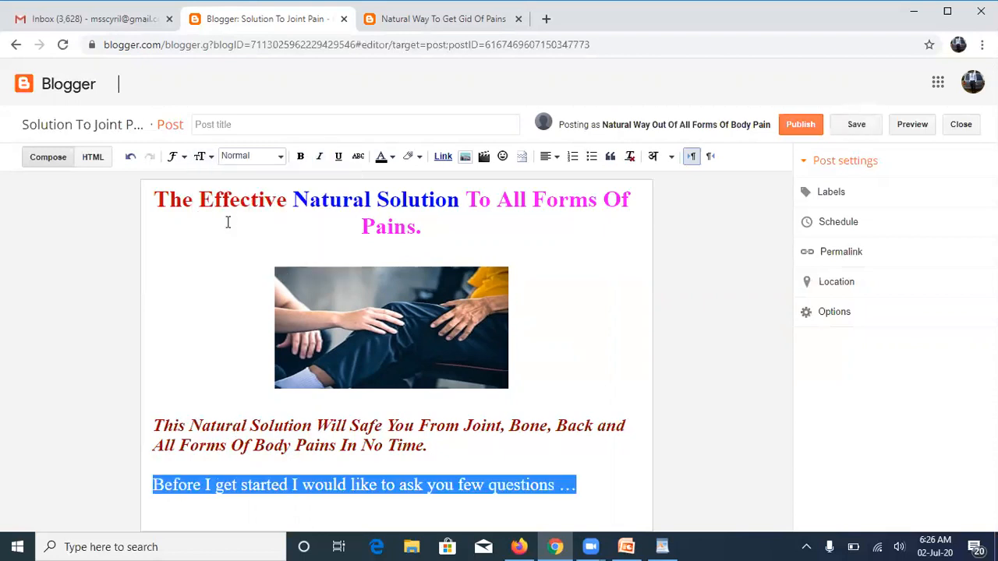
{"action": "left_click", "coordinate": [389, 159]}
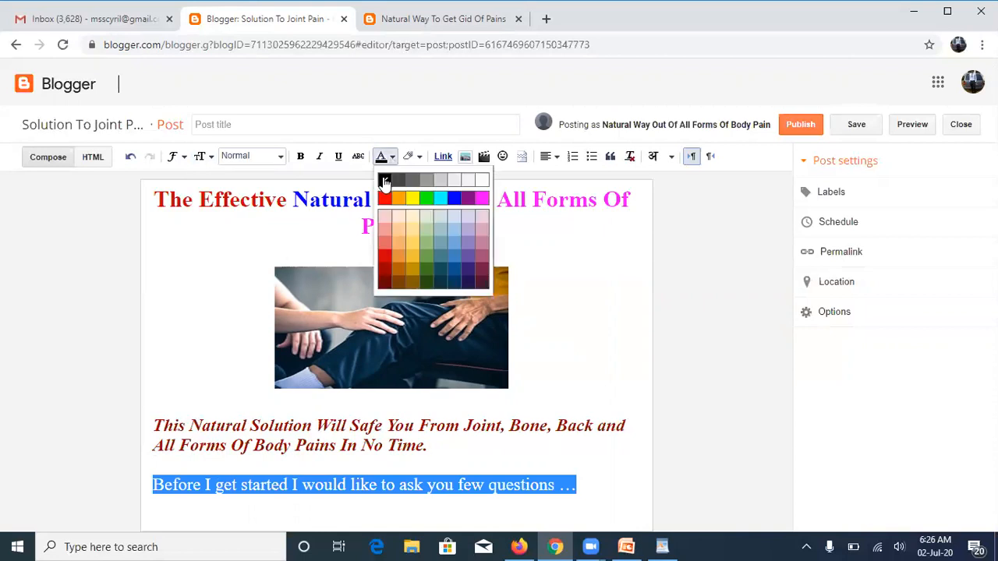
{"action": "left_click", "coordinate": [383, 179]}
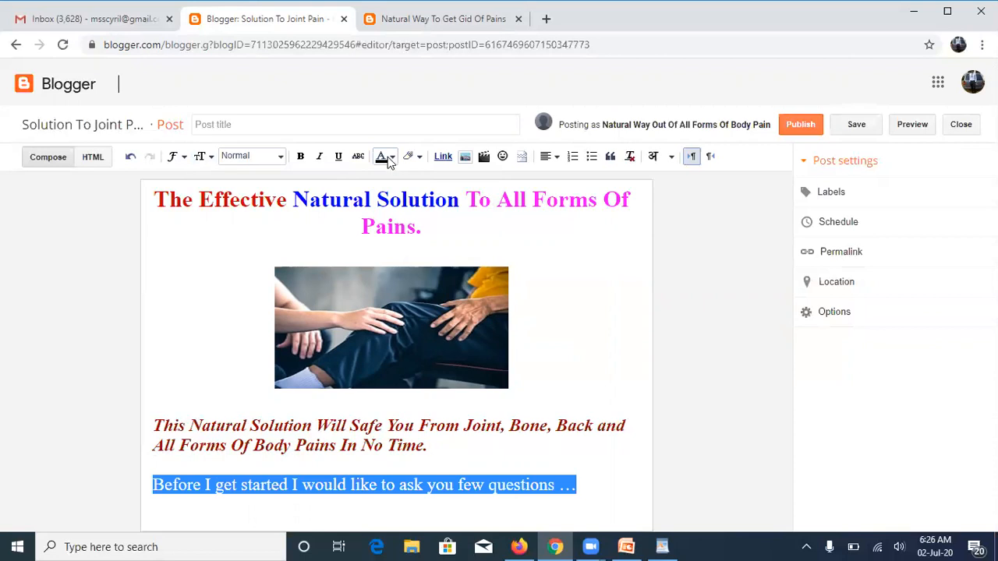
{"action": "left_click", "coordinate": [389, 159]}
{"action": "left_click", "coordinate": [453, 201]}
{"action": "left_click", "coordinate": [457, 516]}
Step: Switch to WordPad and delete the blank lines separating the five questions and the "Countless Number Of Nigerians" paragraph
{"action": "left_click", "coordinate": [662, 547]}
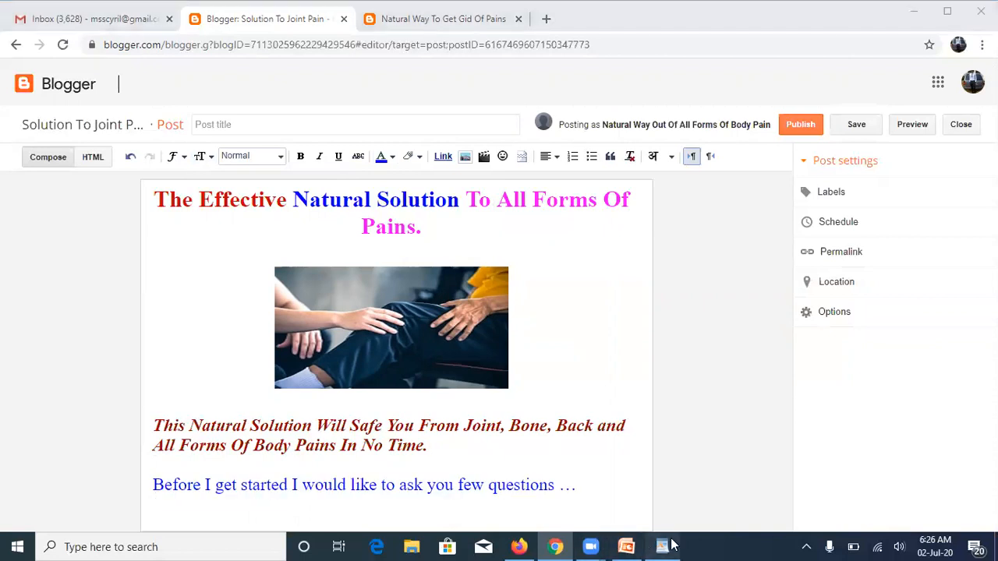
{"action": "left_click", "coordinate": [359, 311]}
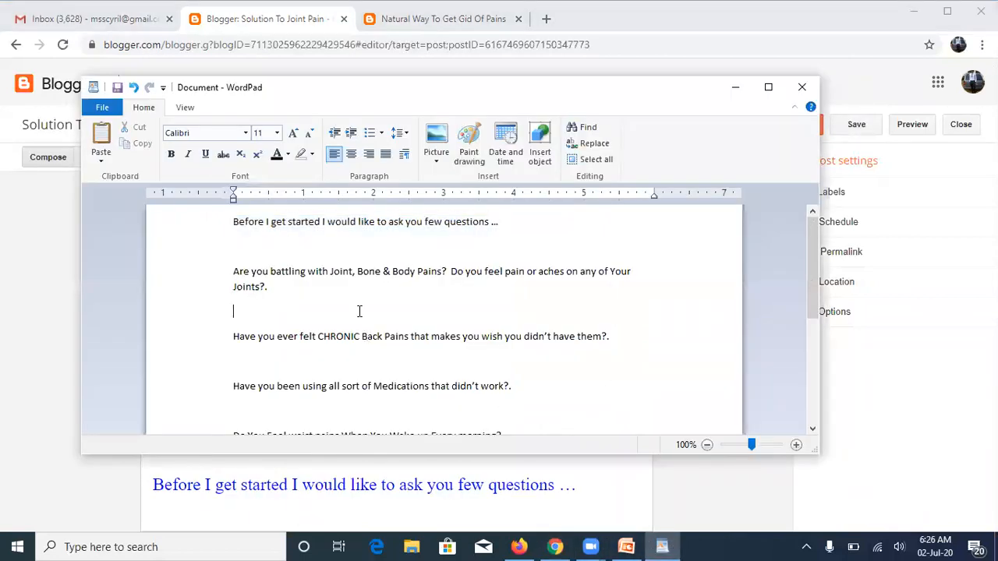
{"action": "key", "text": "BackSpace"}
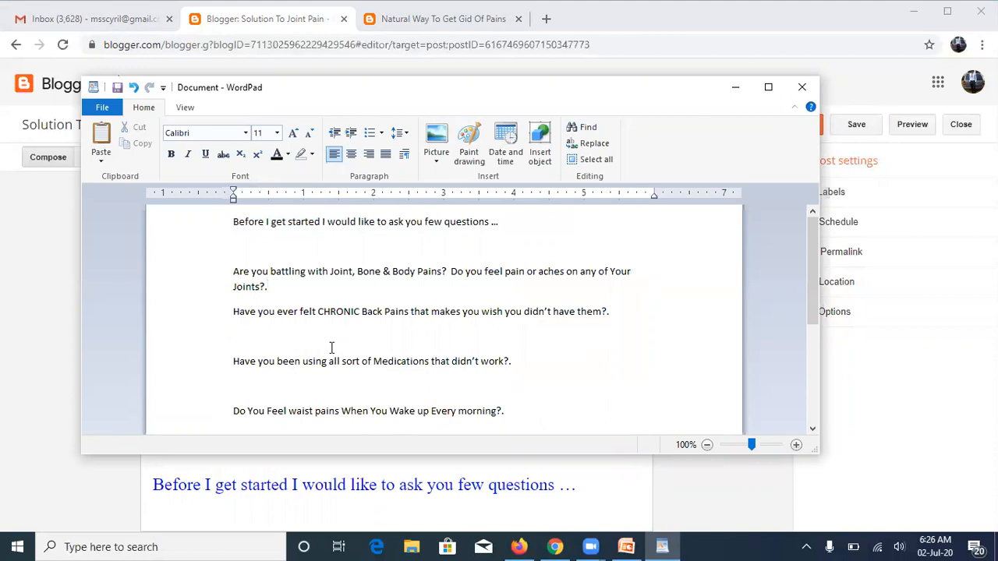
{"action": "key", "text": "BackSpace"}
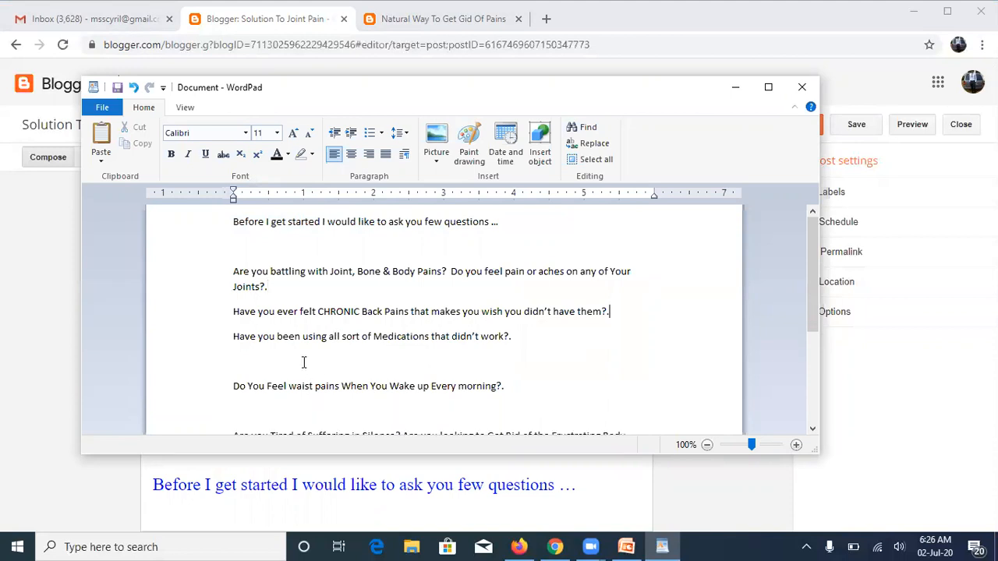
{"action": "key", "text": "BackSpace"}
{"action": "left_click", "coordinate": [254, 398]}
{"action": "key", "text": "BackSpace"}
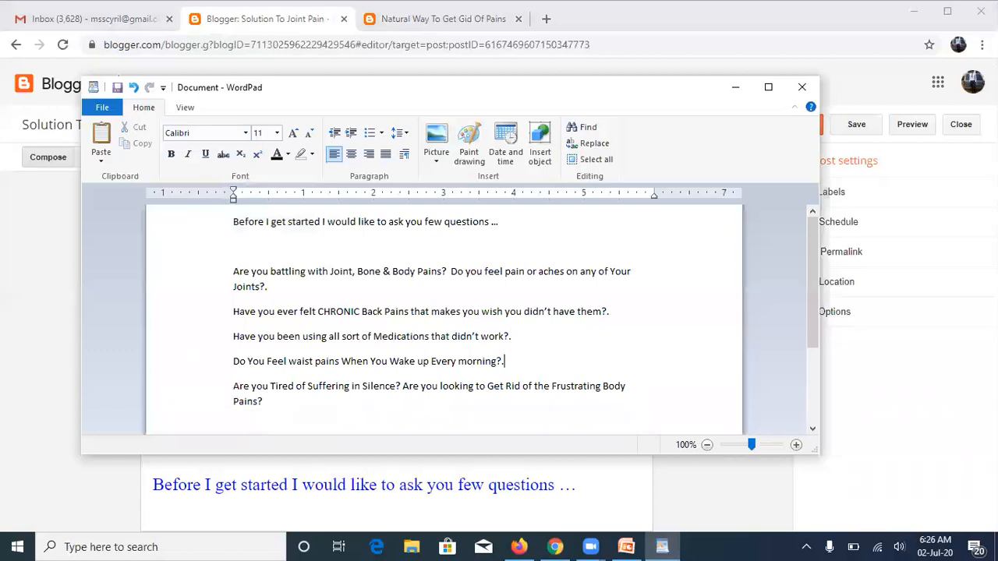
{"action": "left_click", "coordinate": [241, 426]}
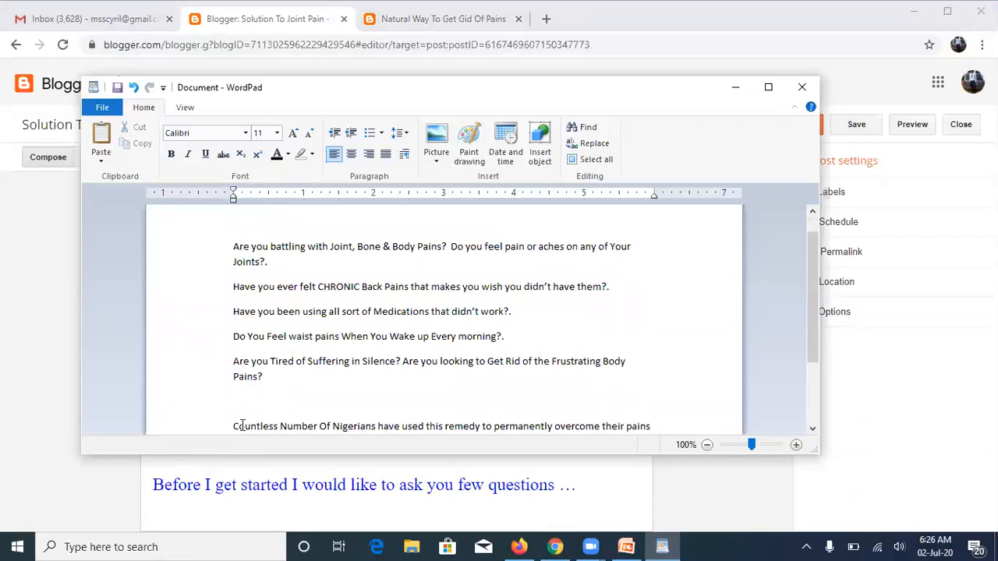
{"action": "key", "text": "BackSpace"}
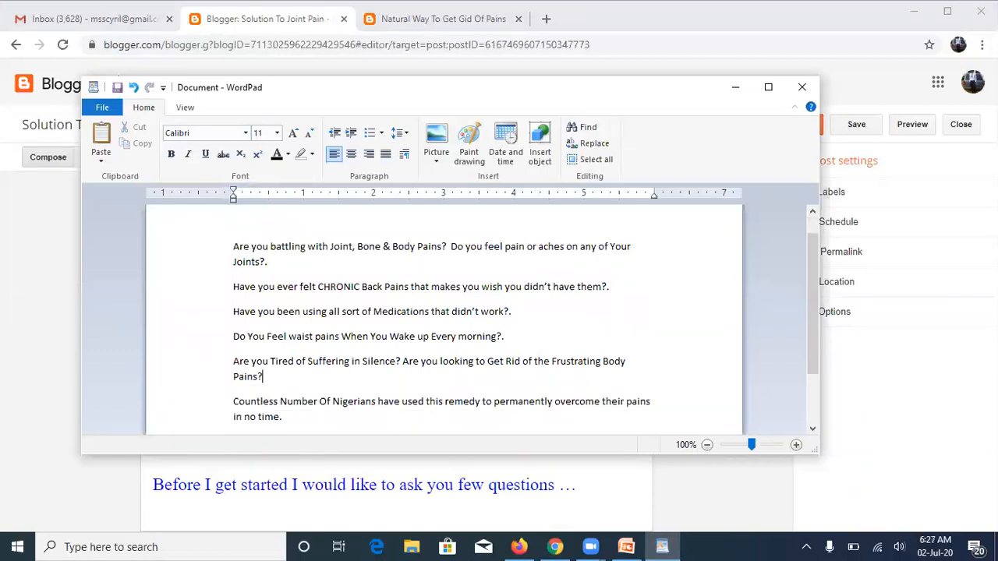
Step: Select and copy the text from "Are you battling with Joint, Bone & Body Pains?" through "overcome their pains in no time."
{"action": "left_click", "coordinate": [235, 247]}
{"action": "key", "text": "shift+Down"}
{"action": "key", "text": "shift+Down"}
{"action": "key", "text": "shift+Down"}
{"action": "key", "text": "shift+Down"}
{"action": "key", "text": "shift+Down"}
{"action": "key", "text": "shift+Down"}
{"action": "key", "text": "shift+Down"}
{"action": "key", "text": "shift+Down"}
{"action": "key", "text": "shift+Down"}
{"action": "key", "text": "shift+Down"}
{"action": "key", "text": "ctrl+c"}
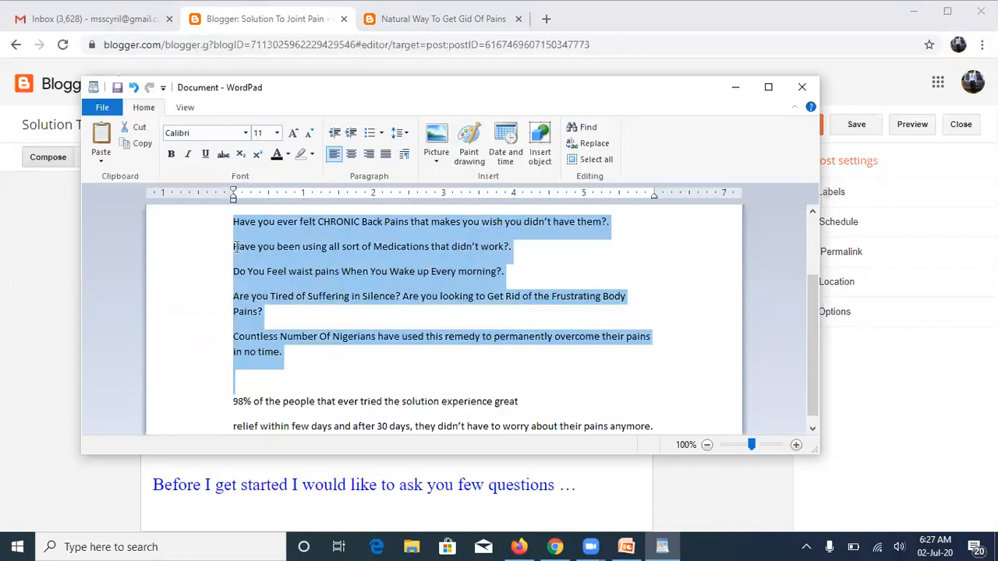
{"action": "key", "text": "shift+Up"}
Step: Switch to the Blogger post and paste the copied text below the blue "Before I get started" line, separated by an empty line
{"action": "left_click", "coordinate": [521, 546]}
{"action": "left_click", "coordinate": [554, 546]}
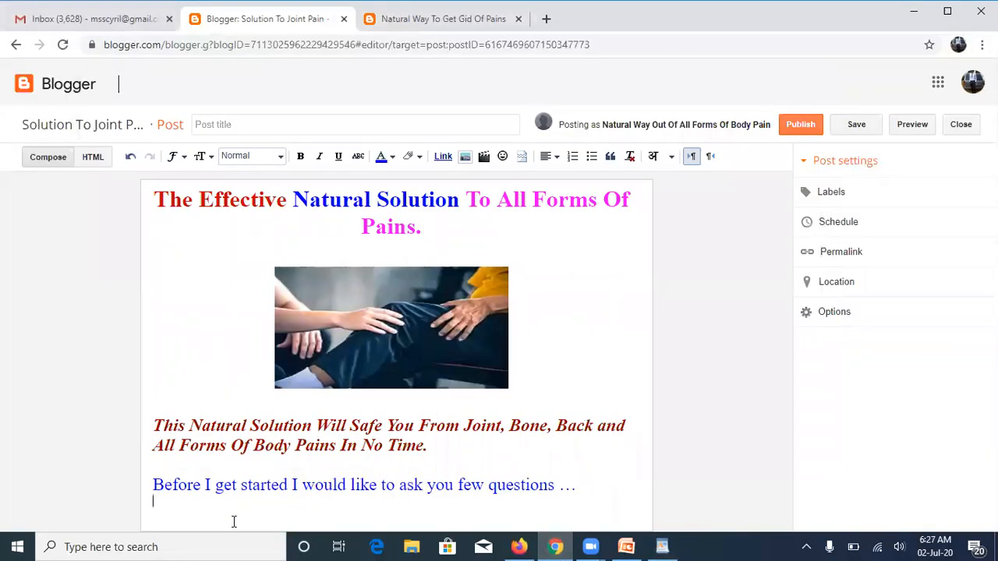
{"action": "key", "text": "ctrl+v"}
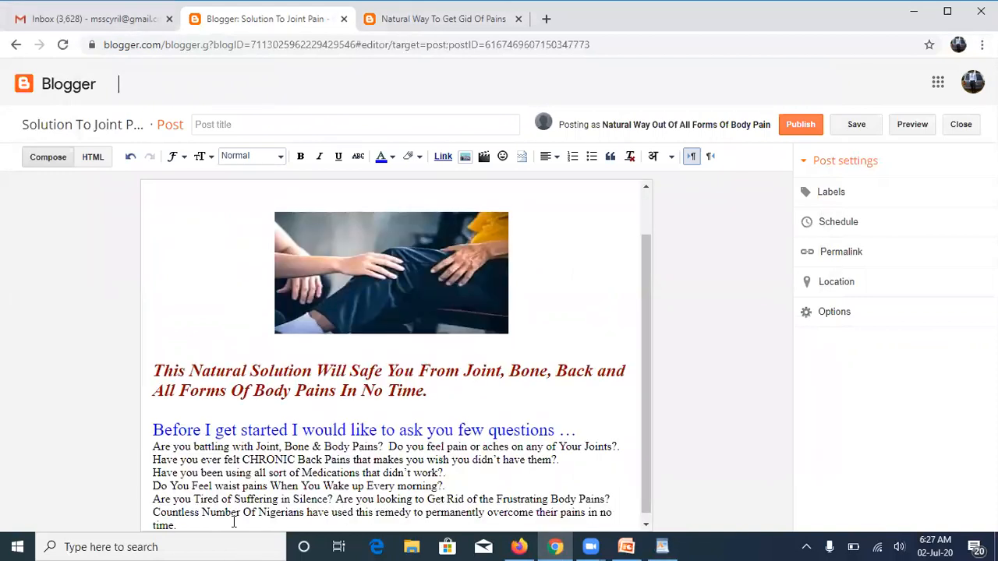
{"action": "left_click", "coordinate": [581, 439]}
{"action": "key", "text": "Return"}
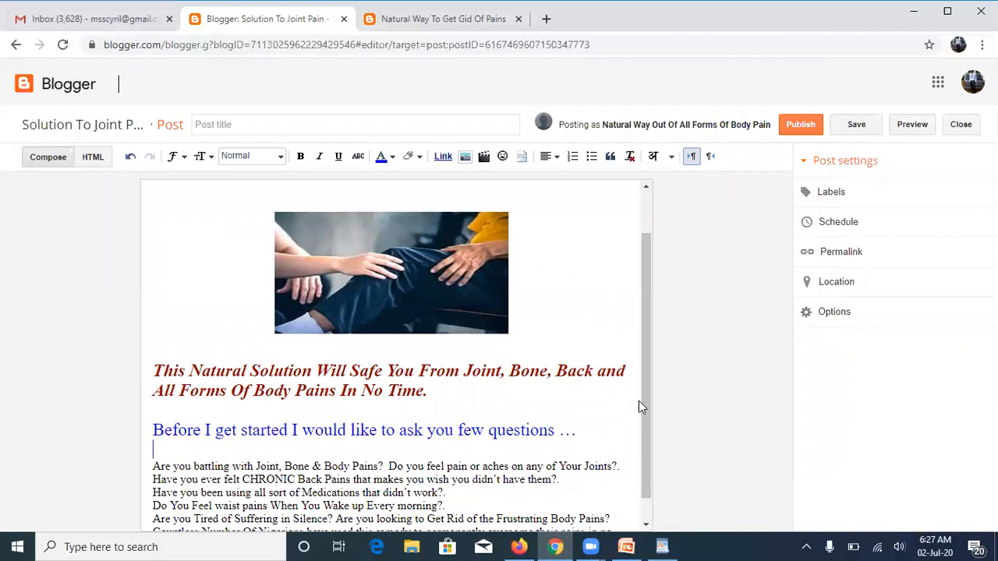
{"action": "left_click_drag", "start_coordinate": [649, 408], "coordinate": [643, 483]}
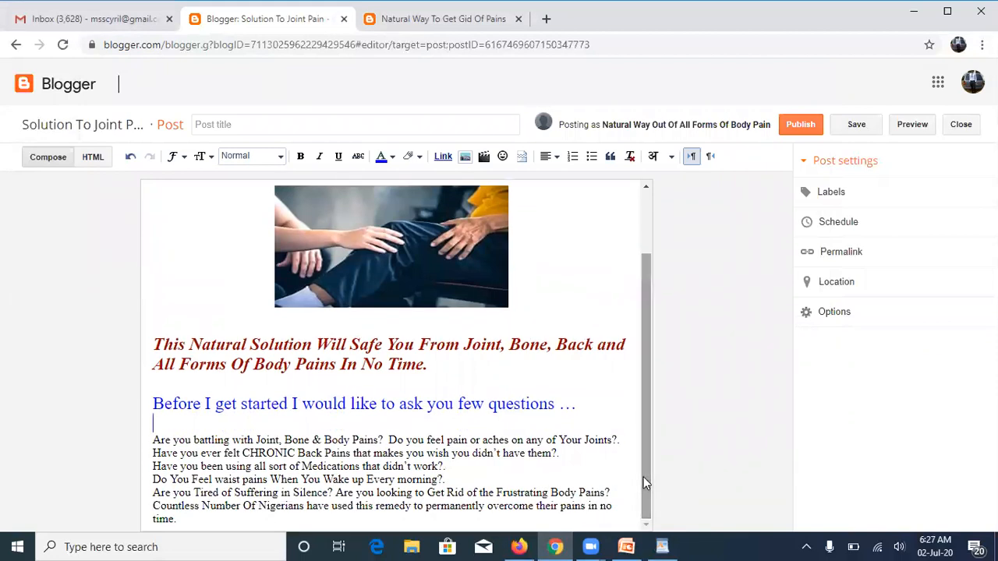
Step: Set the pasted questions and the "Countless Number Of Nigerians" paragraph to Large font size
{"action": "left_click", "coordinate": [154, 442]}
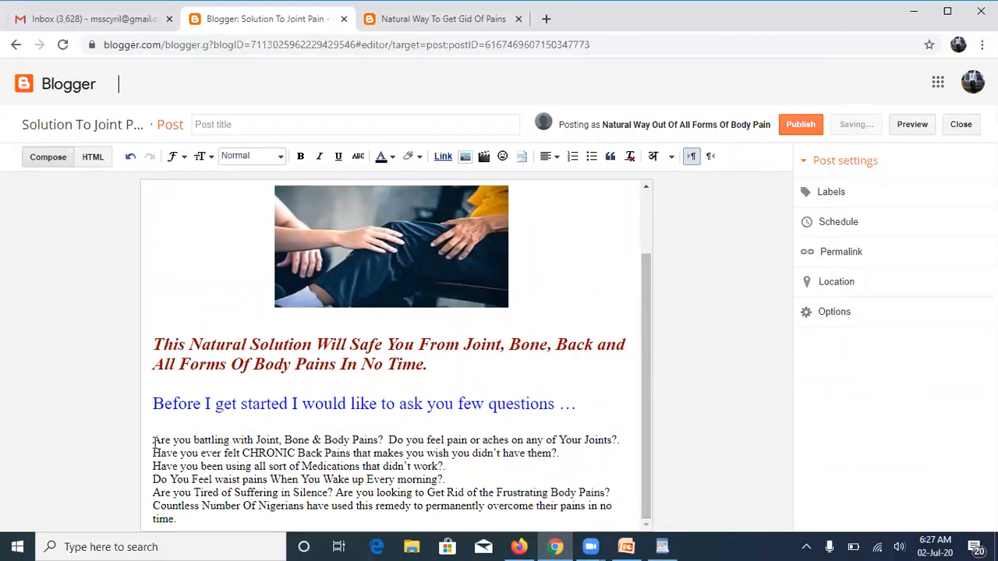
{"action": "key", "text": "shift+Down"}
{"action": "key", "text": "shift+Down"}
{"action": "key", "text": "shift+Down"}
{"action": "key", "text": "shift+Down"}
{"action": "key", "text": "shift+Down"}
{"action": "key", "text": "shift+Down"}
{"action": "key", "text": "shift+Down"}
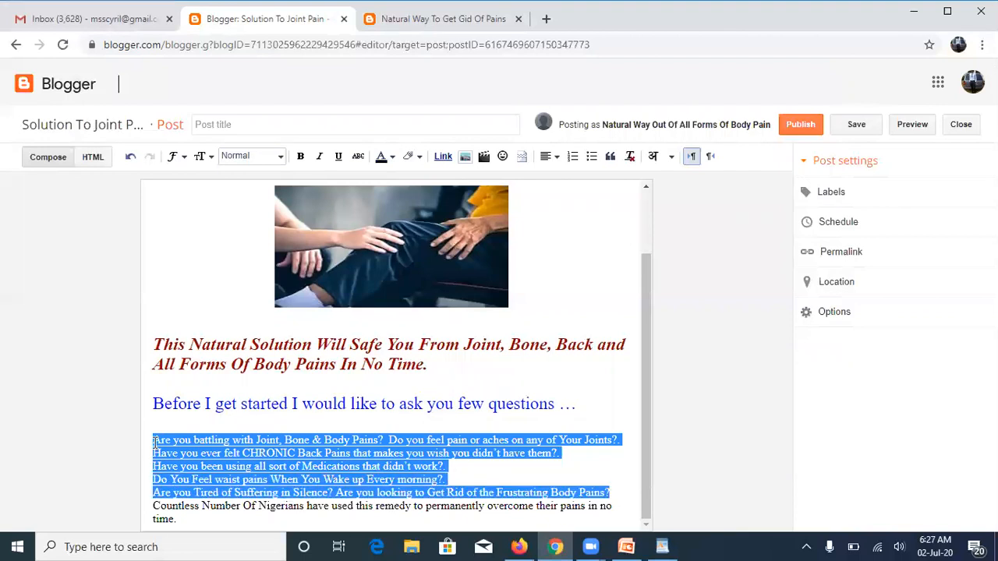
{"action": "left_click", "coordinate": [207, 159]}
{"action": "left_click", "coordinate": [225, 231]}
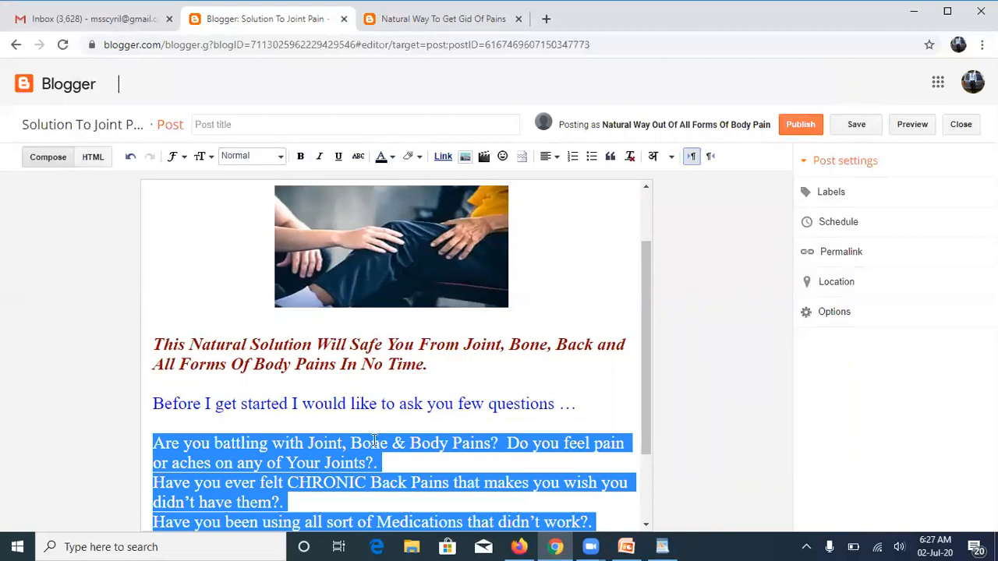
Step: Insert an empty line after each of the first three questions, down to "Medications that didn't work?."
{"action": "left_click", "coordinate": [388, 466]}
{"action": "key", "text": "Return"}
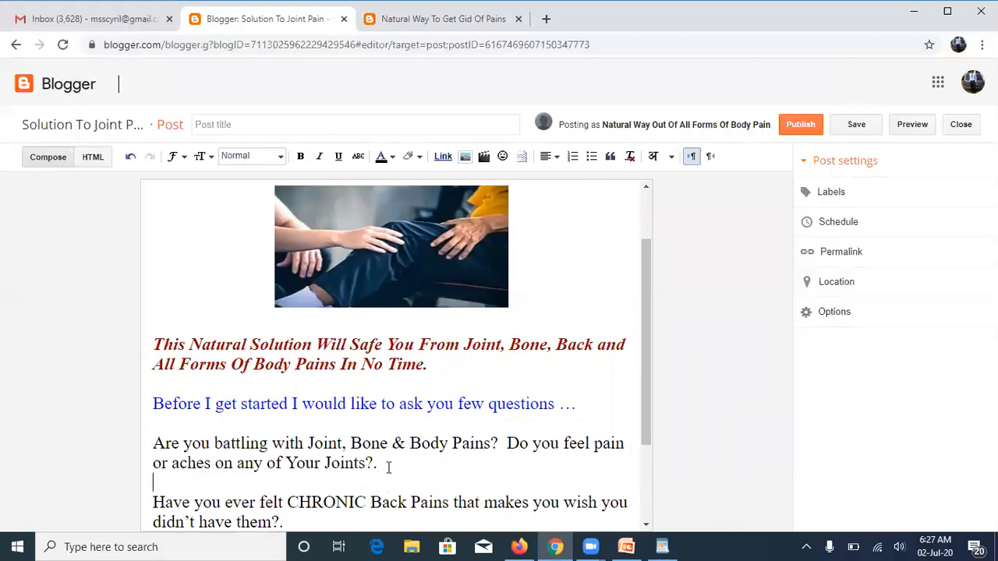
{"action": "left_click_drag", "start_coordinate": [643, 394], "coordinate": [642, 466]}
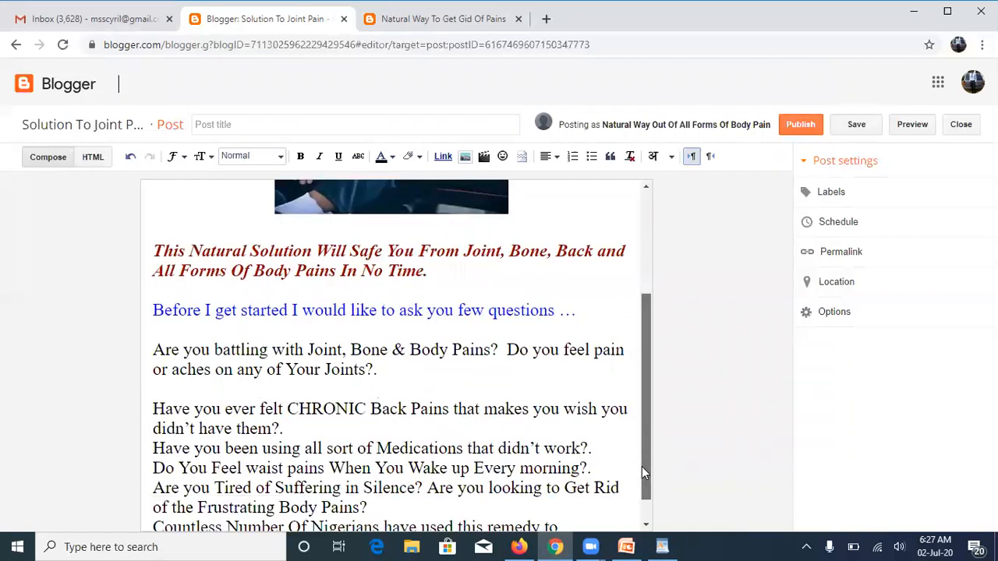
{"action": "left_click", "coordinate": [326, 405]}
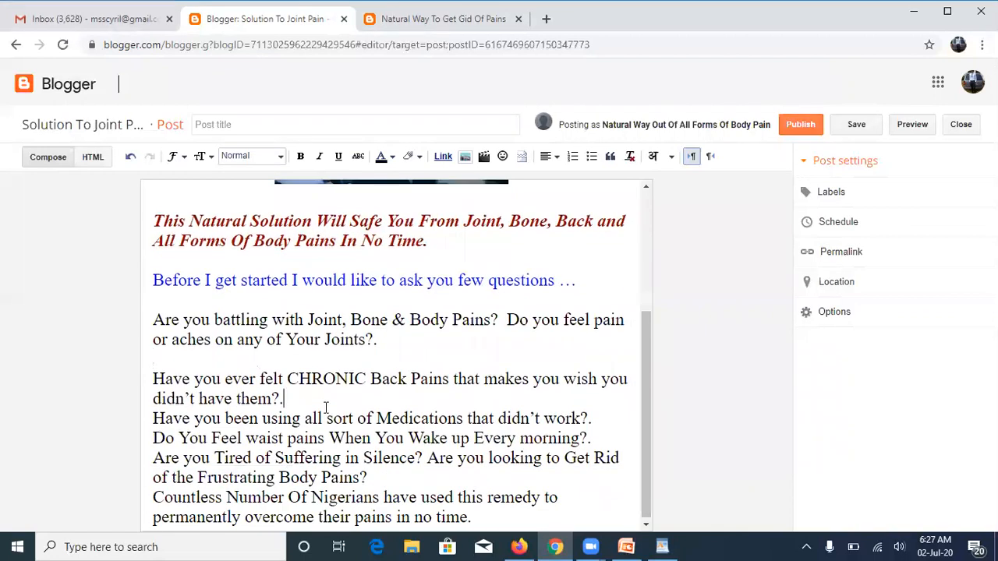
{"action": "key", "text": "Return"}
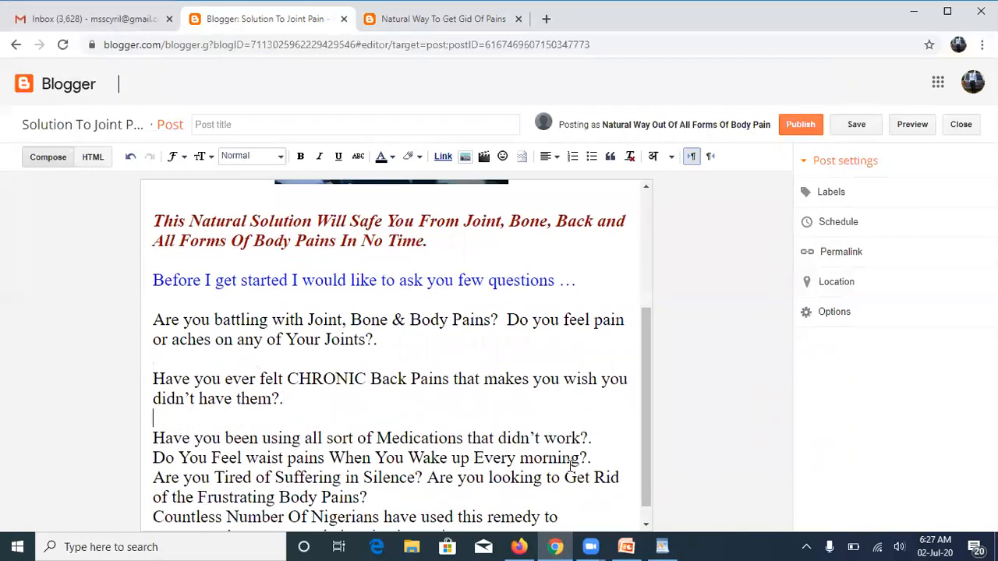
{"action": "left_click", "coordinate": [597, 443]}
{"action": "key", "text": "Return"}
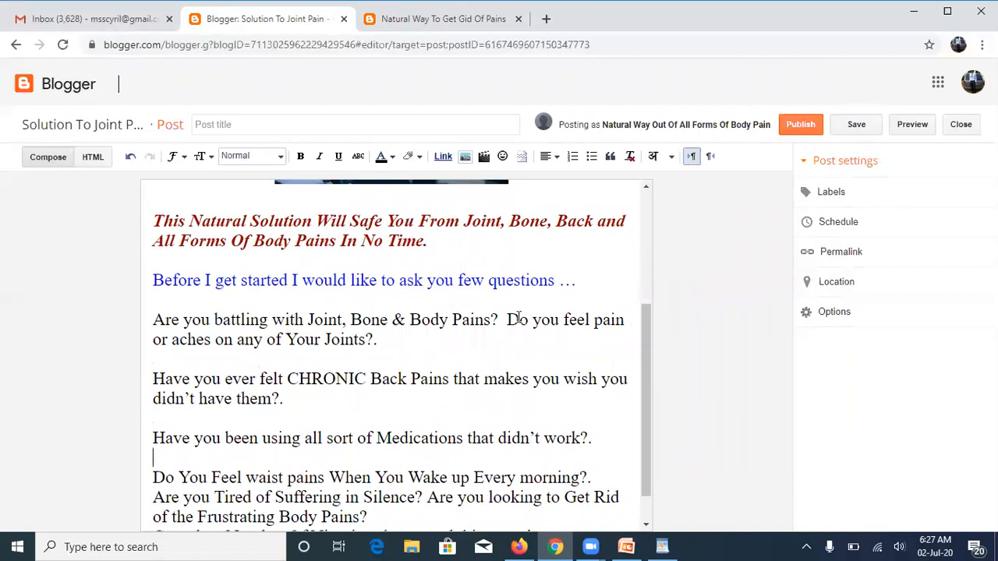
Step: Make the blue "Before I get started" line bold
{"action": "triple_click", "coordinate": [528, 280]}
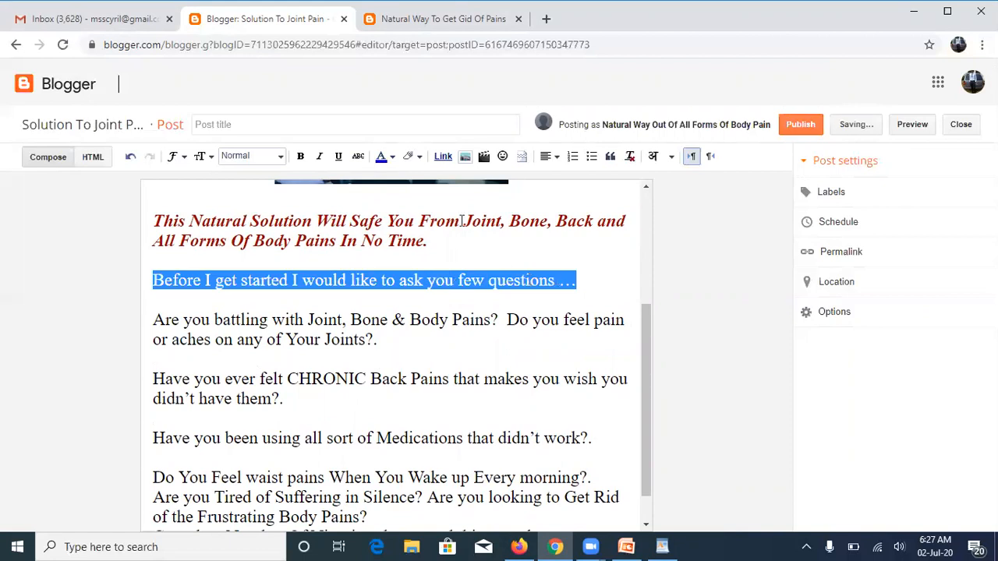
{"action": "left_click", "coordinate": [301, 157]}
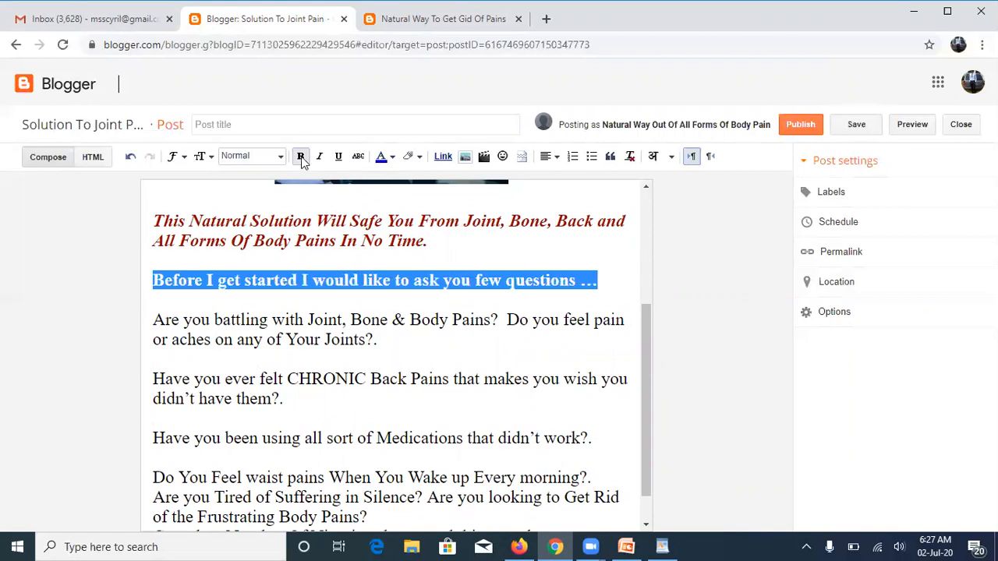
{"action": "left_click", "coordinate": [429, 337]}
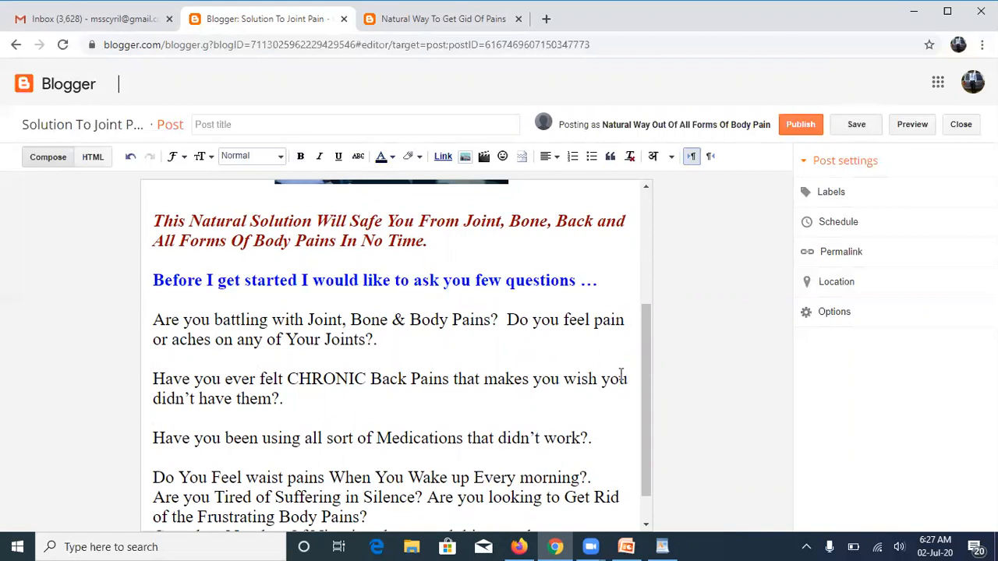
Step: Insert an empty line after each of the last two questions, adding a period after "Frustrating Body Pains?"
{"action": "left_click_drag", "start_coordinate": [648, 398], "coordinate": [644, 467]}
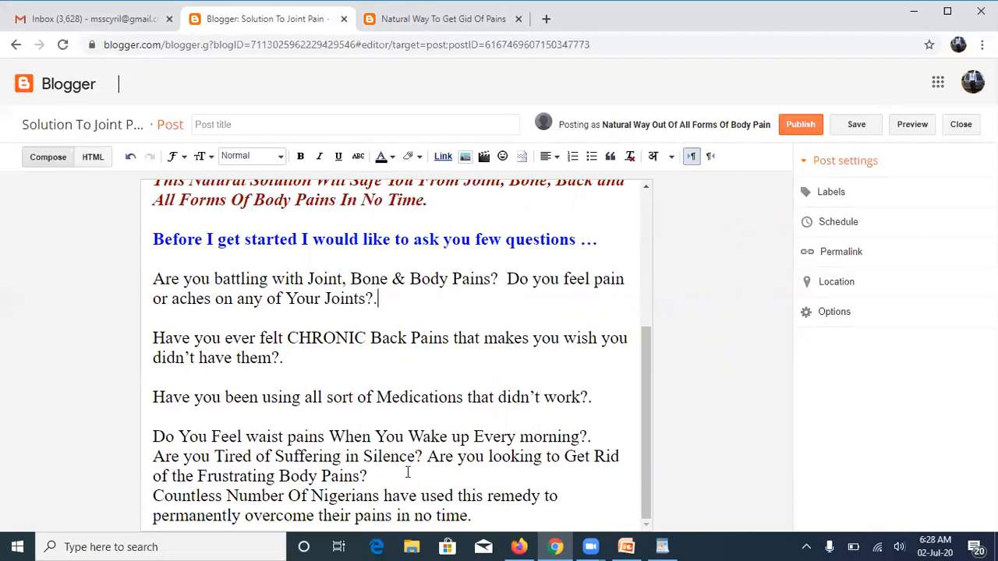
{"action": "left_click", "coordinate": [599, 443]}
{"action": "key", "text": "Return"}
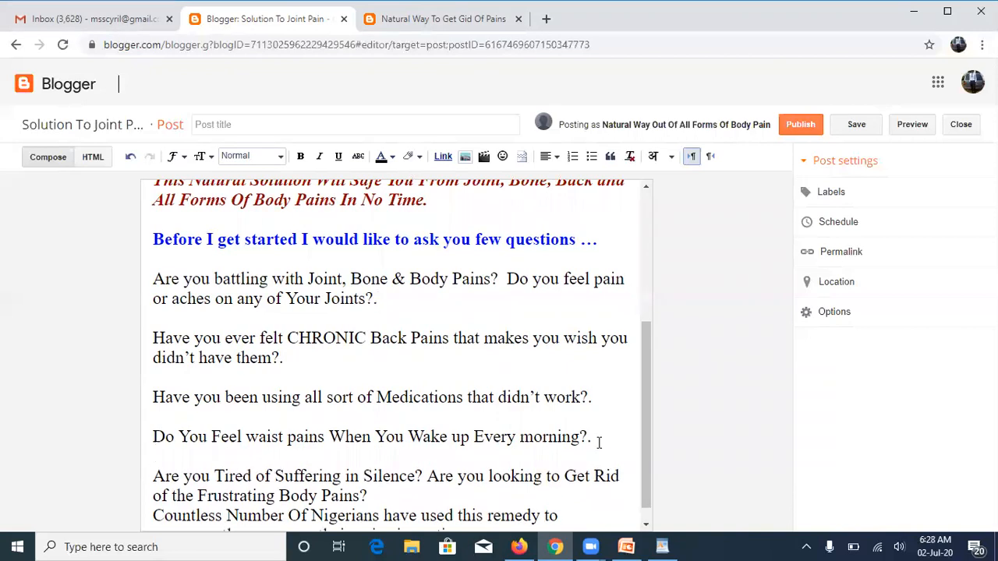
{"action": "scroll", "coordinate": [648, 446], "scroll_direction": "down", "scroll_amount": 1}
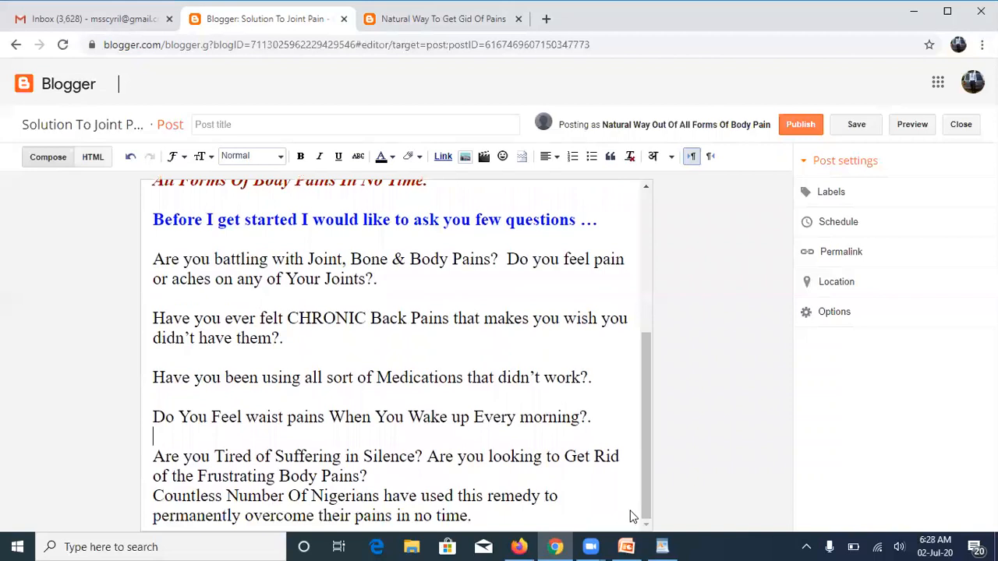
{"action": "left_click", "coordinate": [380, 477]}
{"action": "type", "text": "."}
{"action": "key", "text": "Return"}
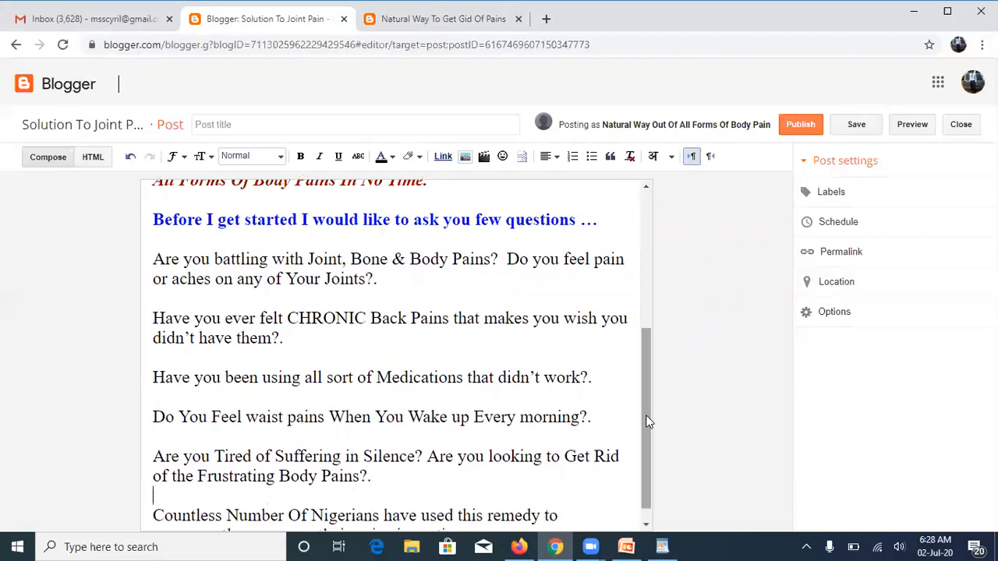
Step: Add two new lines below the "Countless Number Of Nigerians" paragraph at the end of the post
{"action": "scroll", "coordinate": [642, 452], "scroll_direction": "down", "scroll_amount": 1}
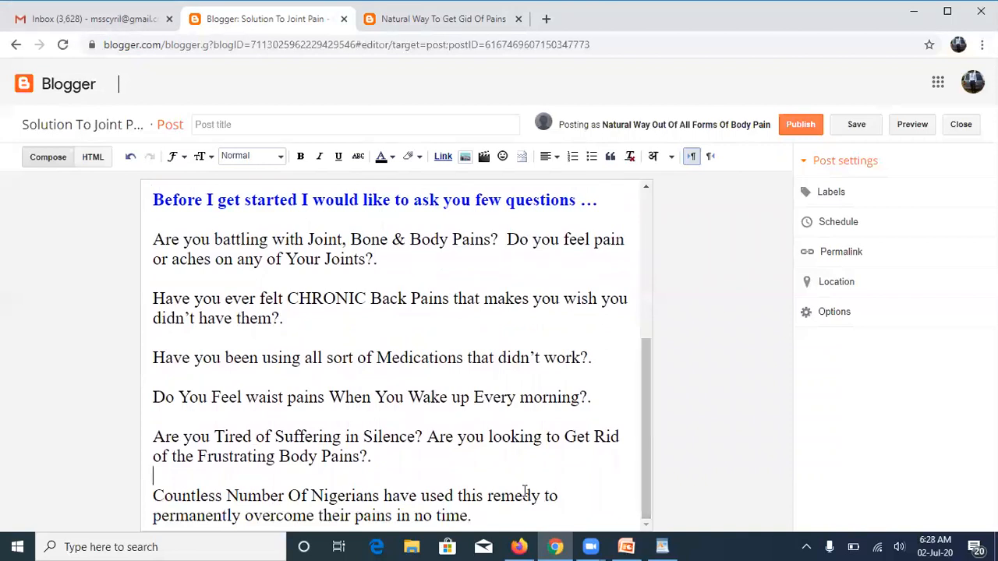
{"action": "left_click", "coordinate": [502, 519]}
{"action": "key", "text": "Return"}
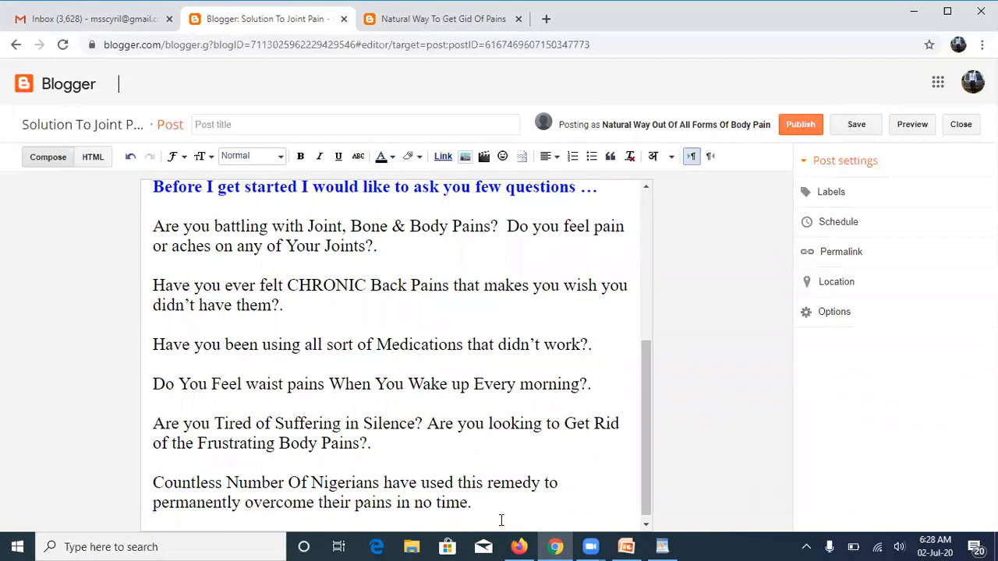
{"action": "key", "text": "Return"}
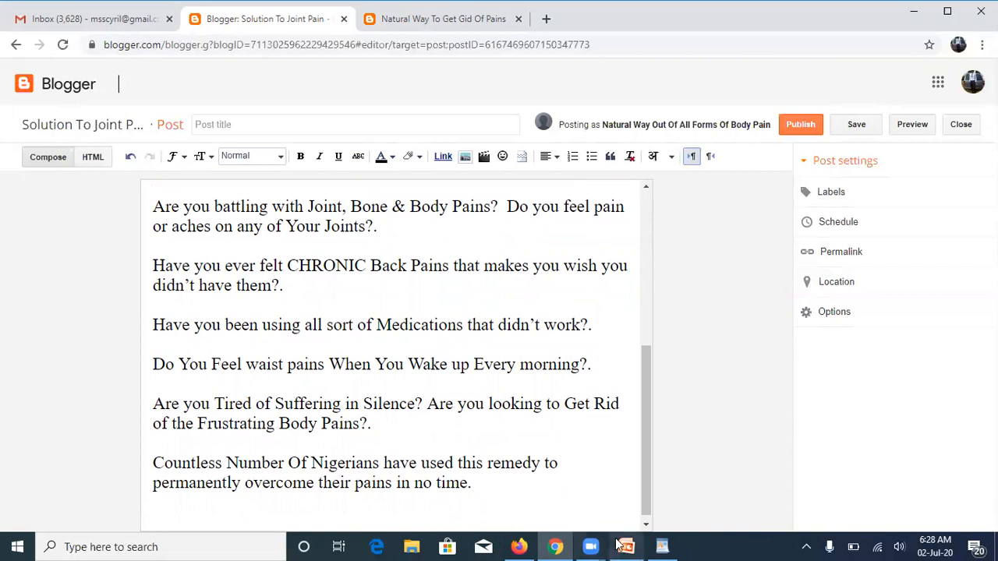
Step: Switch to WordPad and copy the text from "98% of the people" through "worry about their pains anymore."
{"action": "left_click", "coordinate": [669, 545]}
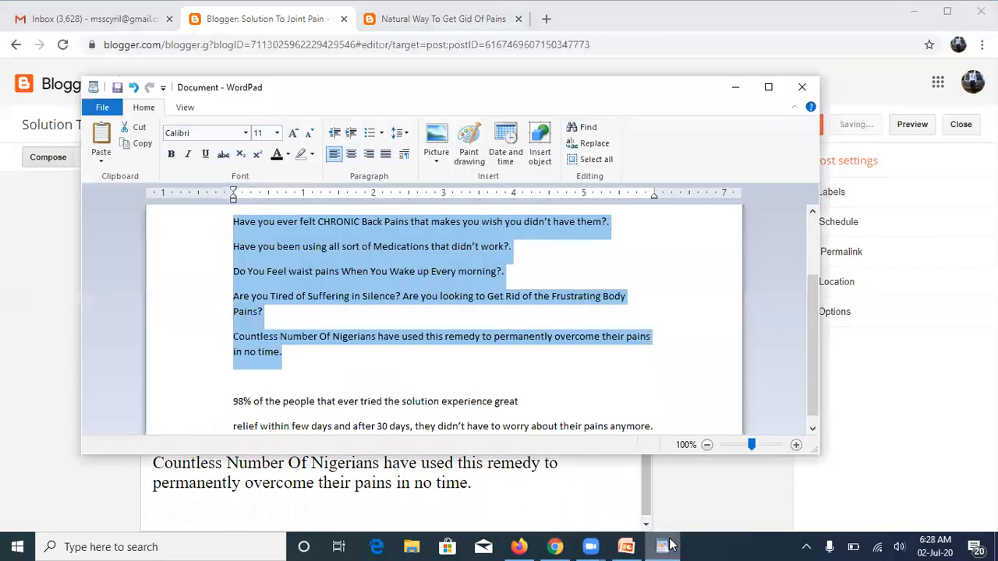
{"action": "left_click_drag", "start_coordinate": [809, 355], "coordinate": [809, 399]}
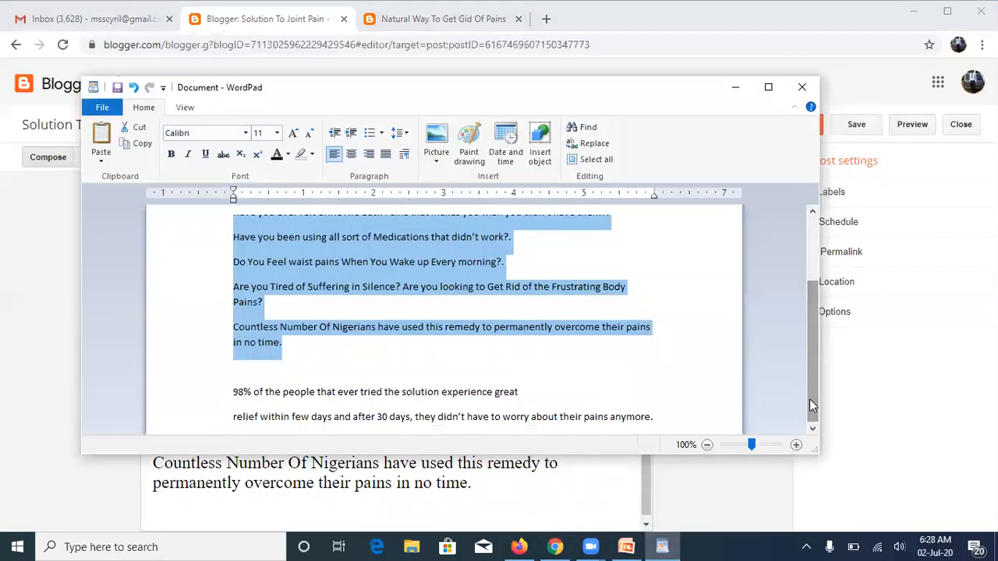
{"action": "triple_click", "coordinate": [266, 395]}
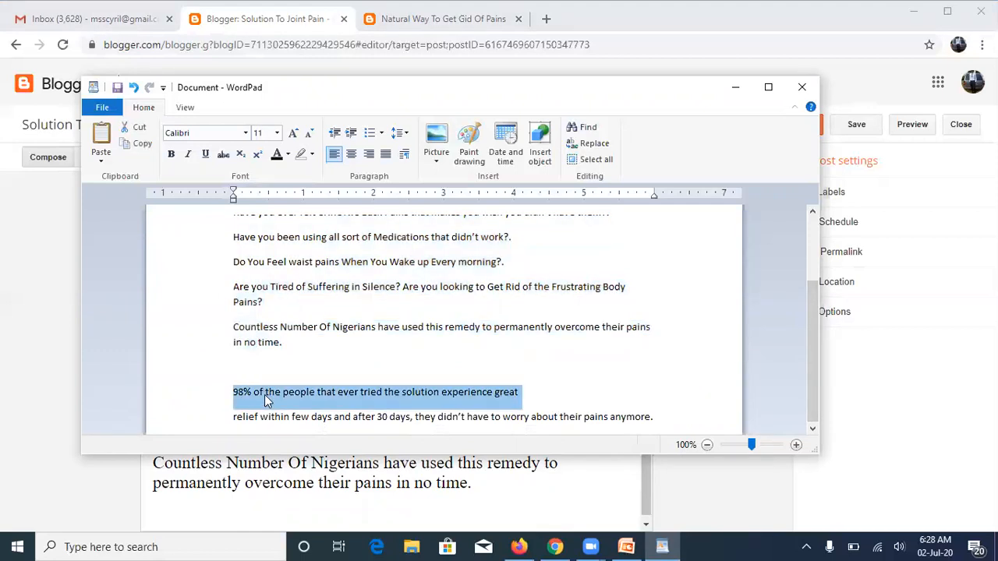
{"action": "key", "text": "shift+Down"}
{"action": "key", "text": "shift+Right"}
{"action": "key", "text": "shift+Right"}
{"action": "key", "text": "shift+Right"}
{"action": "key", "text": "shift+Right"}
{"action": "key", "text": "shift+Right"}
{"action": "key", "text": "shift+Right"}
{"action": "key", "text": "shift+Right"}
{"action": "key", "text": "shift+Right"}
{"action": "key", "text": "shift+Right"}
{"action": "key", "text": "shift+Right"}
{"action": "key", "text": "shift+Right"}
{"action": "key", "text": "shift+Right"}
{"action": "key", "text": "shift+Right"}
{"action": "key", "text": "shift+Right"}
{"action": "key", "text": "shift+Right"}
{"action": "key", "text": "shift+Right"}
{"action": "key", "text": "shift+Right"}
{"action": "key", "text": "shift+Right"}
{"action": "key", "text": "shift+Right"}
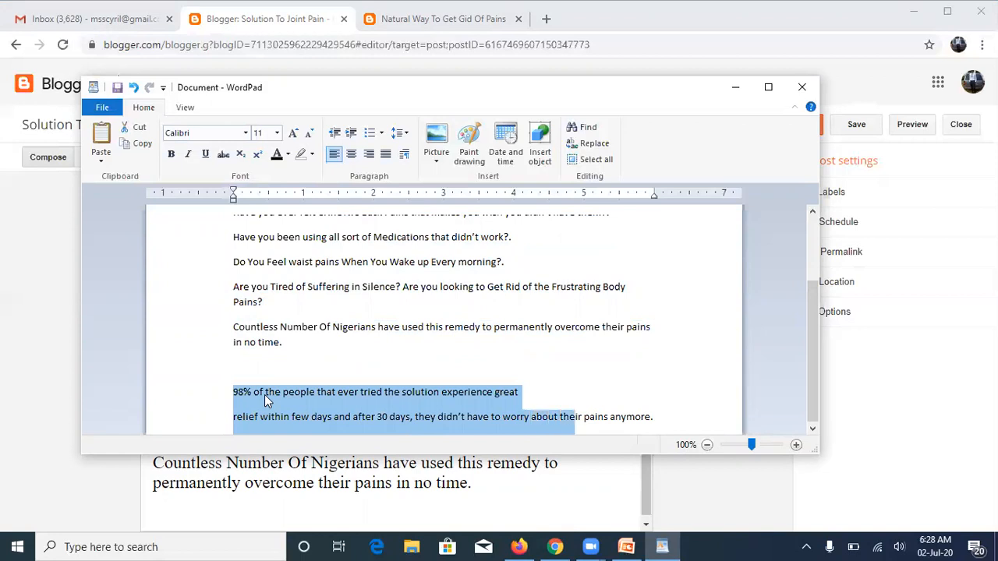
{"action": "key", "text": "shift+Right"}
{"action": "key", "text": "shift+Right"}
{"action": "key", "text": "shift+Right"}
{"action": "key", "text": "shift+Right"}
{"action": "key", "text": "shift+Right"}
{"action": "key", "text": "shift+Right"}
{"action": "key", "text": "shift+Right"}
{"action": "key", "text": "shift+Right"}
{"action": "key", "text": "shift+Right"}
{"action": "key", "text": "ctrl+c"}
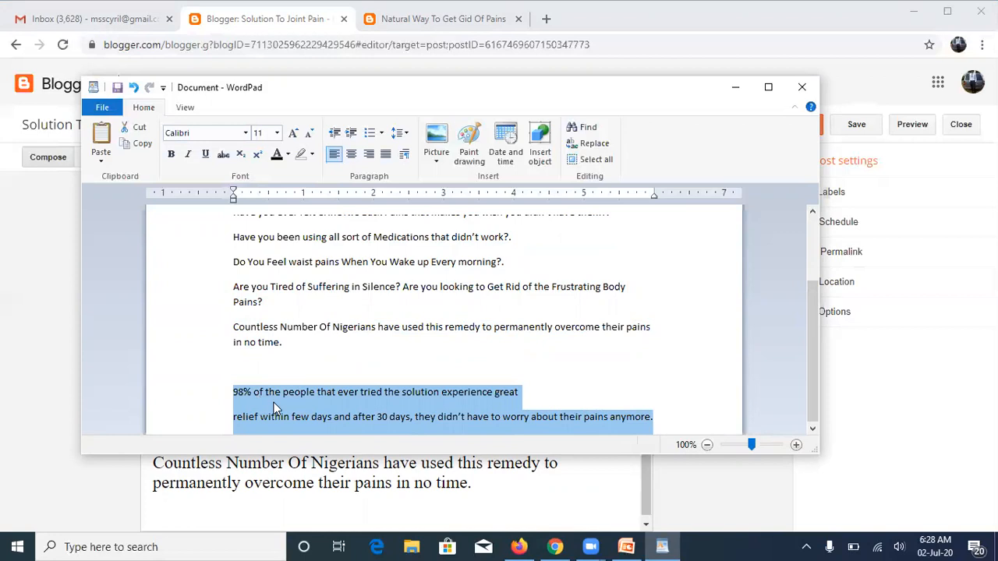
Step: Paste the copied "98% of the people" paragraph at the end of the Blogger post and color its text red
{"action": "left_click", "coordinate": [422, 514]}
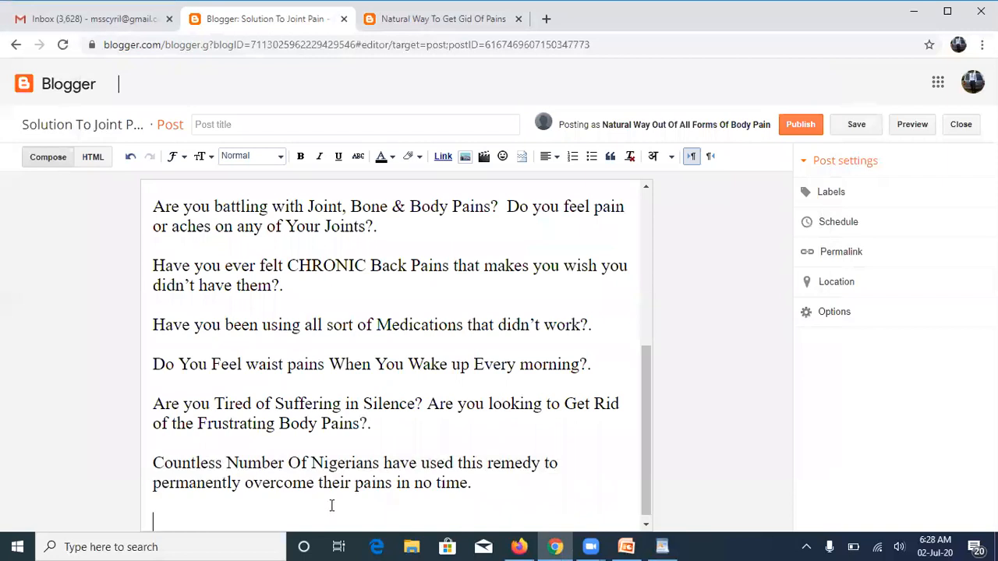
{"action": "key", "text": "ctrl+v"}
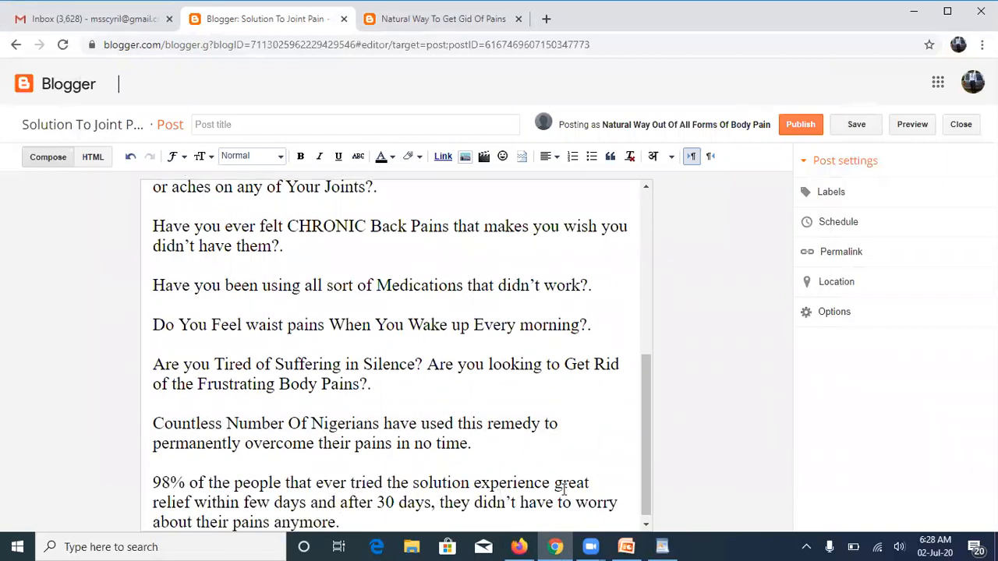
{"action": "key", "text": "shift+Up"}
{"action": "key", "text": "shift+Home"}
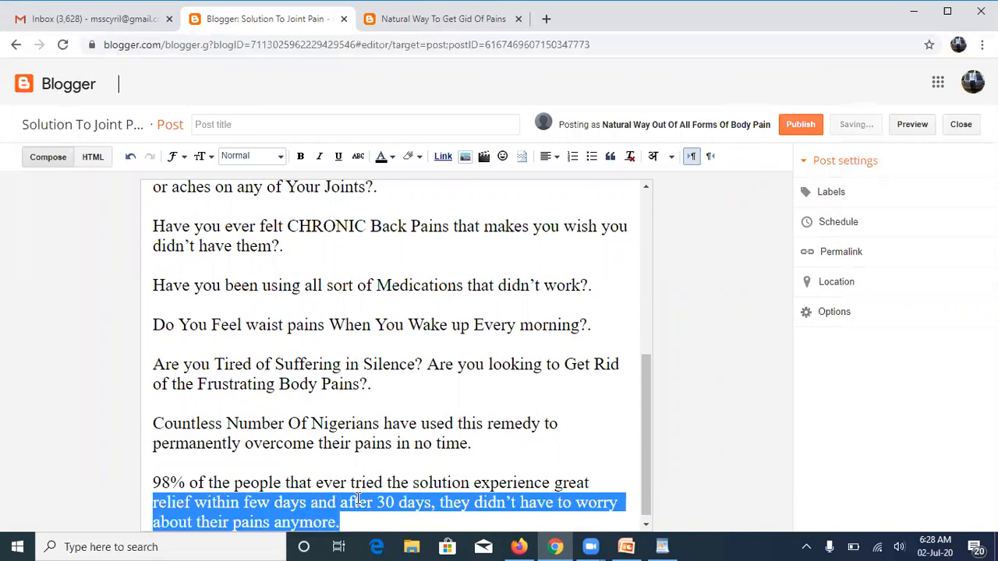
{"action": "key", "text": "Up"}
{"action": "key", "text": "shift+End"}
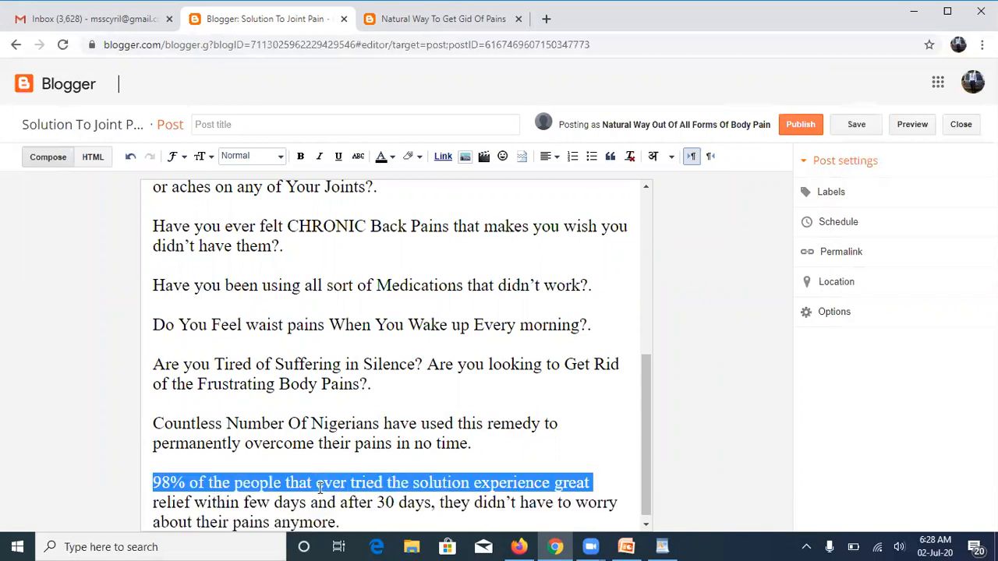
{"action": "key", "text": "shift+Down"}
{"action": "key", "text": "shift+Down"}
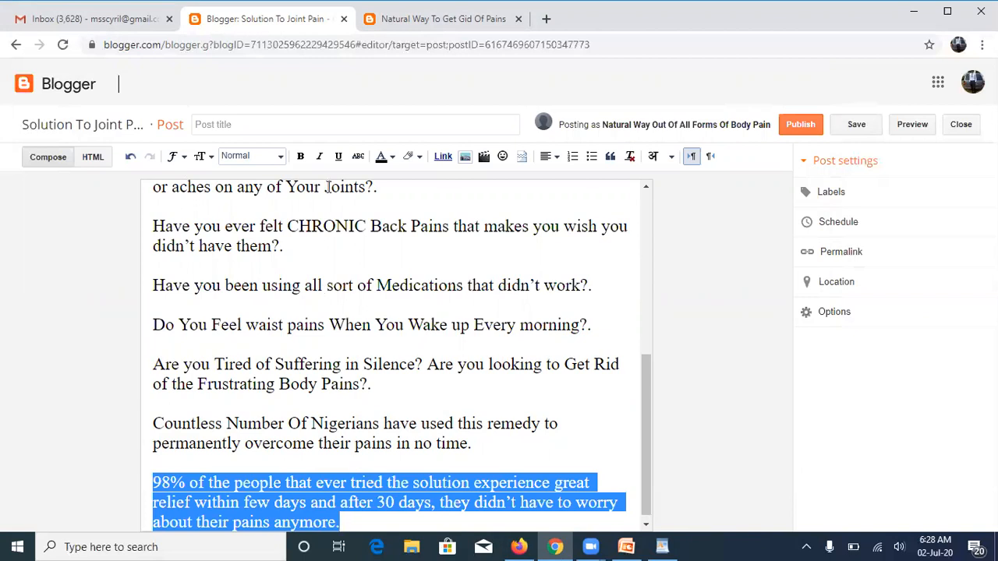
{"action": "left_click", "coordinate": [389, 160]}
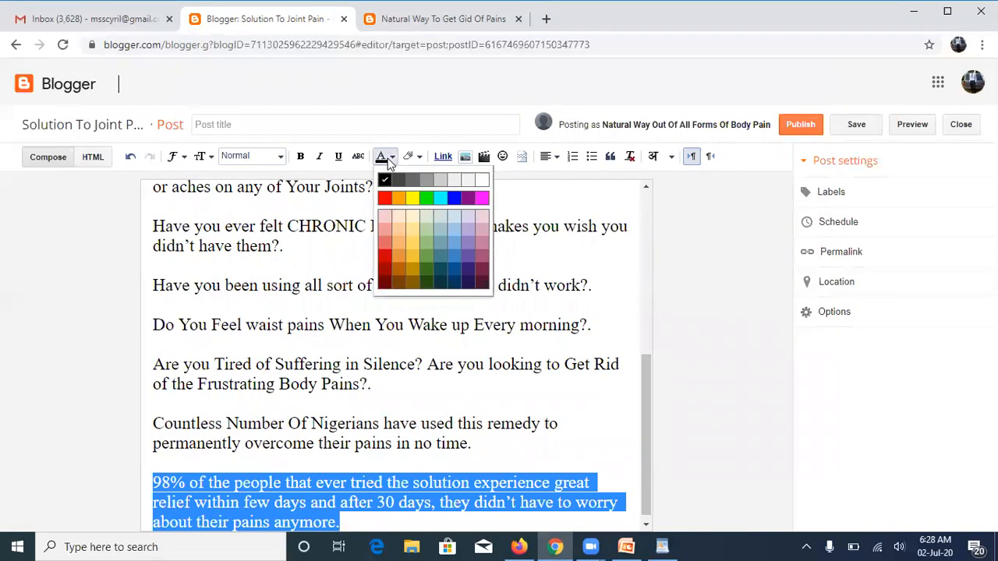
{"action": "left_click", "coordinate": [386, 257]}
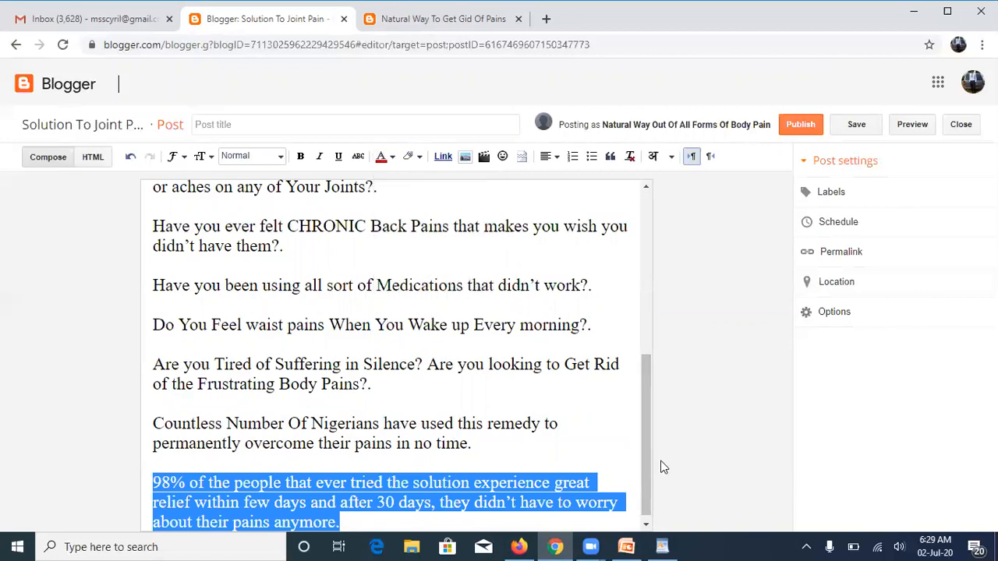
{"action": "left_click_drag", "start_coordinate": [647, 477], "coordinate": [648, 513]}
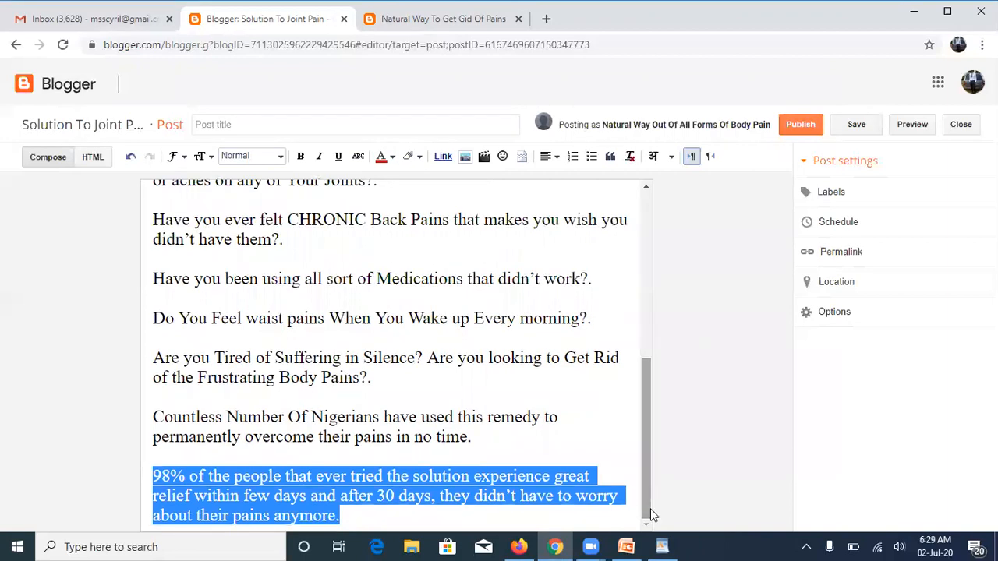
{"action": "left_click", "coordinate": [472, 518]}
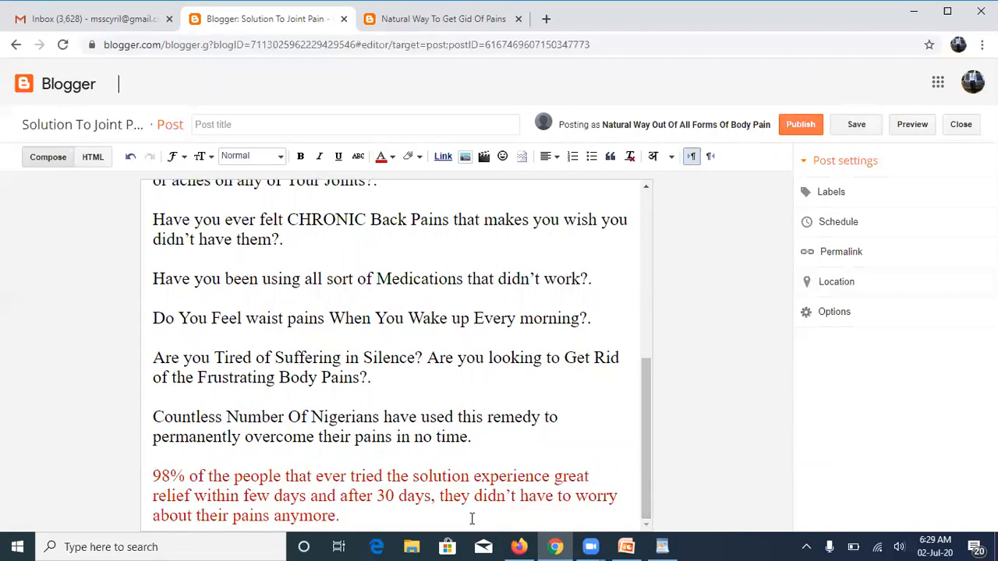
Step: Italicize the whole red "98% of the people" paragraph
{"action": "triple_click", "coordinate": [407, 479]}
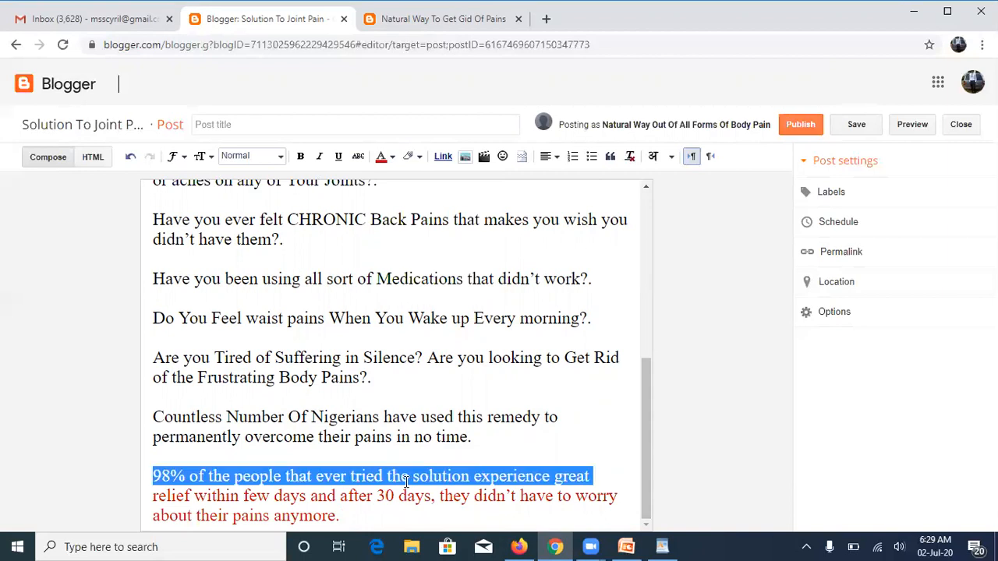
{"action": "key", "text": "shift+Down"}
{"action": "key", "text": "shift+Down"}
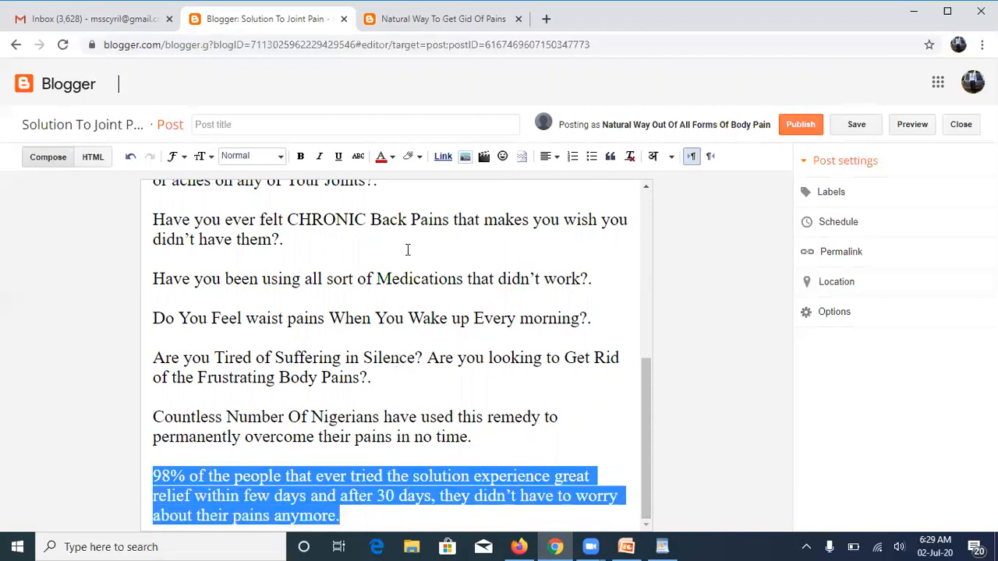
{"action": "left_click", "coordinate": [318, 157]}
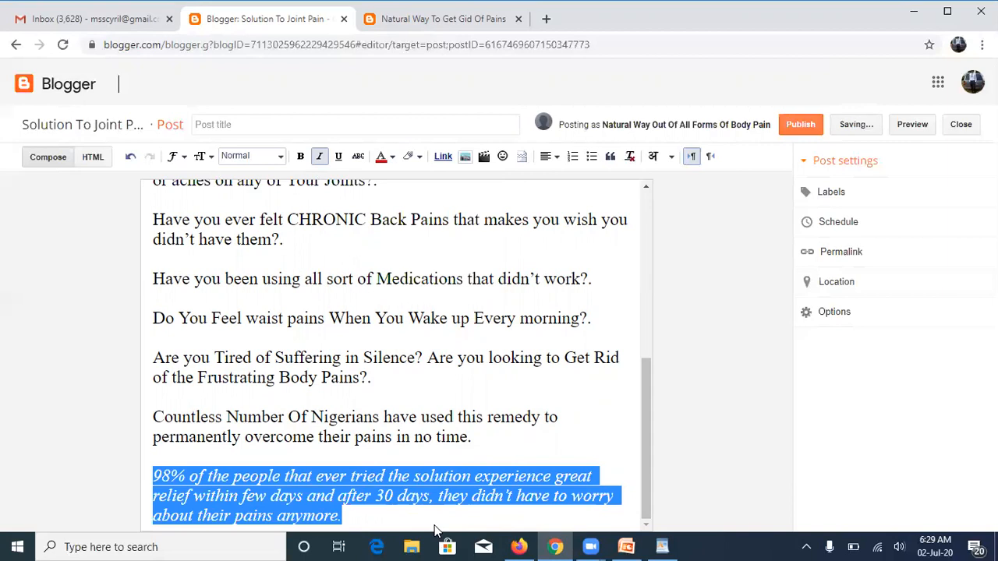
{"action": "left_click", "coordinate": [438, 524]}
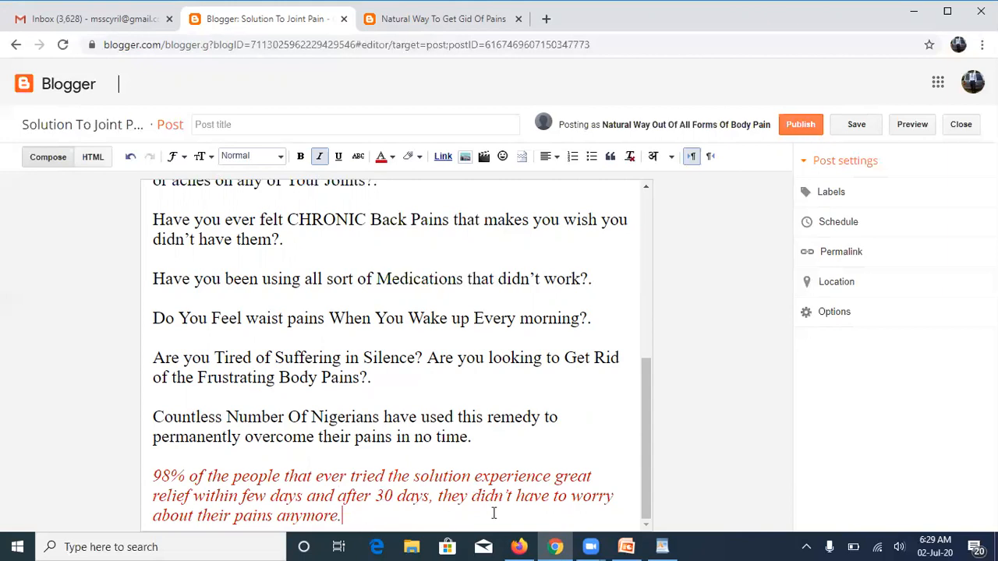
Step: Switch to the example blog page and copy the line "Click Below To Access The Amazing Way Out."
{"action": "left_click", "coordinate": [662, 546]}
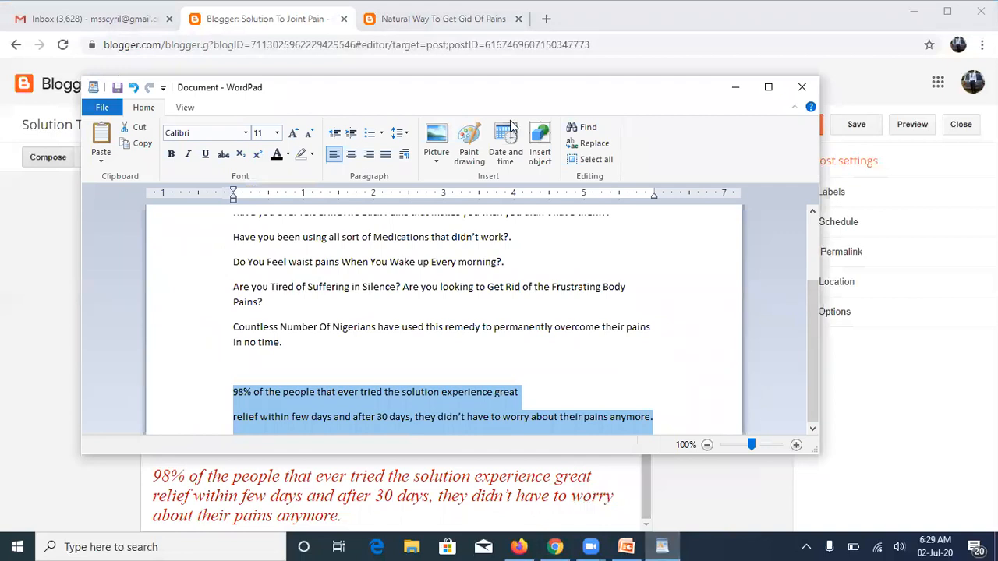
{"action": "double_click", "coordinate": [439, 78]}
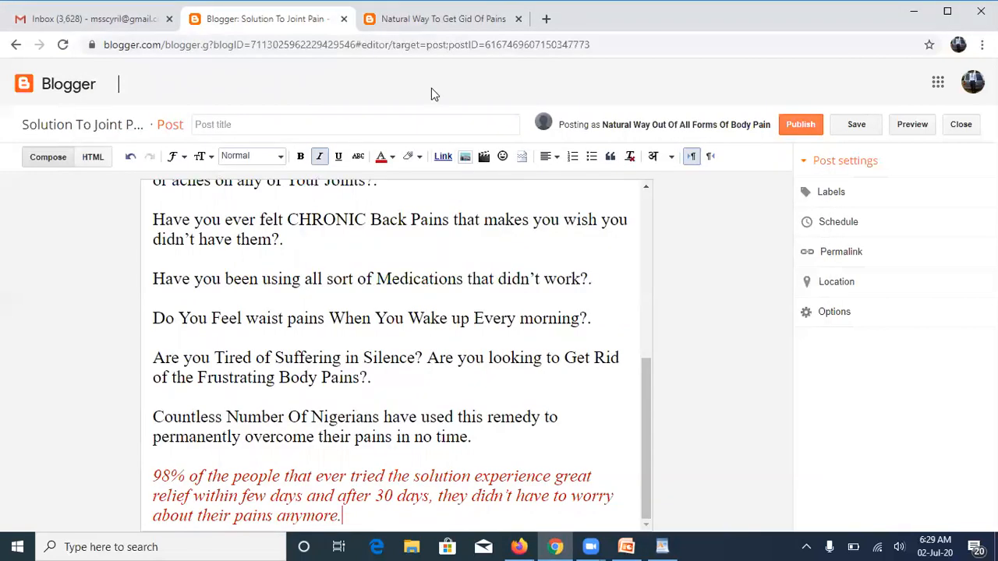
{"action": "left_click", "coordinate": [427, 30]}
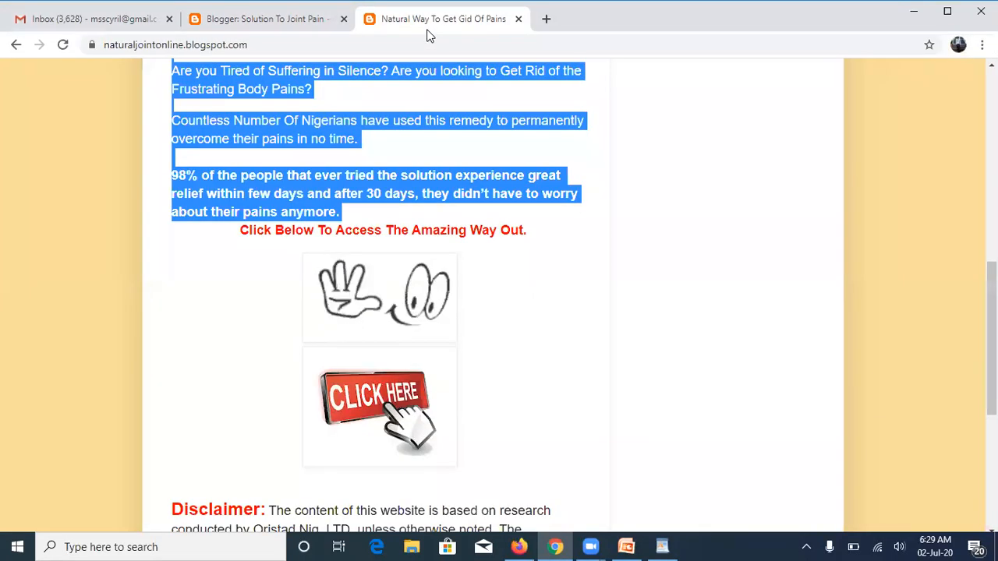
{"action": "triple_click", "coordinate": [514, 228]}
{"action": "key", "text": "ctrl+c"}
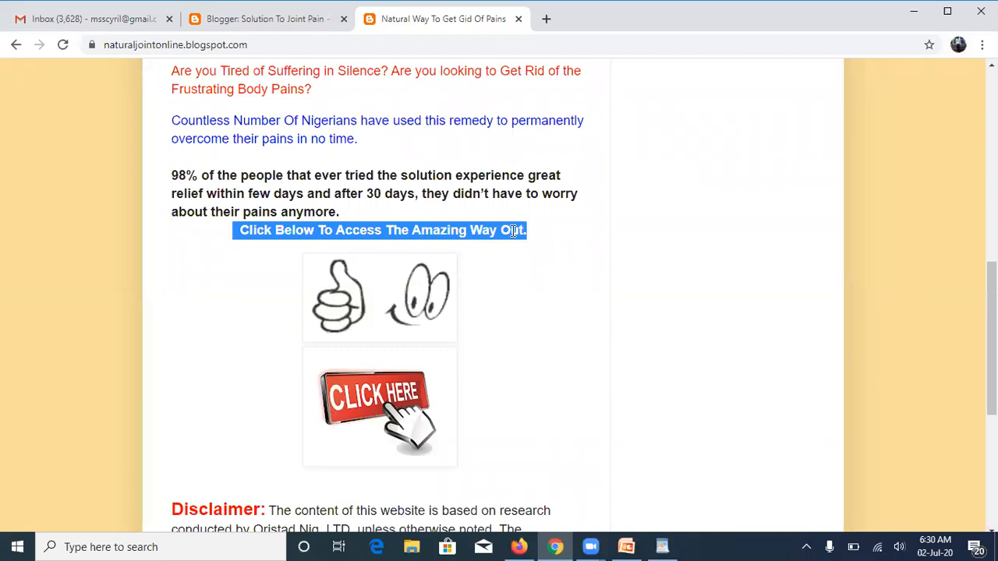
Step: Return to the Blogger post editor and add two new lines below the red italic paragraph
{"action": "left_click", "coordinate": [520, 546]}
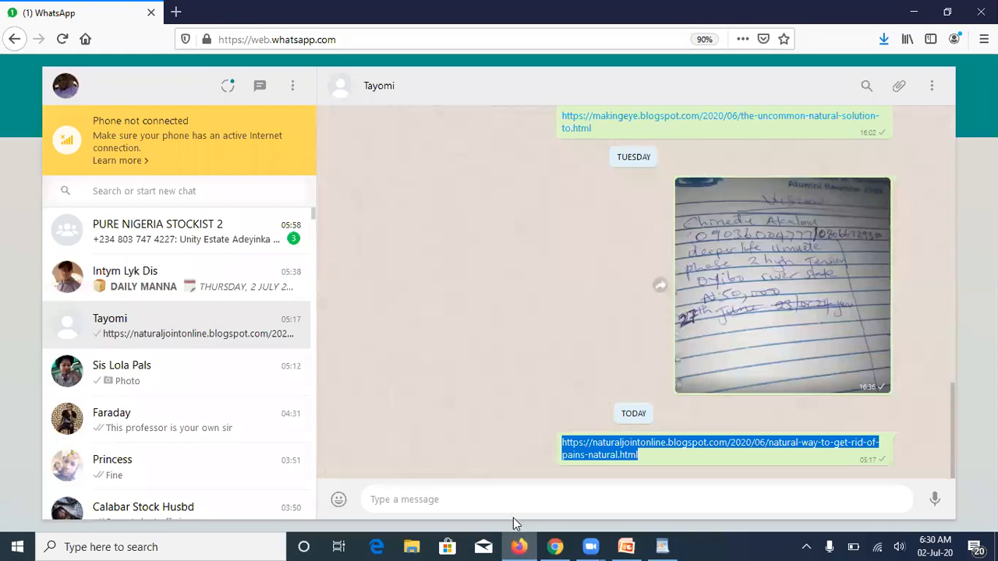
{"action": "left_click", "coordinate": [555, 546]}
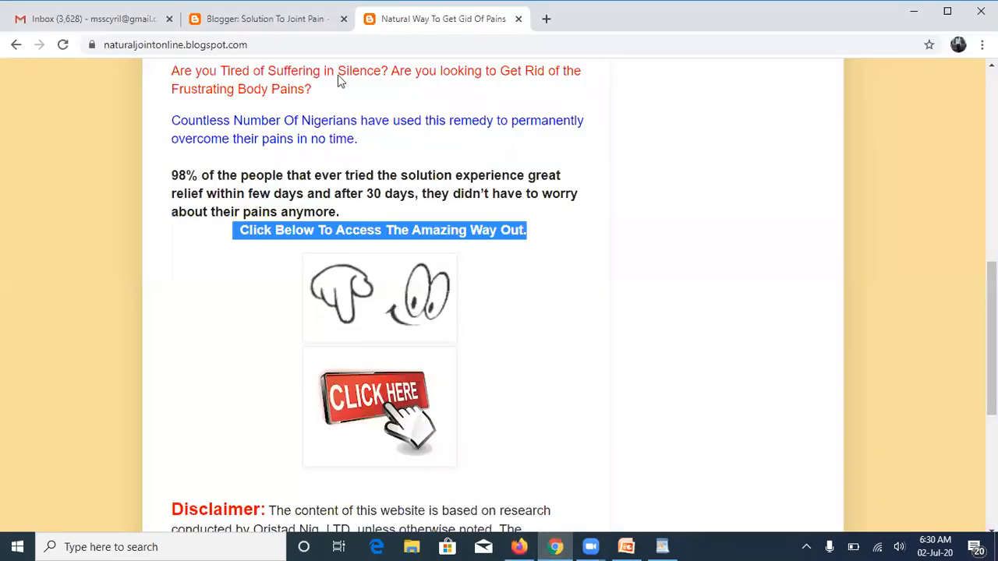
{"action": "left_click", "coordinate": [306, 19]}
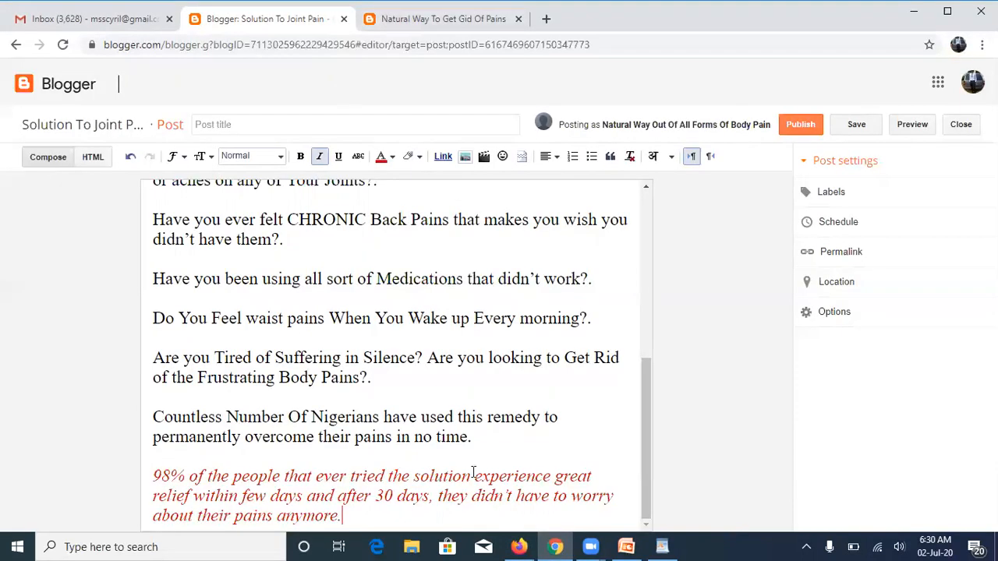
{"action": "key", "text": "Return"}
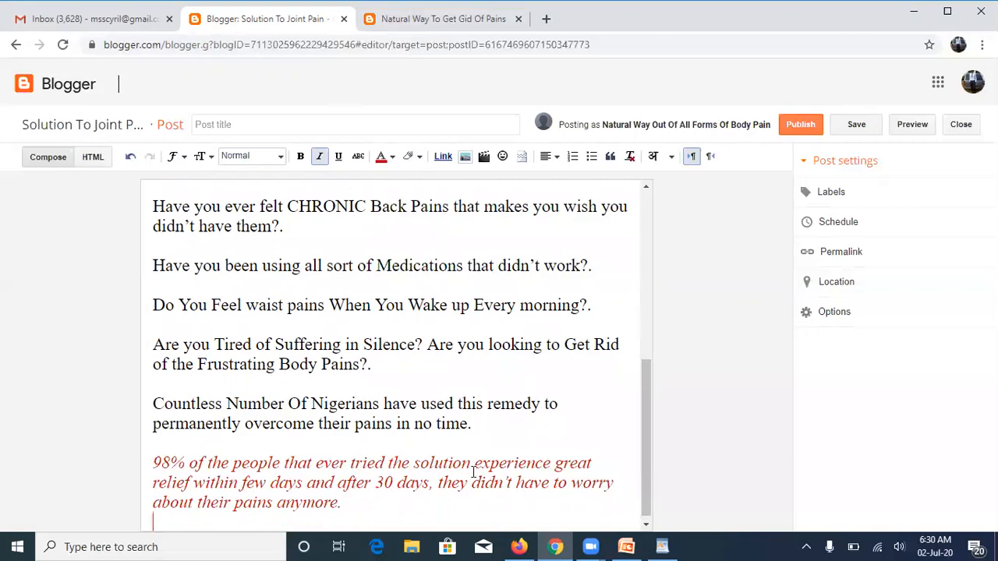
{"action": "key", "text": "Return"}
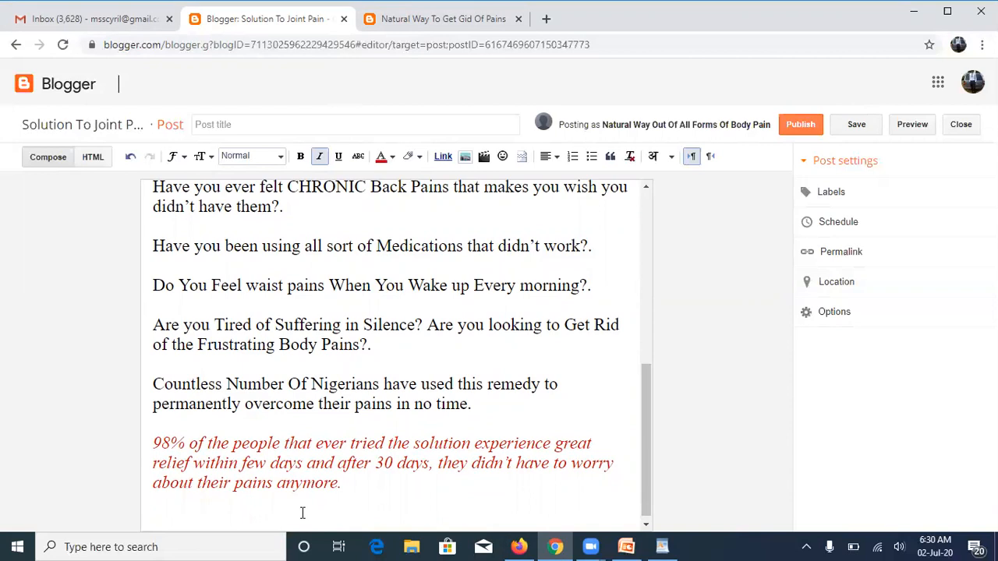
Step: Switch to WordPad, replace all its text with the copied "Click Below" line, and copy the resulting plain line
{"action": "left_click", "coordinate": [662, 547]}
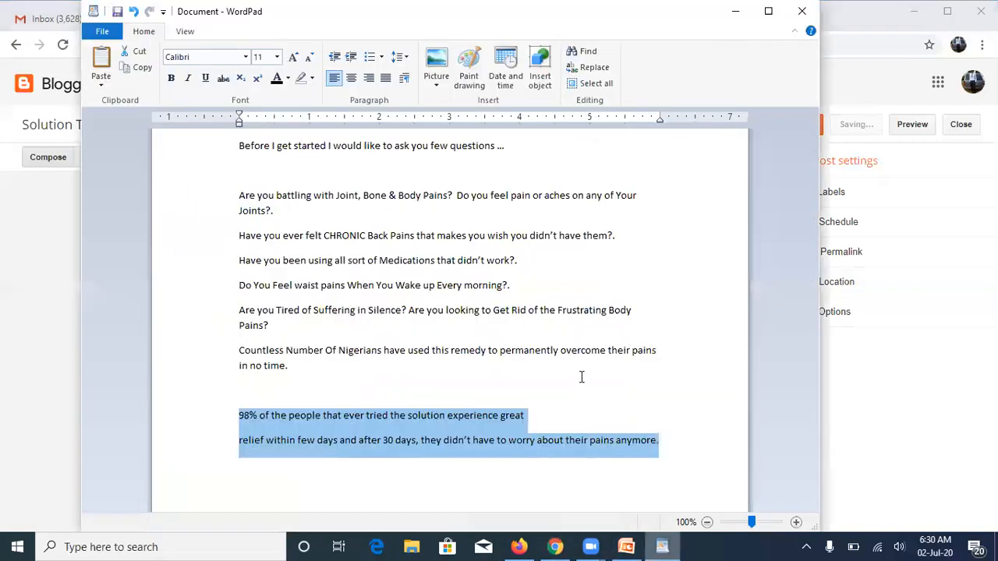
{"action": "key", "text": "ctrl+a"}
{"action": "key", "text": "ctrl+v"}
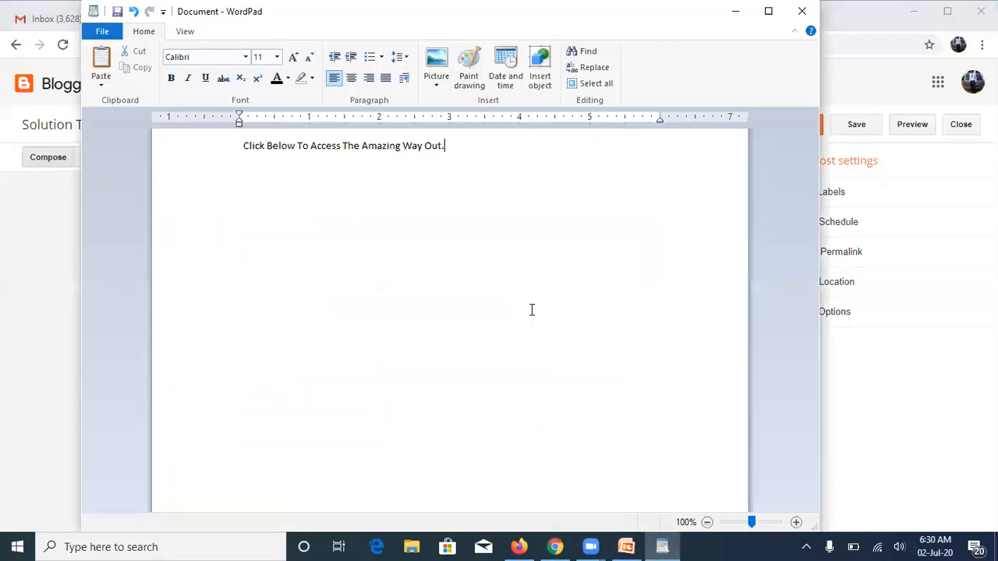
{"action": "key", "text": "ctrl+a"}
{"action": "key", "text": "ctrl+c"}
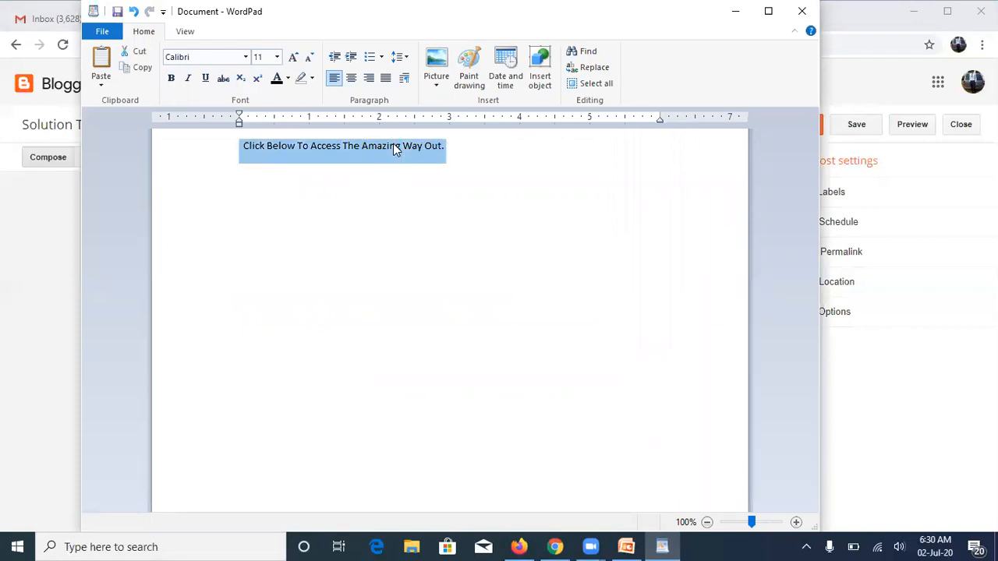
Step: Paste "Click Below To Access The Amazing Way Out." at the end of the Blogger post and delete one leading space
{"action": "left_click", "coordinate": [520, 545]}
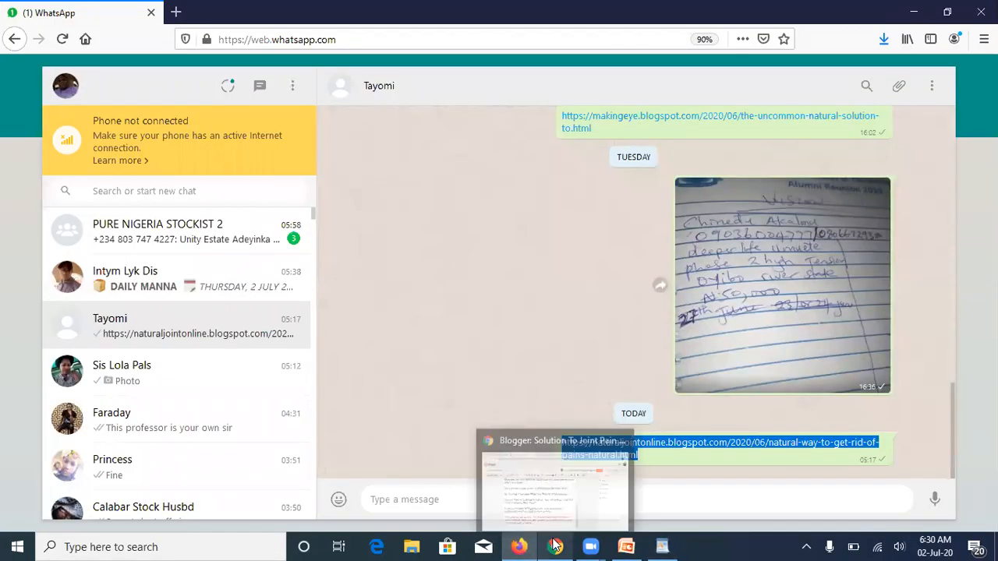
{"action": "left_click", "coordinate": [555, 546]}
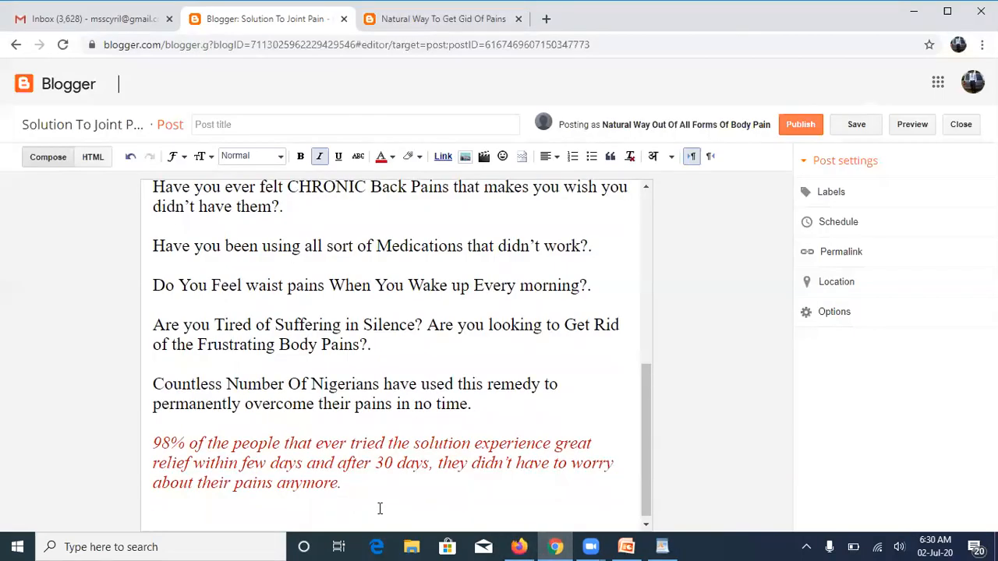
{"action": "key", "text": "ctrl+v"}
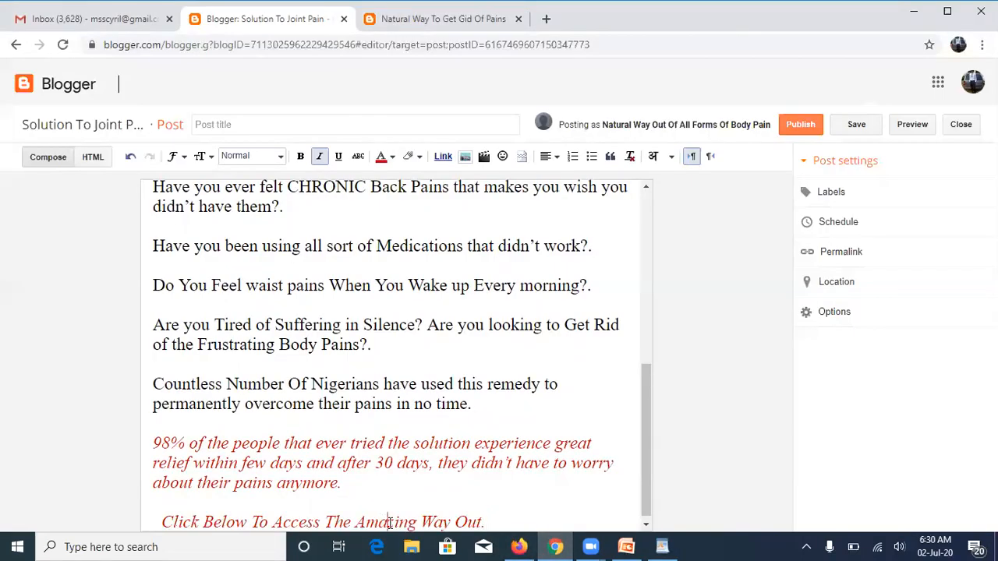
{"action": "triple_click", "coordinate": [389, 523]}
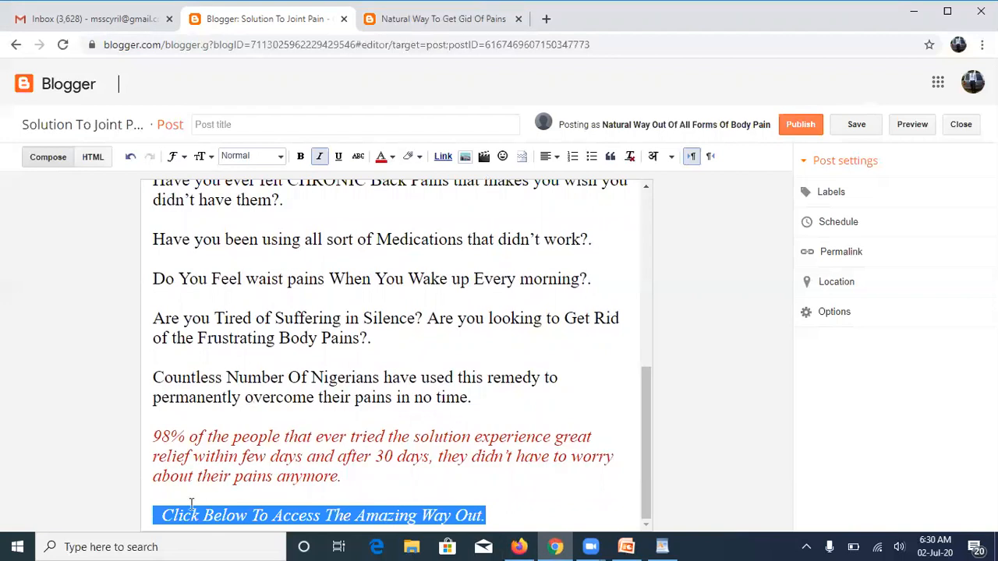
{"action": "left_click", "coordinate": [165, 518]}
{"action": "key", "text": "BackSpace"}
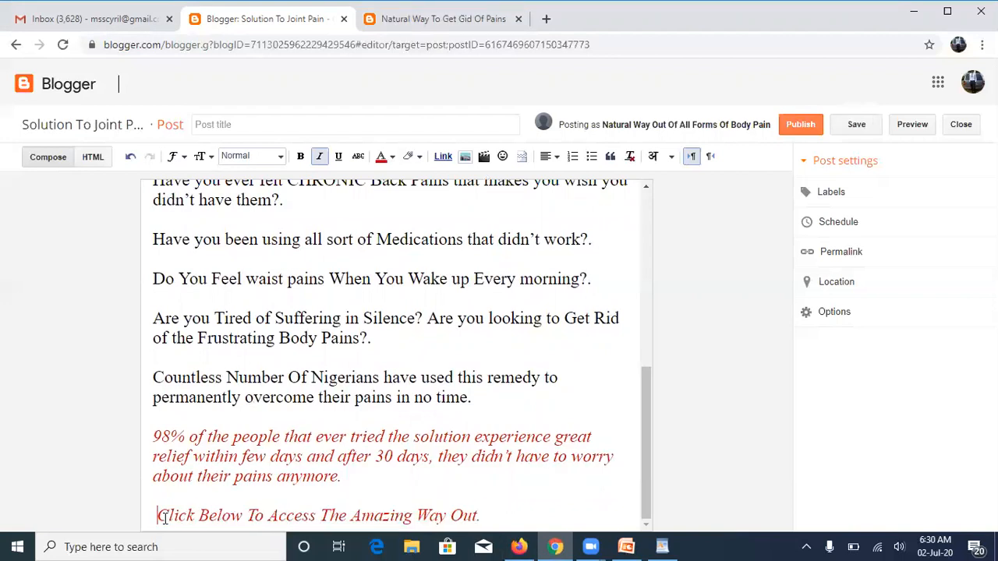
Step: Center the "Click Below To Access The Amazing Way Out." line and format it as Large bold text
{"action": "triple_click", "coordinate": [164, 518]}
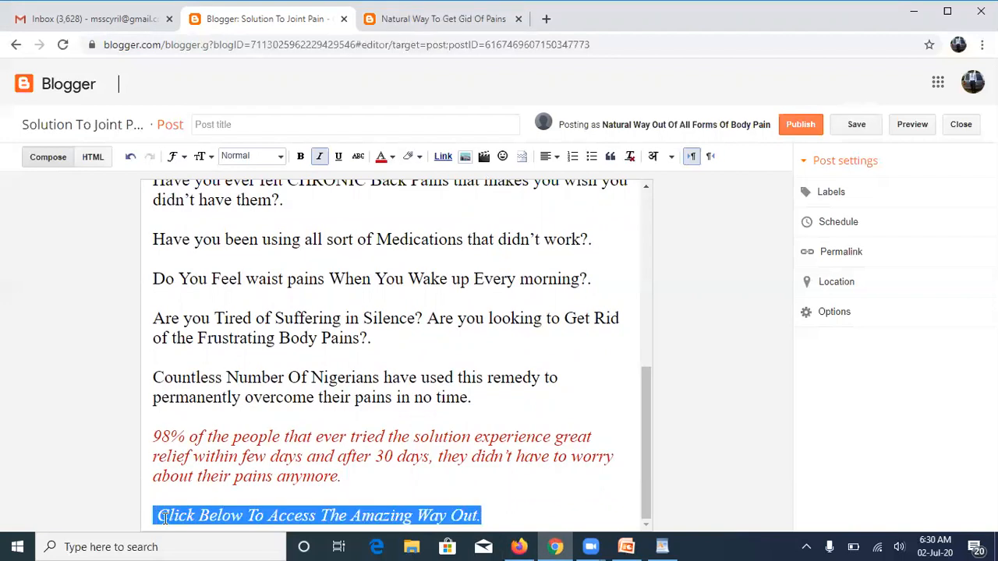
{"action": "left_click", "coordinate": [554, 156]}
{"action": "left_click", "coordinate": [566, 190]}
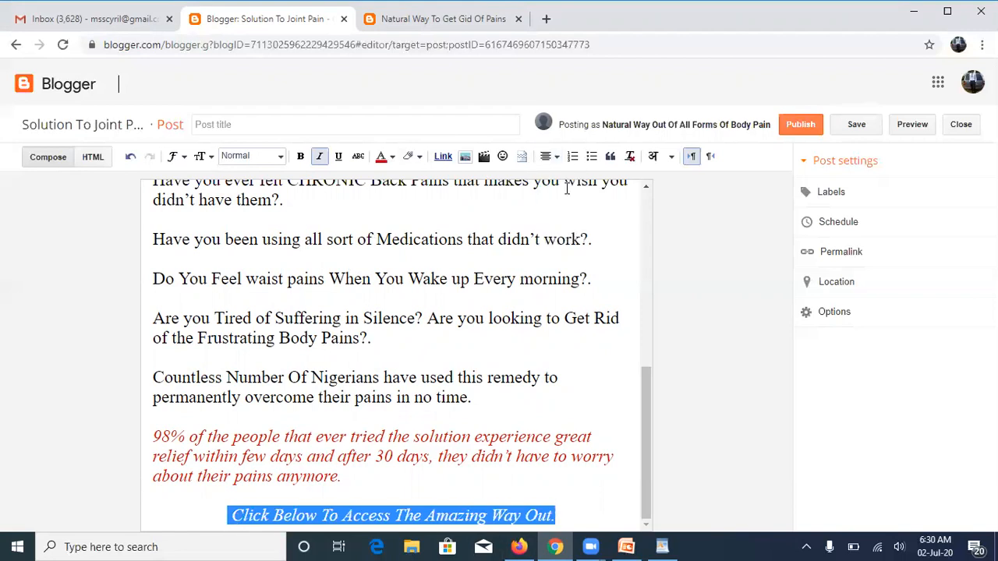
{"action": "left_click", "coordinate": [201, 157]}
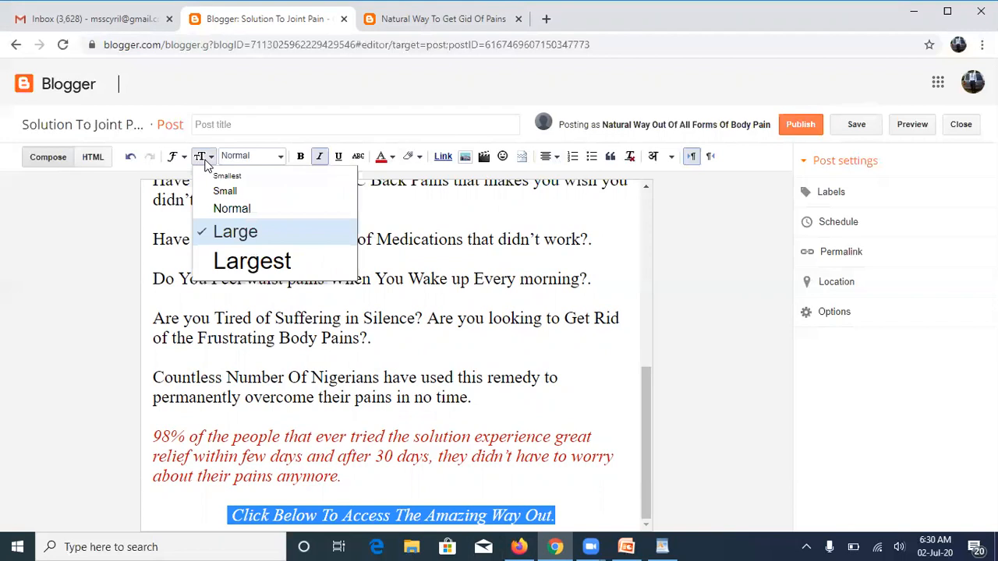
{"action": "left_click", "coordinate": [243, 232]}
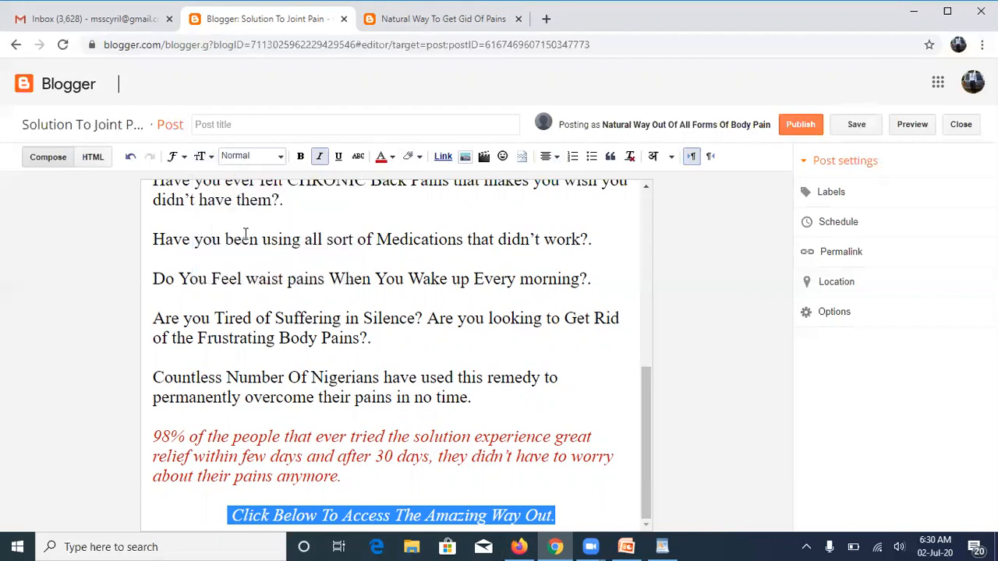
{"action": "left_click", "coordinate": [300, 156]}
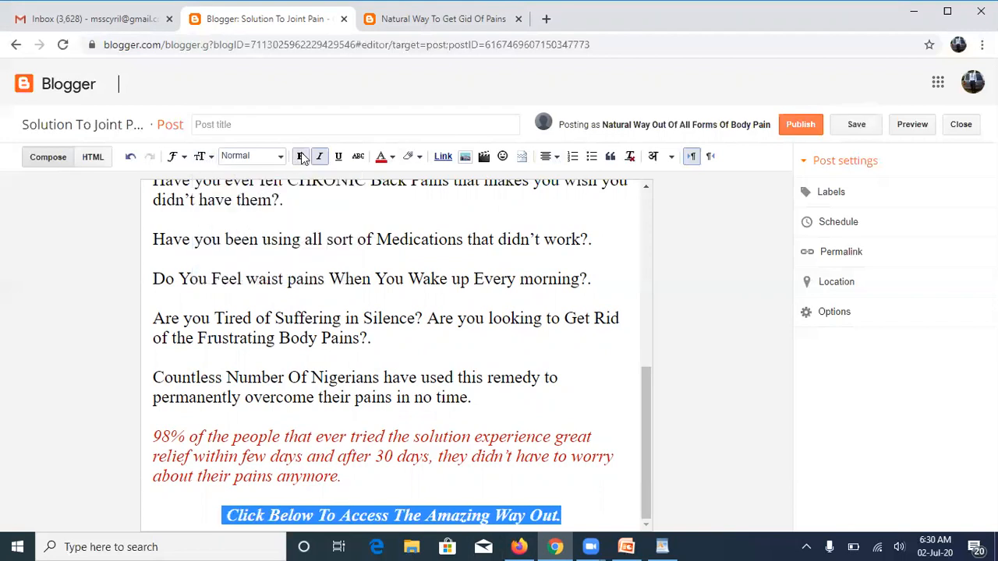
Step: Color the "Click Below To Access The Amazing Way Out." line bright red and the "98% of the people" paragraph blue
{"action": "left_click", "coordinate": [381, 156]}
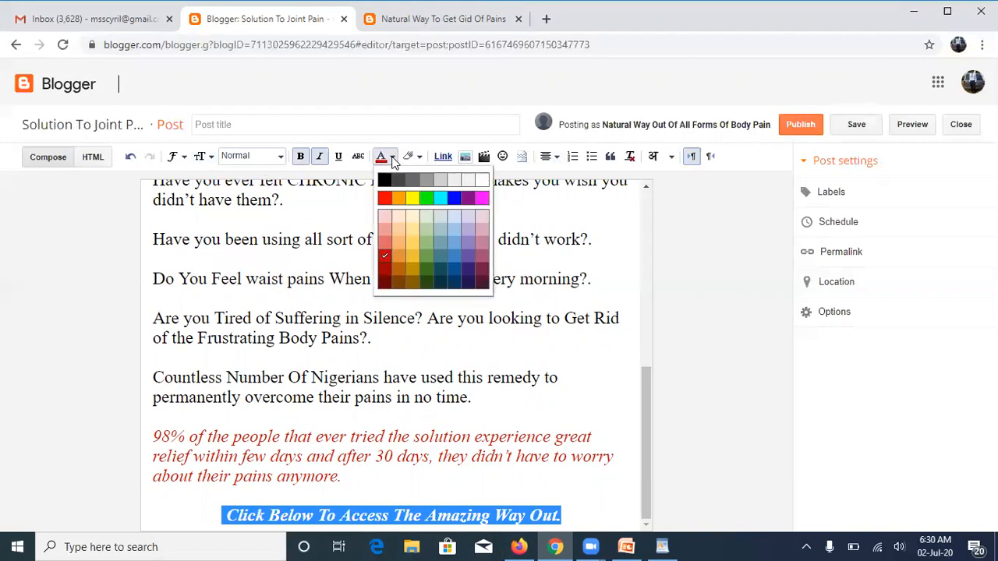
{"action": "left_click", "coordinate": [384, 200]}
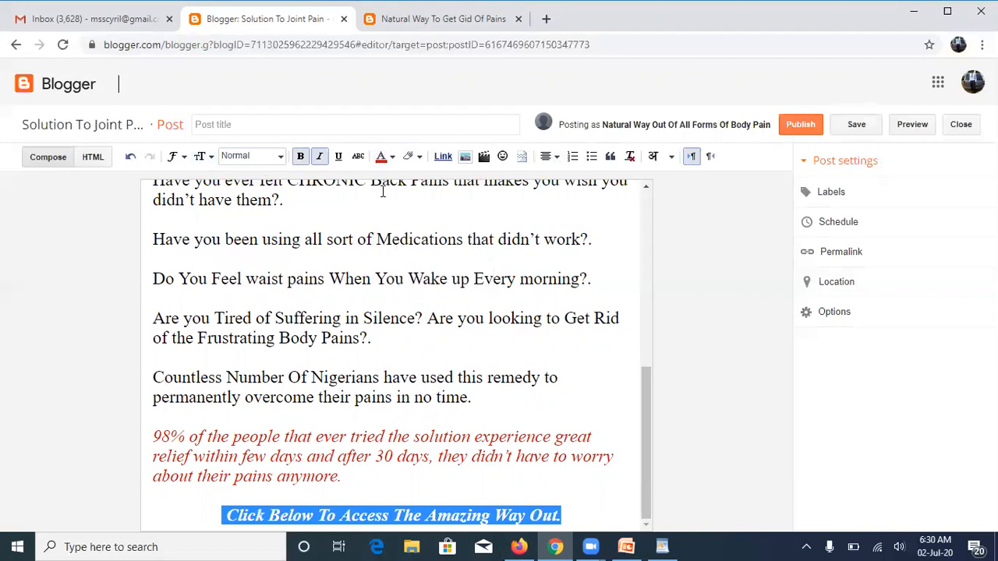
{"action": "left_click", "coordinate": [399, 435]}
{"action": "key", "text": "Home"}
{"action": "key", "text": "shift+End"}
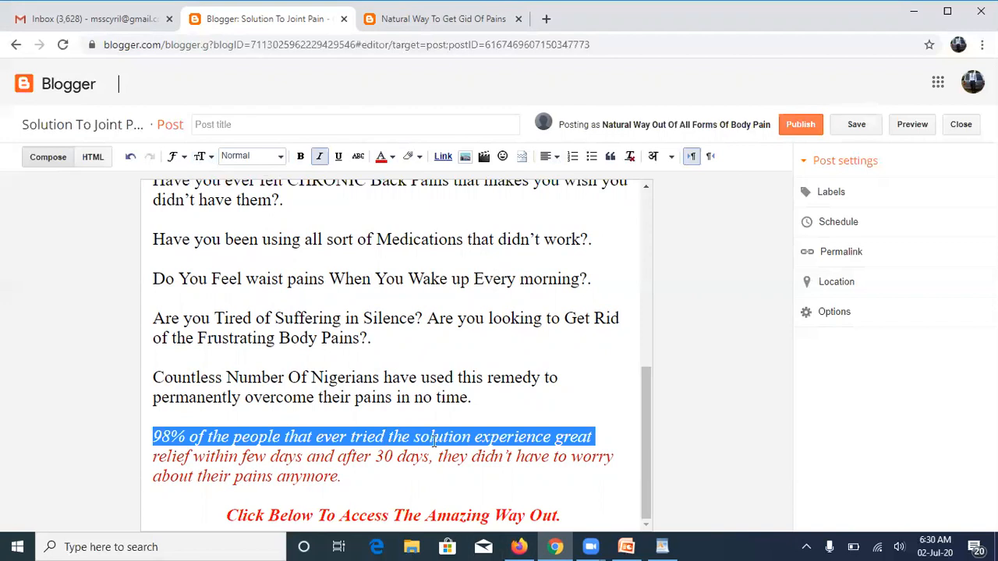
{"action": "key", "text": "shift+Down"}
{"action": "key", "text": "shift+Down"}
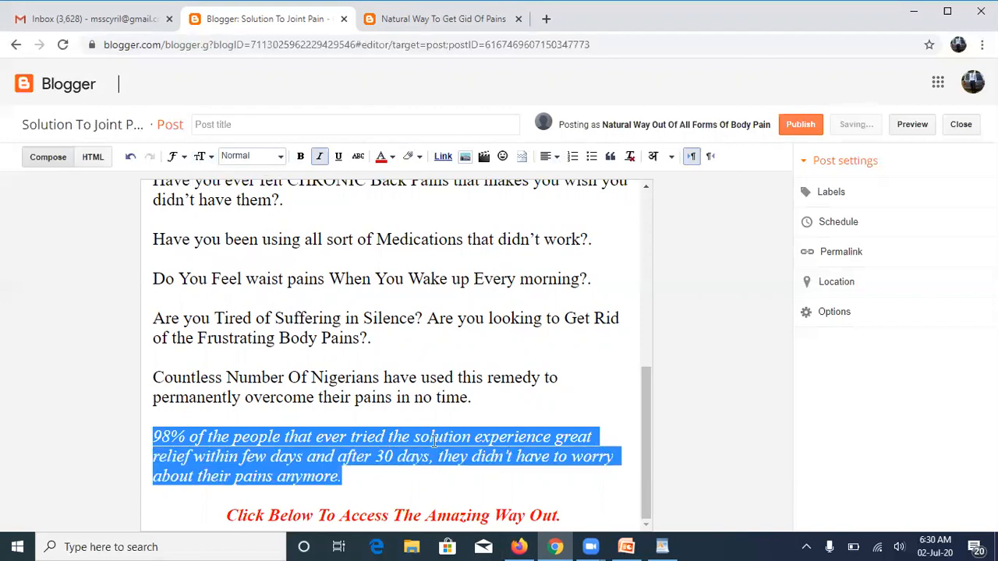
{"action": "left_click", "coordinate": [383, 157]}
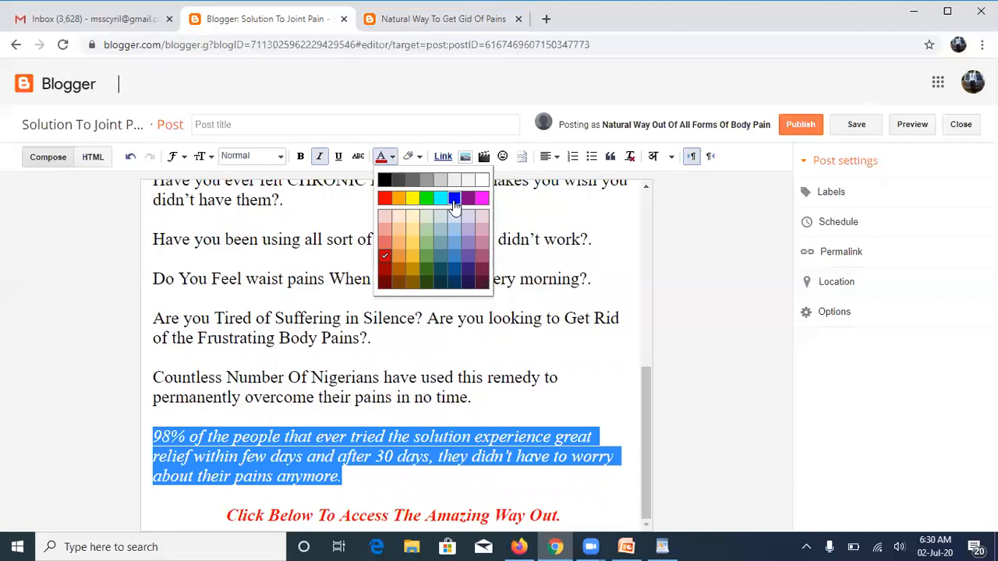
{"action": "left_click", "coordinate": [455, 200]}
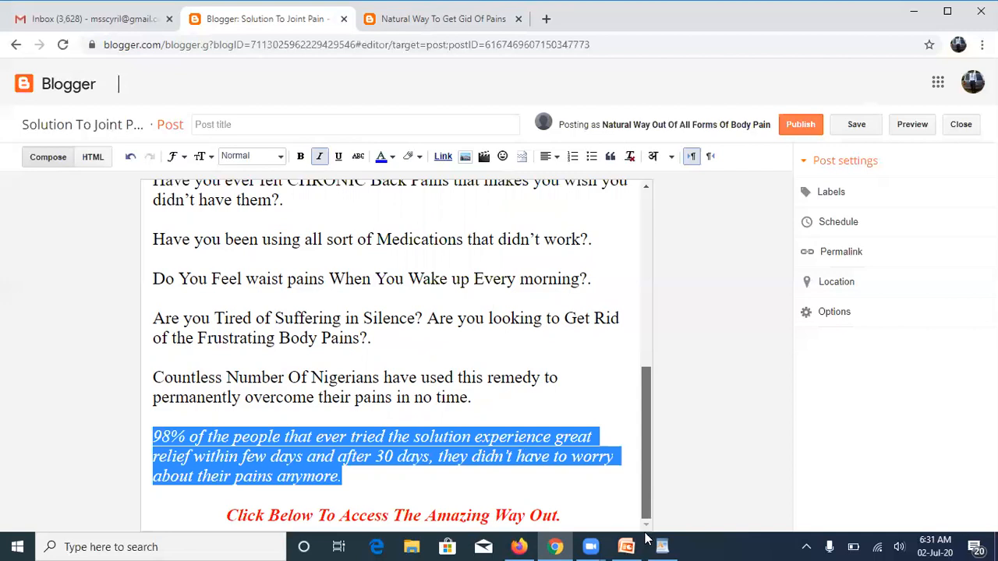
Step: Upload the d2 hand-and-eyes image from Downloads and insert it on a new line below the "Click Below" line
{"action": "left_click", "coordinate": [582, 515]}
{"action": "key", "text": "Return"}
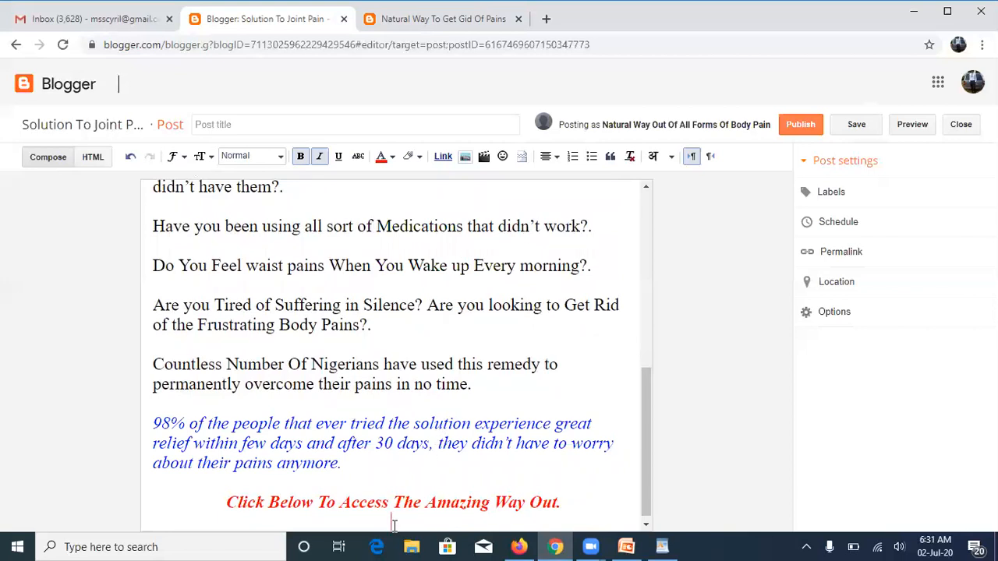
{"action": "left_click", "coordinate": [466, 156]}
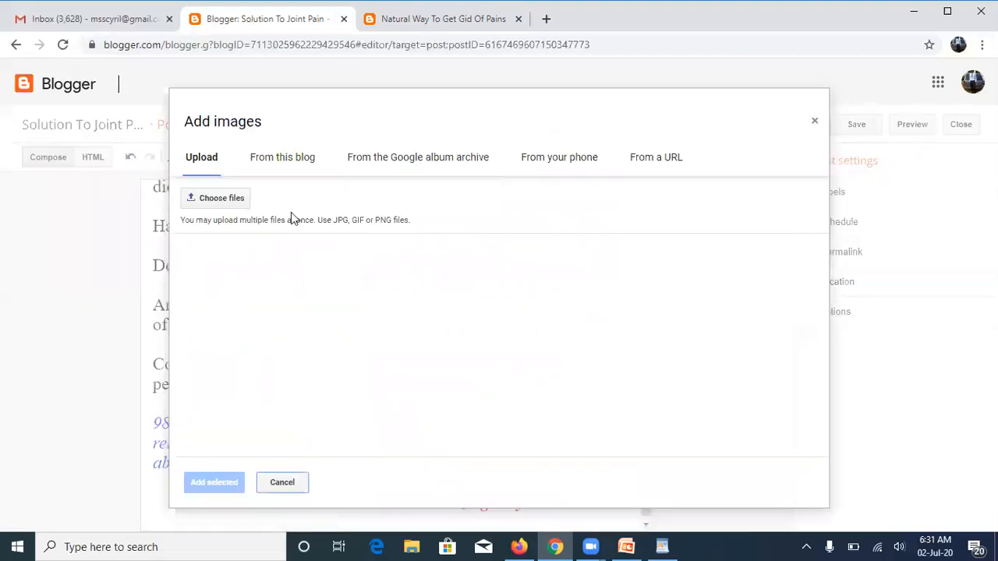
{"action": "left_click", "coordinate": [219, 201]}
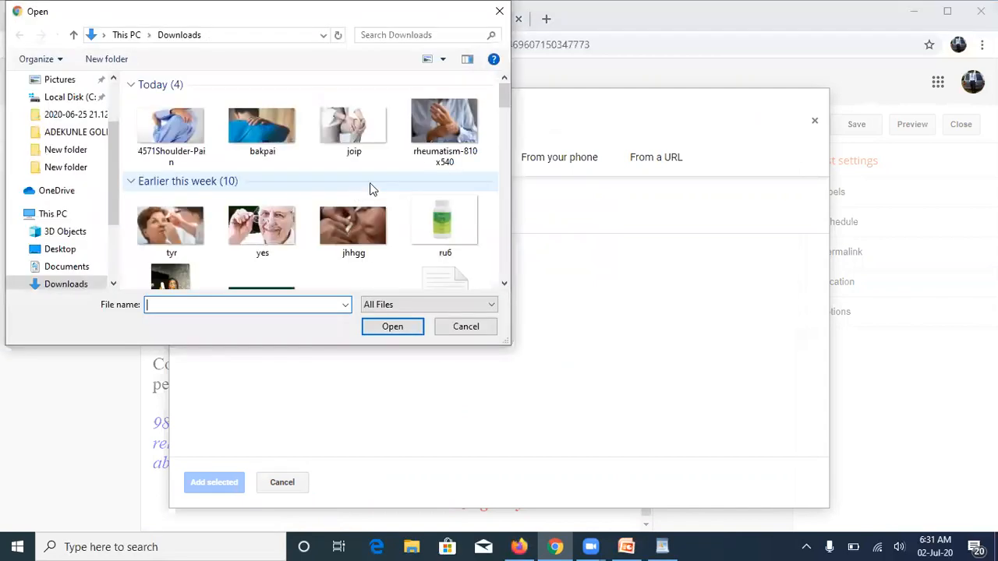
{"action": "left_click_drag", "start_coordinate": [508, 94], "coordinate": [501, 219]}
{"action": "double_click", "coordinate": [459, 162]}
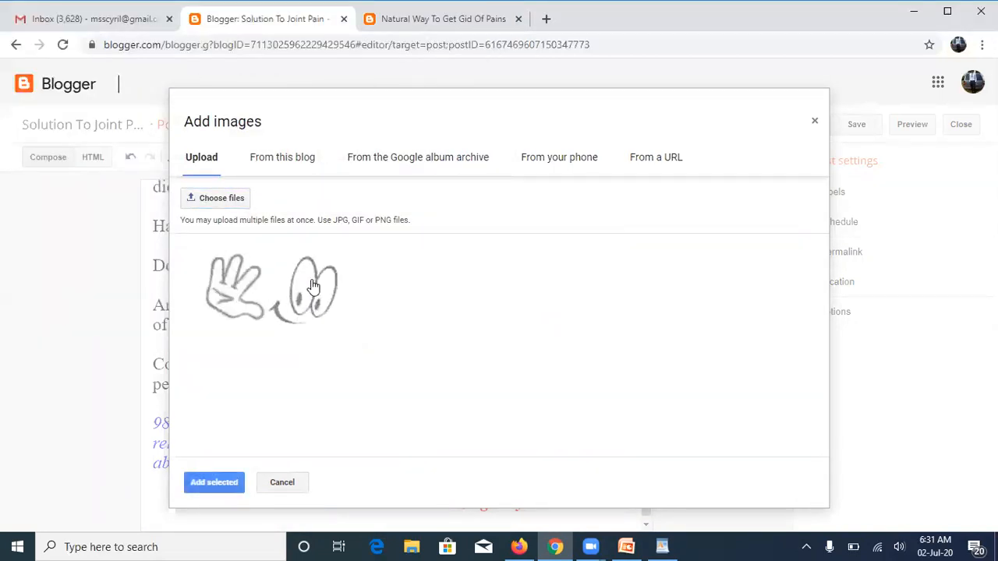
{"action": "left_click", "coordinate": [225, 481]}
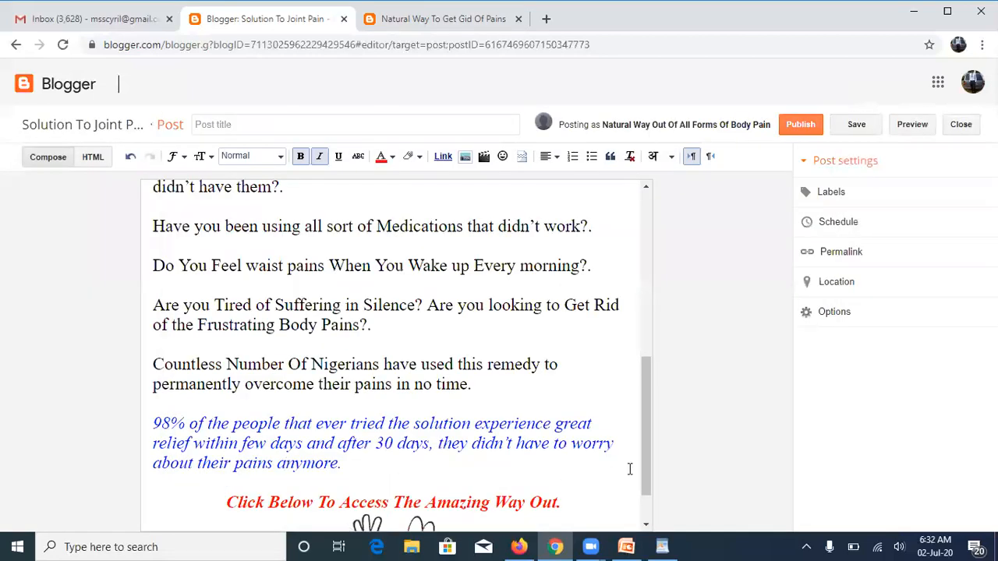
{"action": "scroll", "coordinate": [644, 531], "scroll_direction": "down", "scroll_amount": 1}
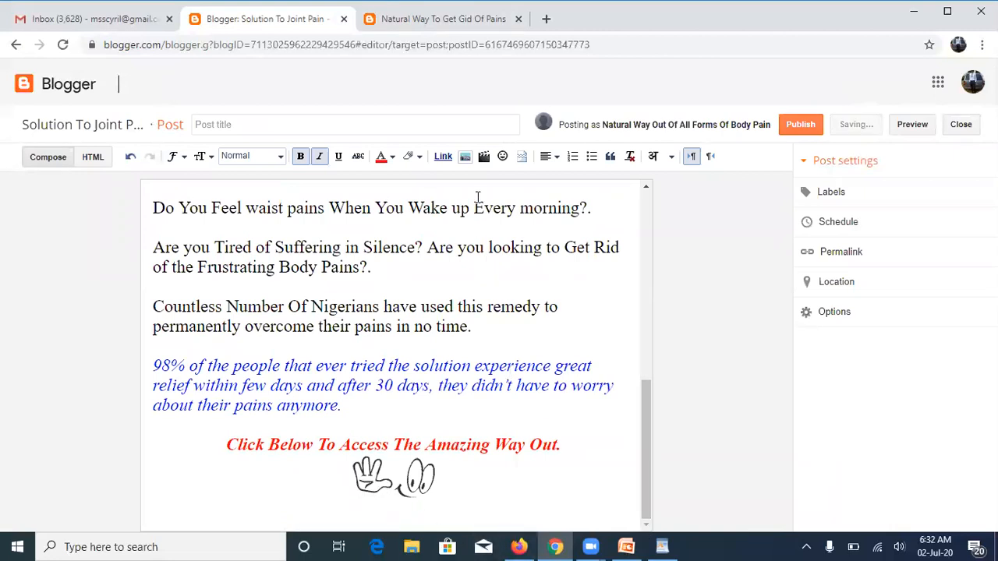
Step: Try to upload the image no.jfif from Downloads for the post
{"action": "left_click", "coordinate": [464, 156]}
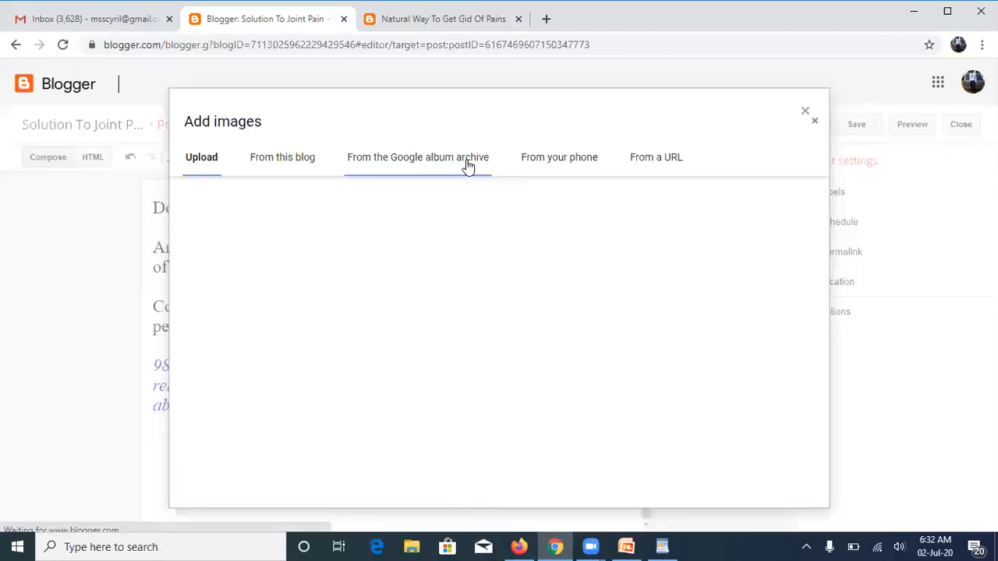
{"action": "left_click", "coordinate": [232, 199]}
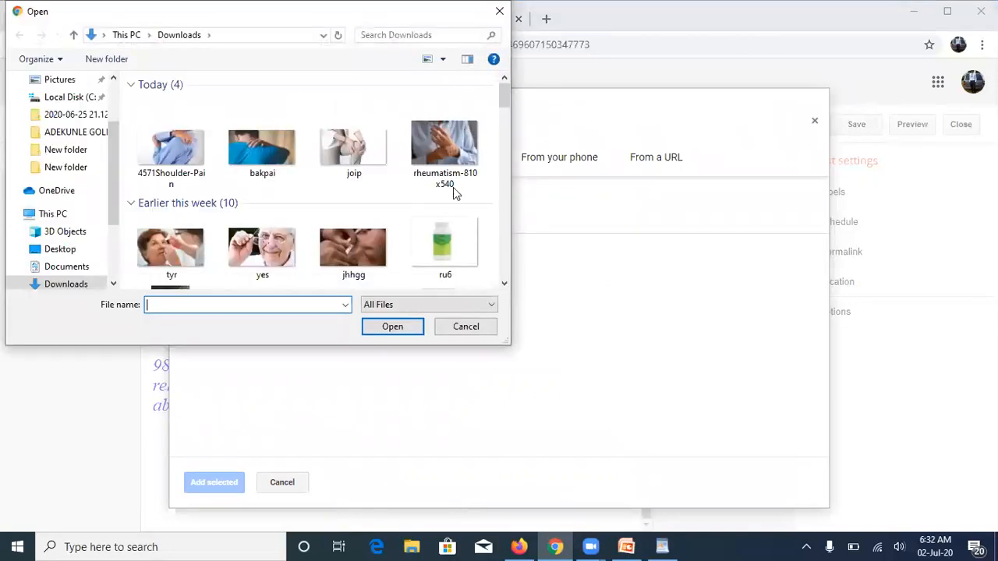
{"action": "left_click_drag", "start_coordinate": [503, 98], "coordinate": [492, 204]}
{"action": "double_click", "coordinate": [444, 99]}
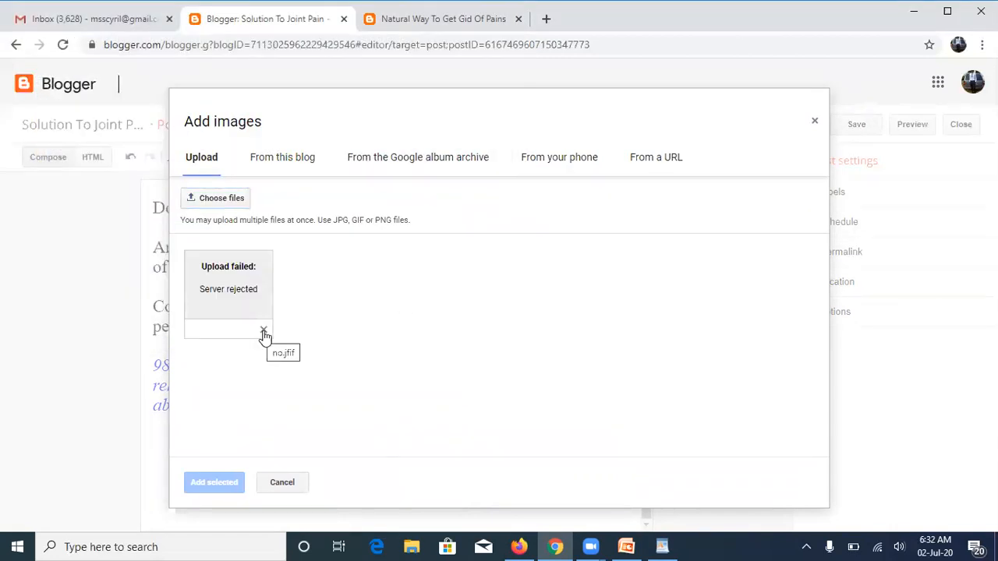
Step: Upload the red clickhere button image from Downloads and insert it below the hand-and-eyes image
{"action": "left_click", "coordinate": [228, 202]}
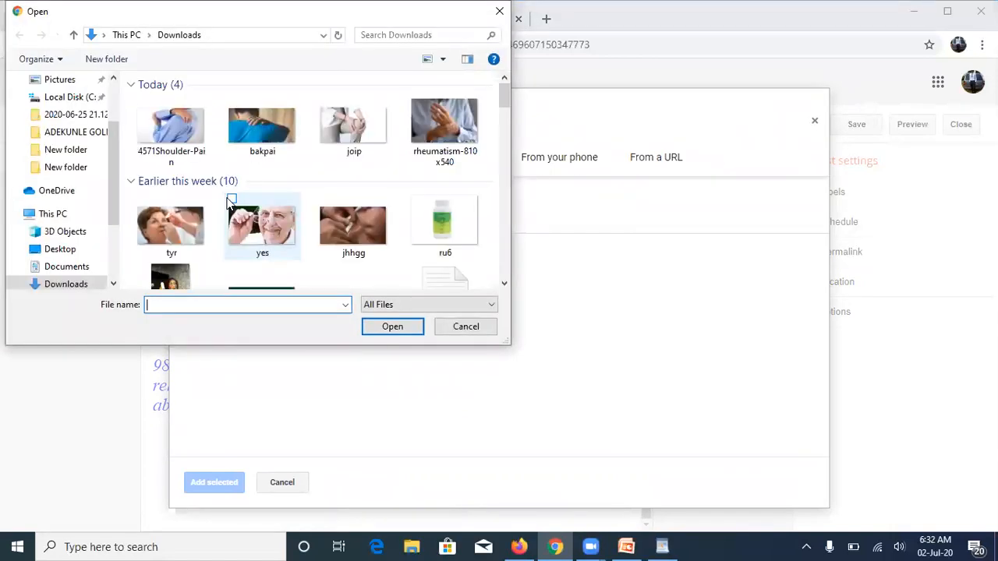
{"action": "left_click_drag", "start_coordinate": [499, 94], "coordinate": [503, 248]}
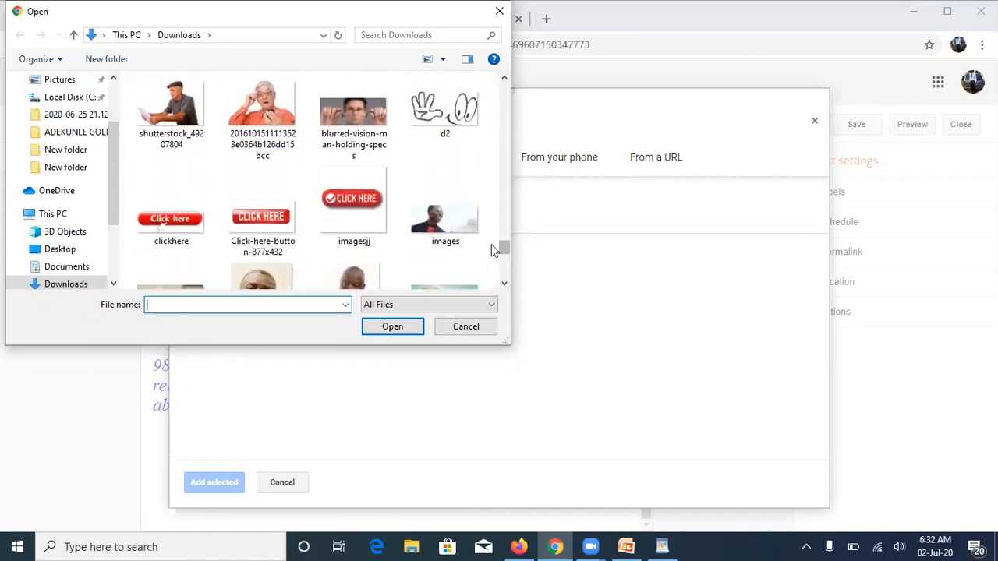
{"action": "double_click", "coordinate": [182, 224]}
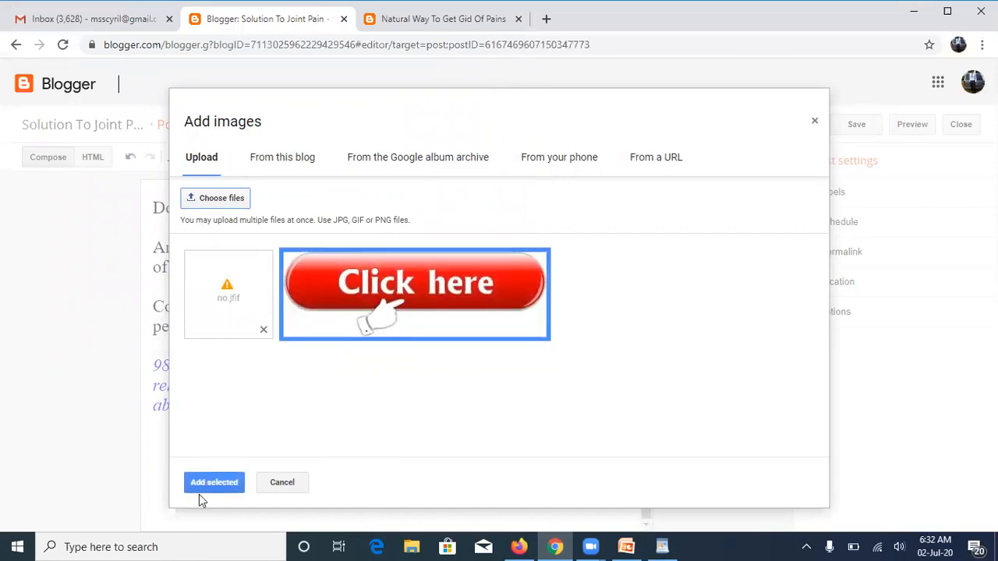
{"action": "left_click", "coordinate": [218, 487]}
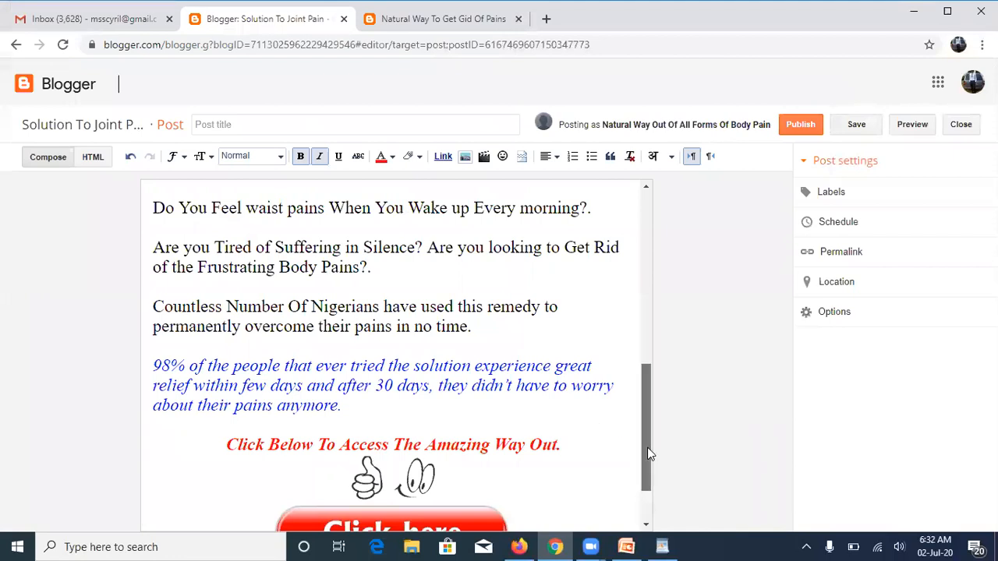
{"action": "left_click_drag", "start_coordinate": [650, 454], "coordinate": [643, 528]}
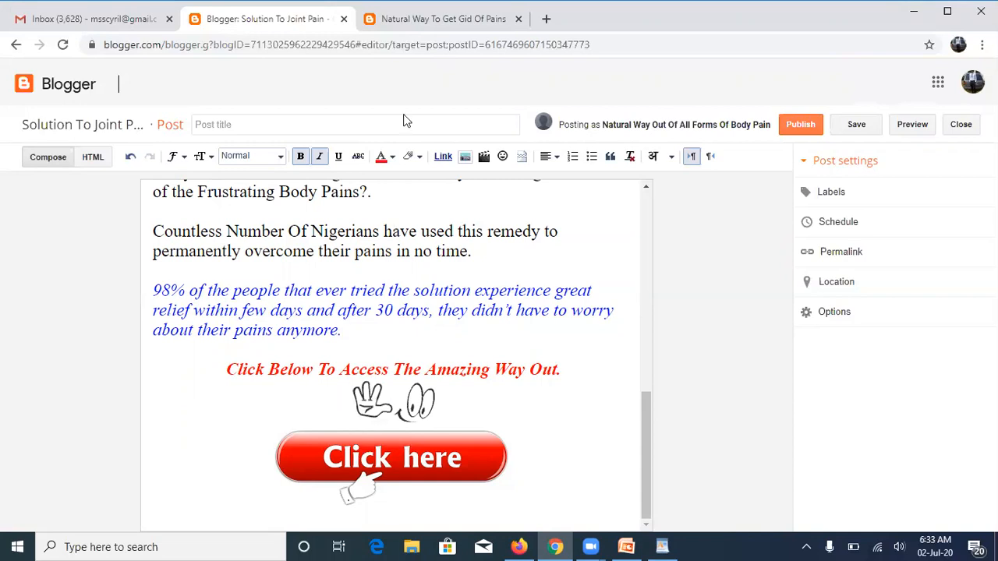
{"action": "left_click", "coordinate": [415, 28]}
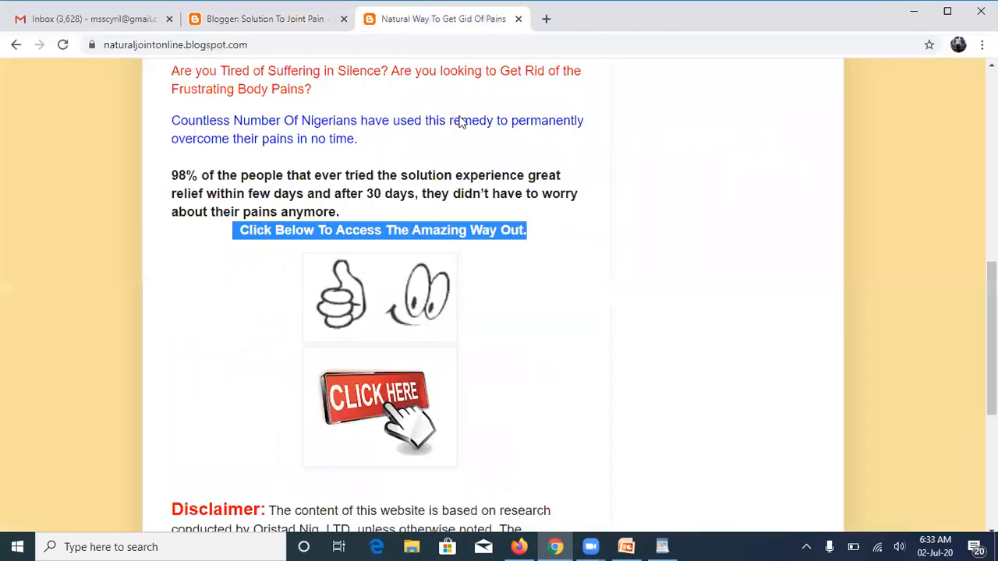
{"action": "right_click", "coordinate": [397, 403]}
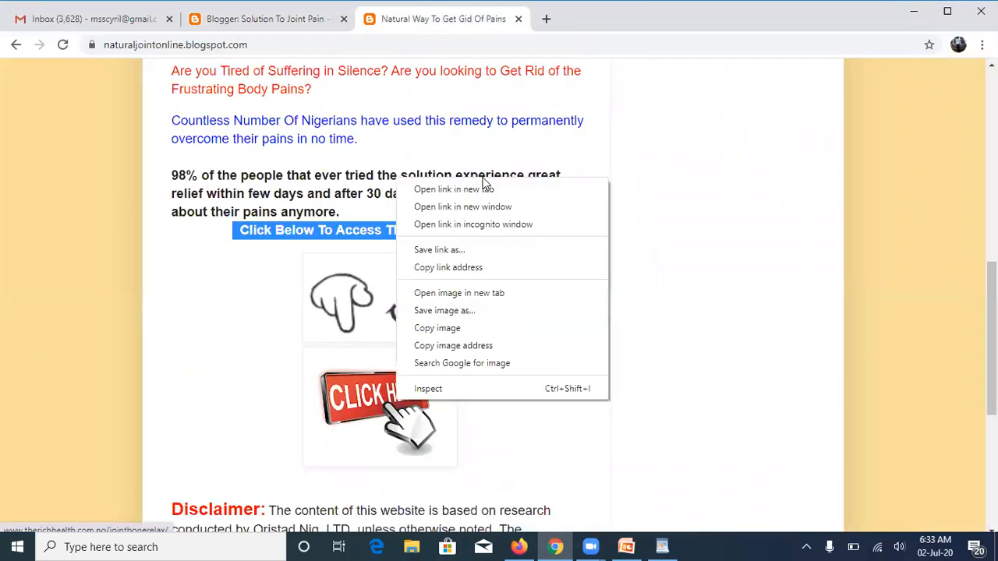
{"action": "left_click", "coordinate": [478, 203]}
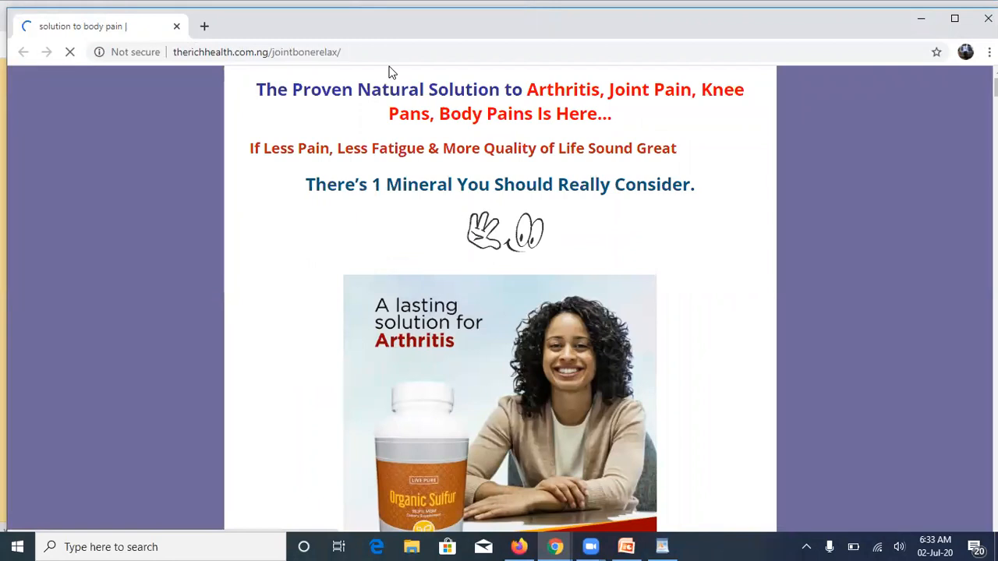
{"action": "left_click", "coordinate": [366, 54]}
{"action": "key", "text": "ctrl+c"}
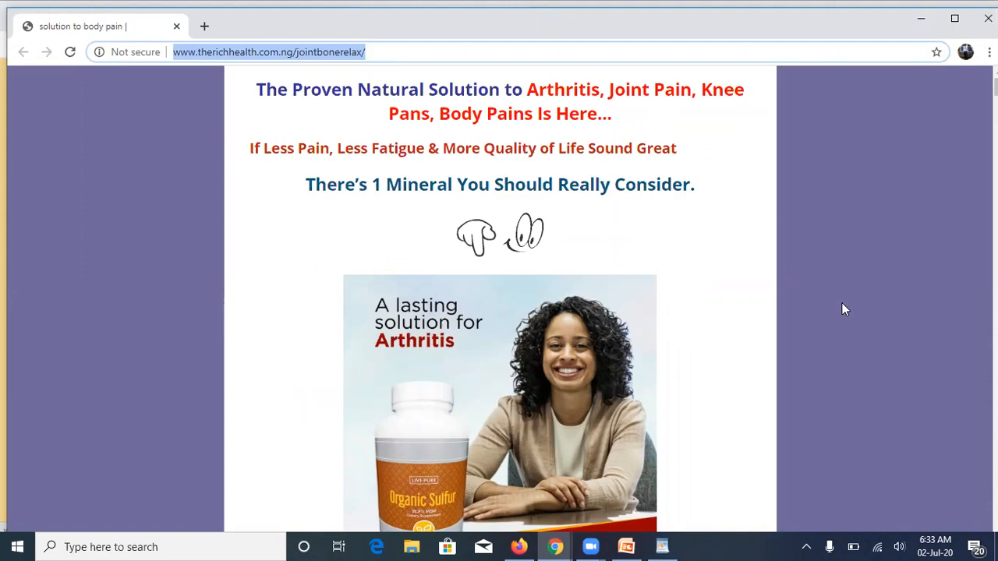
{"action": "left_click_drag", "start_coordinate": [996, 87], "coordinate": [995, 516]}
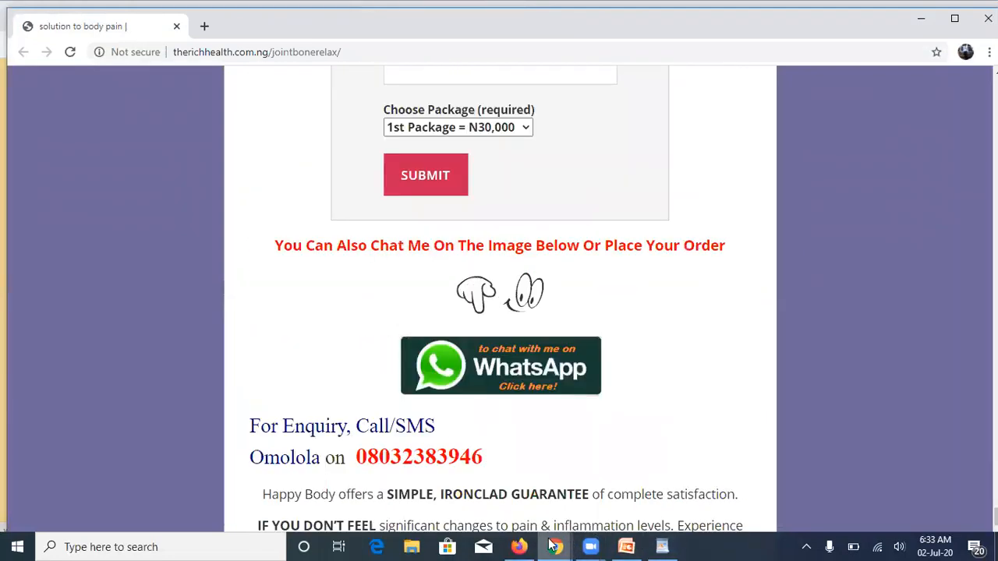
Step: Return to the Blogger post editor and set the red "Click here" button image to Small size
{"action": "mouse_move", "coordinate": [552, 546]}
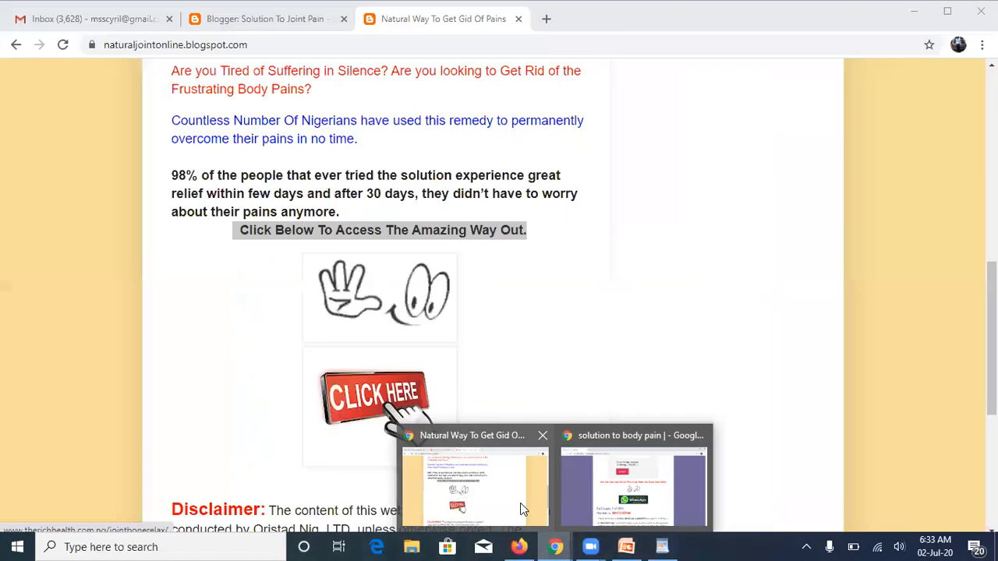
{"action": "left_click", "coordinate": [520, 503]}
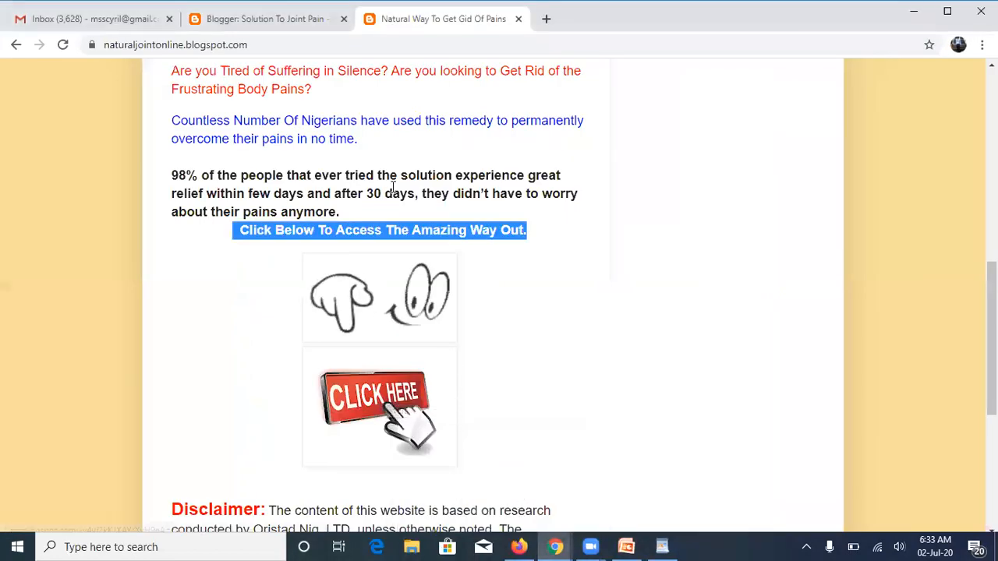
{"action": "left_click", "coordinate": [296, 27]}
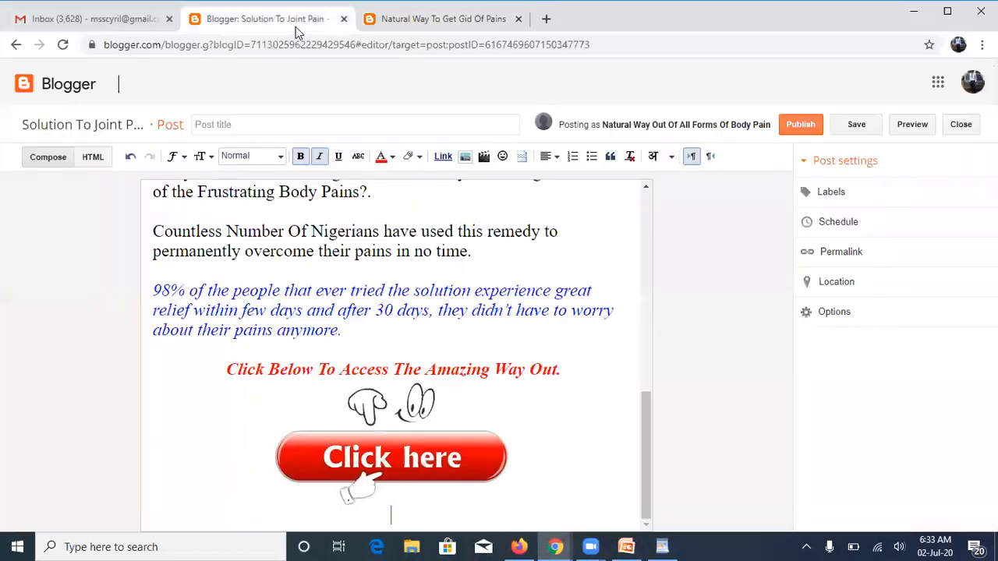
{"action": "left_click", "coordinate": [420, 464]}
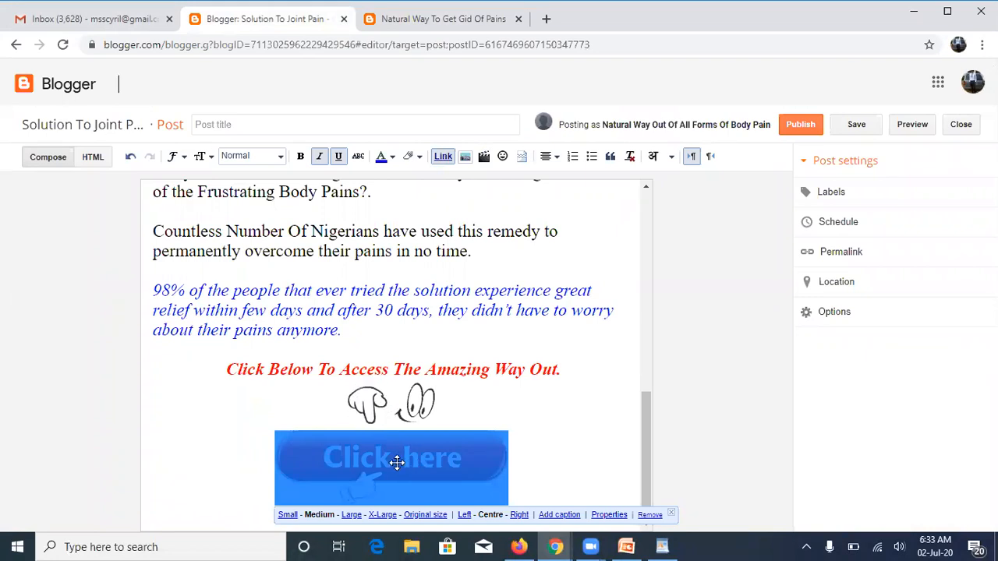
{"action": "left_click", "coordinate": [288, 516]}
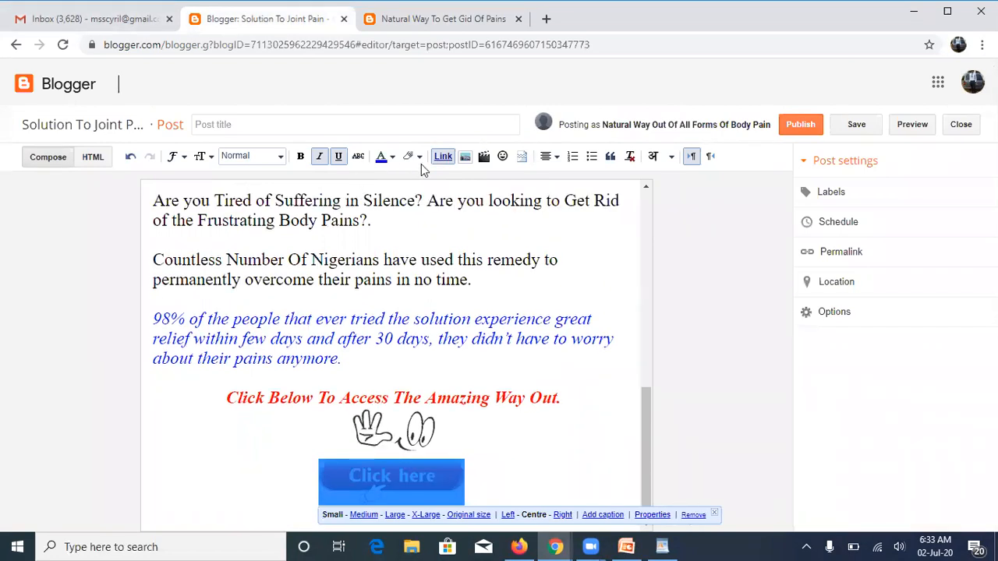
{"action": "left_click", "coordinate": [444, 162]}
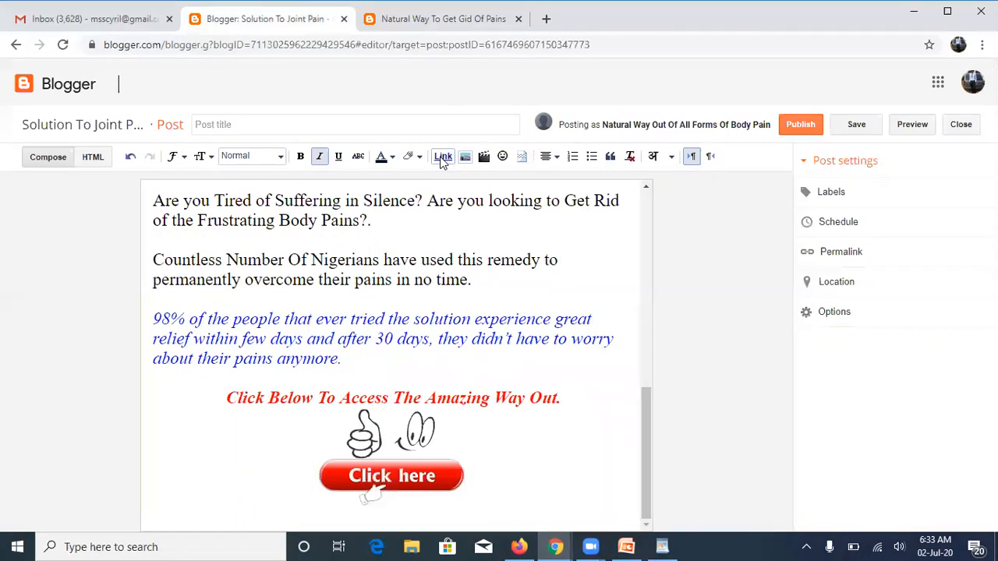
{"action": "left_click", "coordinate": [406, 477]}
{"action": "left_click", "coordinate": [443, 157]}
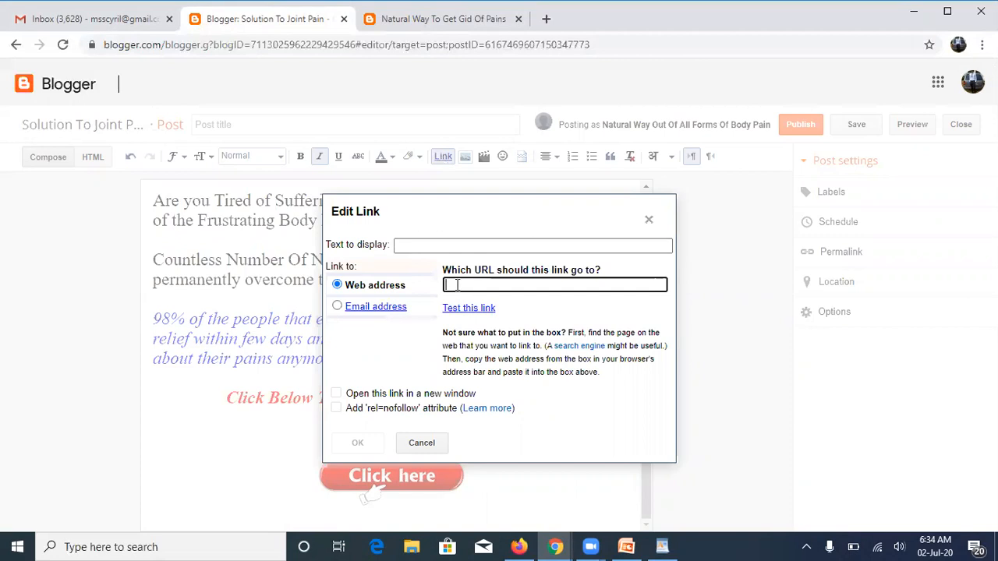
{"action": "key", "text": "ctrl+v"}
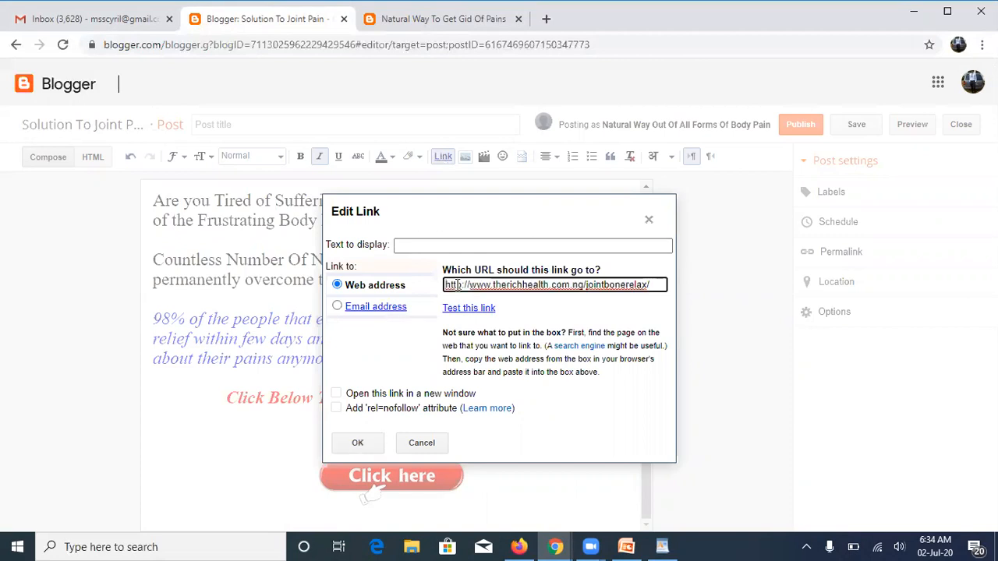
{"action": "left_click", "coordinate": [357, 443]}
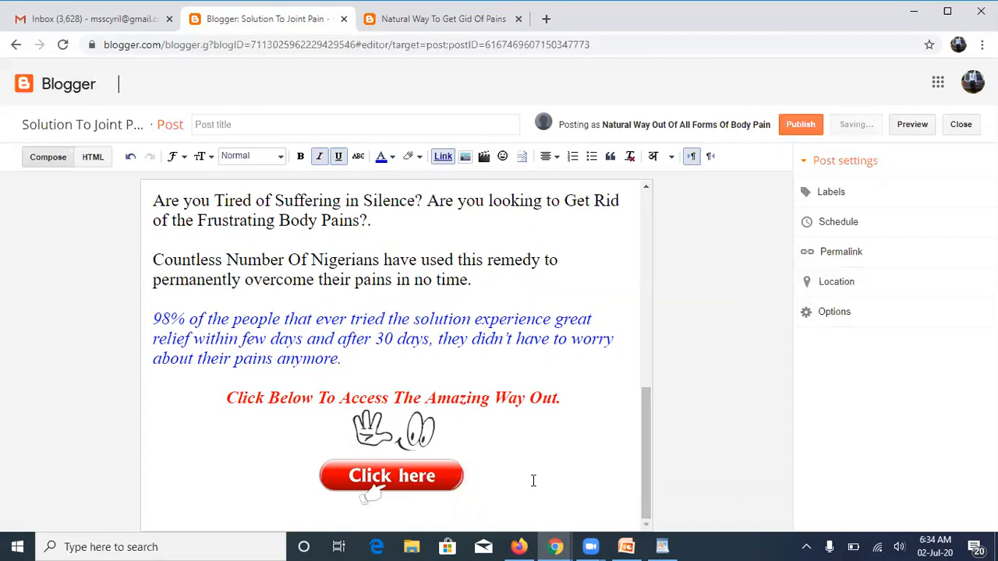
{"action": "key", "text": "Return"}
{"action": "key", "text": "Return"}
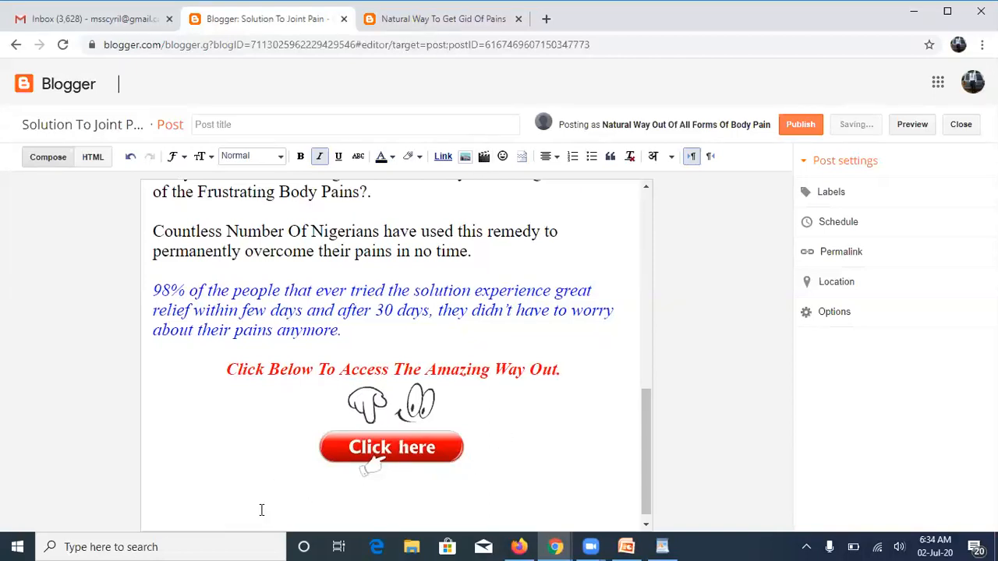
Step: Copy the Disclaimer paragraph from the example page, paste it into the WordPad document, and copy the plain text from there
{"action": "left_click", "coordinate": [434, 25]}
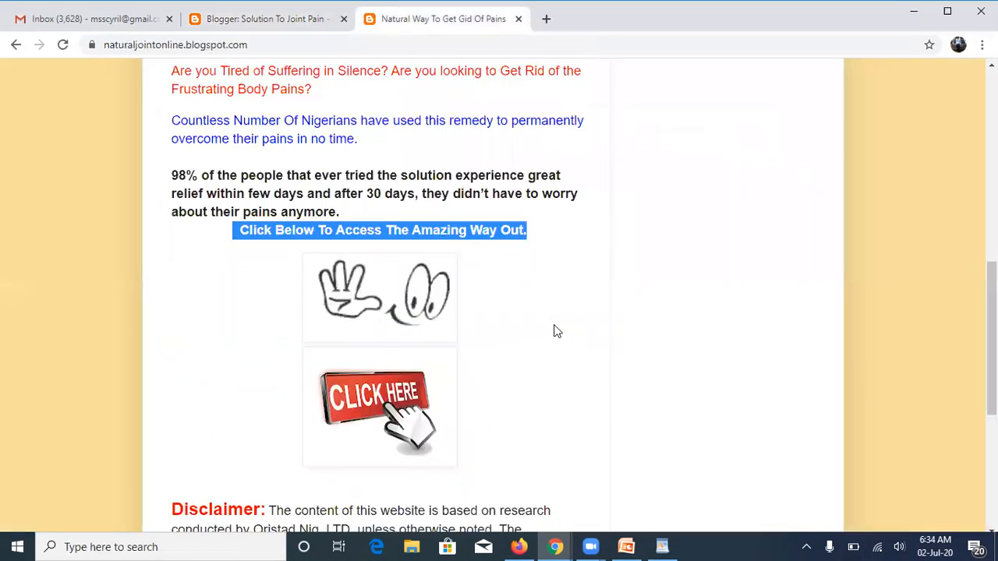
{"action": "scroll", "coordinate": [665, 398], "scroll_direction": "down", "scroll_amount": 4}
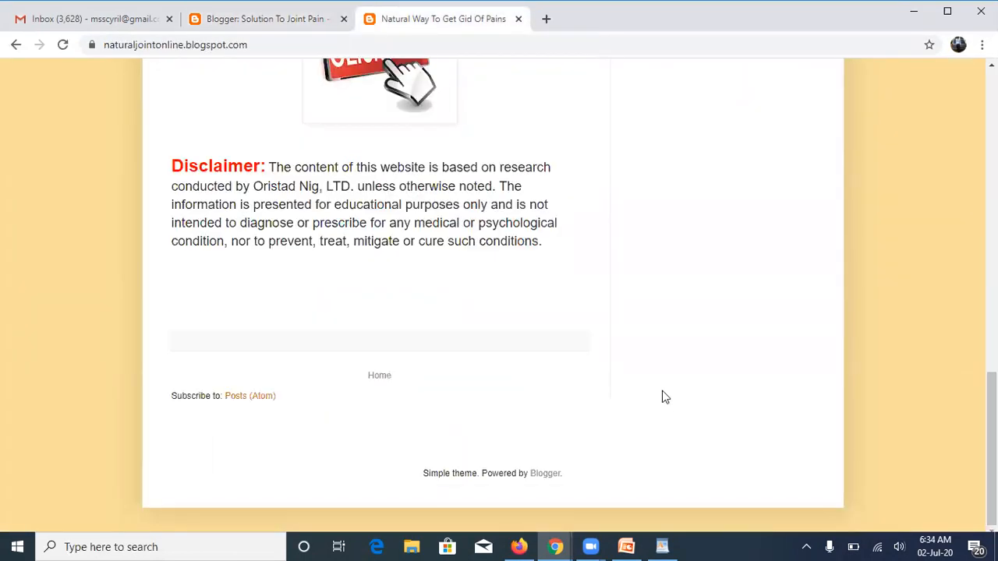
{"action": "triple_click", "coordinate": [173, 164]}
{"action": "key", "text": "ctrl+c"}
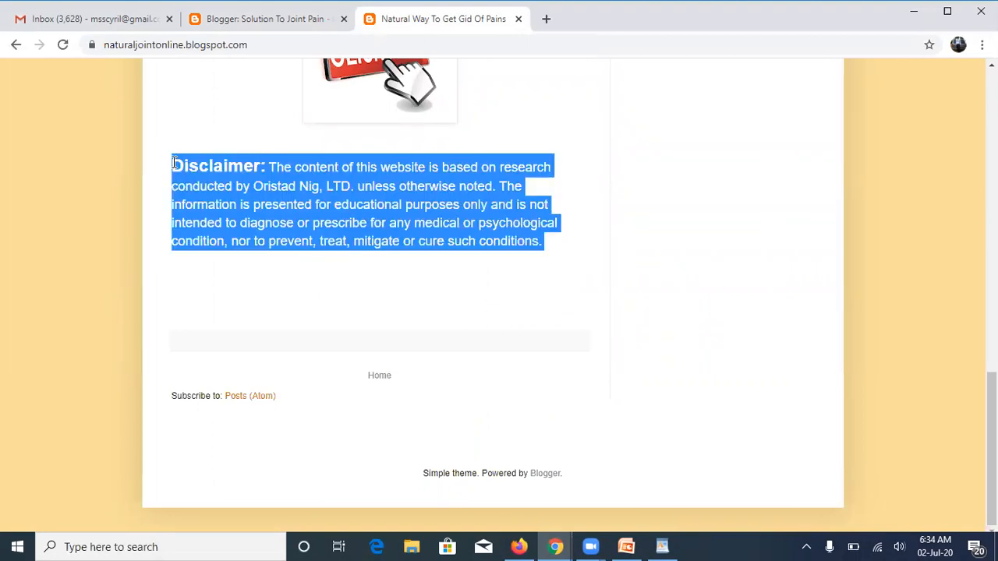
{"action": "left_click", "coordinate": [662, 546]}
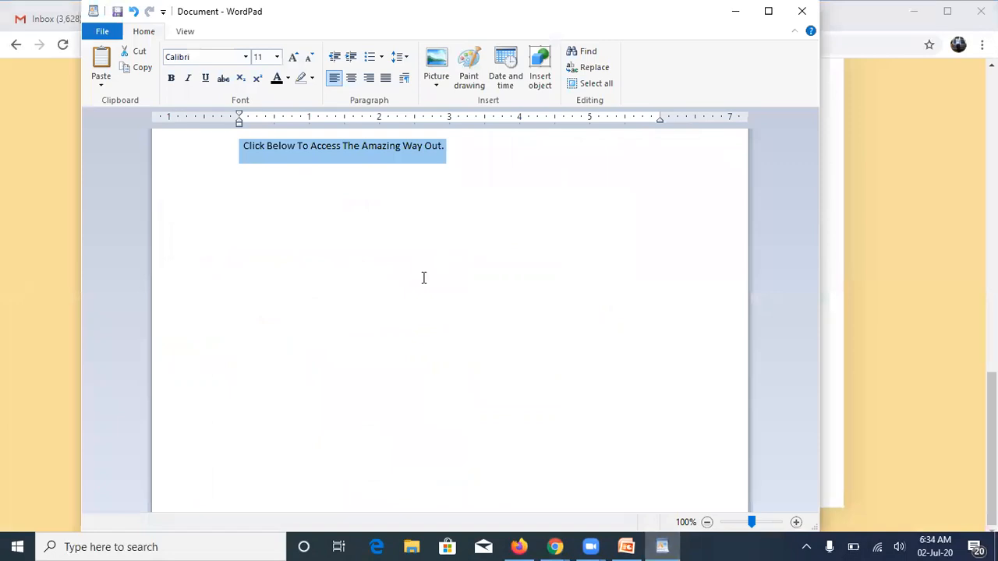
{"action": "key", "text": "ctrl+v"}
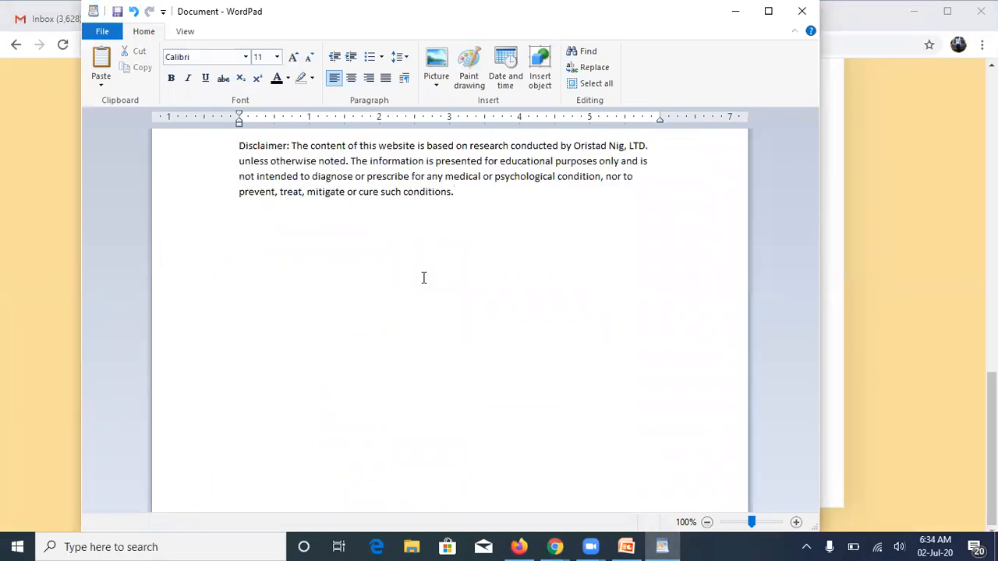
{"action": "triple_click", "coordinate": [242, 148]}
{"action": "key", "text": "ctrl+c"}
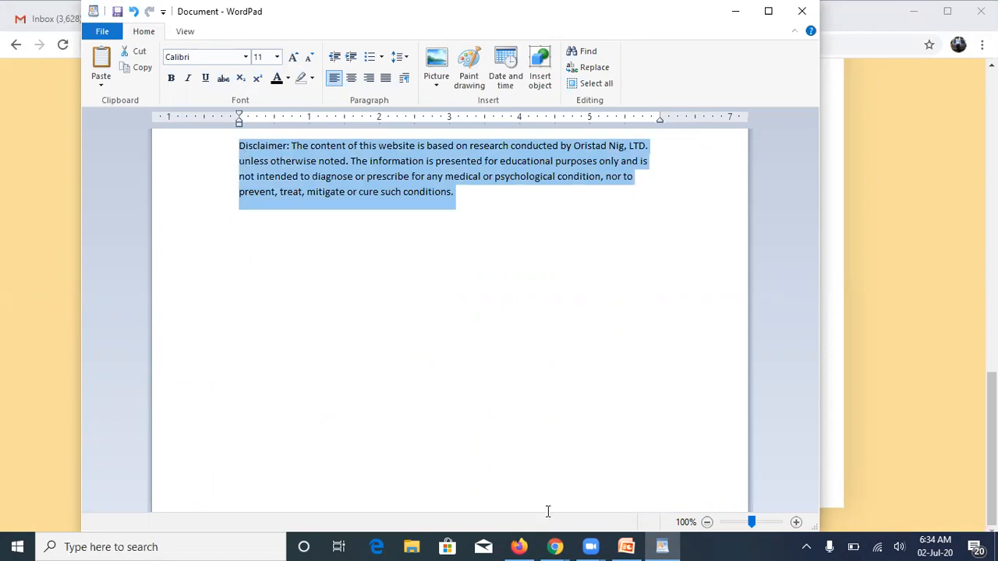
Step: Return to the Blogger post editor and paste the disclaimer paragraph, left-aligned, below the red "Click here" image
{"action": "left_click", "coordinate": [555, 547]}
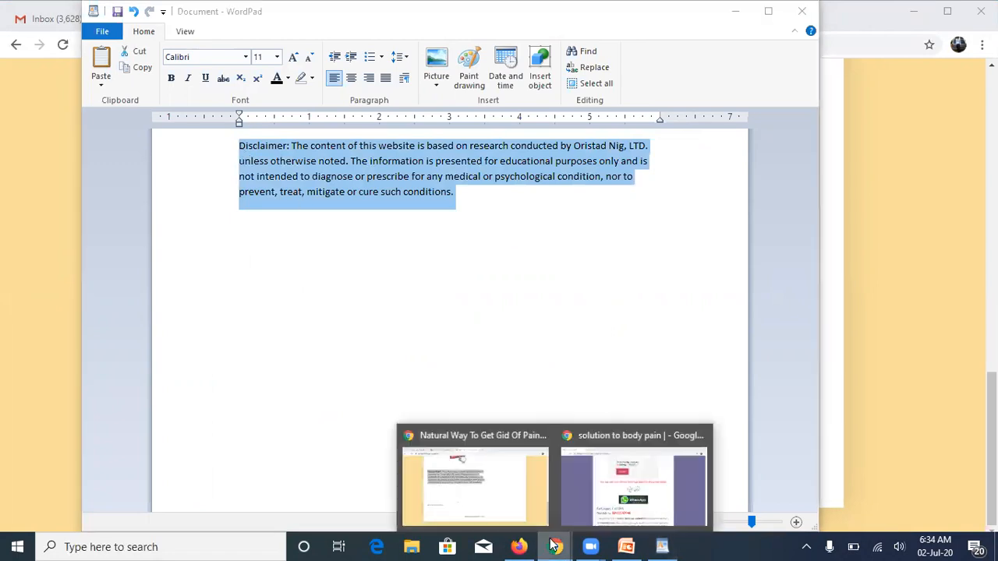
{"action": "left_click", "coordinate": [507, 507]}
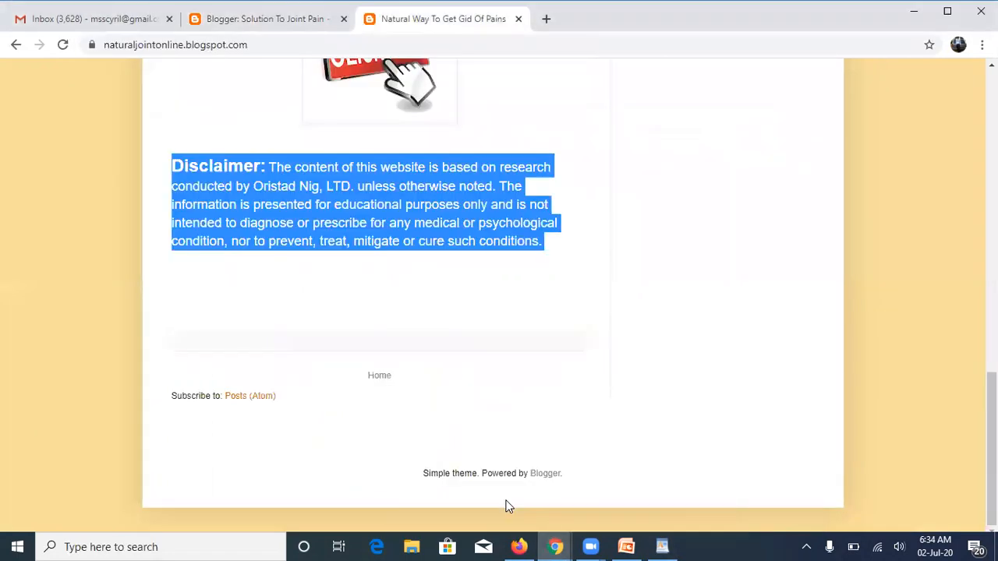
{"action": "left_click", "coordinate": [282, 20]}
{"action": "left_click", "coordinate": [336, 507]}
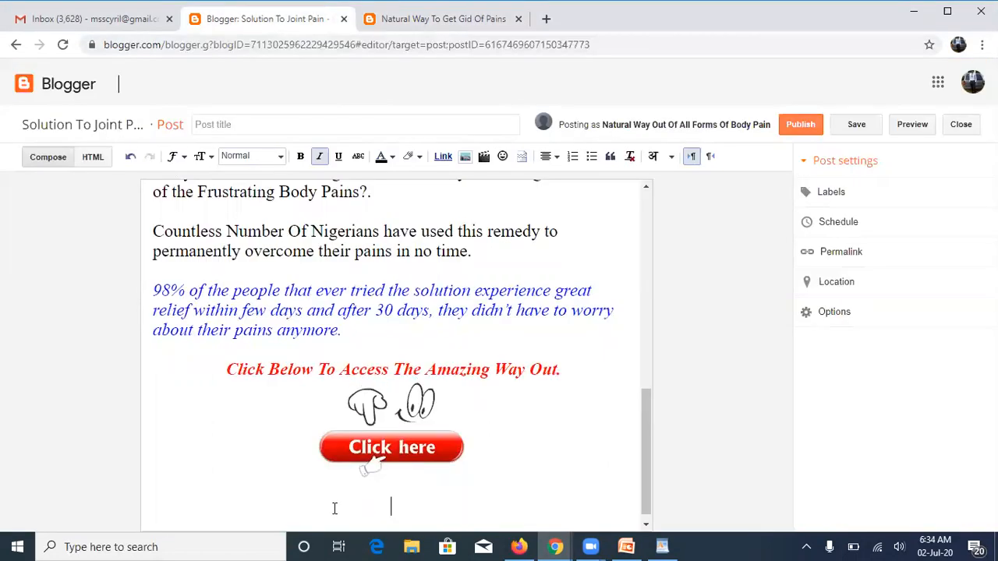
{"action": "left_click", "coordinate": [552, 158]}
{"action": "left_click", "coordinate": [562, 178]}
{"action": "key", "text": "ctrl+v"}
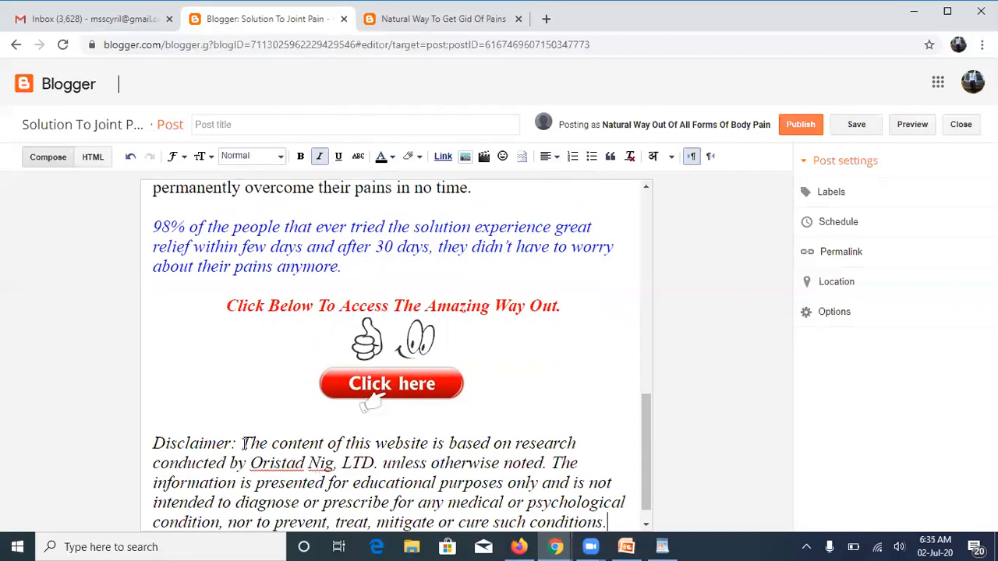
Step: Set the word "Disclaimer:" at the start of the pasted paragraph to the Large text size
{"action": "left_click", "coordinate": [154, 444]}
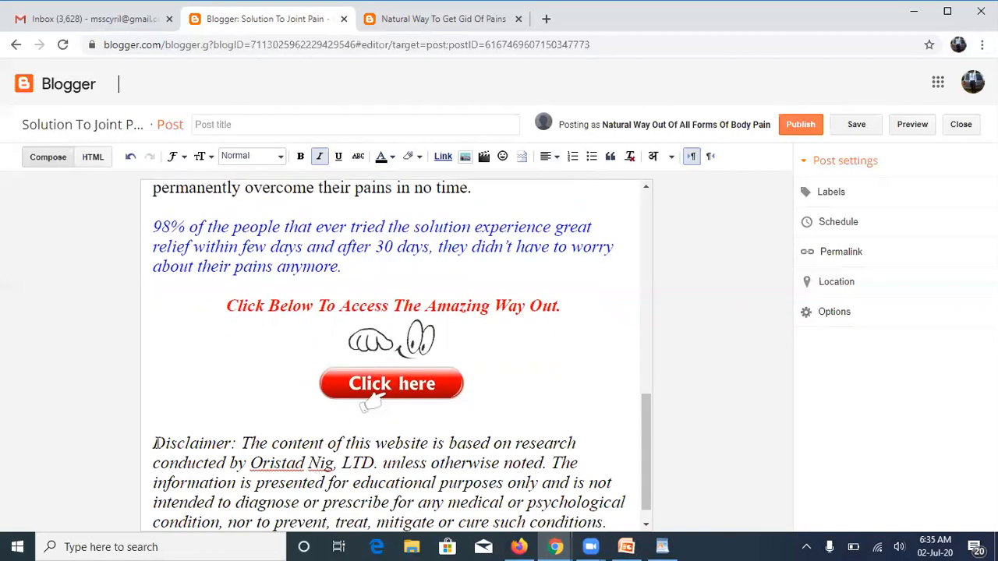
{"action": "key", "text": "shift+Right"}
{"action": "key", "text": "shift+Right"}
{"action": "key", "text": "shift+Right"}
{"action": "key", "text": "shift+Right"}
{"action": "key", "text": "shift+Right"}
{"action": "key", "text": "shift+Right"}
{"action": "key", "text": "shift+Right"}
{"action": "key", "text": "shift+Right"}
{"action": "key", "text": "shift+Right"}
{"action": "key", "text": "shift+Right"}
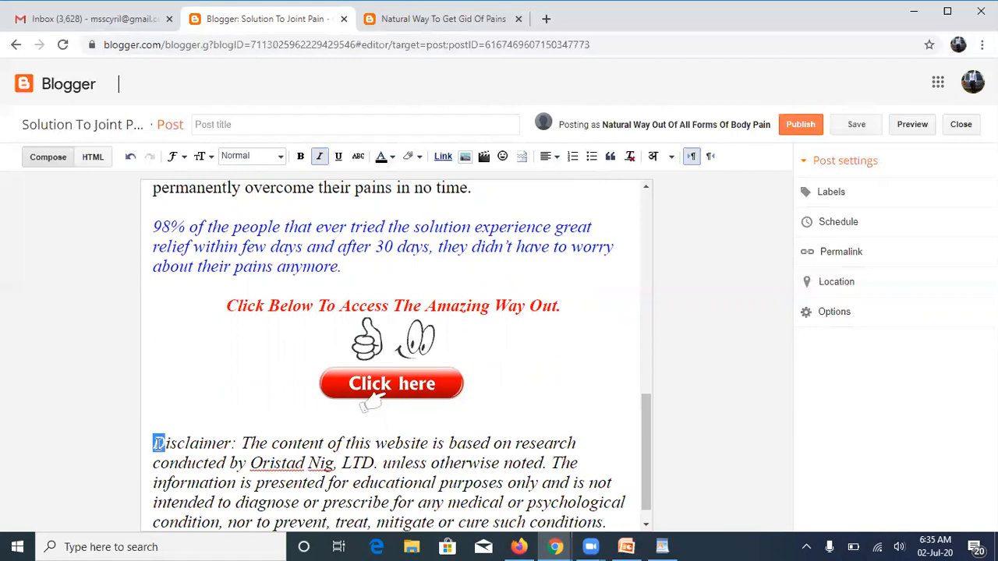
{"action": "key", "text": "shift+Right"}
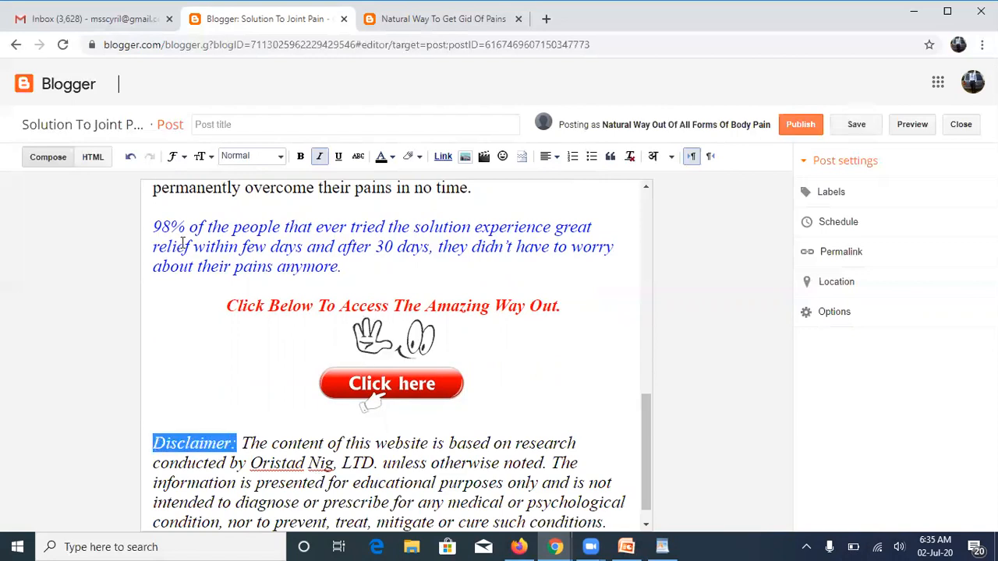
{"action": "left_click", "coordinate": [209, 160]}
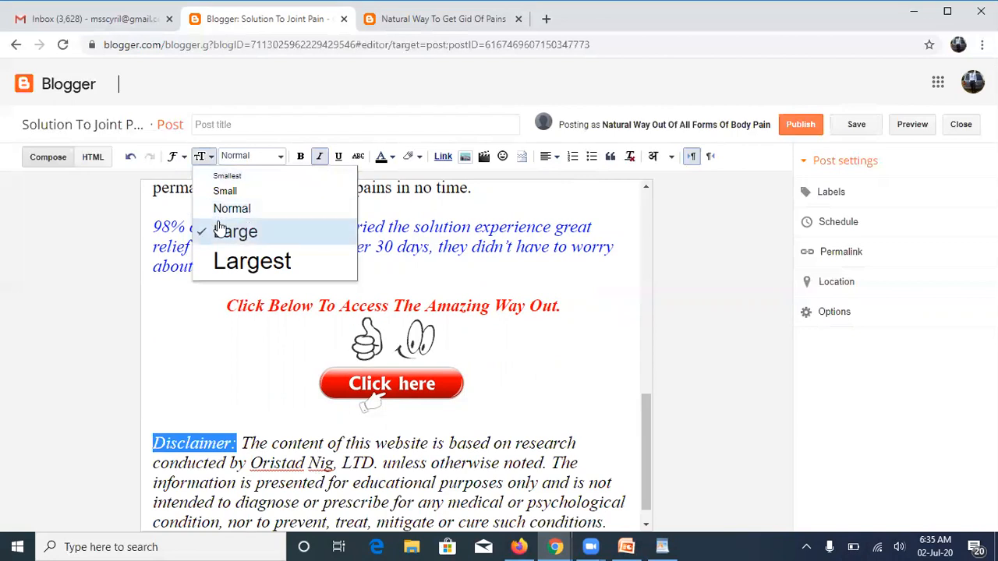
{"action": "left_click", "coordinate": [218, 231]}
Step: Set the disclaimer text from "The content of this website" to the paragraph's end to Normal size
{"action": "left_click", "coordinate": [242, 442]}
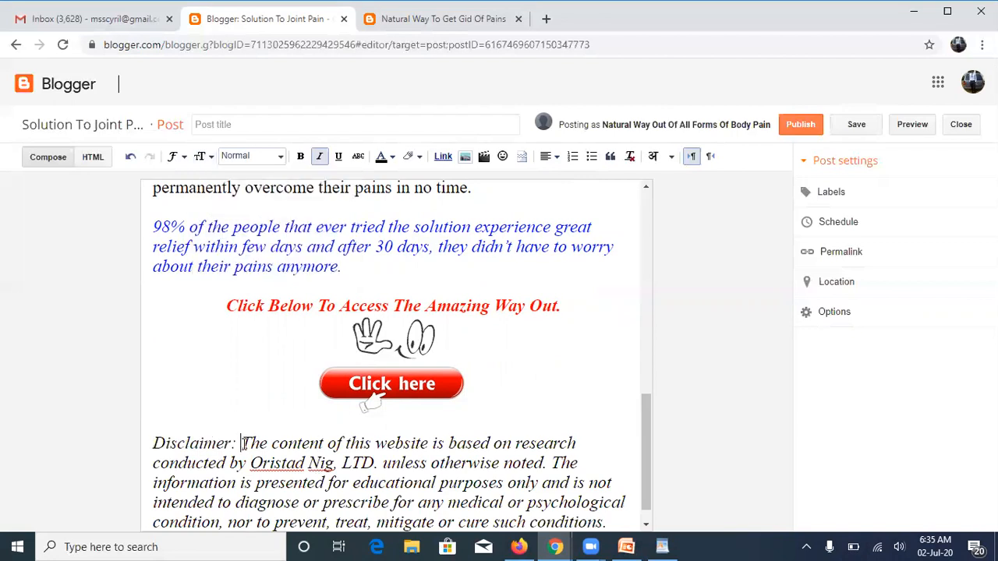
{"action": "key", "text": "shift+Down"}
{"action": "key", "text": "shift+Down"}
{"action": "key", "text": "shift+Down"}
{"action": "key", "text": "shift+Down"}
{"action": "key", "text": "shift+Down"}
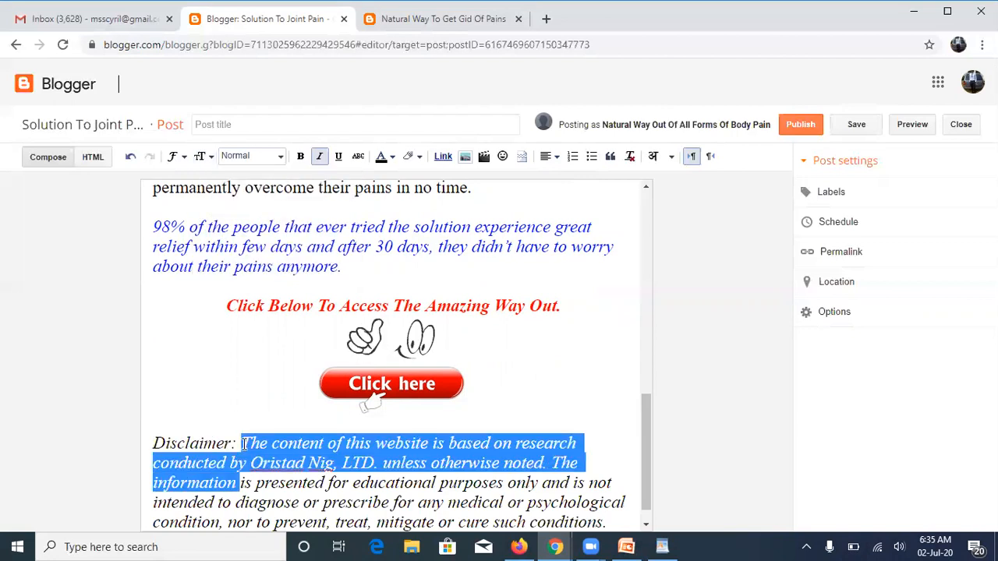
{"action": "left_click", "coordinate": [206, 157]}
{"action": "left_click", "coordinate": [222, 209]}
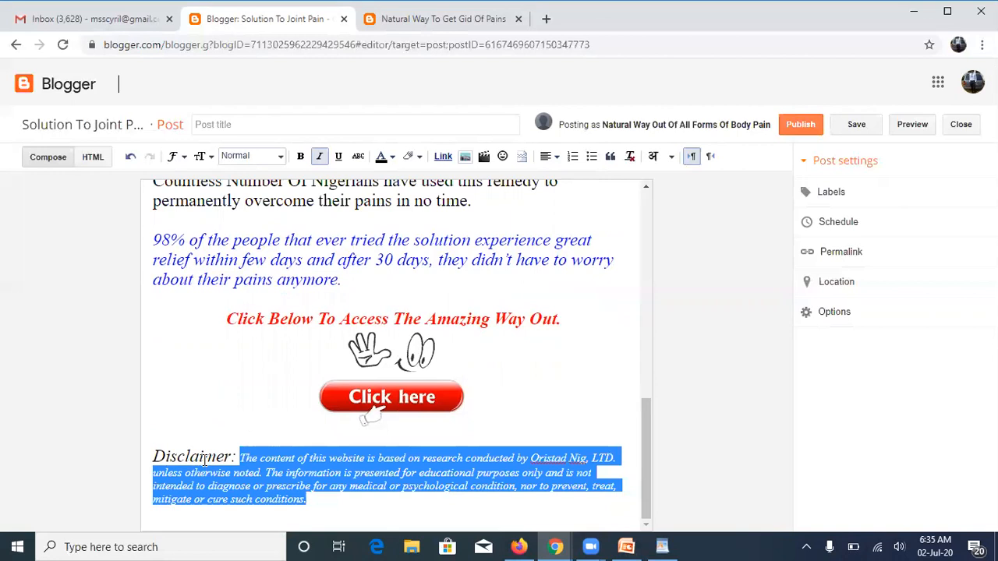
Step: Colour the word "Disclaimer:" dark red and remove the empty line below the disclaimer paragraph
{"action": "left_click", "coordinate": [154, 456]}
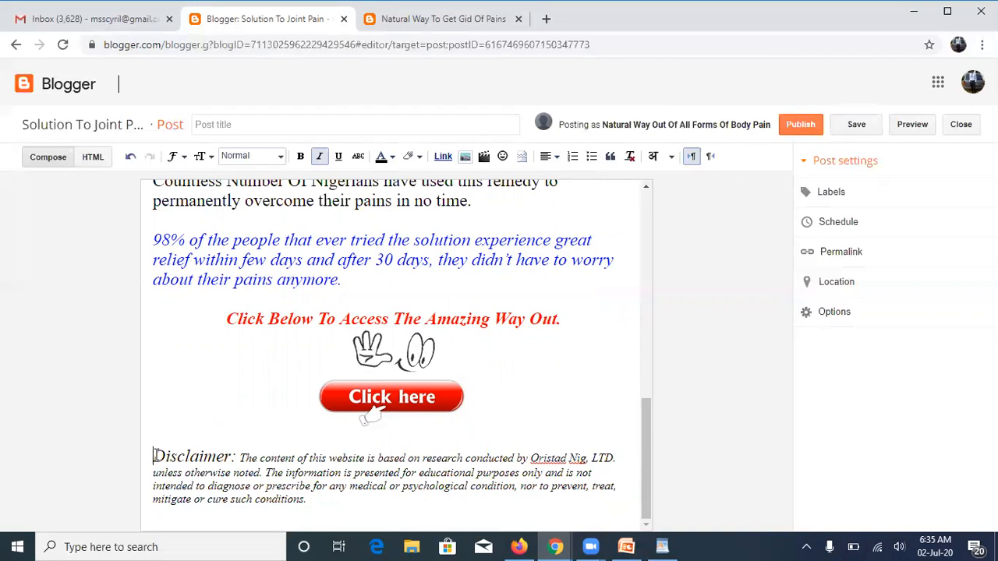
{"action": "key", "text": "shift+Right"}
{"action": "key", "text": "shift+Right"}
{"action": "key", "text": "shift+Right"}
{"action": "key", "text": "shift+Right"}
{"action": "key", "text": "shift+Right"}
{"action": "key", "text": "shift+Right"}
{"action": "key", "text": "shift+Right"}
{"action": "key", "text": "shift+Right"}
{"action": "key", "text": "shift+Right"}
{"action": "key", "text": "shift+Right"}
{"action": "key", "text": "shift+Right"}
{"action": "key", "text": "shift+Right"}
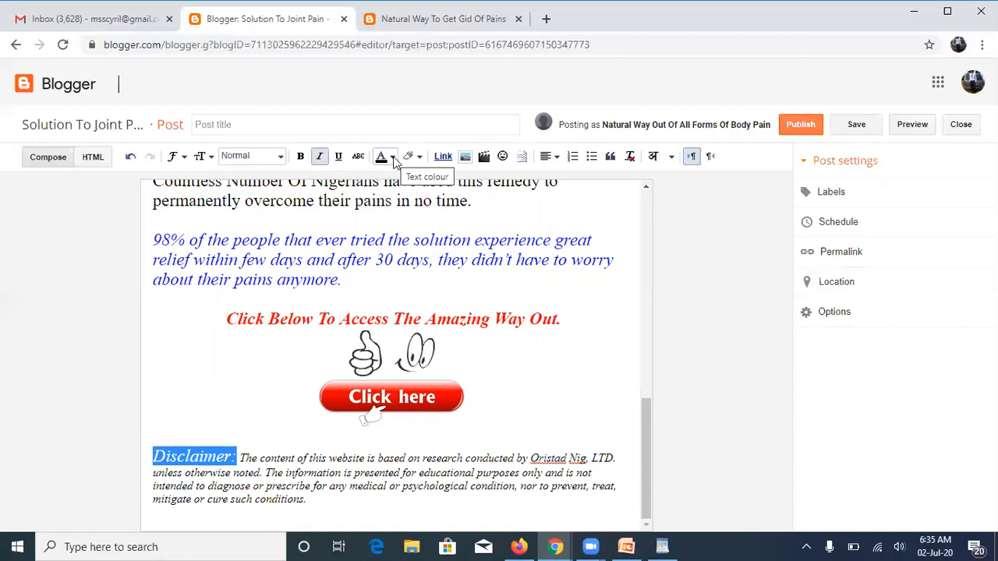
{"action": "left_click", "coordinate": [393, 159]}
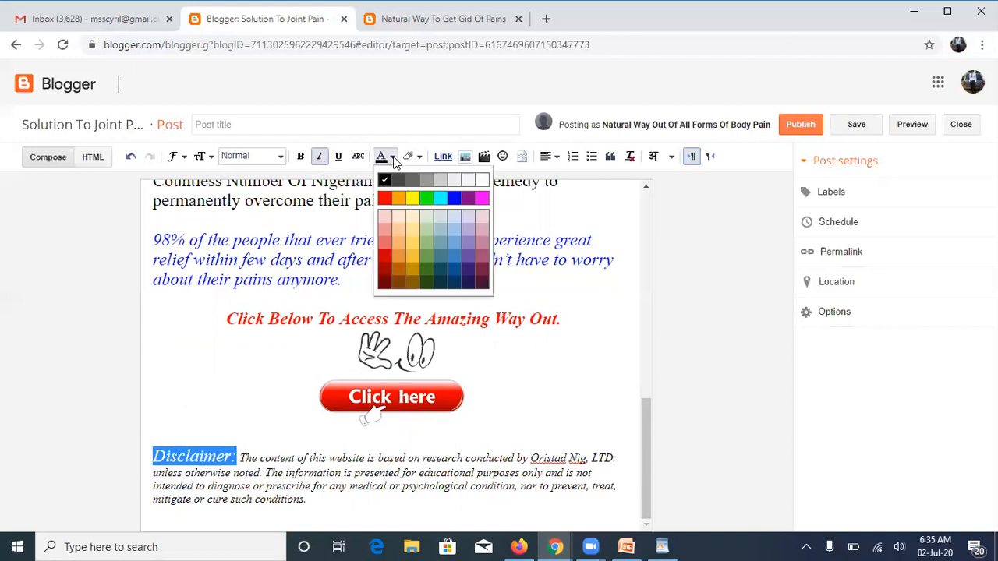
{"action": "left_click", "coordinate": [384, 269]}
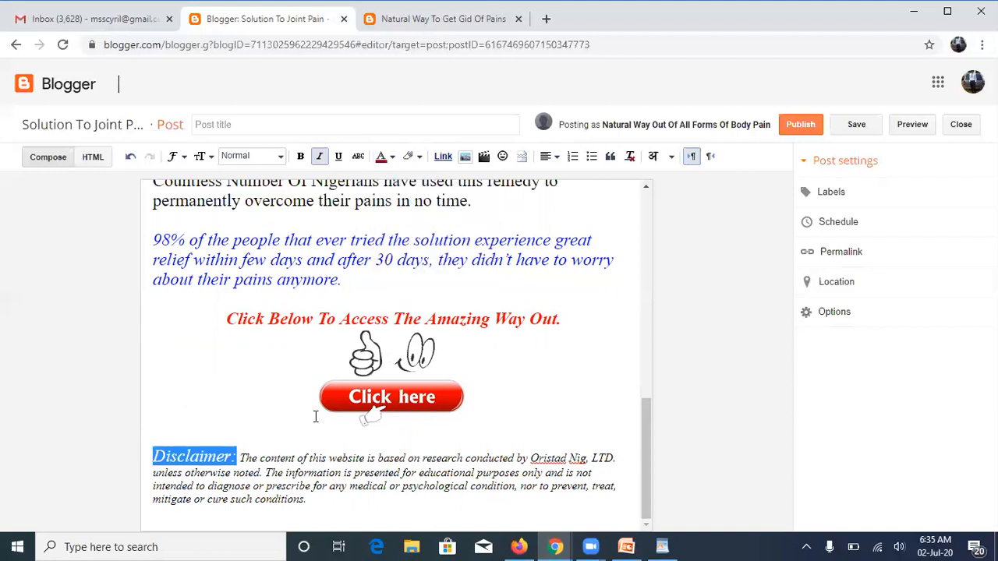
{"action": "left_click", "coordinate": [273, 486]}
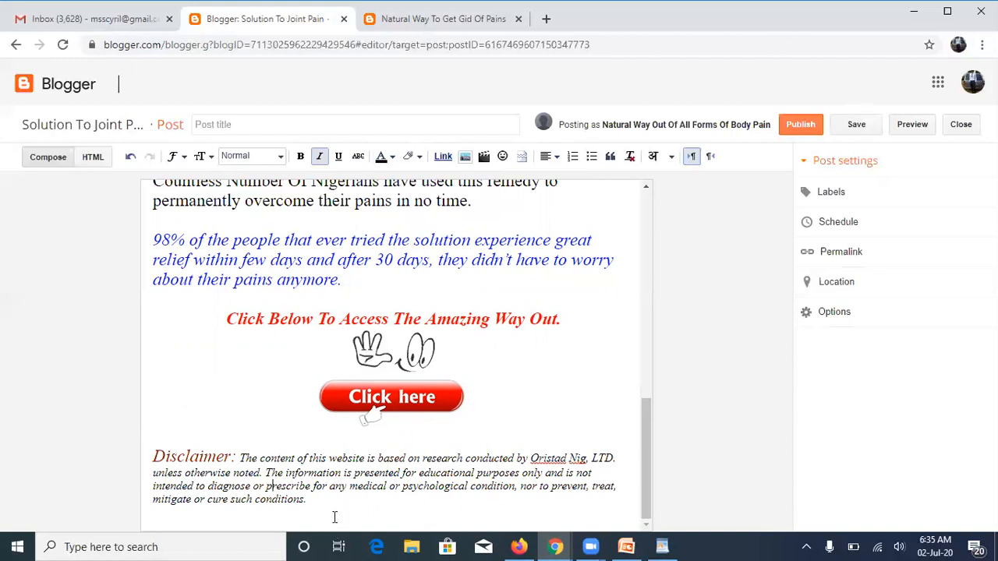
{"action": "key", "text": "BackSpace"}
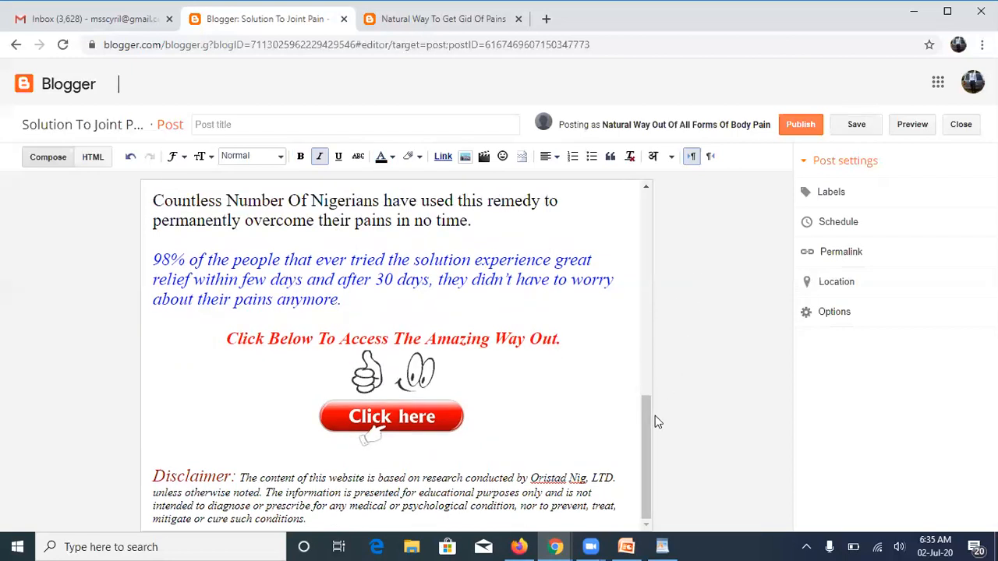
Step: Publish the finished post and reopen it for editing from the list of all posts
{"action": "left_click_drag", "start_coordinate": [648, 421], "coordinate": [650, 237]}
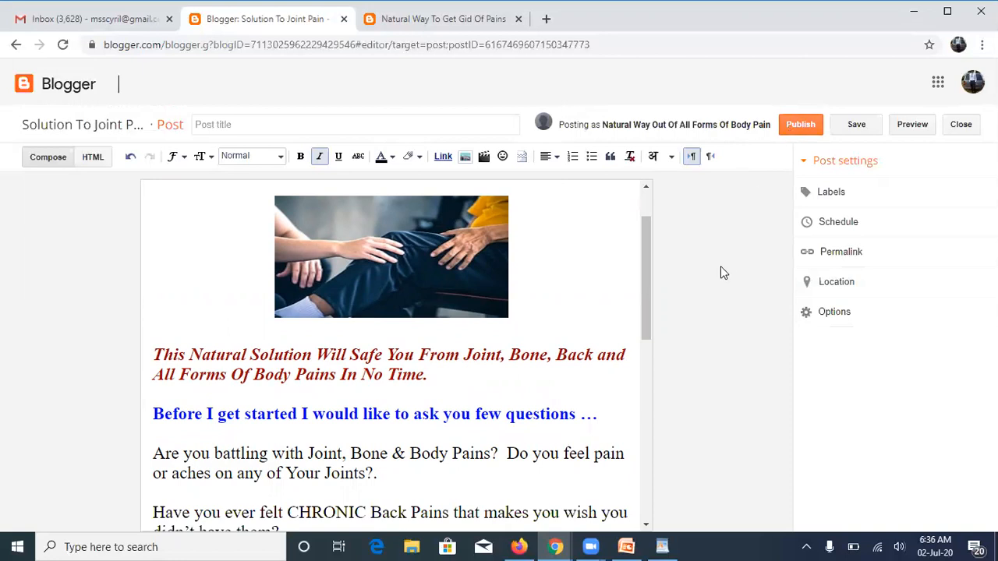
{"action": "left_click", "coordinate": [795, 131]}
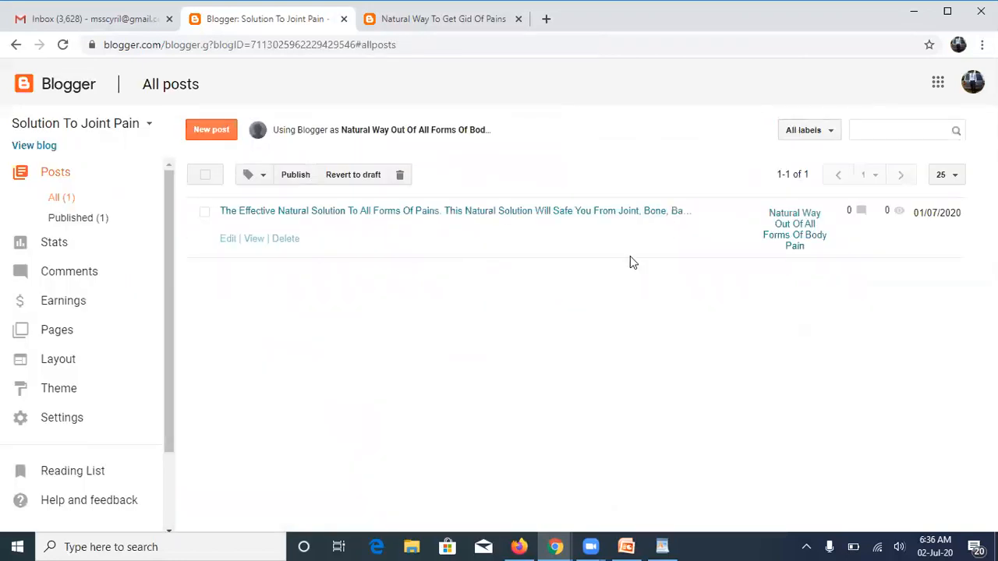
{"action": "left_click", "coordinate": [454, 218]}
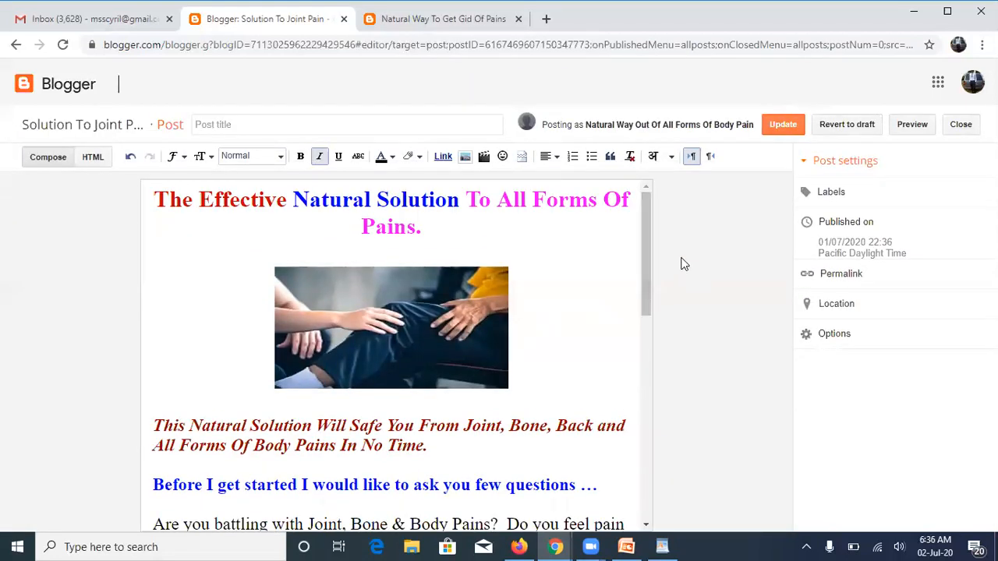
Step: Copy the post's permalink, open it in a new browser tab, and view the live page down to its comment section
{"action": "left_click", "coordinate": [801, 281]}
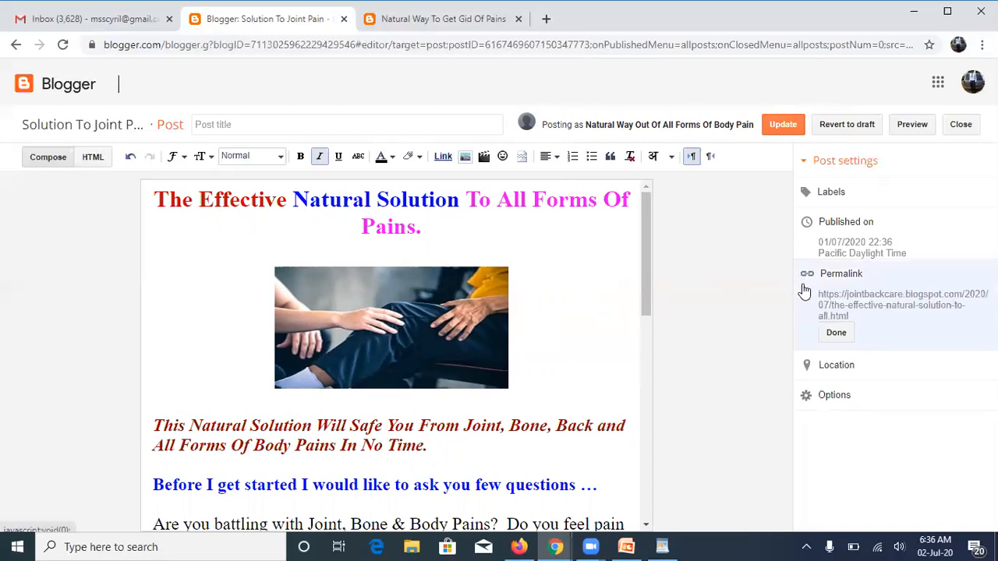
{"action": "left_click", "coordinate": [814, 298]}
{"action": "key", "text": "ctrl+c"}
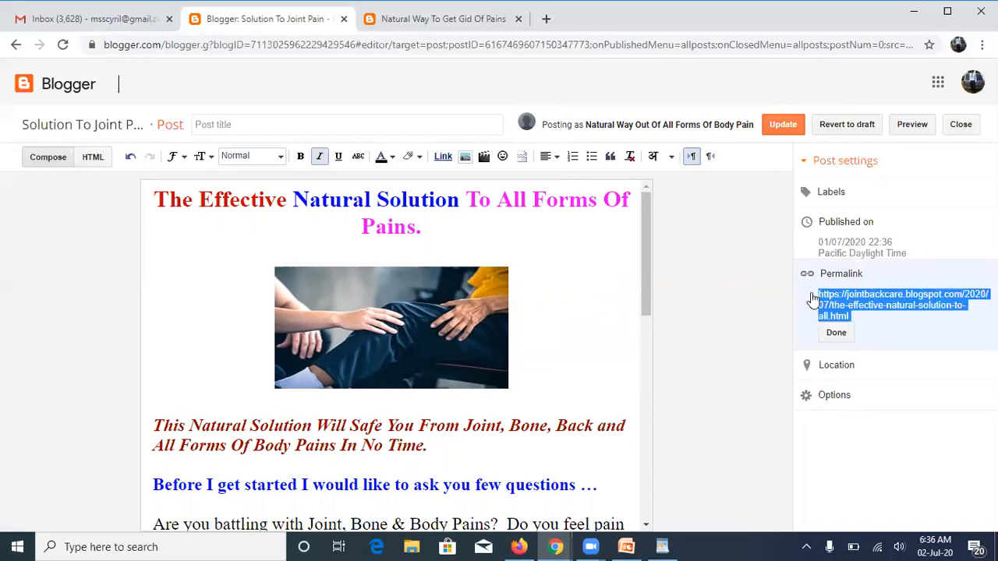
{"action": "left_click", "coordinate": [545, 19]}
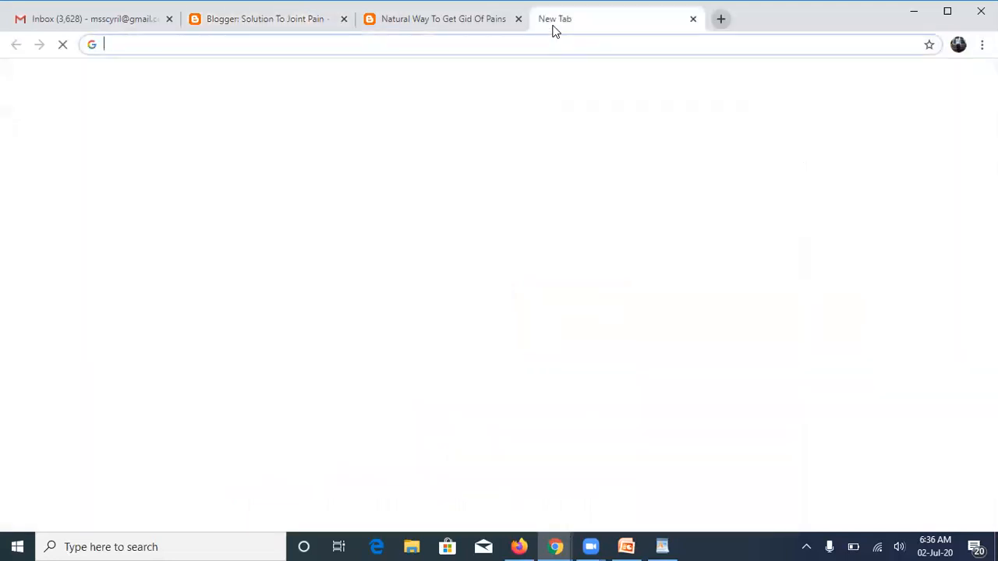
{"action": "key", "text": "ctrl+v"}
{"action": "key", "text": "Return"}
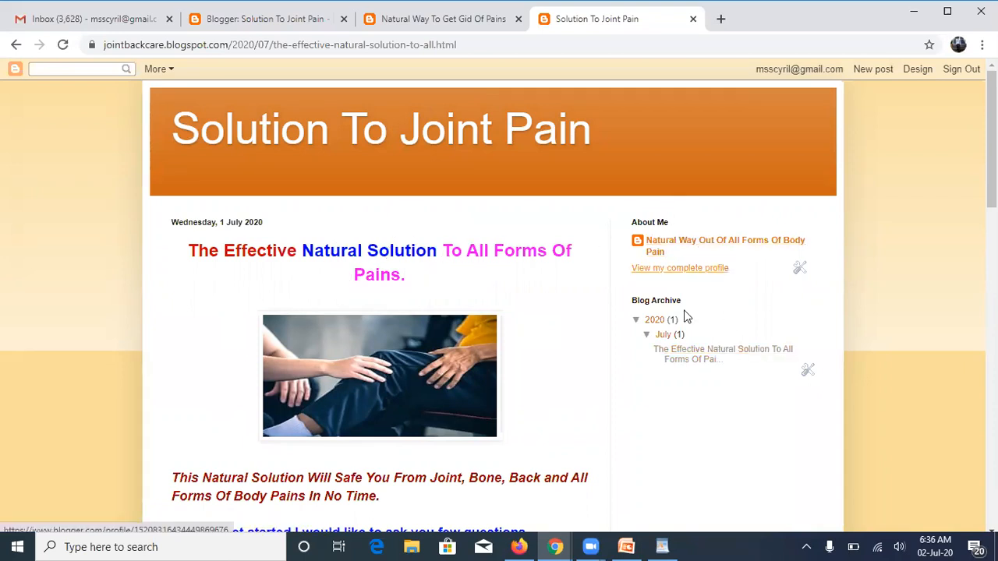
{"action": "left_click_drag", "start_coordinate": [991, 174], "coordinate": [991, 493]}
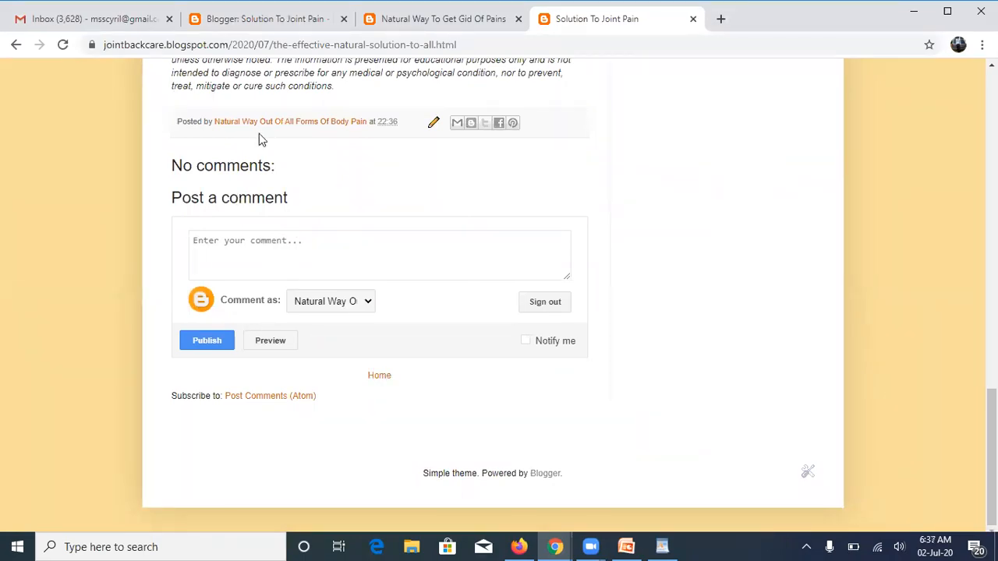
Step: Leave the post editor and open the blog's Layout page at the Main and sidebar-right-1 sections
{"action": "key", "text": "ctrl+2"}
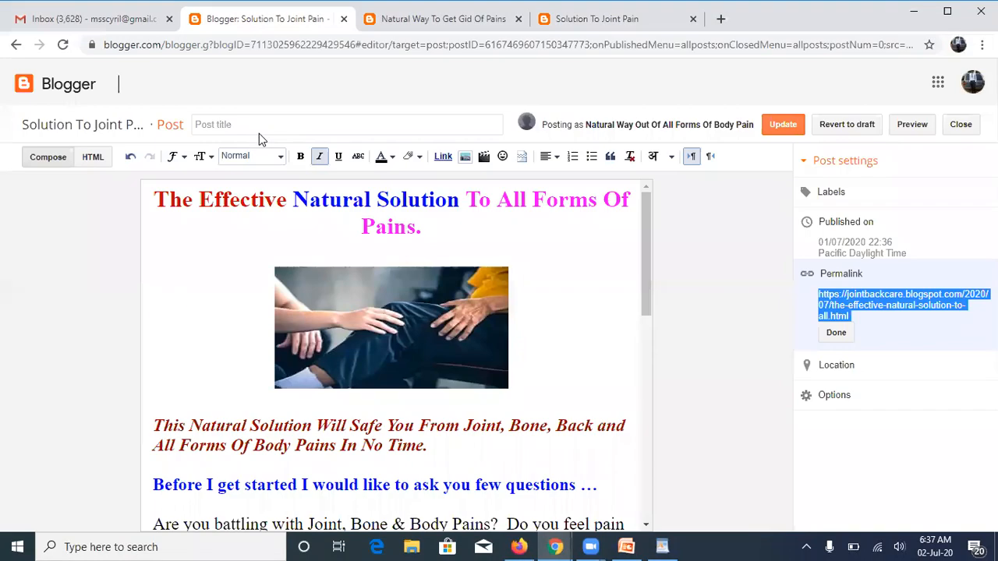
{"action": "left_click", "coordinate": [16, 47]}
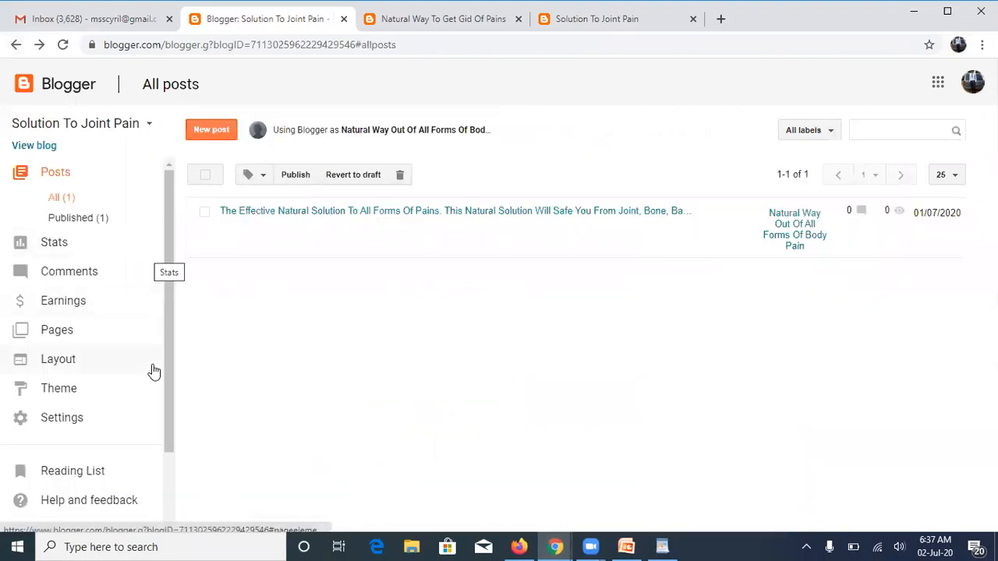
{"action": "left_click", "coordinate": [72, 369]}
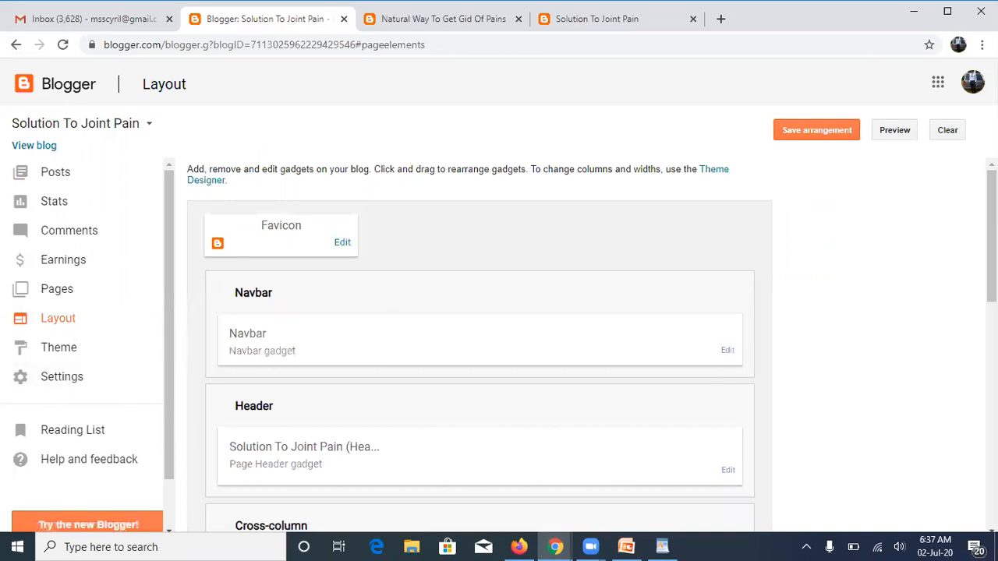
{"action": "scroll", "coordinate": [480, 343], "scroll_direction": "down", "scroll_amount": 6}
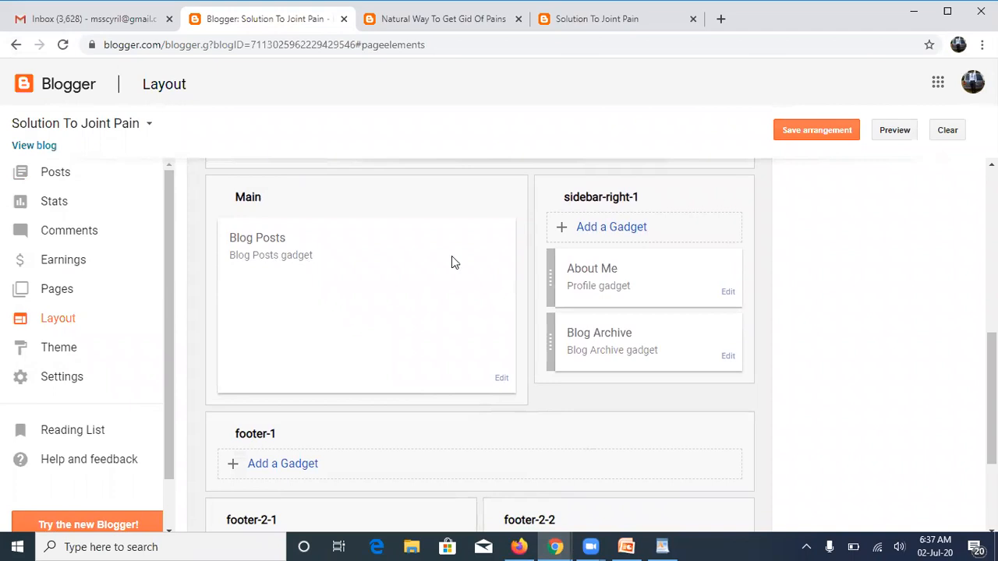
Step: Configure the Blog Posts gadget to hide date, author, time, comments, labels, quick editing, share buttons and location, and save it
{"action": "left_click", "coordinate": [501, 379]}
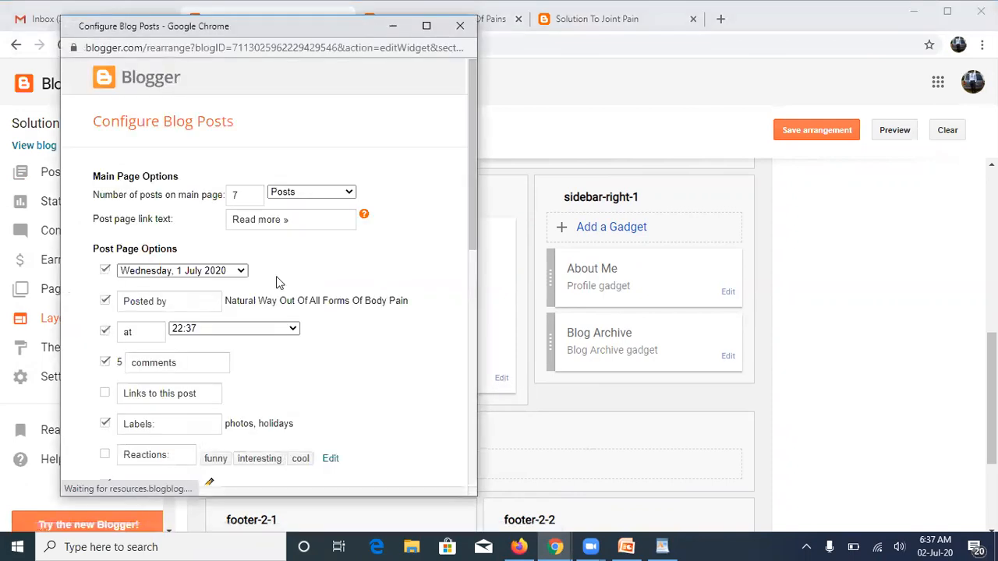
{"action": "left_click", "coordinate": [105, 301]}
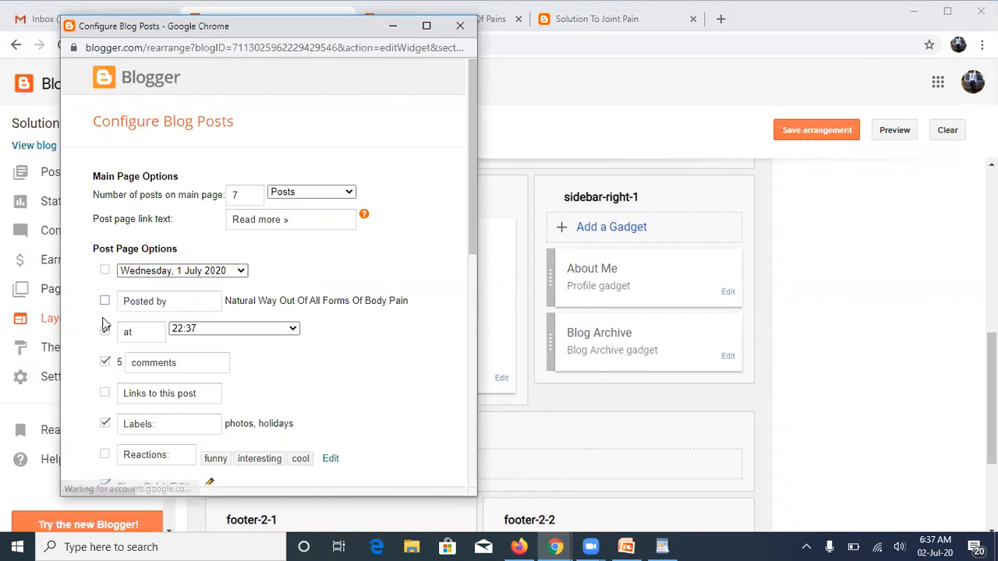
{"action": "left_click", "coordinate": [106, 362]}
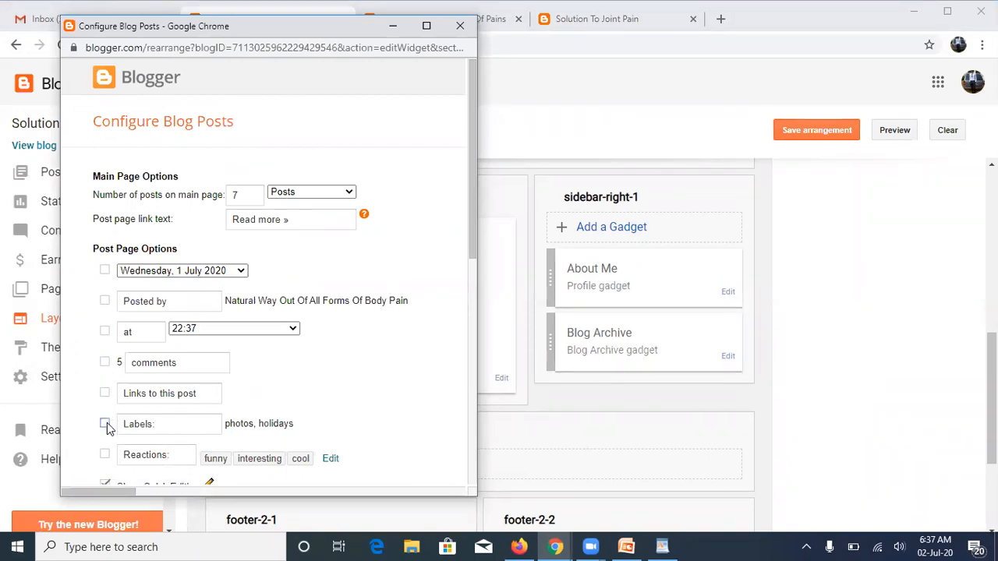
{"action": "left_click_drag", "start_coordinate": [471, 249], "coordinate": [470, 417]}
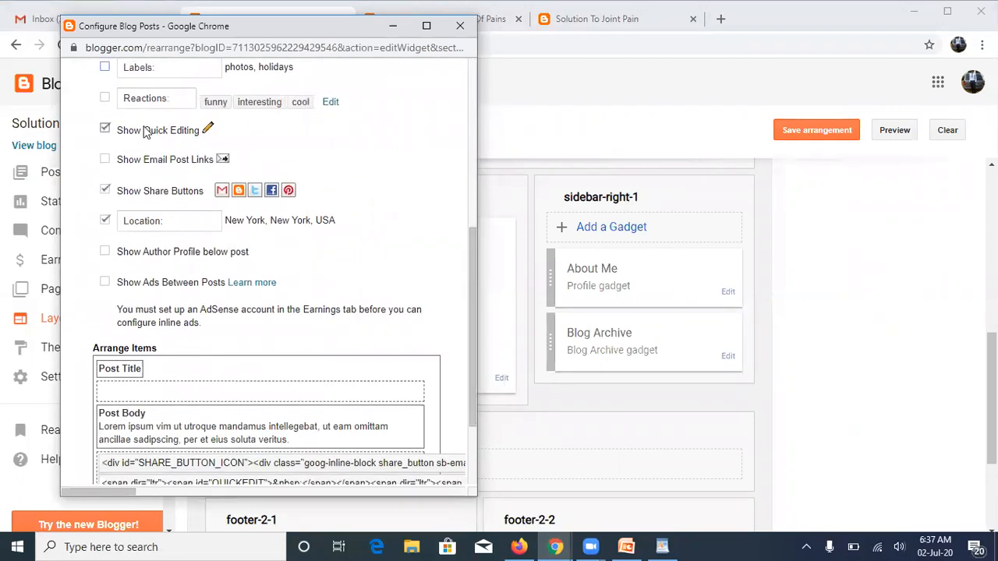
{"action": "left_click", "coordinate": [105, 131]}
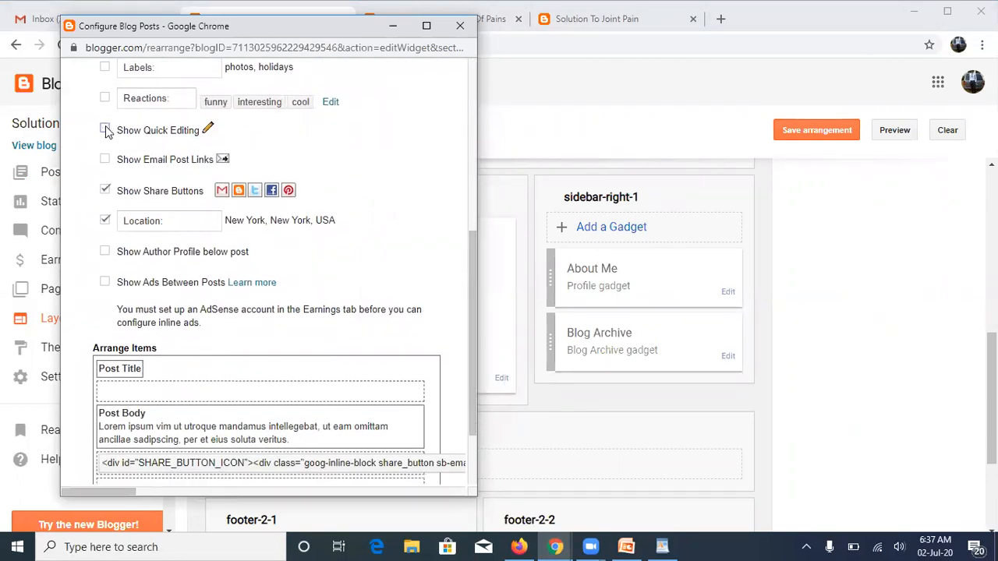
{"action": "left_click", "coordinate": [106, 191]}
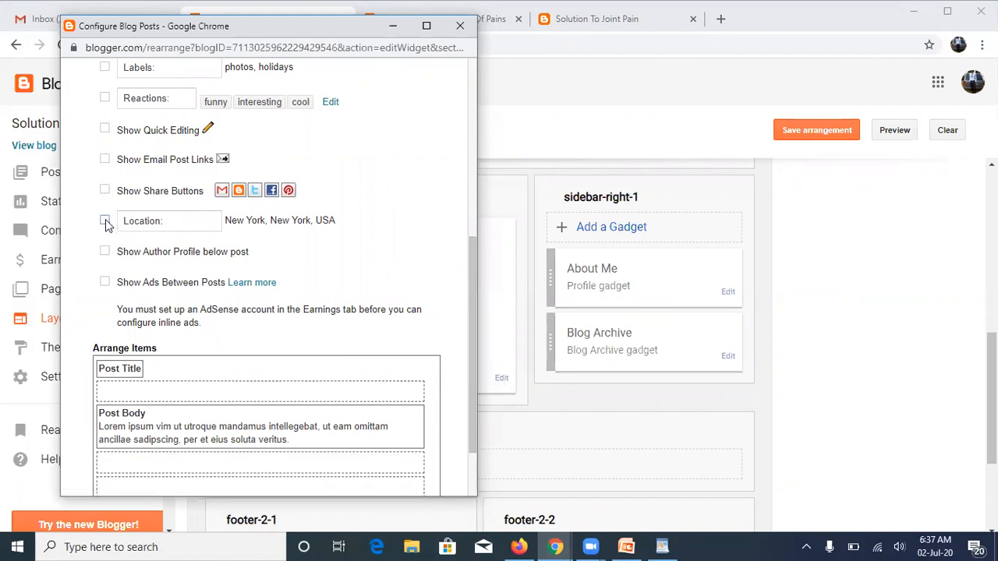
{"action": "left_click_drag", "start_coordinate": [469, 359], "coordinate": [472, 457]}
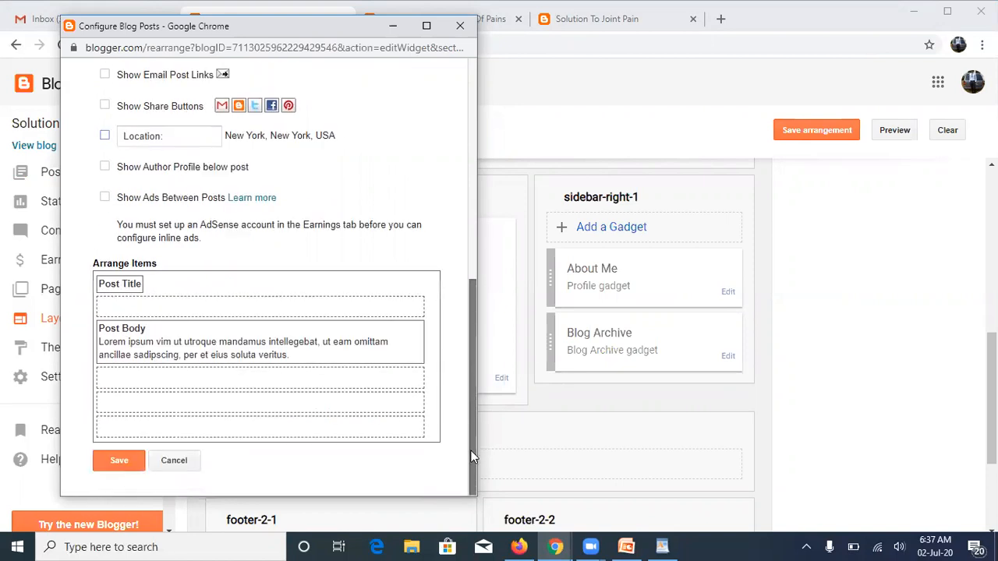
{"action": "left_click", "coordinate": [120, 461]}
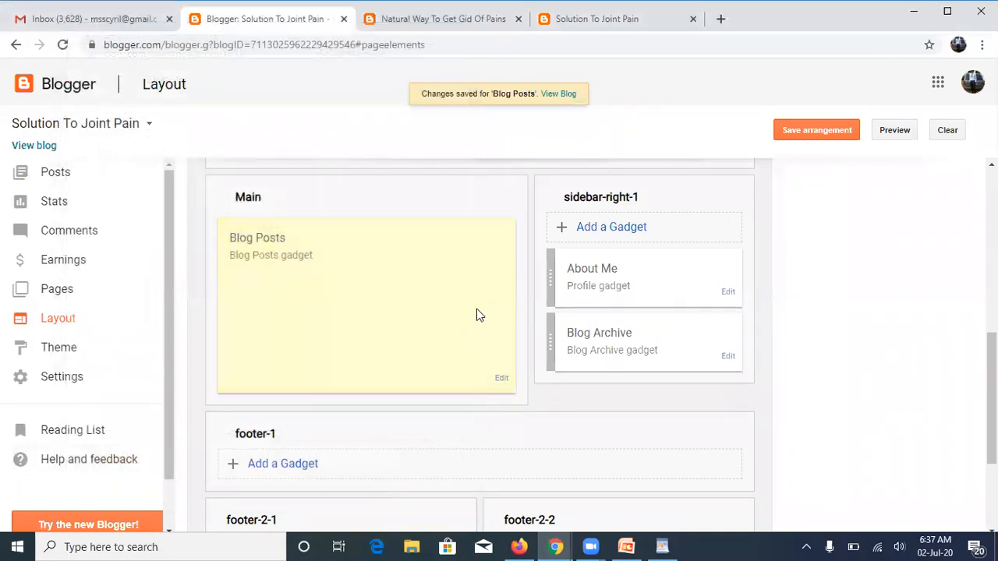
Step: Remove the About Me and Blog Archive gadgets from the sidebar-right-1 section
{"action": "left_click", "coordinate": [728, 293]}
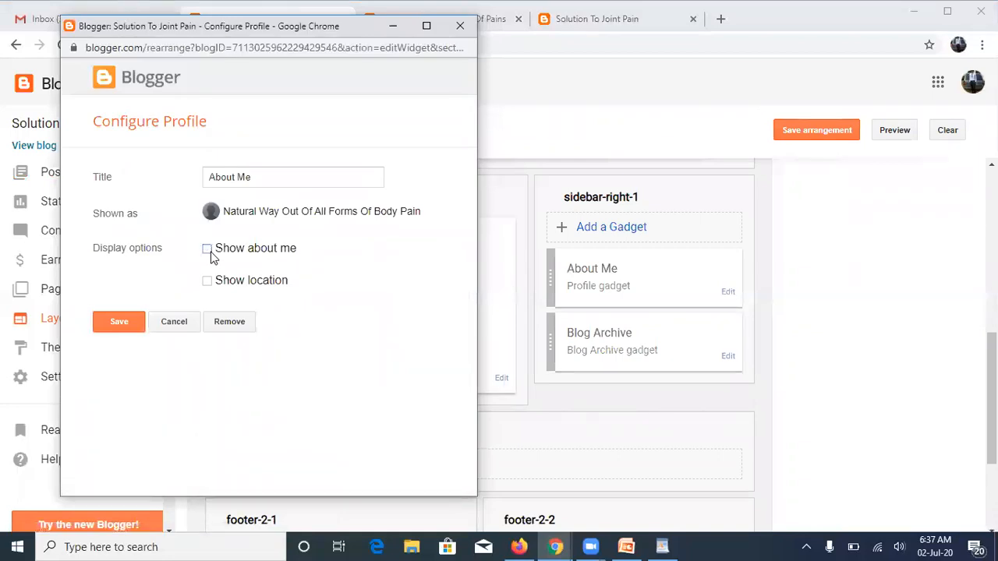
{"action": "left_click", "coordinate": [236, 326]}
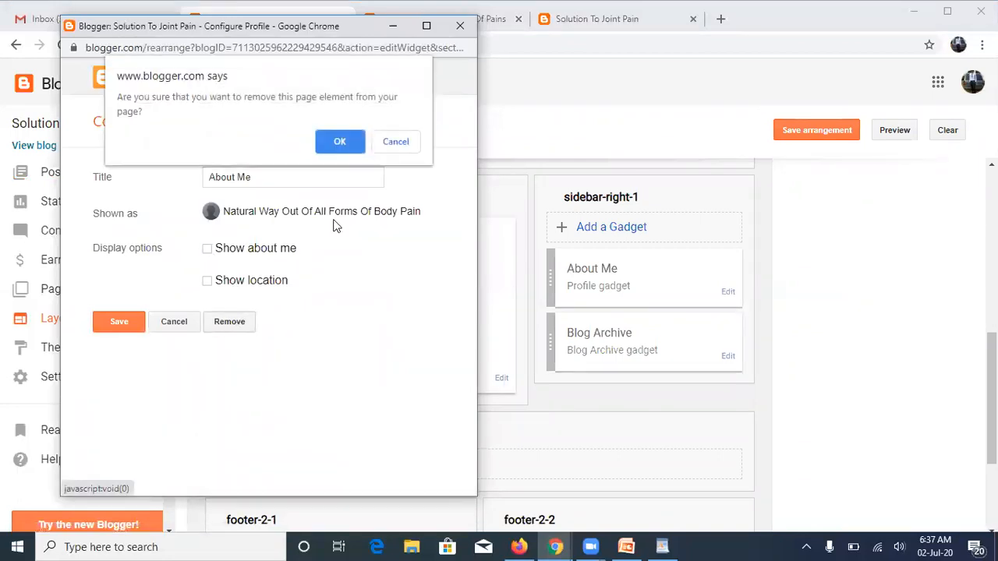
{"action": "left_click", "coordinate": [339, 145]}
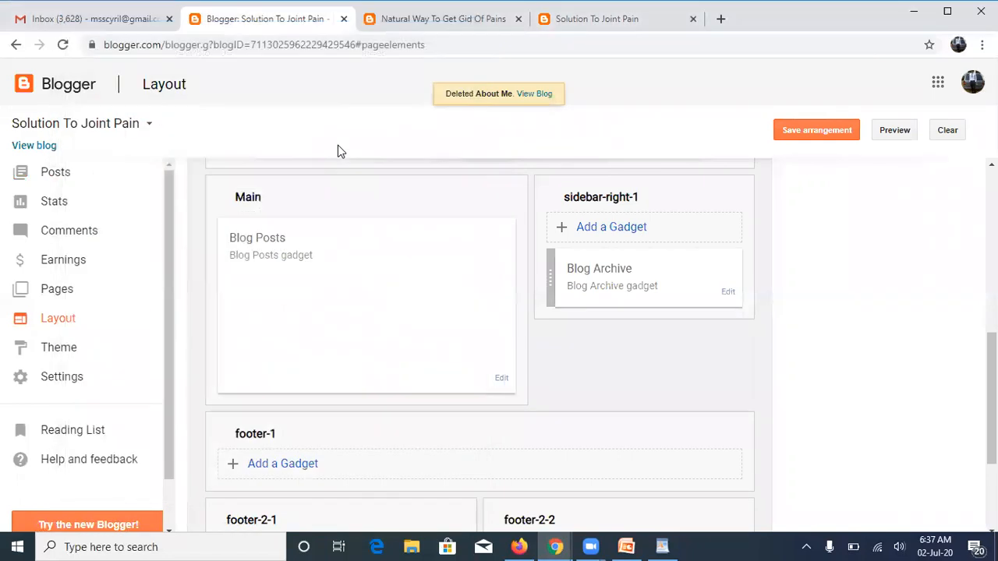
{"action": "left_click", "coordinate": [729, 295]}
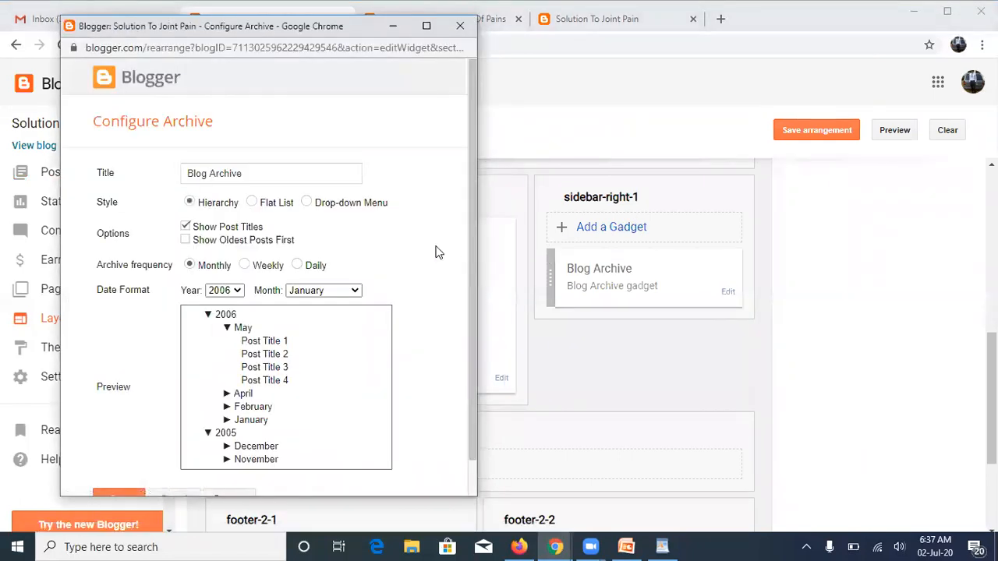
{"action": "left_click", "coordinate": [186, 227]}
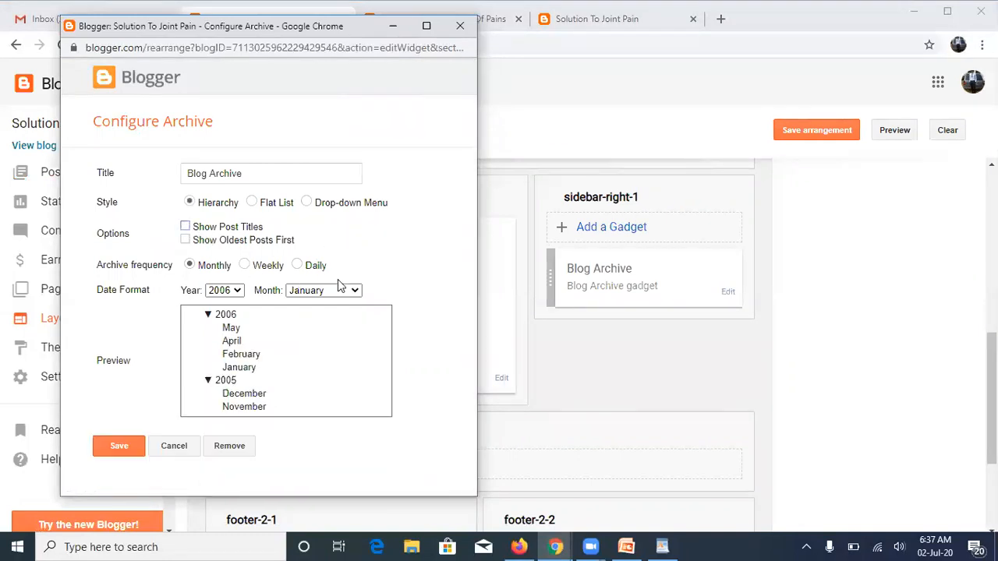
{"action": "left_click", "coordinate": [237, 449]}
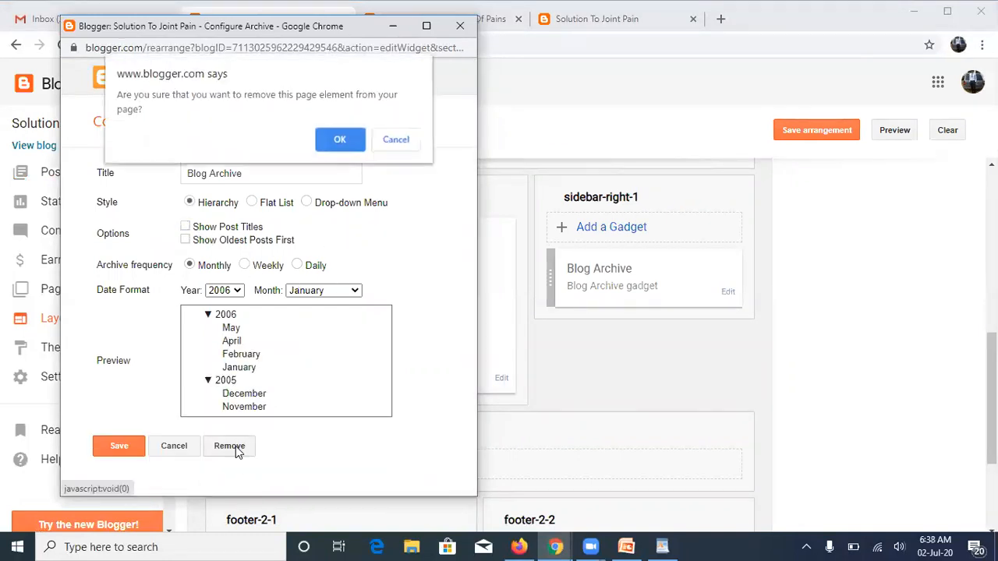
{"action": "left_click", "coordinate": [339, 145]}
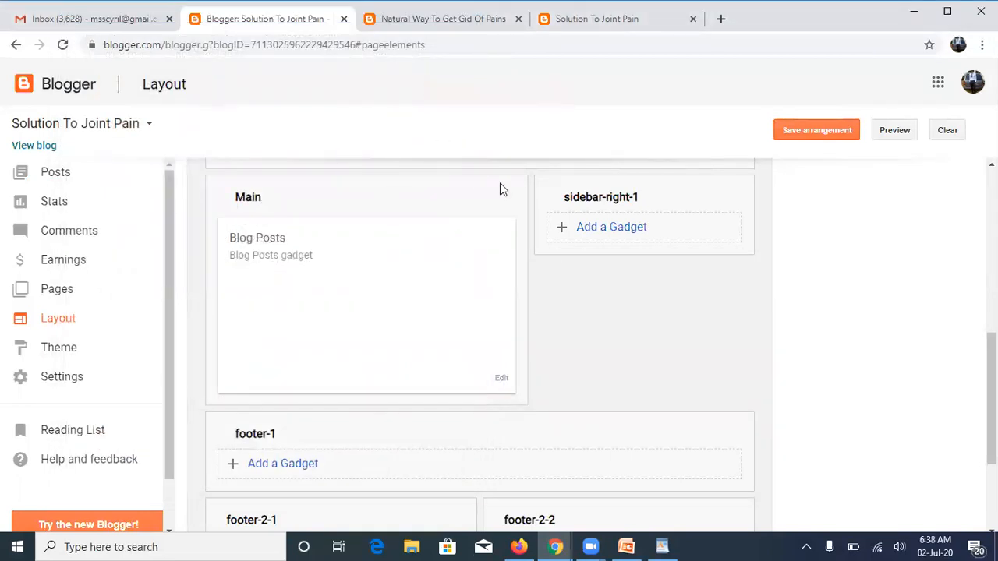
Step: Reload the live post, review it from header to disclaimer, and follow its "Click here" image to the linked sales page
{"action": "left_click", "coordinate": [638, 28]}
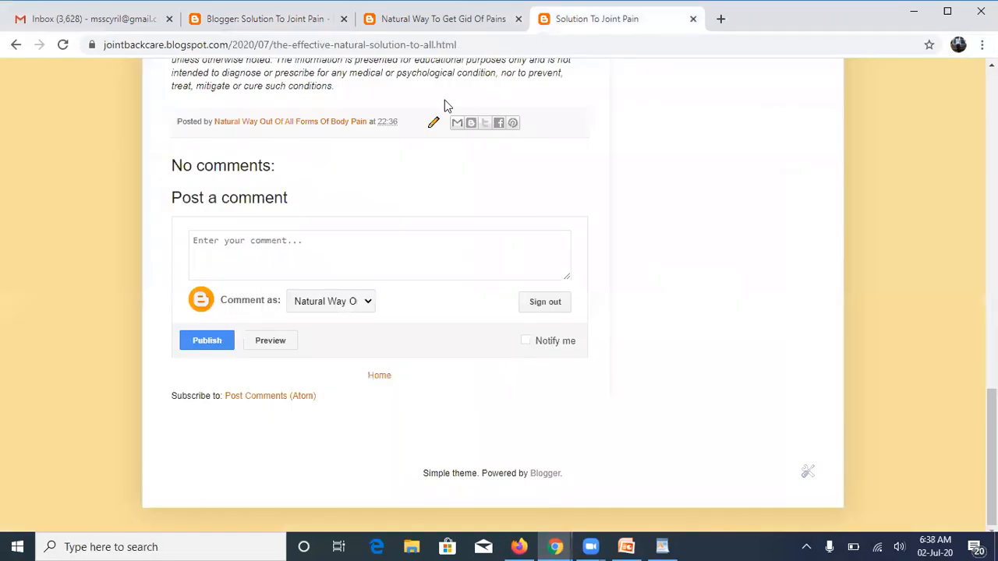
{"action": "left_click", "coordinate": [62, 45]}
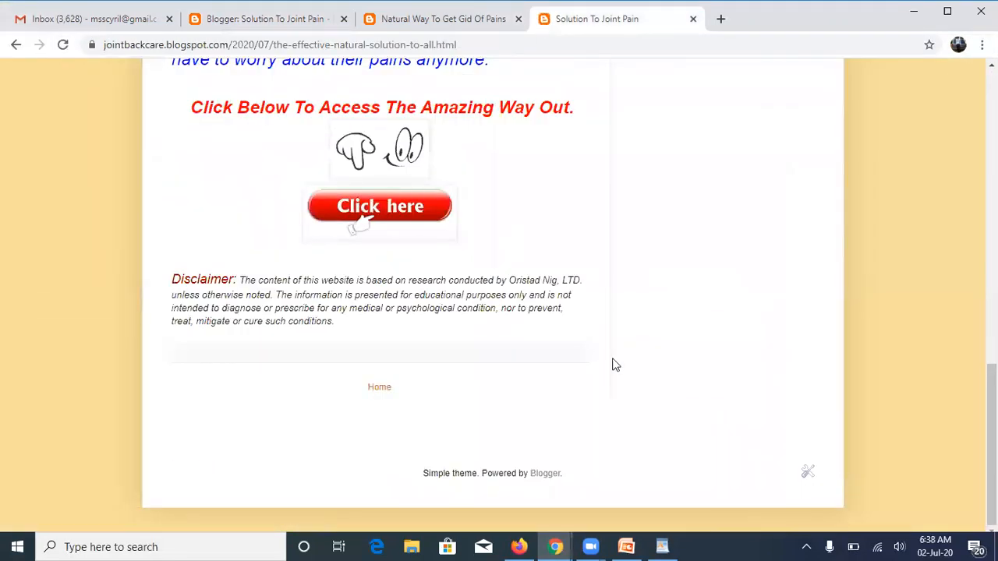
{"action": "scroll", "coordinate": [992, 445], "scroll_direction": "up", "scroll_amount": 2}
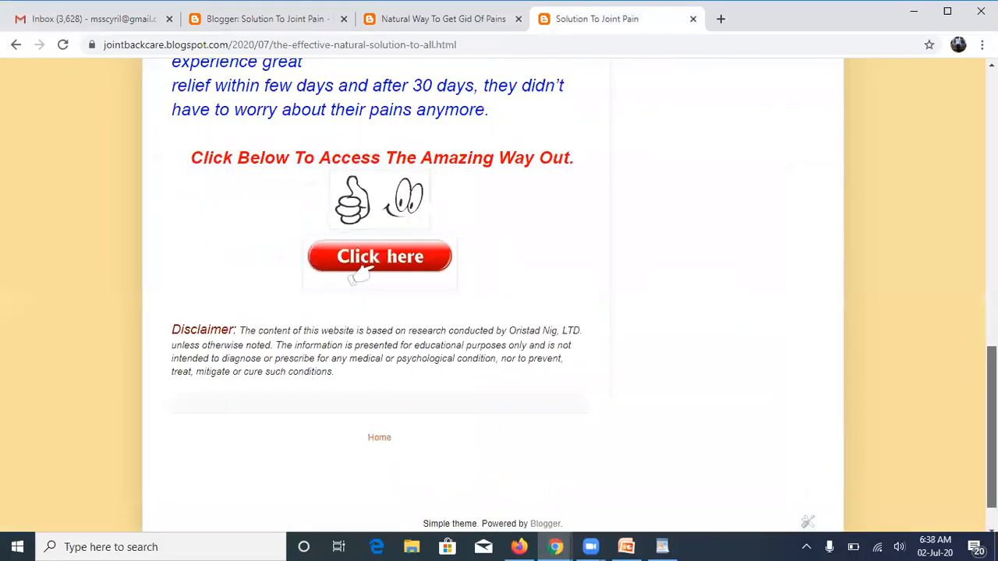
{"action": "scroll", "coordinate": [499, 297], "scroll_direction": "up", "scroll_amount": 15}
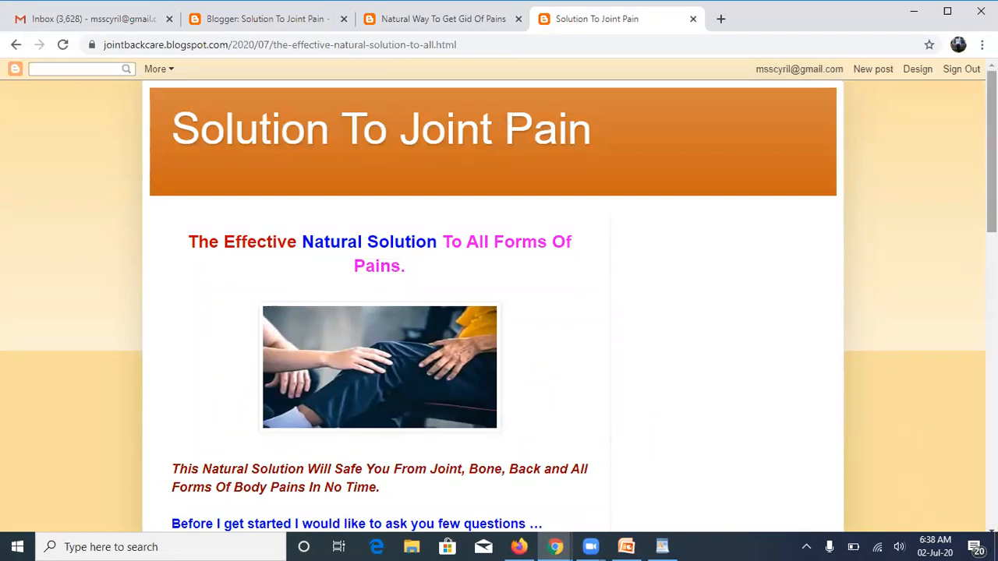
{"action": "scroll", "coordinate": [499, 296], "scroll_direction": "down", "scroll_amount": 2}
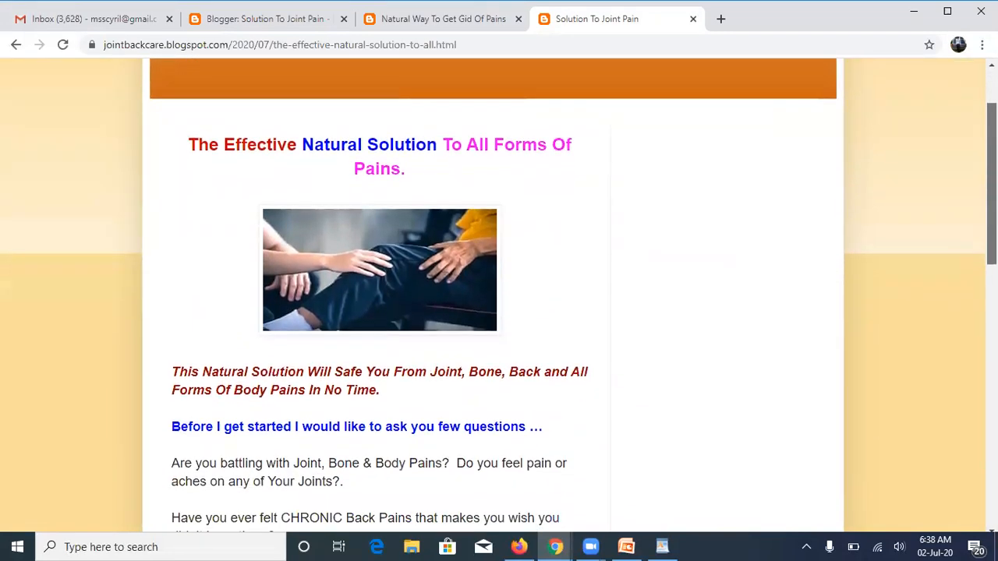
{"action": "left_click_drag", "start_coordinate": [992, 191], "coordinate": [991, 425]}
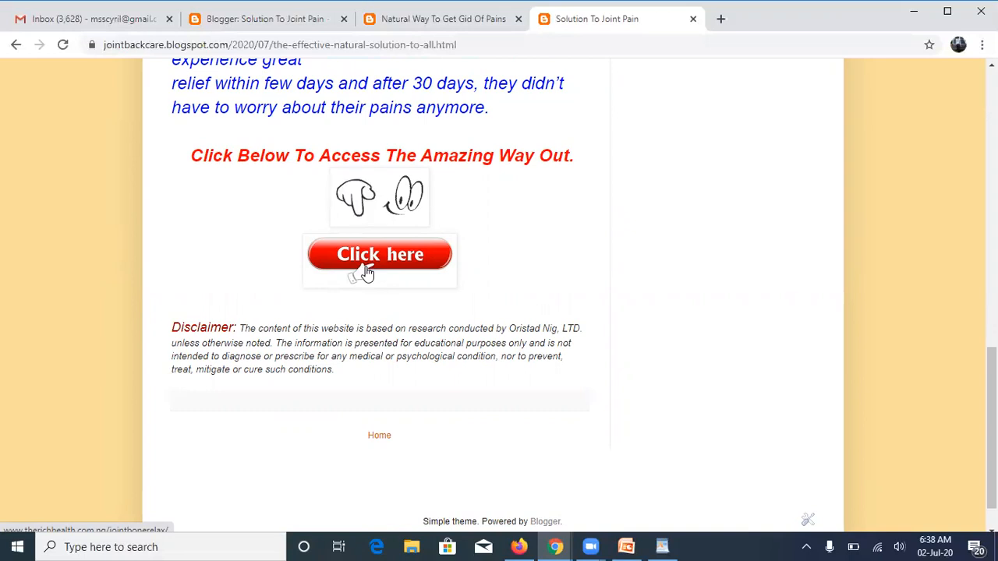
{"action": "left_click", "coordinate": [365, 269]}
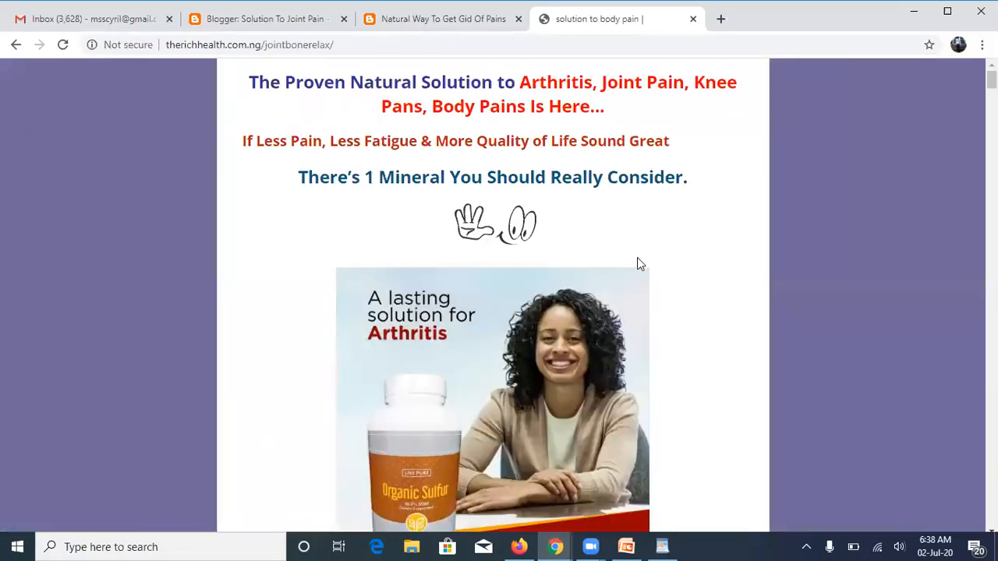
{"action": "mouse_move", "coordinate": [992, 80]}
{"action": "left_mouse_down"}
{"action": "mouse_move", "coordinate": [992, 259]}
{"action": "mouse_move", "coordinate": [992, 91]}
{"action": "left_mouse_up"}
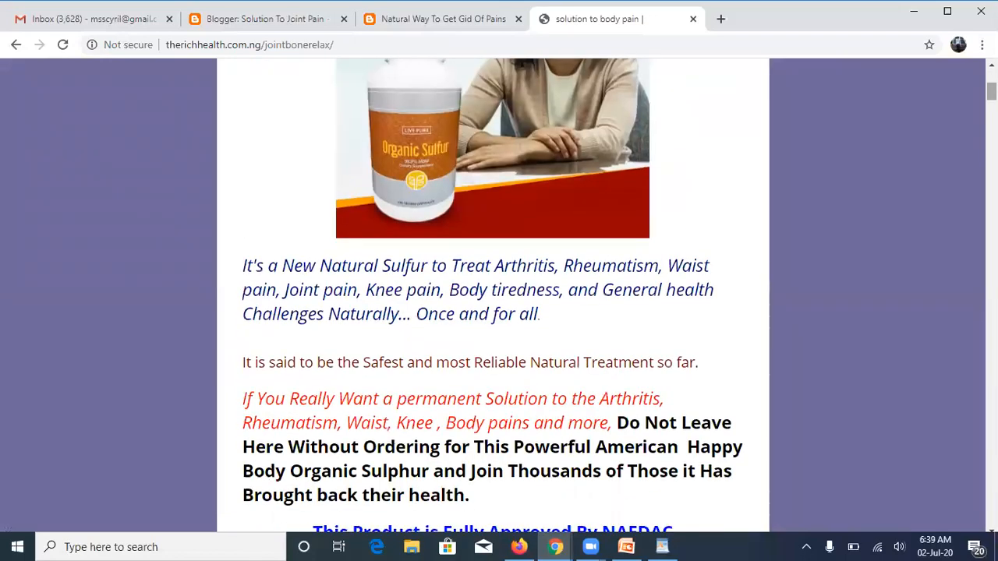
Step: Return to the blog's Layout page, view its upper sections, and open the list of all posts
{"action": "left_click", "coordinate": [337, 30]}
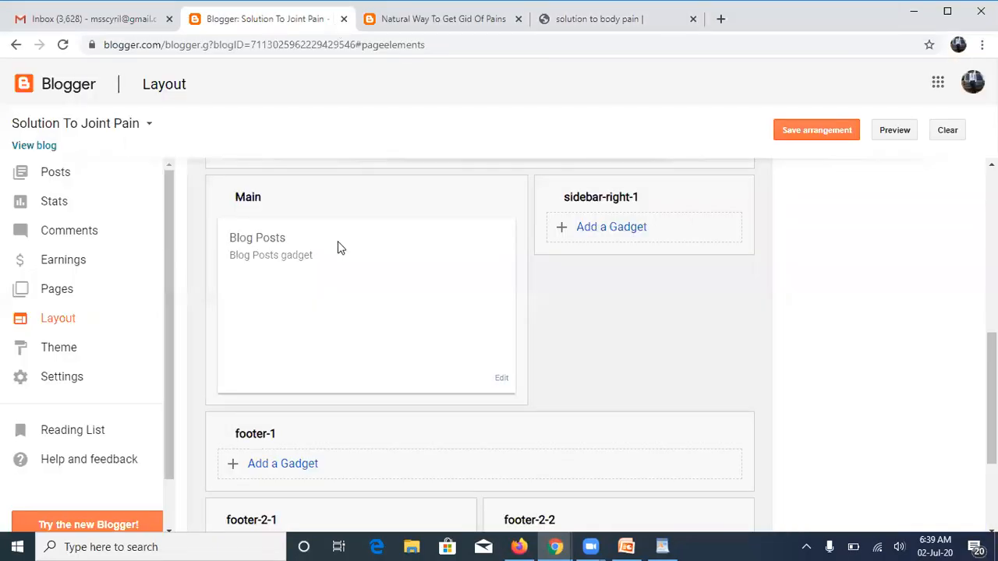
{"action": "left_click_drag", "start_coordinate": [992, 421], "coordinate": [992, 259]}
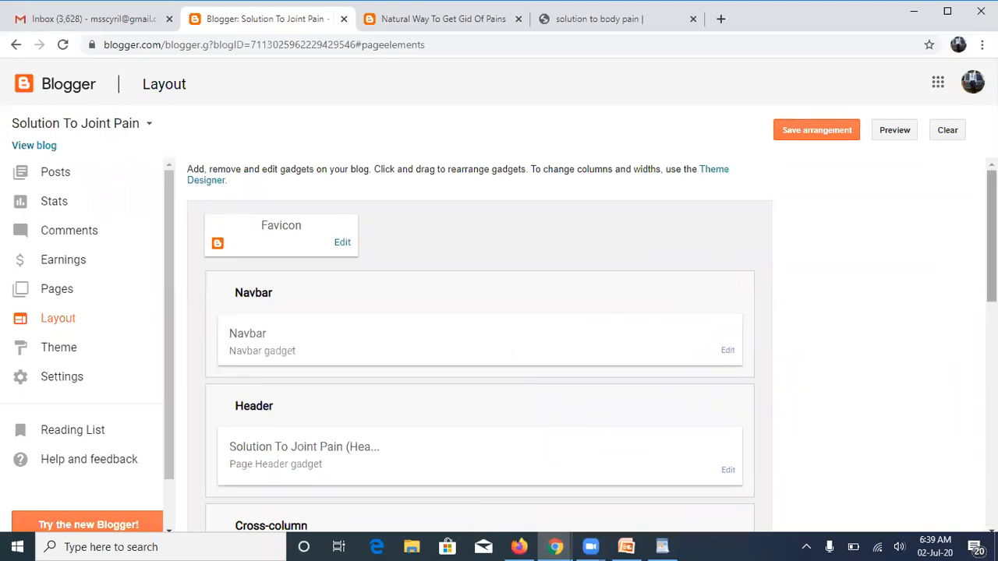
{"action": "mouse_move", "coordinate": [991, 242]}
{"action": "left_mouse_down"}
{"action": "mouse_move", "coordinate": [991, 268]}
{"action": "mouse_move", "coordinate": [991, 240]}
{"action": "left_mouse_up"}
{"action": "left_click", "coordinate": [101, 192]}
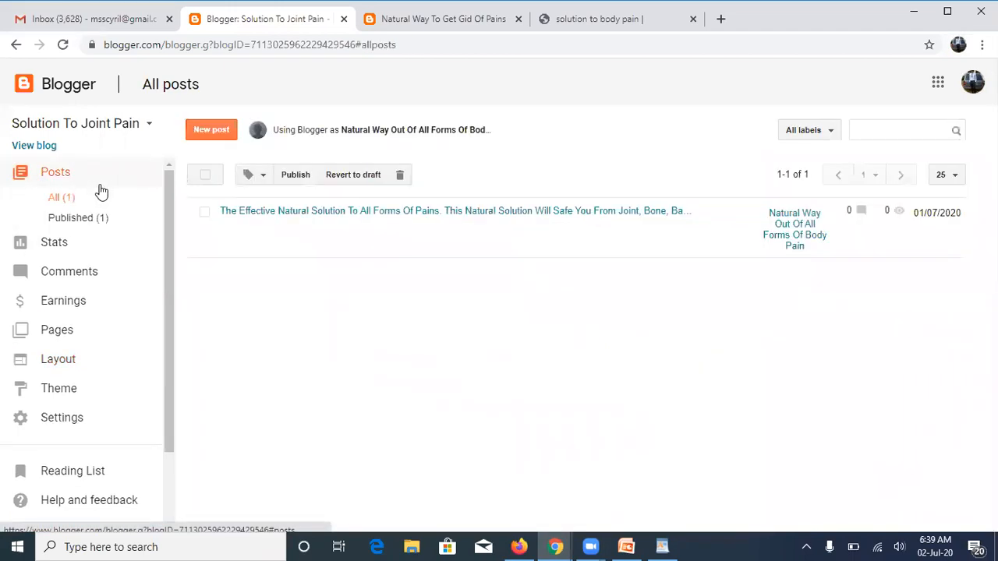
{"action": "mouse_move", "coordinate": [305, 251]}
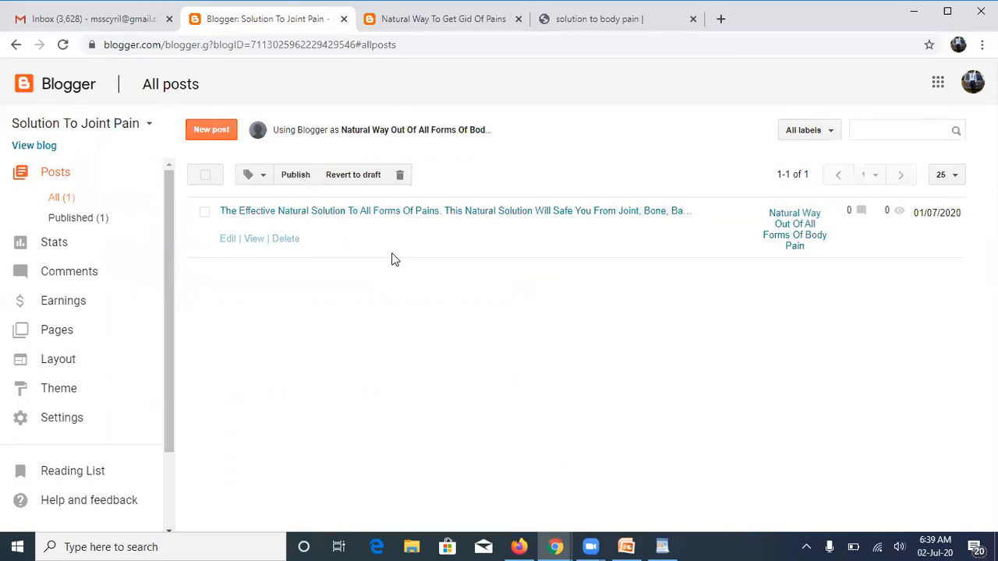
Step: Switch to PowerPoint to view the "What You Will Learn" slide, and return to the Blogger window in Chrome
{"action": "left_click", "coordinate": [628, 545]}
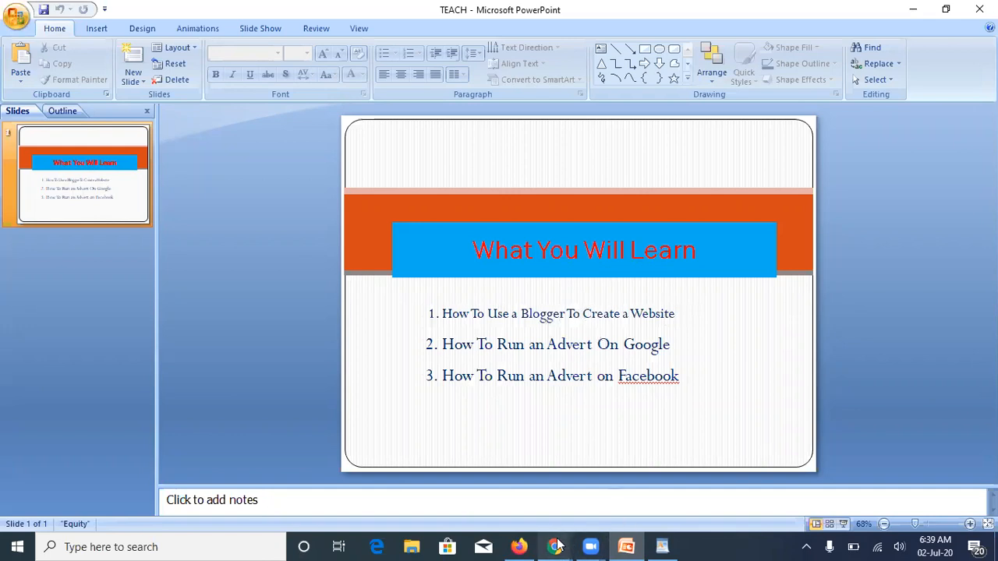
{"action": "mouse_move", "coordinate": [556, 545]}
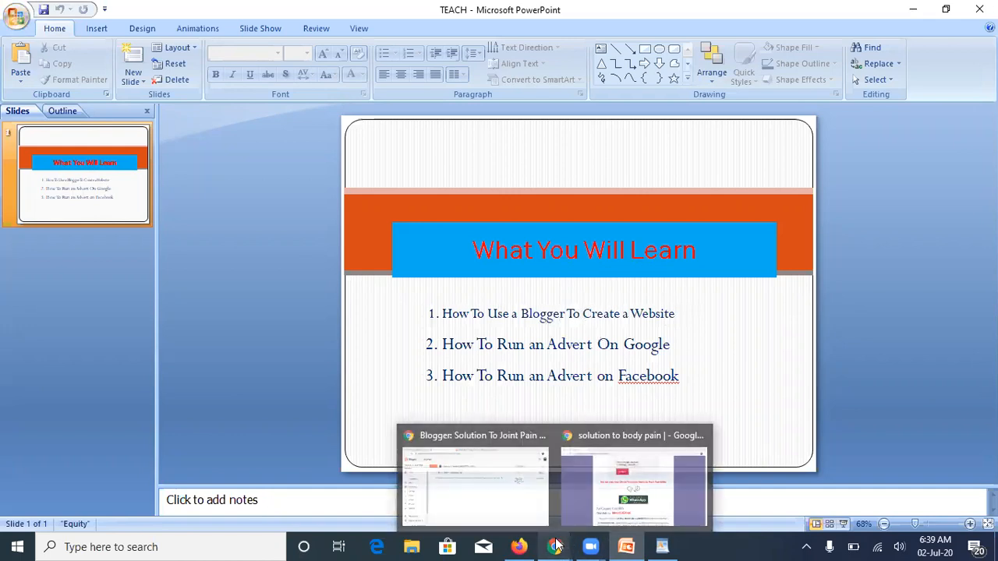
{"action": "left_click", "coordinate": [506, 501]}
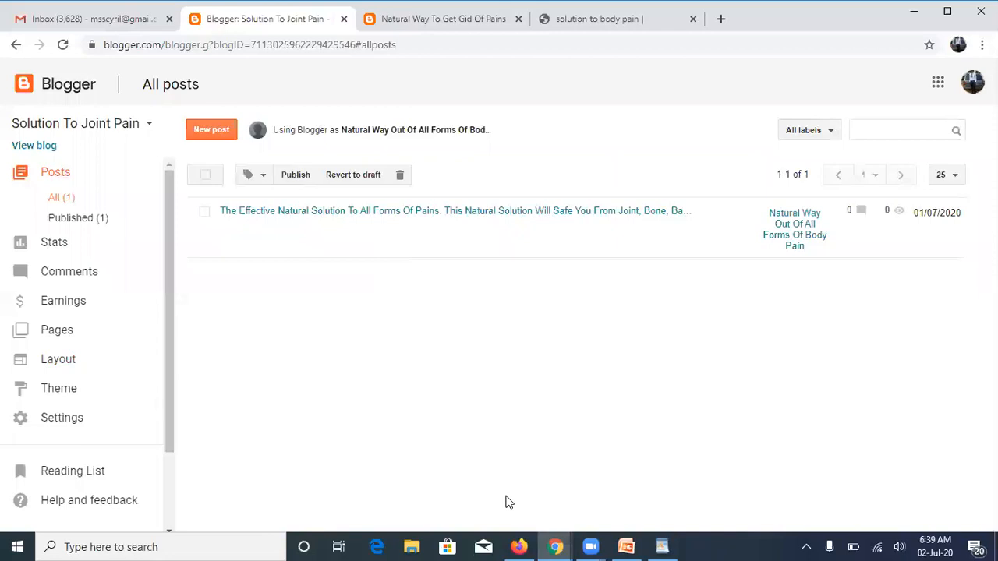
Step: Examine the linked sales page's product text, testimonial videos, guarantee badges and order form, and return to the Blogger posts list
{"action": "left_click", "coordinate": [591, 32]}
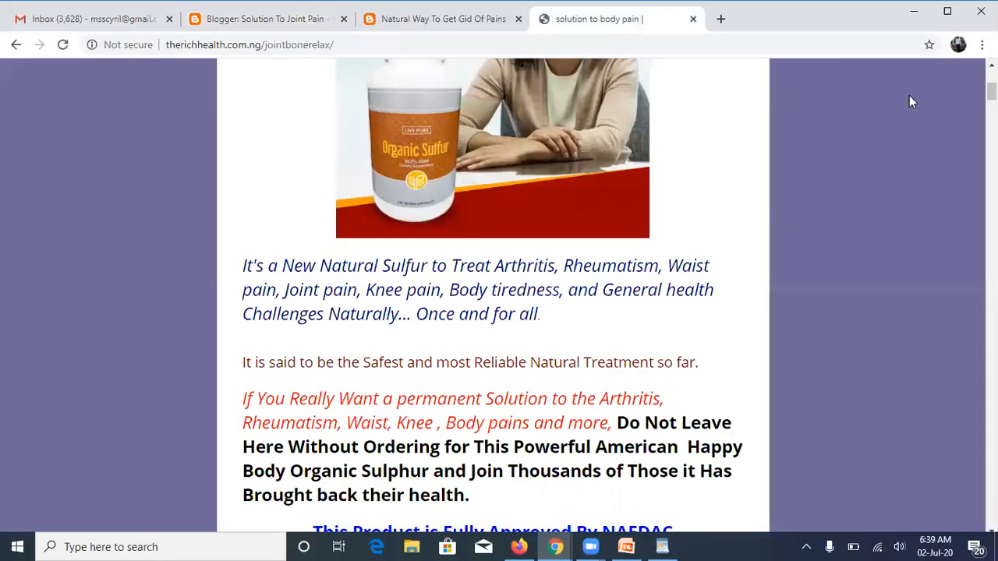
{"action": "scroll", "coordinate": [591, 529], "scroll_direction": "down", "scroll_amount": 20}
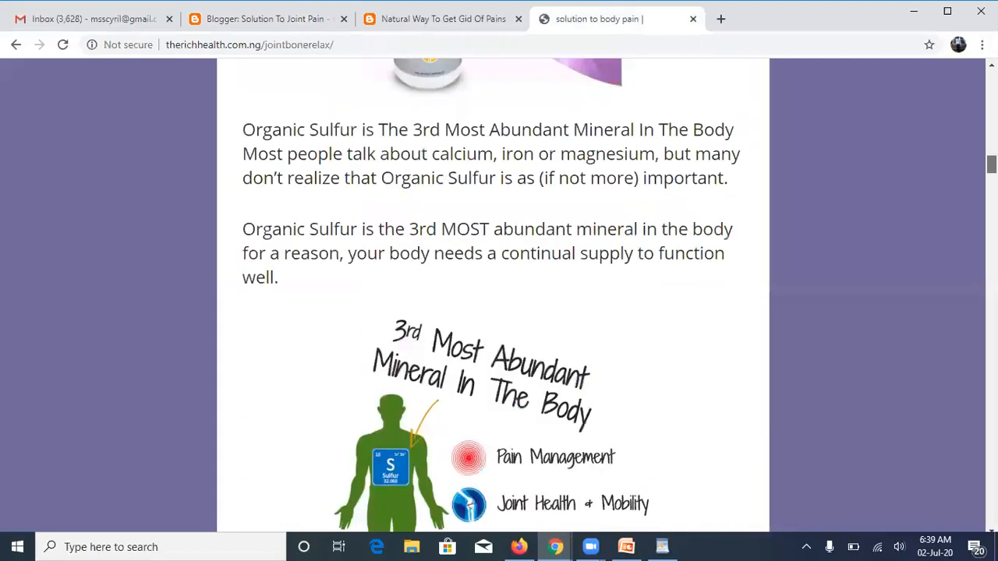
{"action": "scroll", "coordinate": [591, 529], "scroll_direction": "down", "scroll_amount": 10}
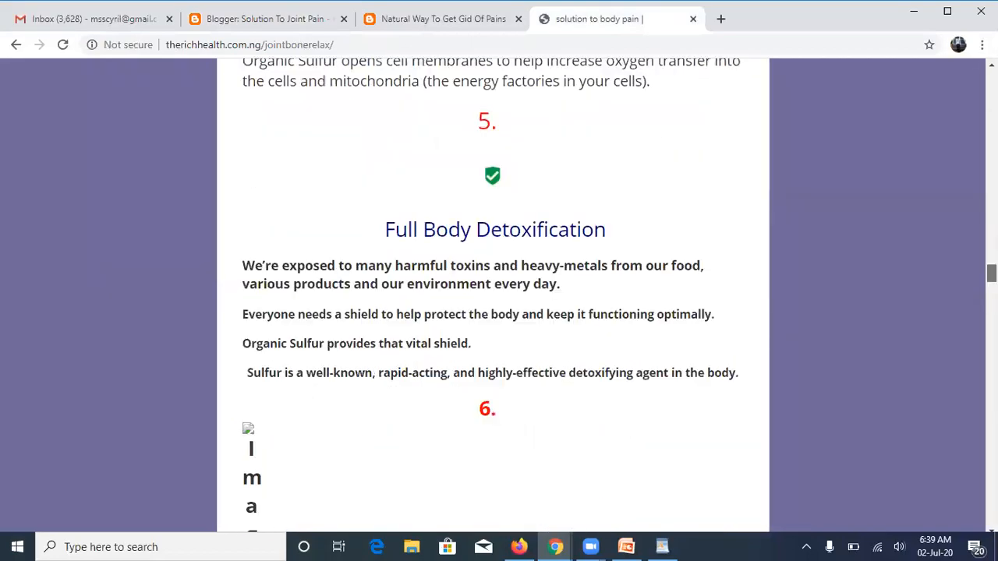
{"action": "scroll", "coordinate": [493, 295], "scroll_direction": "down", "scroll_amount": 15}
{"action": "scroll", "coordinate": [486, 238], "scroll_direction": "down", "scroll_amount": 3}
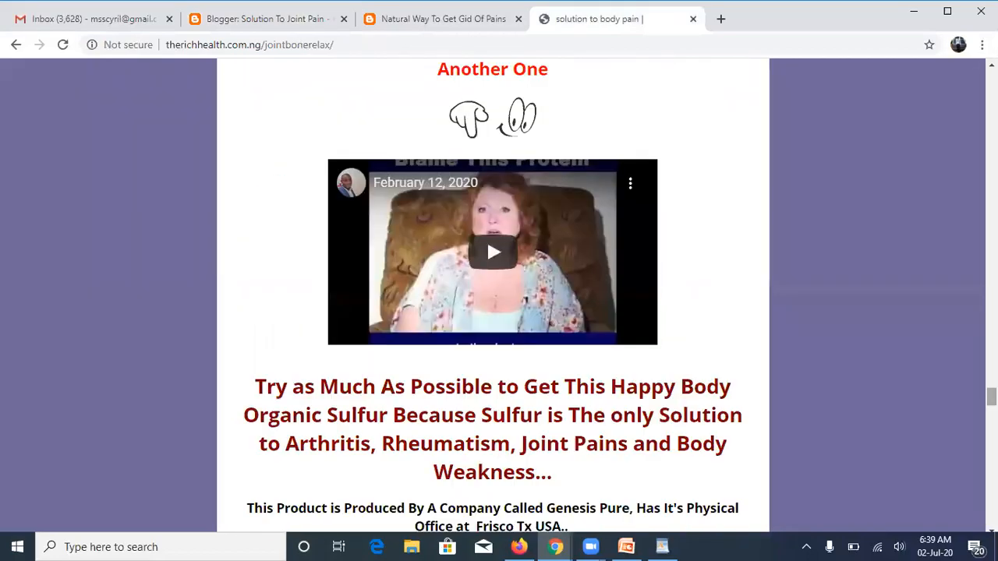
{"action": "scroll", "coordinate": [486, 319], "scroll_direction": "up", "scroll_amount": 6}
{"action": "scroll", "coordinate": [487, 318], "scroll_direction": "down", "scroll_amount": 1}
{"action": "scroll", "coordinate": [493, 296], "scroll_direction": "down", "scroll_amount": 15}
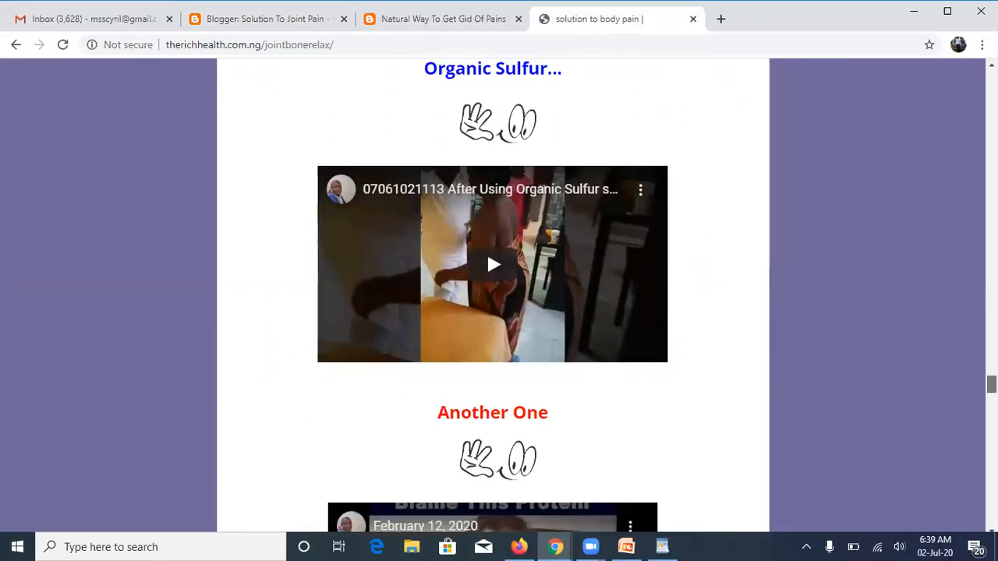
{"action": "scroll", "coordinate": [493, 296], "scroll_direction": "down", "scroll_amount": 5}
{"action": "scroll", "coordinate": [493, 296], "scroll_direction": "up", "scroll_amount": 7}
{"action": "scroll", "coordinate": [493, 297], "scroll_direction": "down", "scroll_amount": 2}
{"action": "scroll", "coordinate": [493, 296], "scroll_direction": "up", "scroll_amount": 8}
{"action": "scroll", "coordinate": [493, 296], "scroll_direction": "down", "scroll_amount": 7}
{"action": "scroll", "coordinate": [493, 296], "scroll_direction": "down", "scroll_amount": 11}
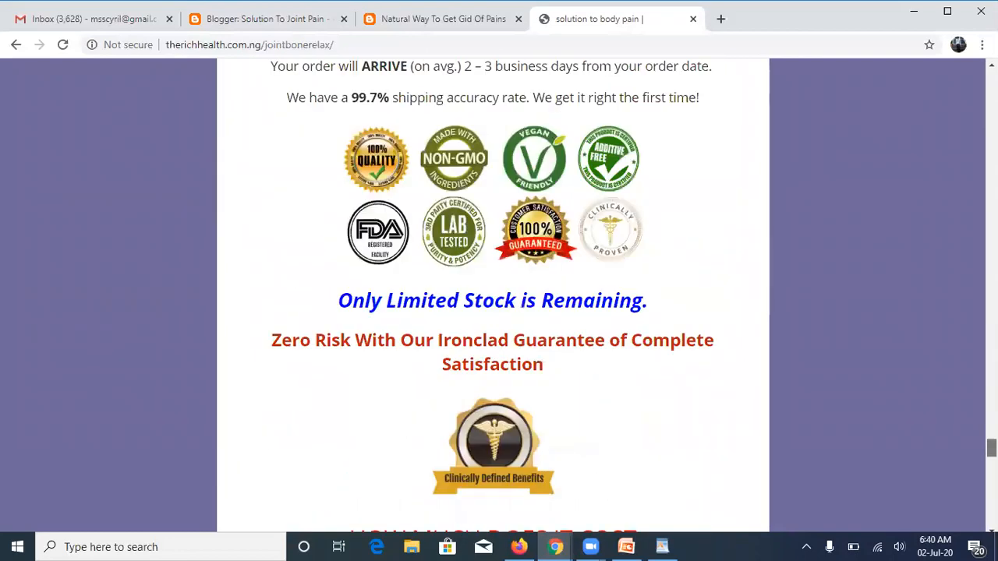
{"action": "scroll", "coordinate": [493, 296], "scroll_direction": "down", "scroll_amount": 15}
{"action": "scroll", "coordinate": [493, 296], "scroll_direction": "up", "scroll_amount": 2}
{"action": "scroll", "coordinate": [493, 296], "scroll_direction": "down", "scroll_amount": 1}
{"action": "scroll", "coordinate": [492, 296], "scroll_direction": "up", "scroll_amount": 1}
{"action": "scroll", "coordinate": [493, 296], "scroll_direction": "down", "scroll_amount": 1}
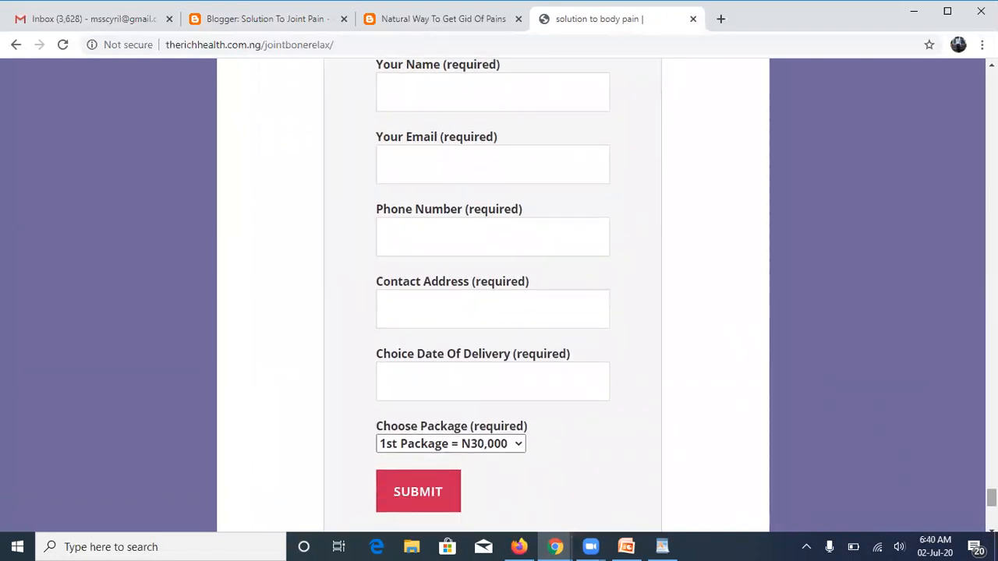
{"action": "left_click", "coordinate": [319, 29]}
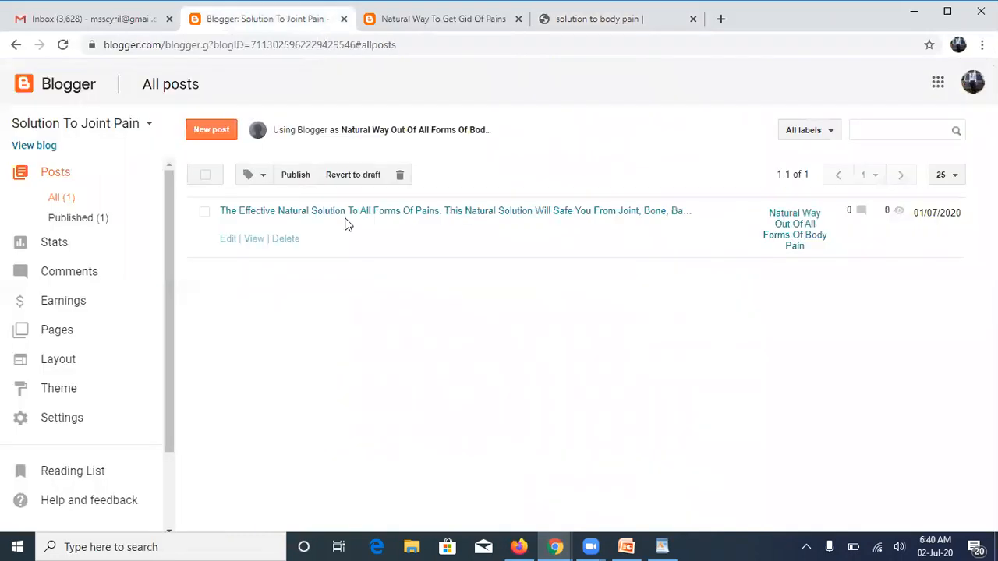